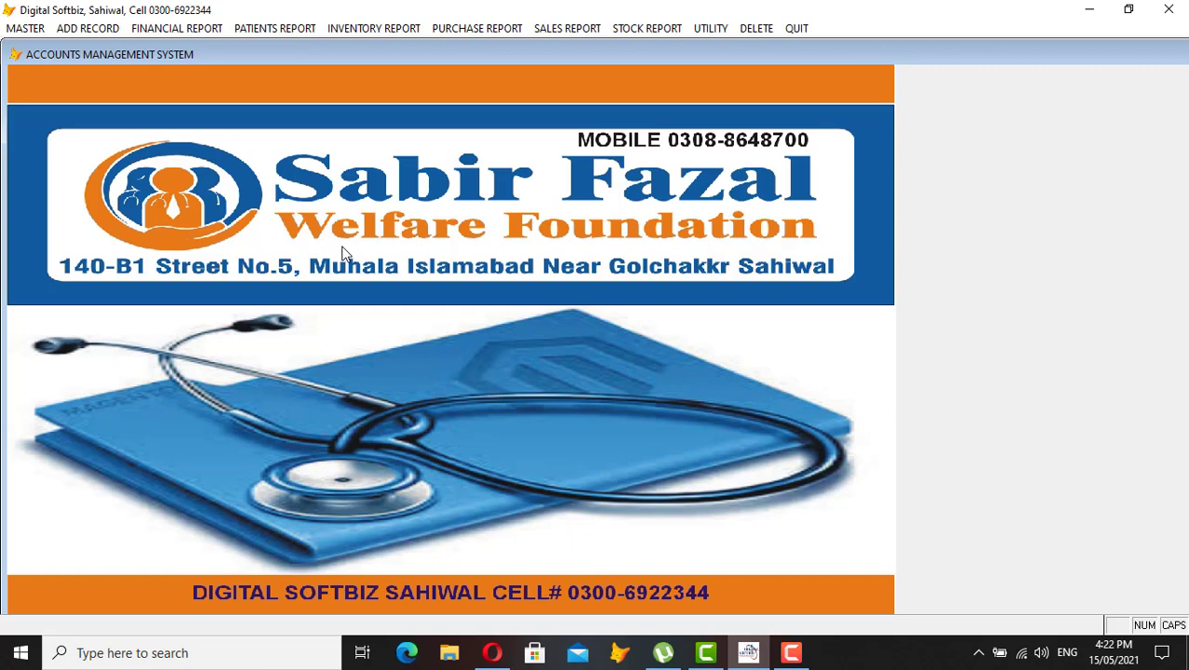
# Open the MASTER menu to list the setup forms
pyautogui.click(26, 29)
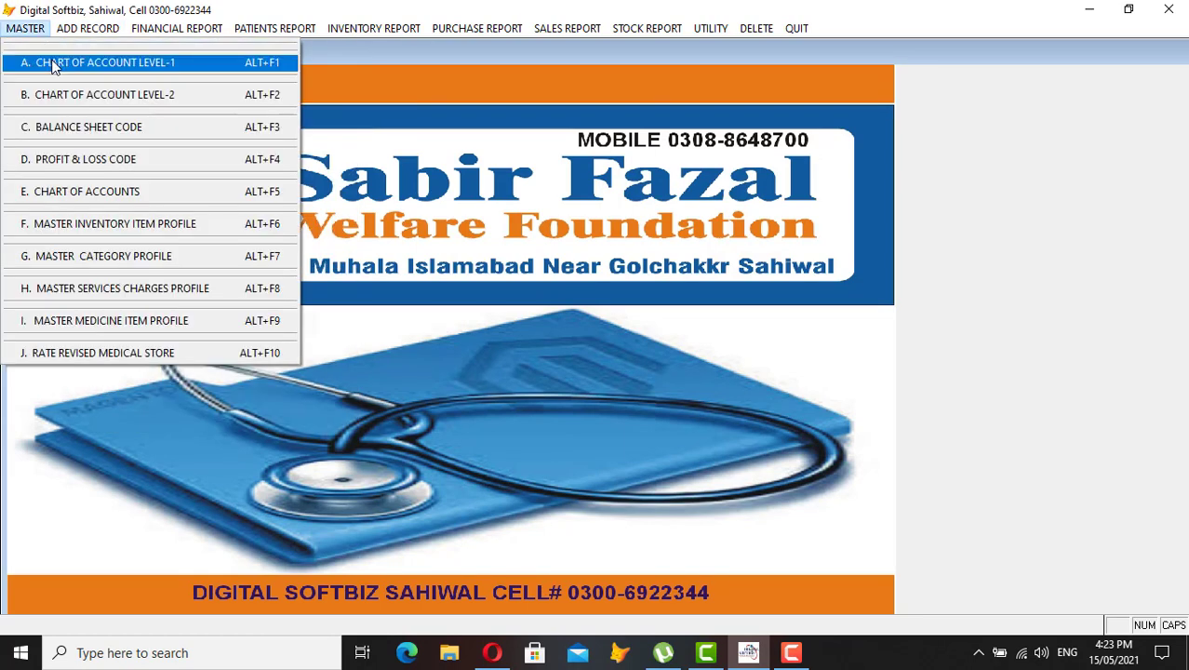
# View the Level-1 records from SHARE HOLDER'S EQUITY (11) through PURCHASE (30)
pyautogui.click(110, 63)
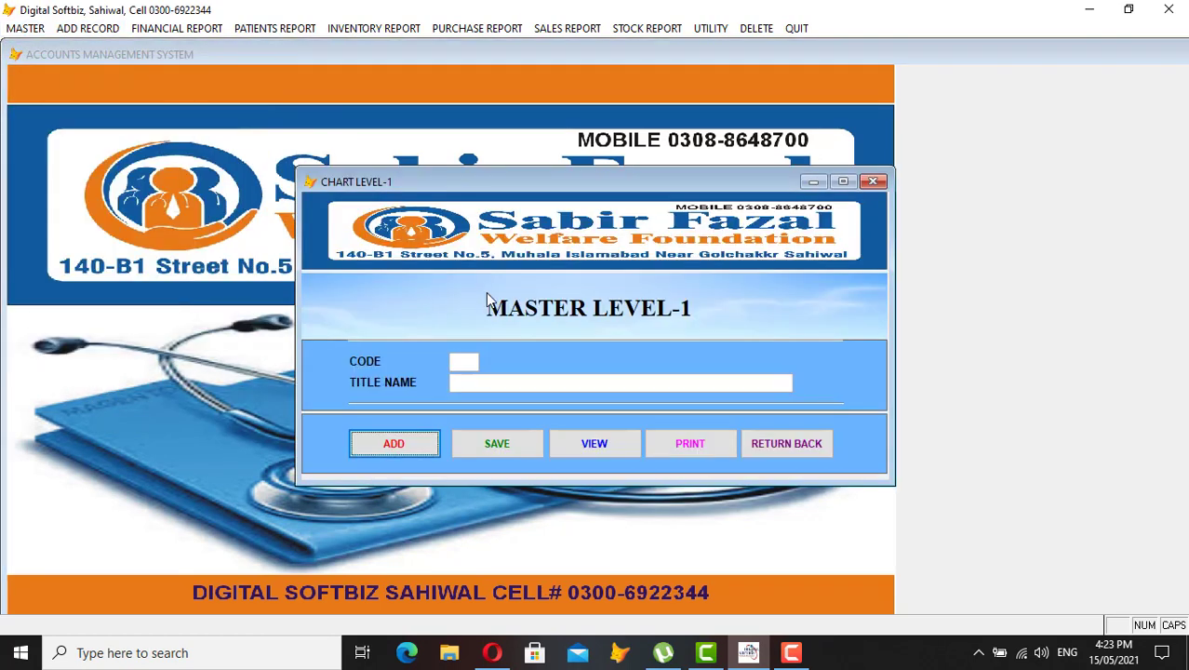
pyautogui.click(600, 444)
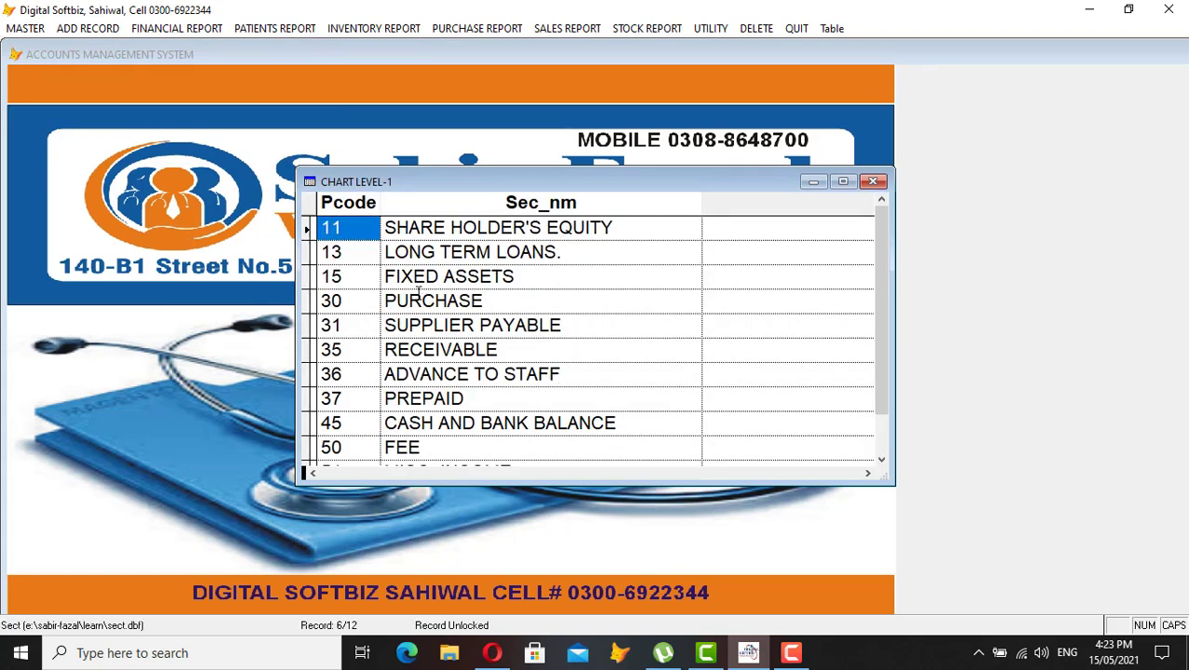
pyautogui.click(619, 227)
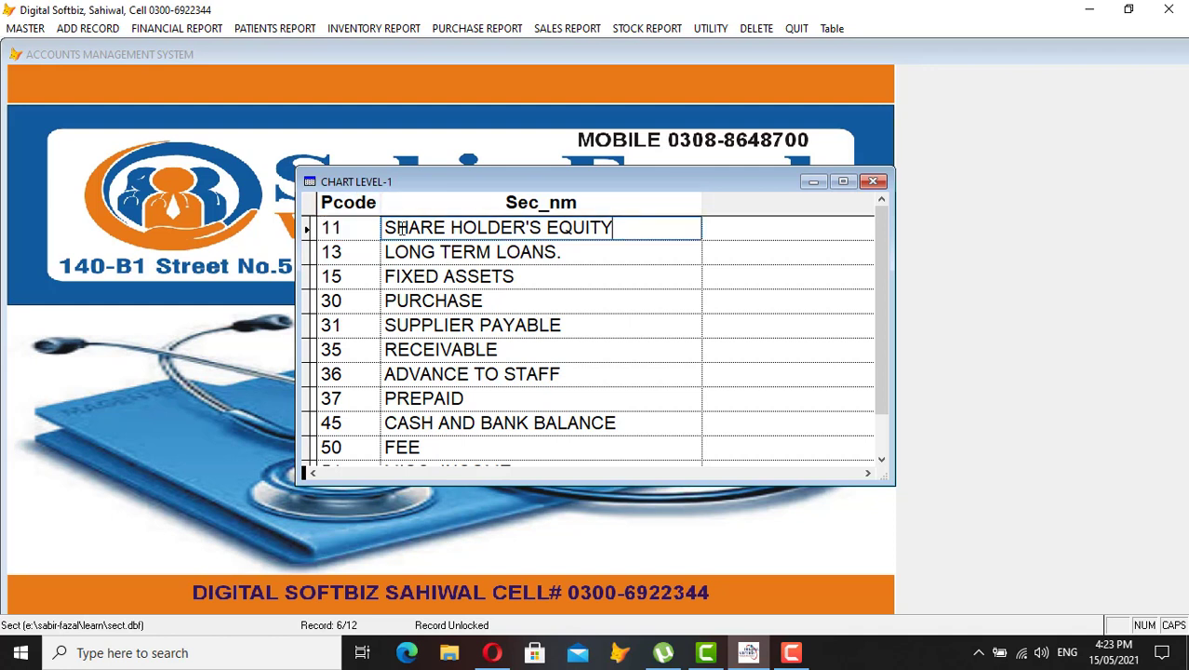
pyautogui.click(327, 227)
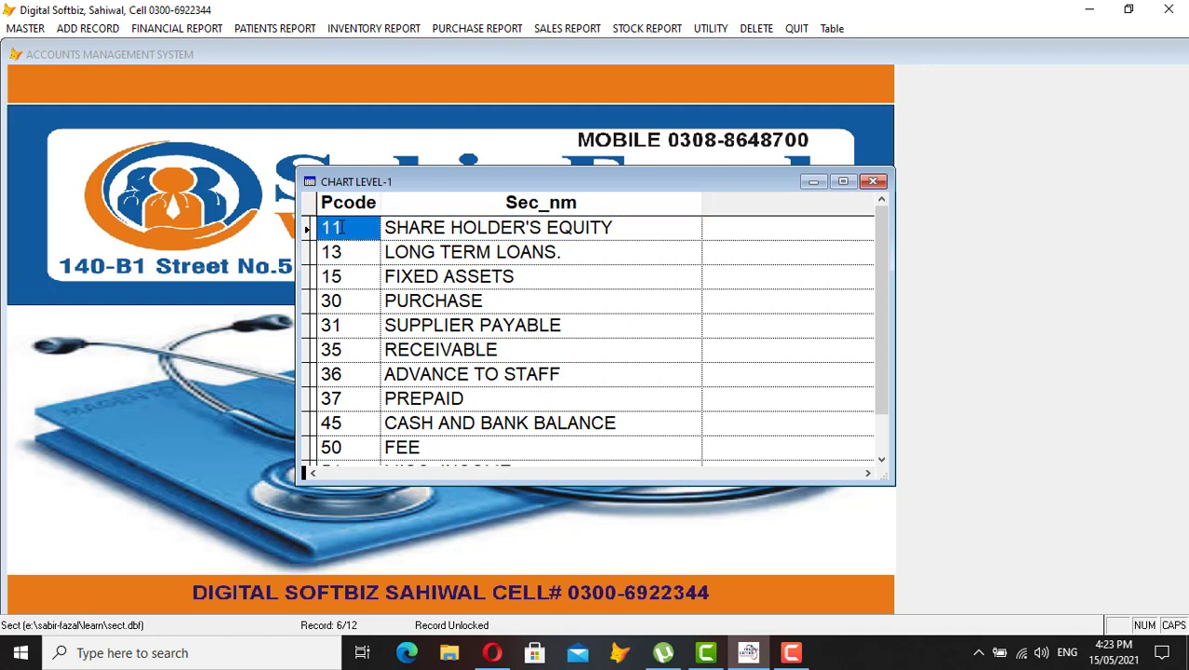
pyautogui.click(523, 249)
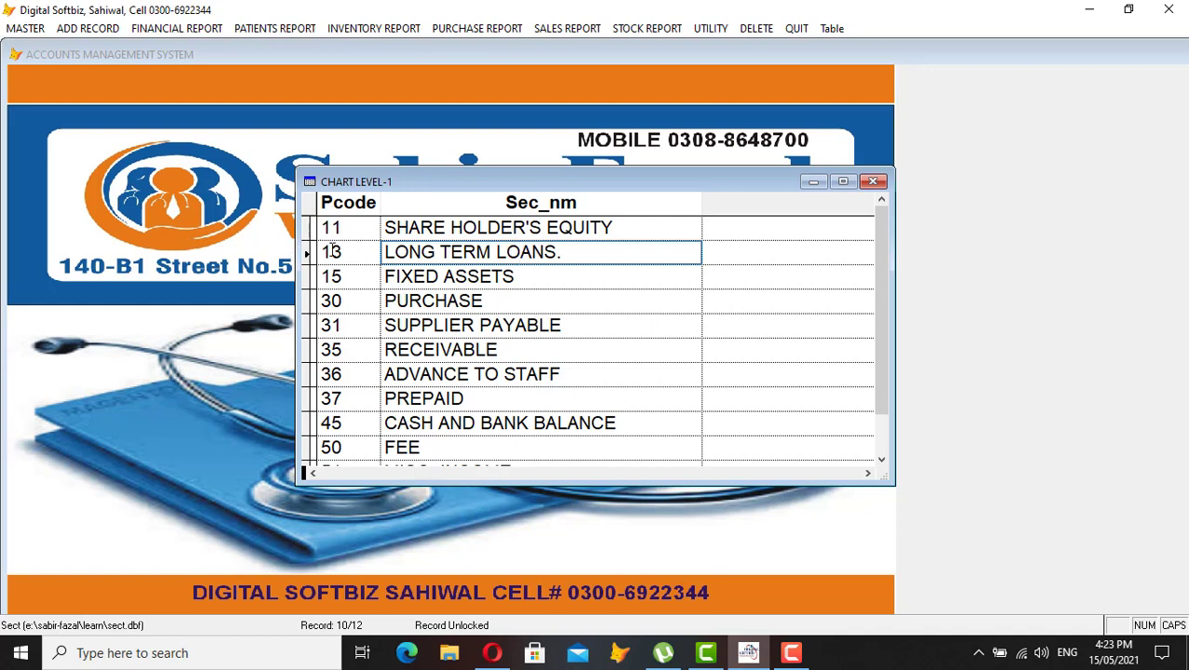
pyautogui.click(333, 249)
pyautogui.click(446, 272)
pyautogui.click(331, 276)
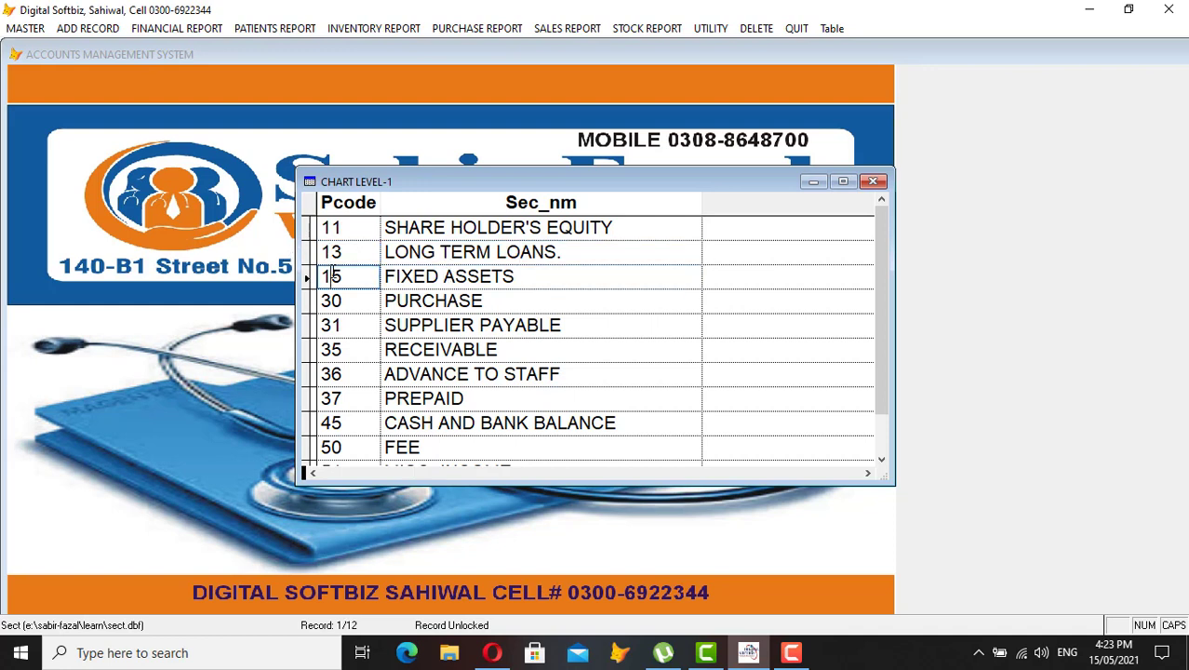
pyautogui.click(424, 300)
pyautogui.click(351, 300)
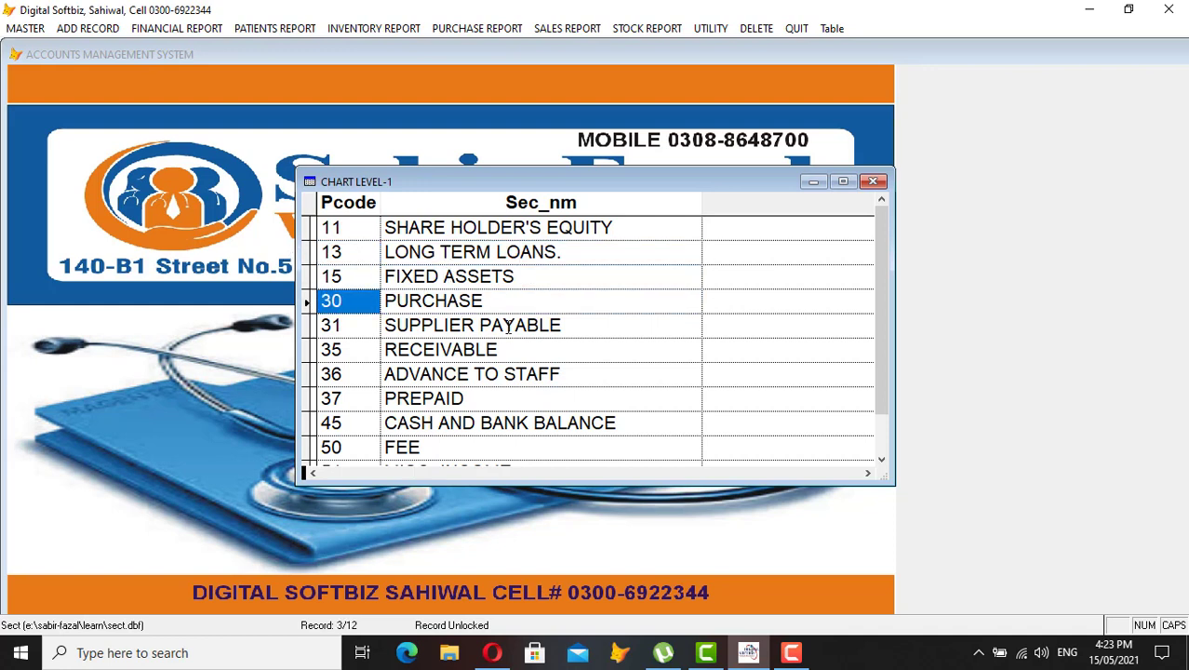
# Review SUPPLIER PAYABLE (31), RECEIVABLE (35), ADVANCE TO STAFF, PREPAID and CASH AND BANK BALANCE (45)
pyautogui.moveTo(567, 325); pyautogui.dragTo(389, 325)
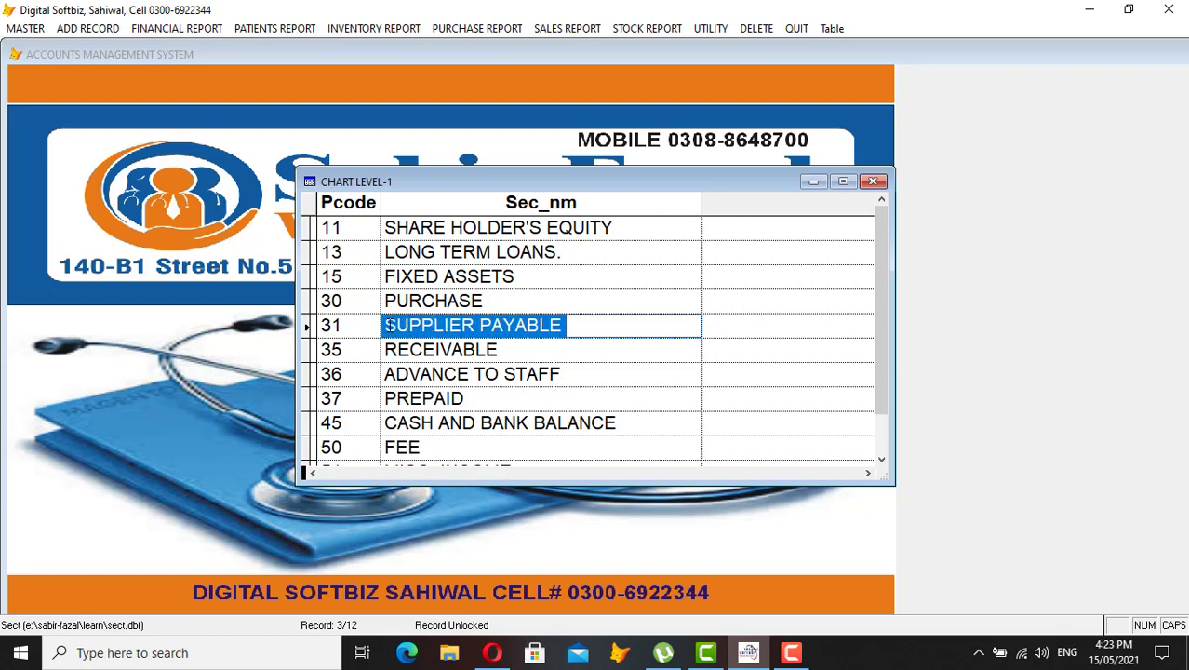
pyautogui.click(579, 317)
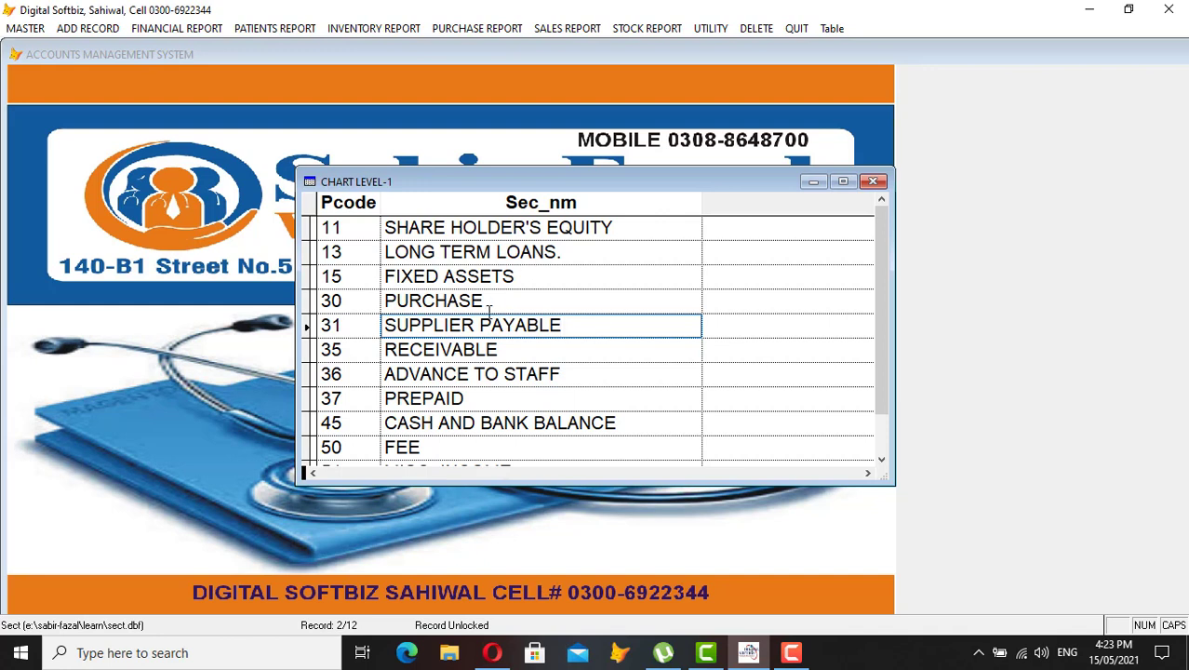
pyautogui.click(325, 325)
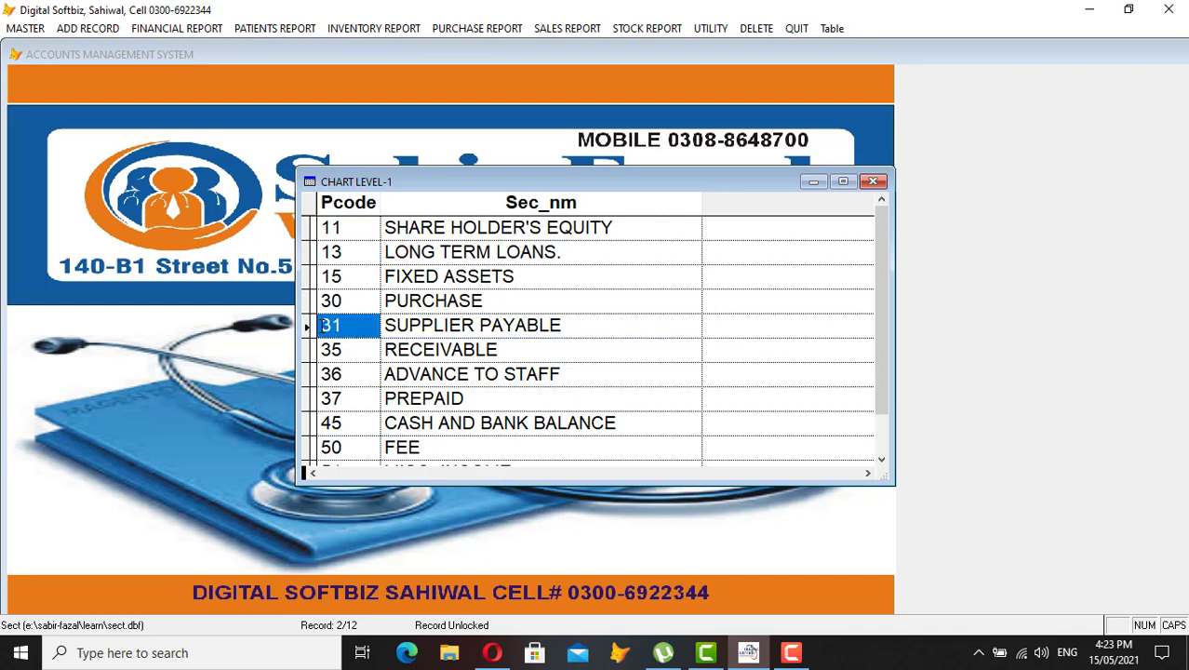
pyautogui.click(504, 350)
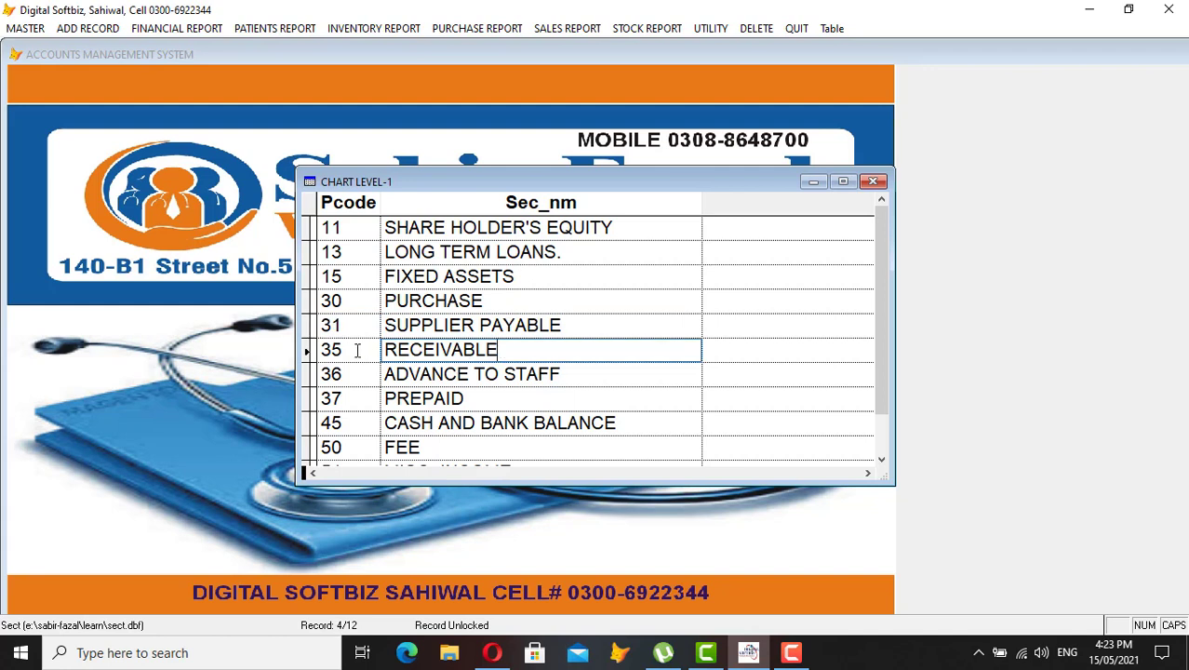
pyautogui.click(356, 350)
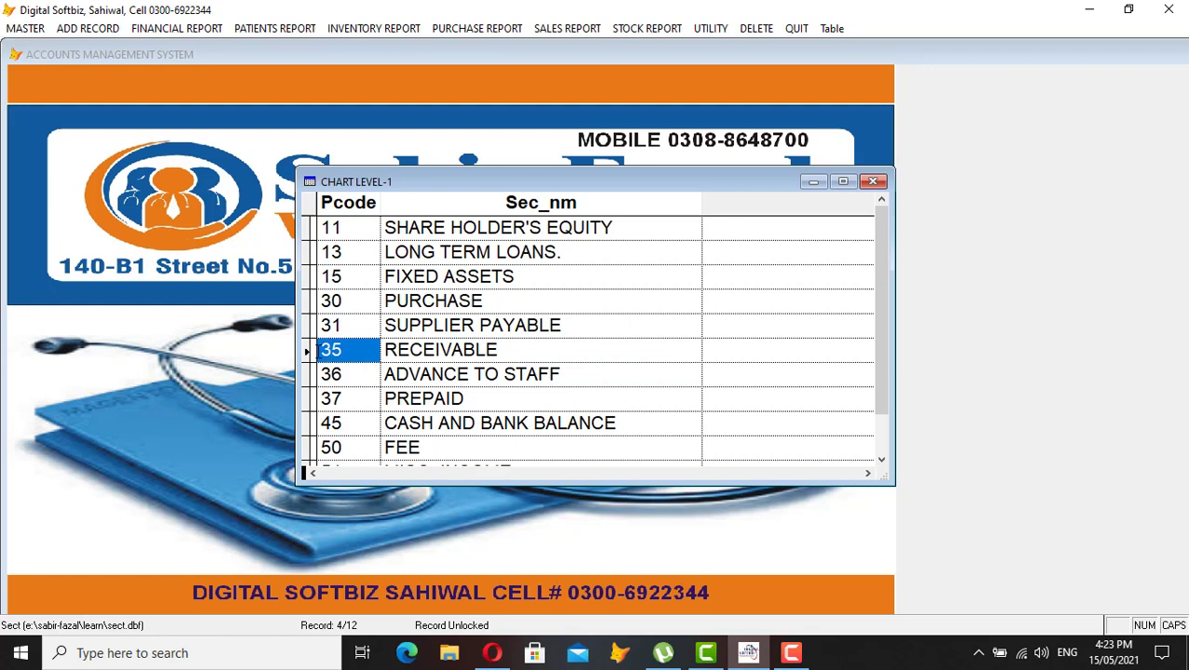
pyautogui.click(550, 375)
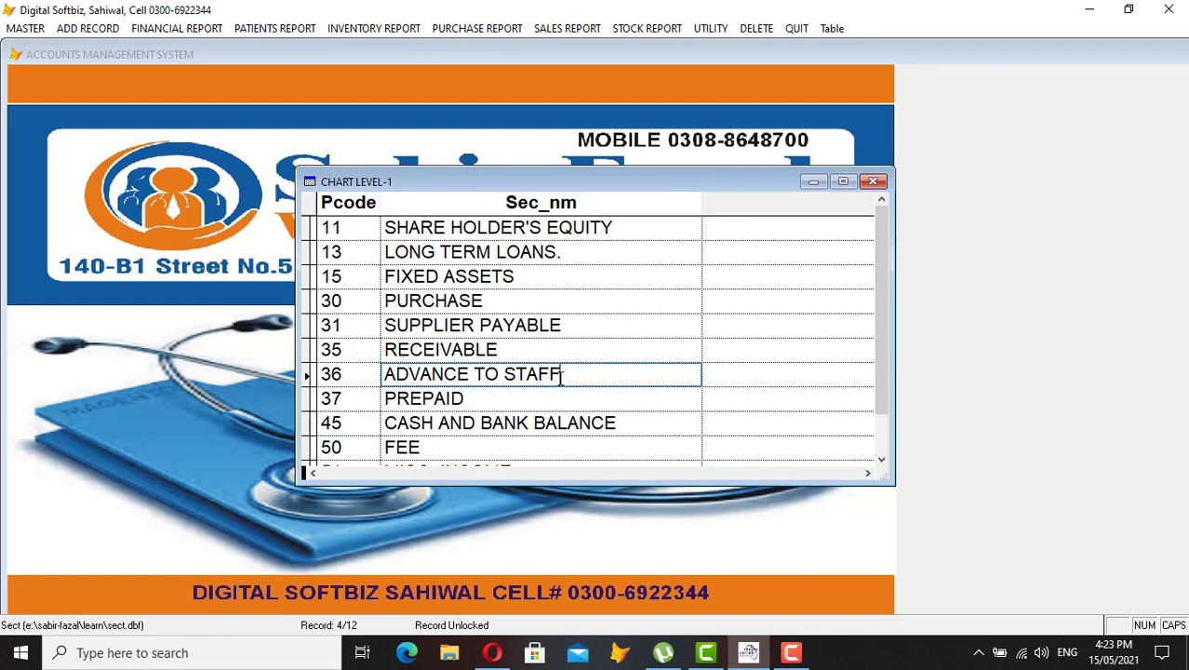
pyautogui.click(474, 399)
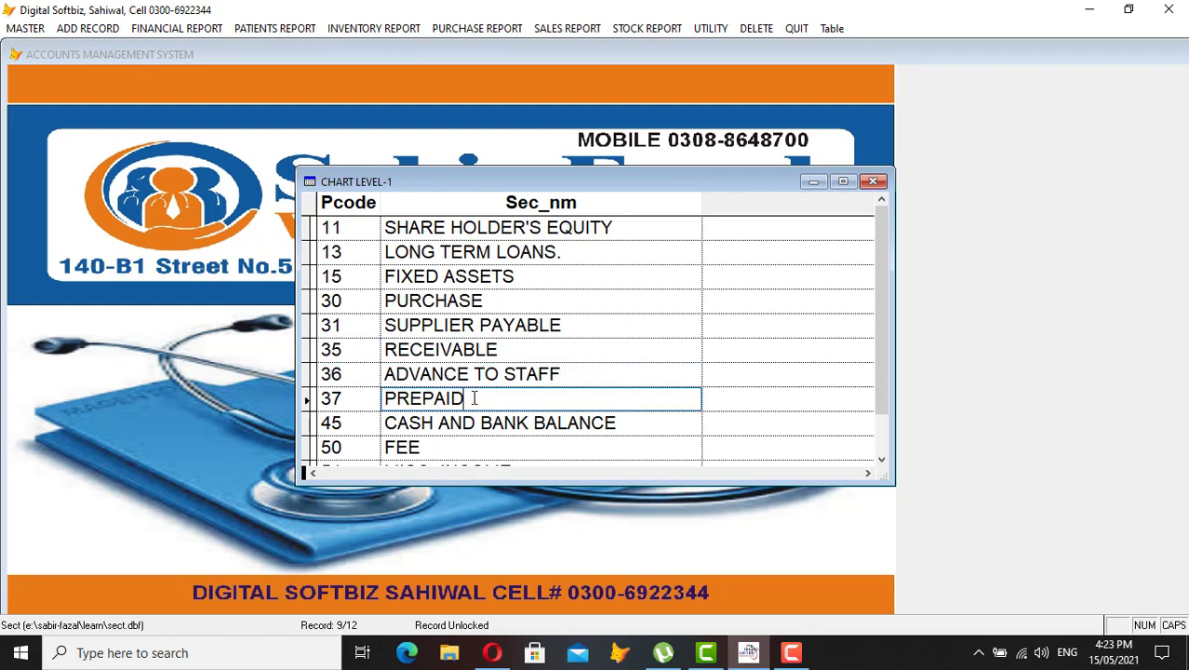
pyautogui.click(616, 423)
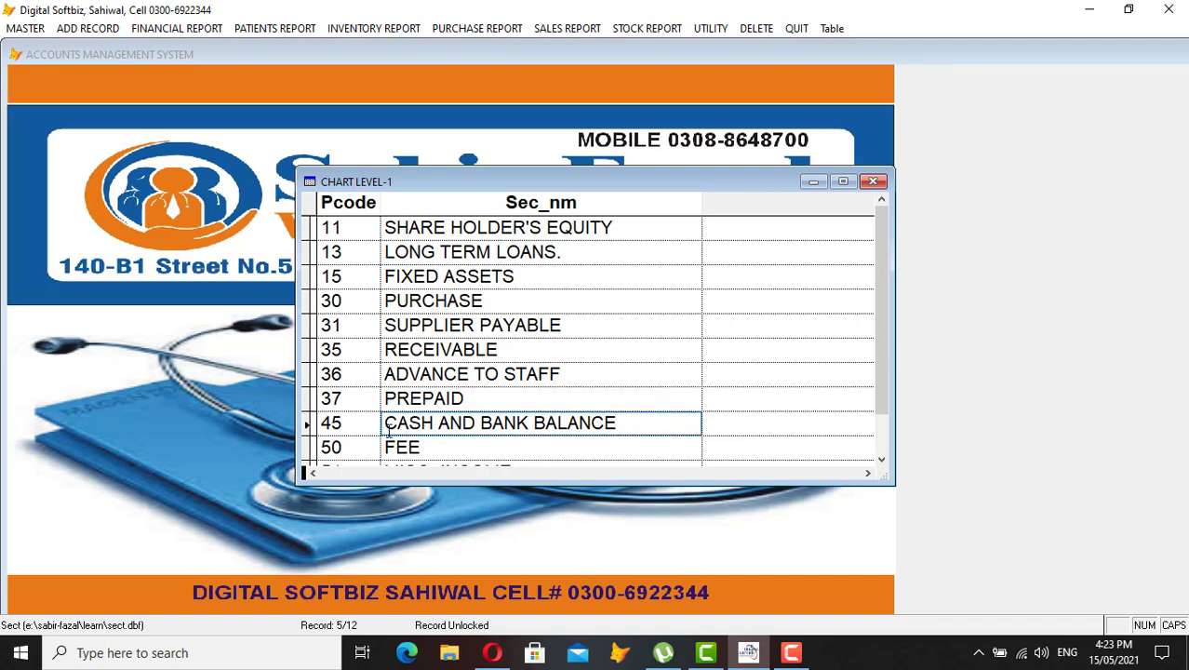
pyautogui.click(354, 426)
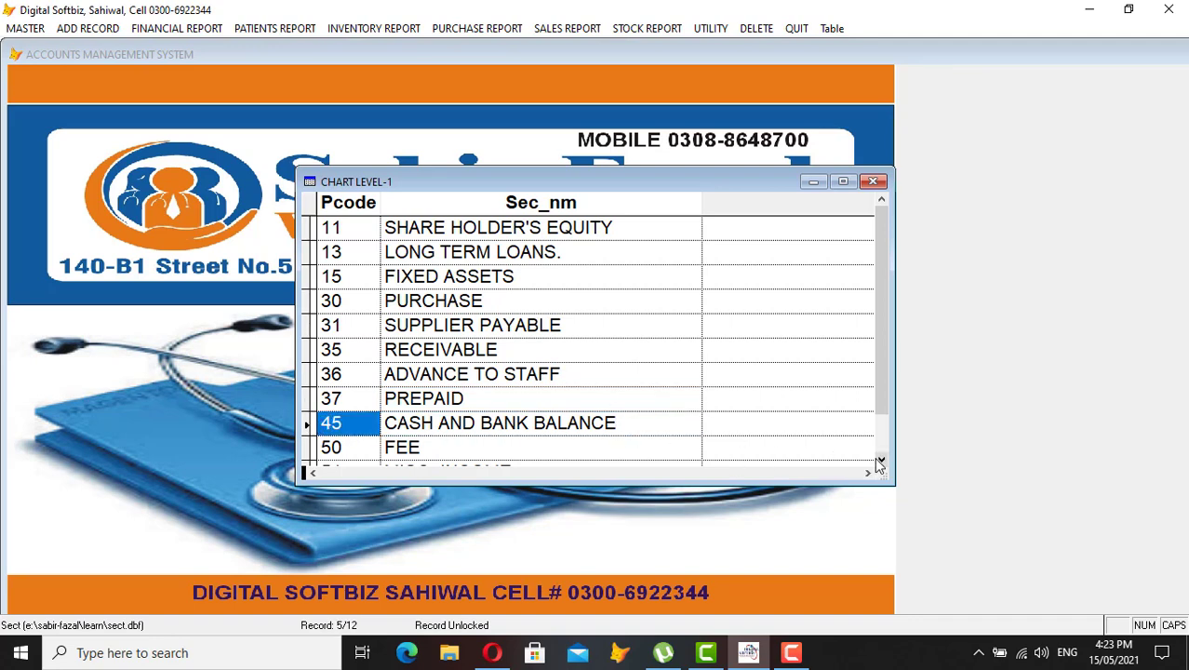
pyautogui.moveTo(879, 462); pyautogui.dragTo(879, 463)
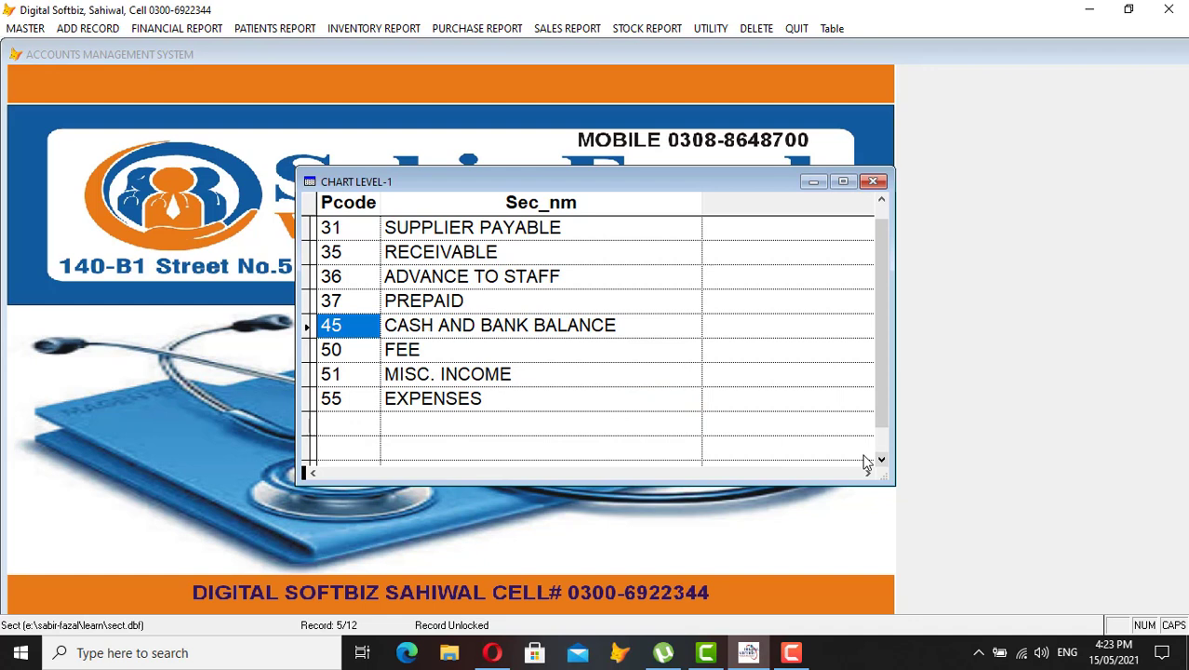
# Check FEE (50), MISC. INCOME (51) and EXPENSES (55), then close the list and form
pyautogui.click(427, 359)
pyautogui.click(342, 353)
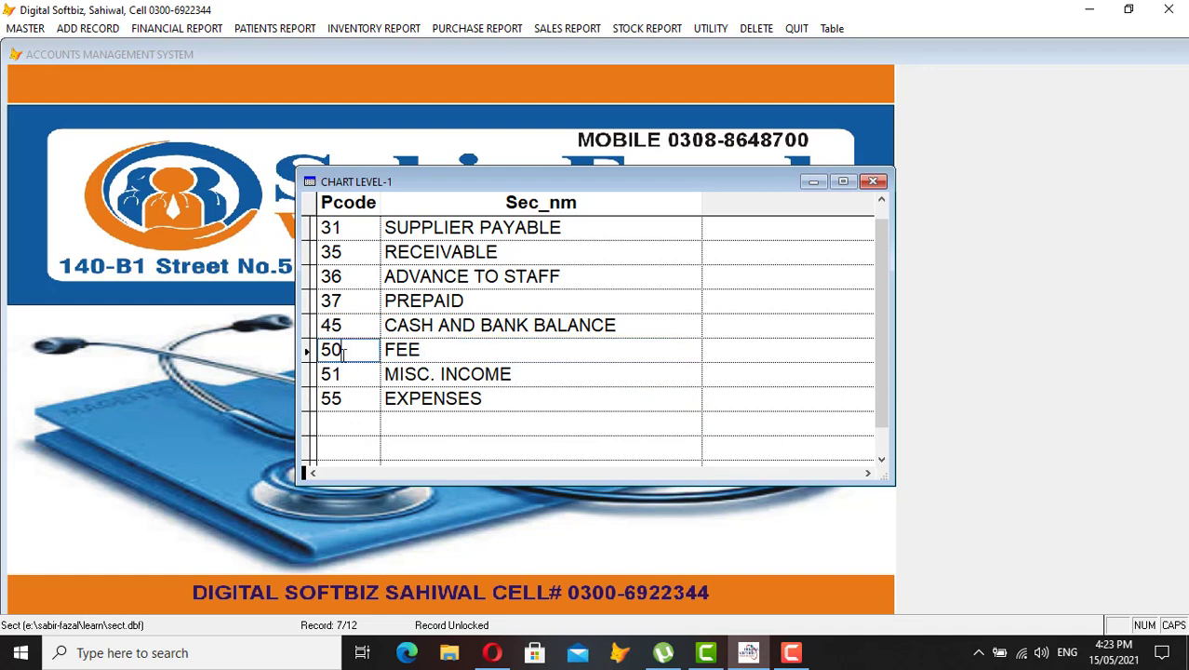
pyautogui.moveTo(343, 354); pyautogui.dragTo(324, 352)
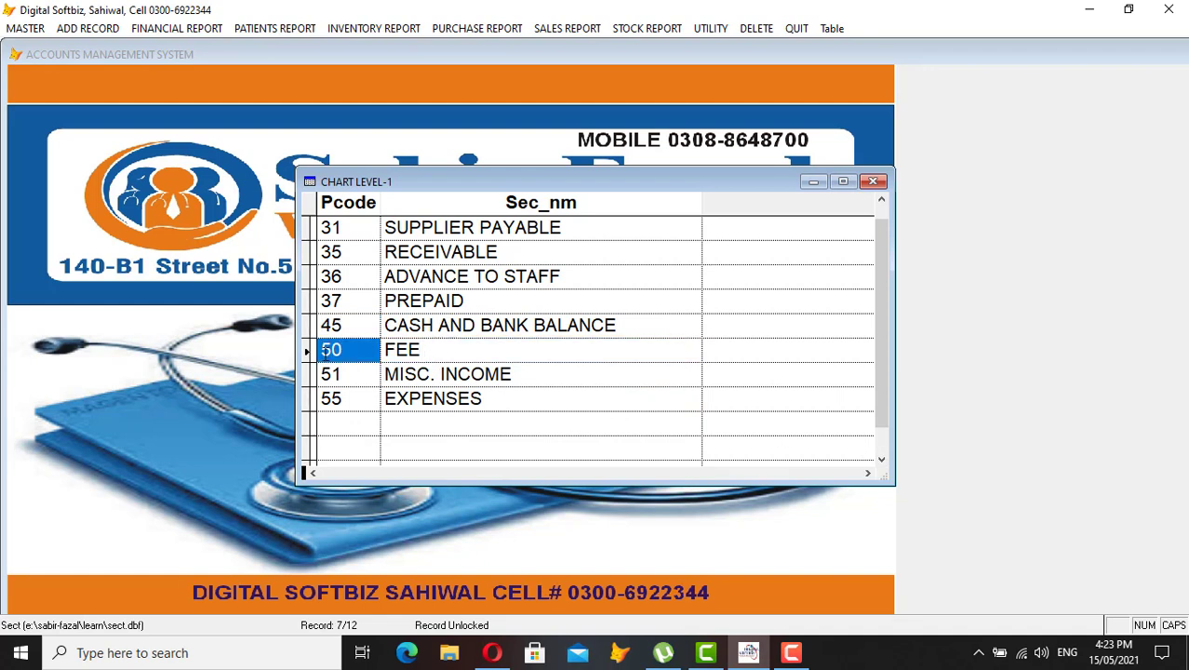
pyautogui.click(521, 376)
pyautogui.click(333, 375)
pyautogui.moveTo(333, 375); pyautogui.dragTo(362, 374)
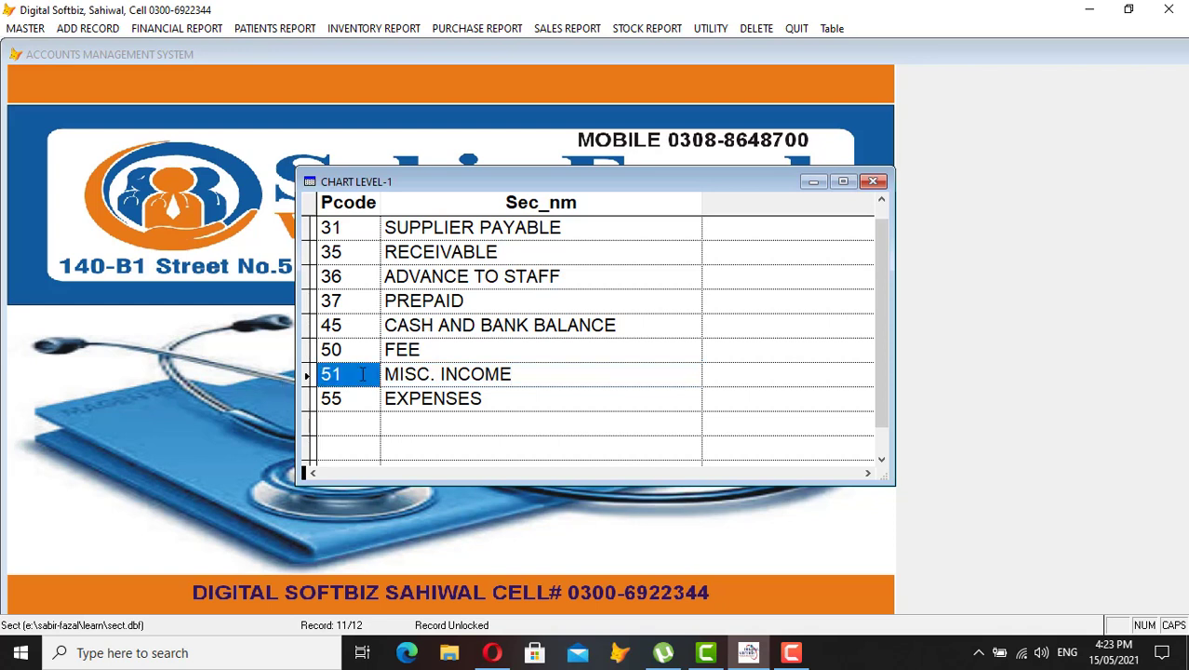
pyautogui.click(481, 398)
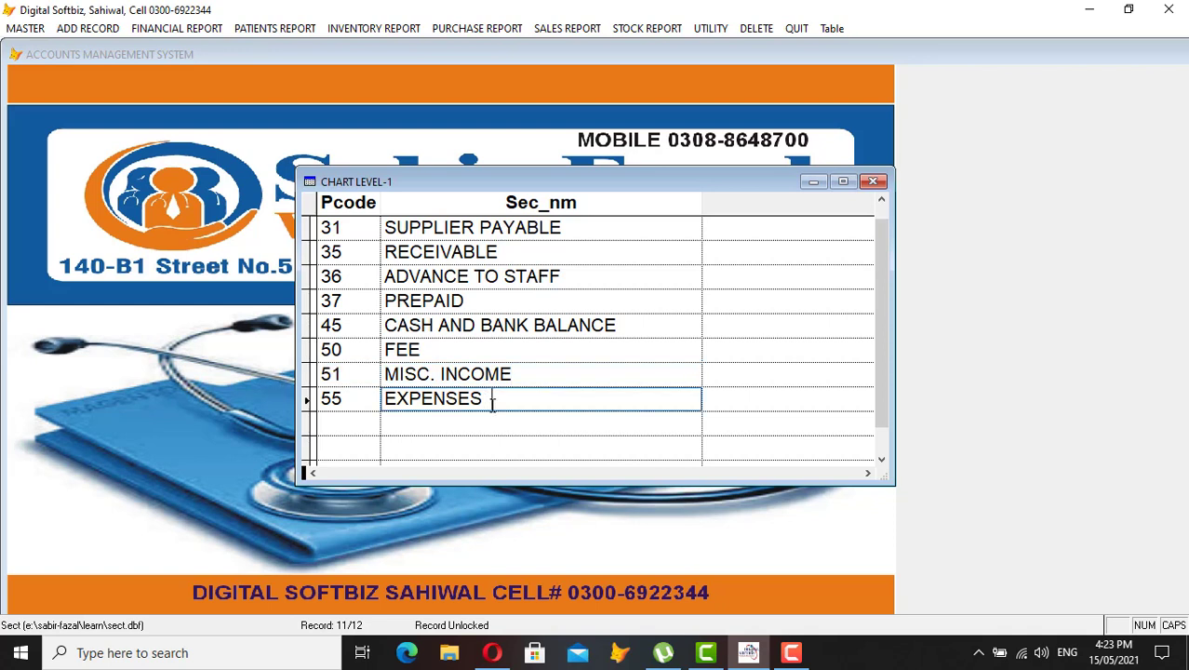
pyautogui.click(359, 401)
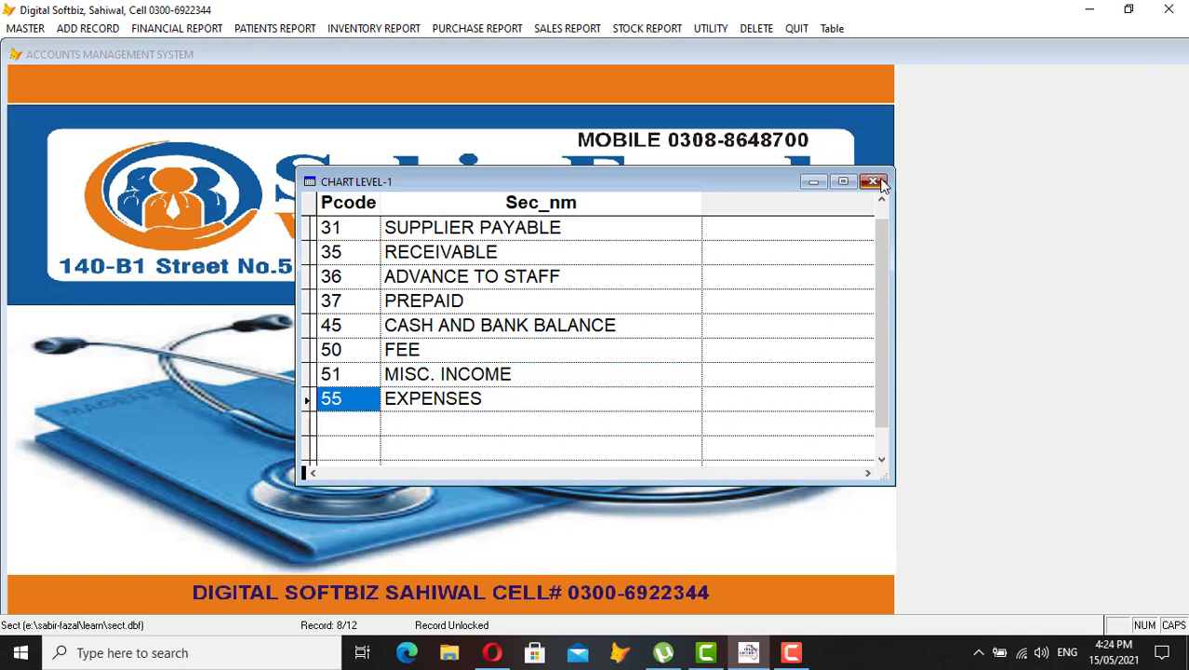
pyautogui.click(874, 181)
pyautogui.click(874, 181)
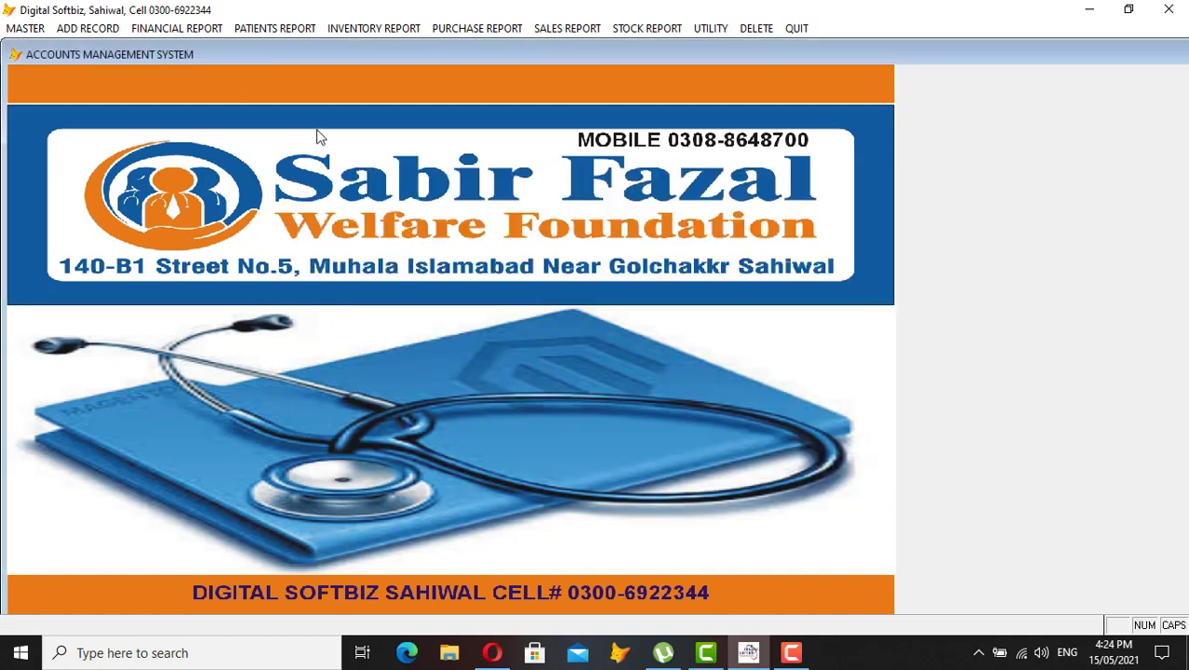
# Open the Level 1 & 2 group form's saved records, starting at code 11-01
pyautogui.click(26, 30)
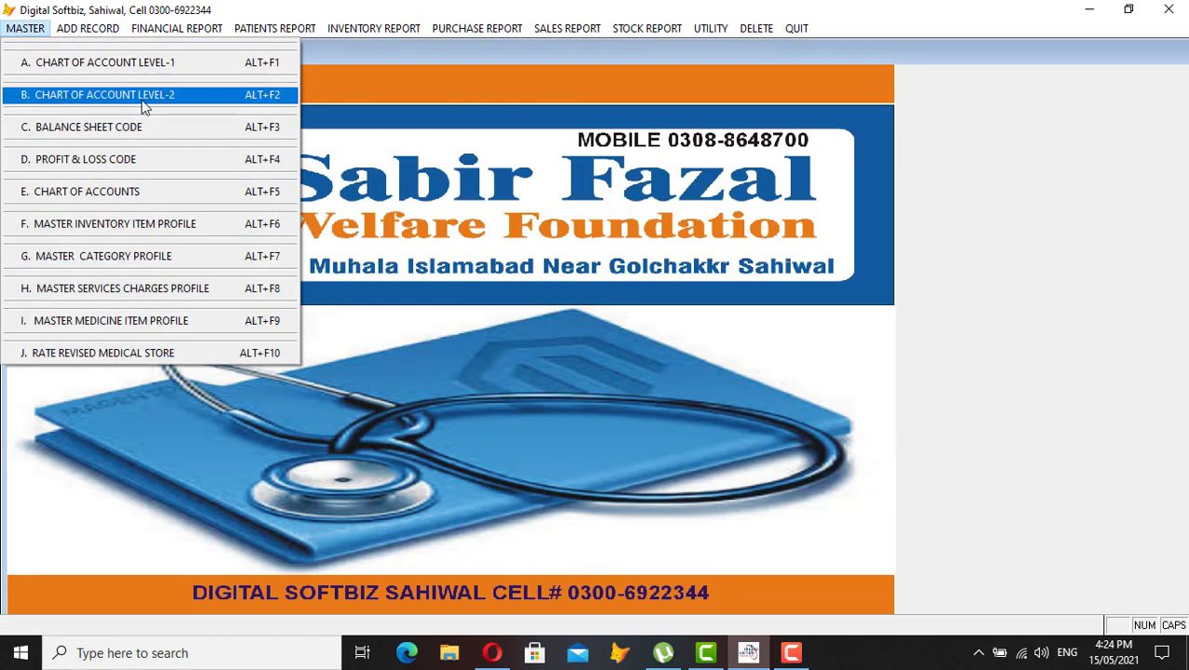
pyautogui.click(170, 96)
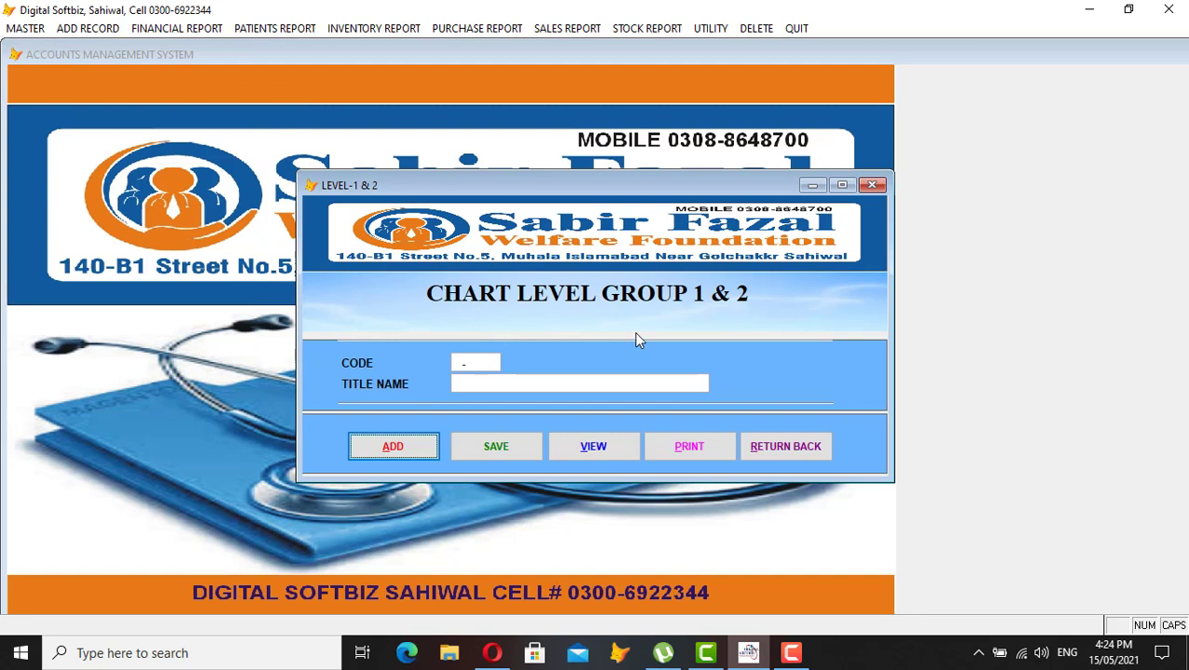
pyautogui.click(603, 448)
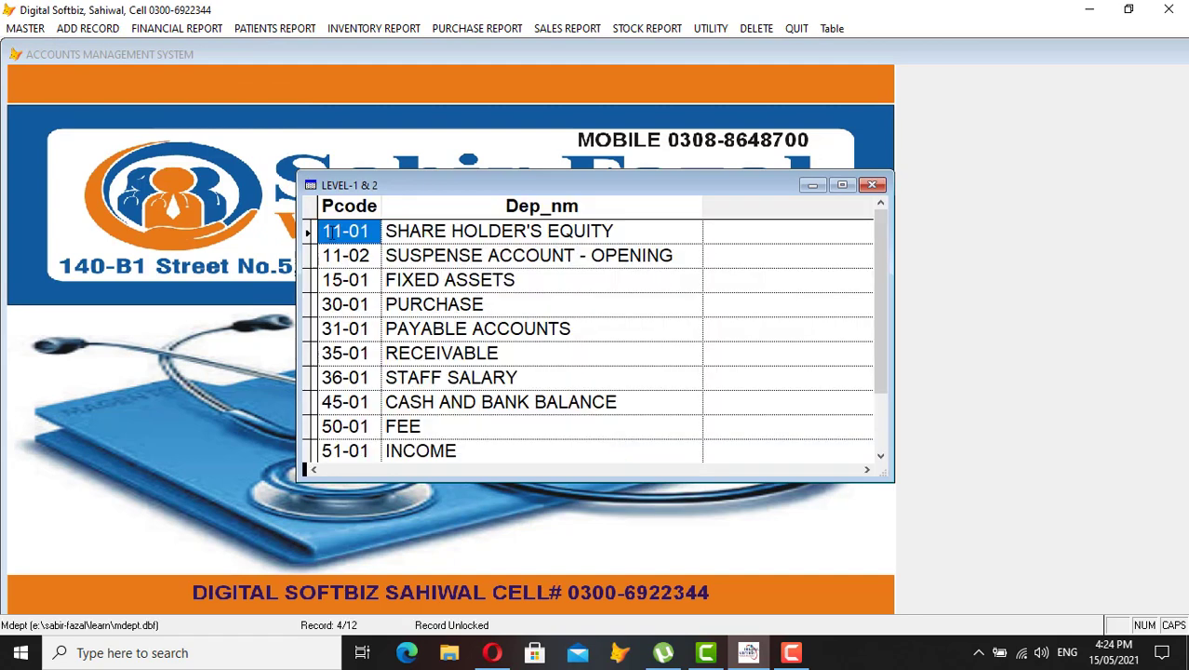
pyautogui.click(344, 233)
pyautogui.moveTo(344, 232); pyautogui.dragTo(352, 257)
pyautogui.click(342, 256)
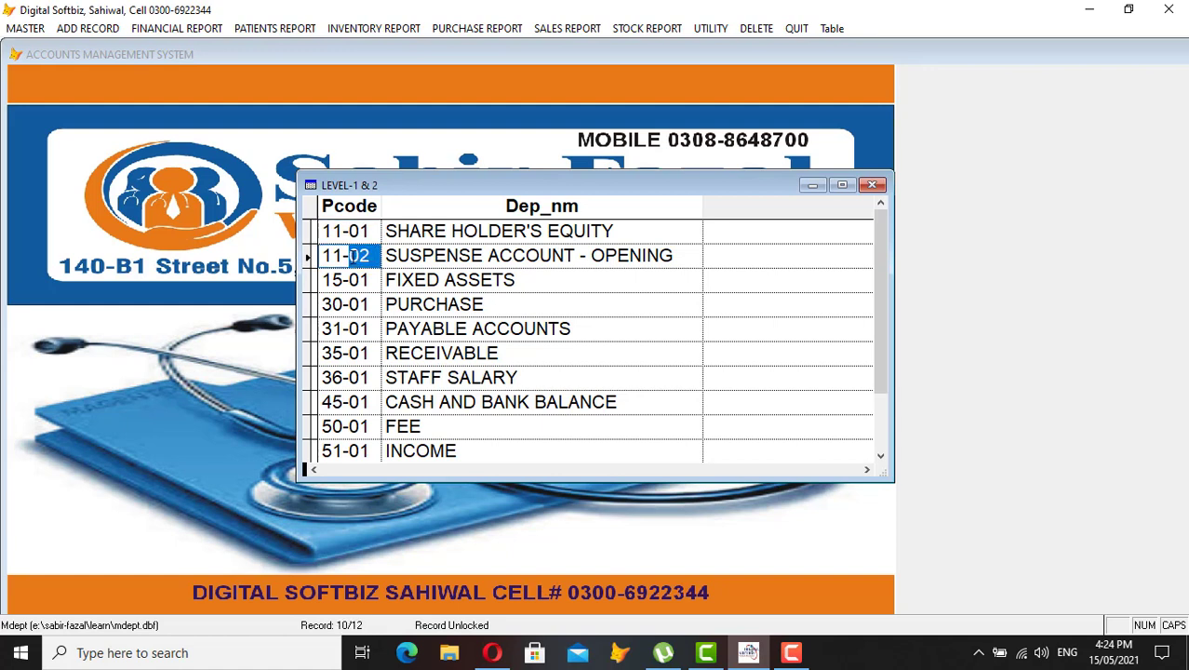
# Step from SUSPENSE ACCOUNT - OPENING down through the groups to INCOME
pyautogui.click(510, 257)
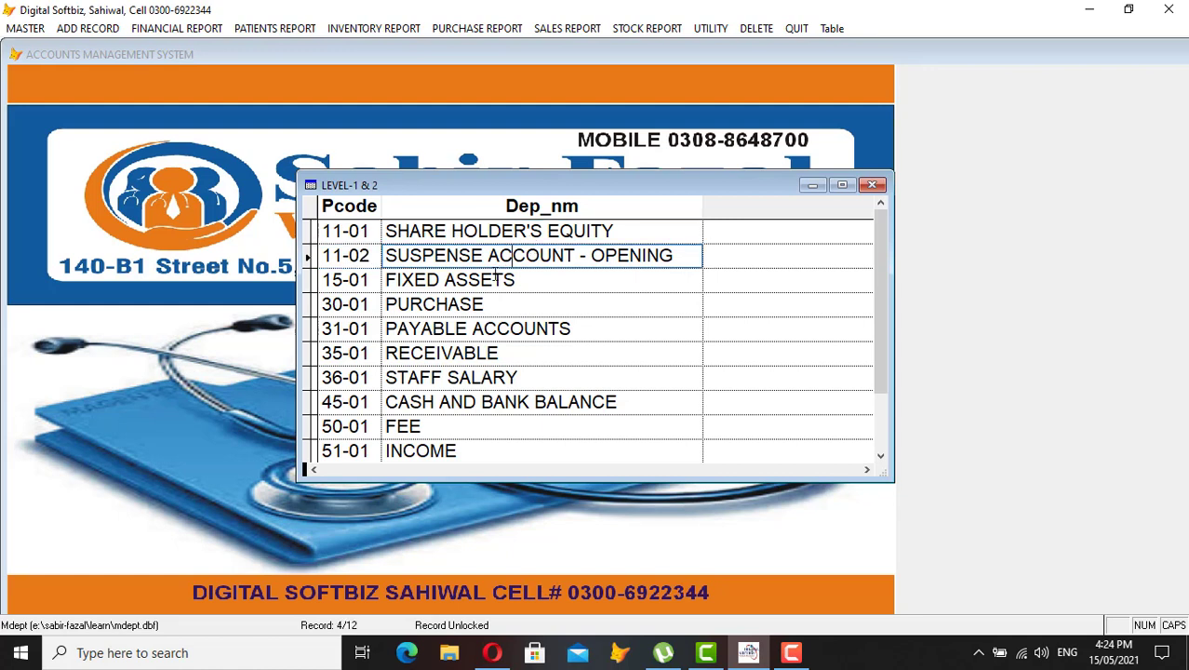
pyautogui.click(495, 279)
pyautogui.click(475, 303)
pyautogui.click(535, 328)
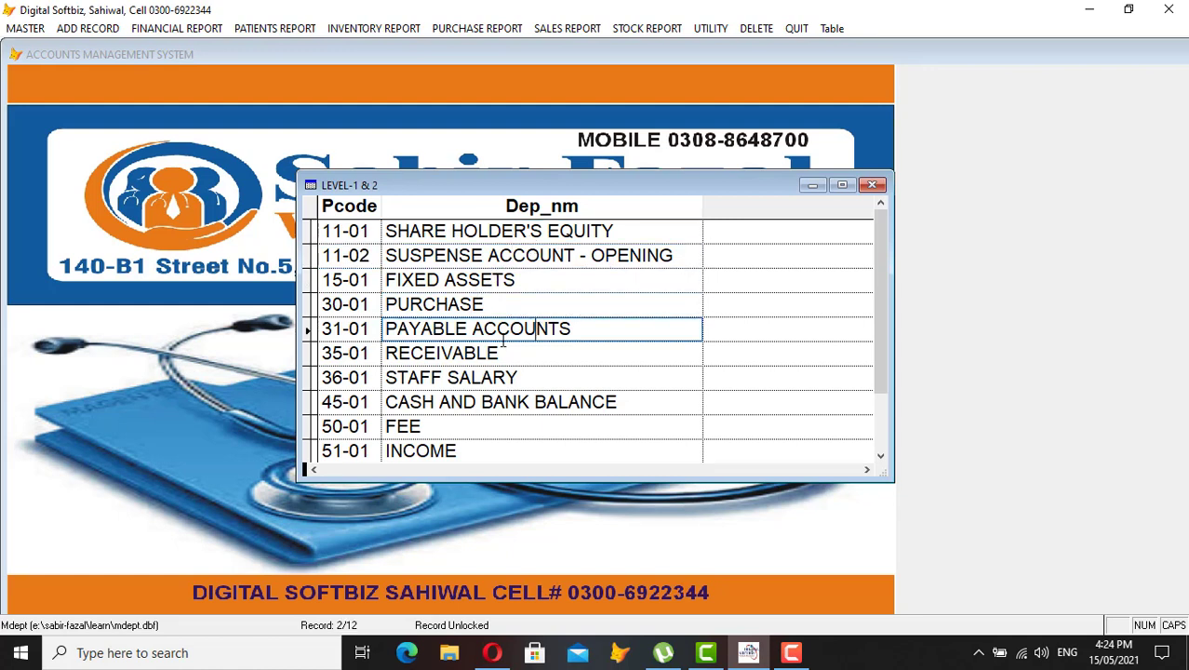
pyautogui.click(472, 353)
pyautogui.click(471, 376)
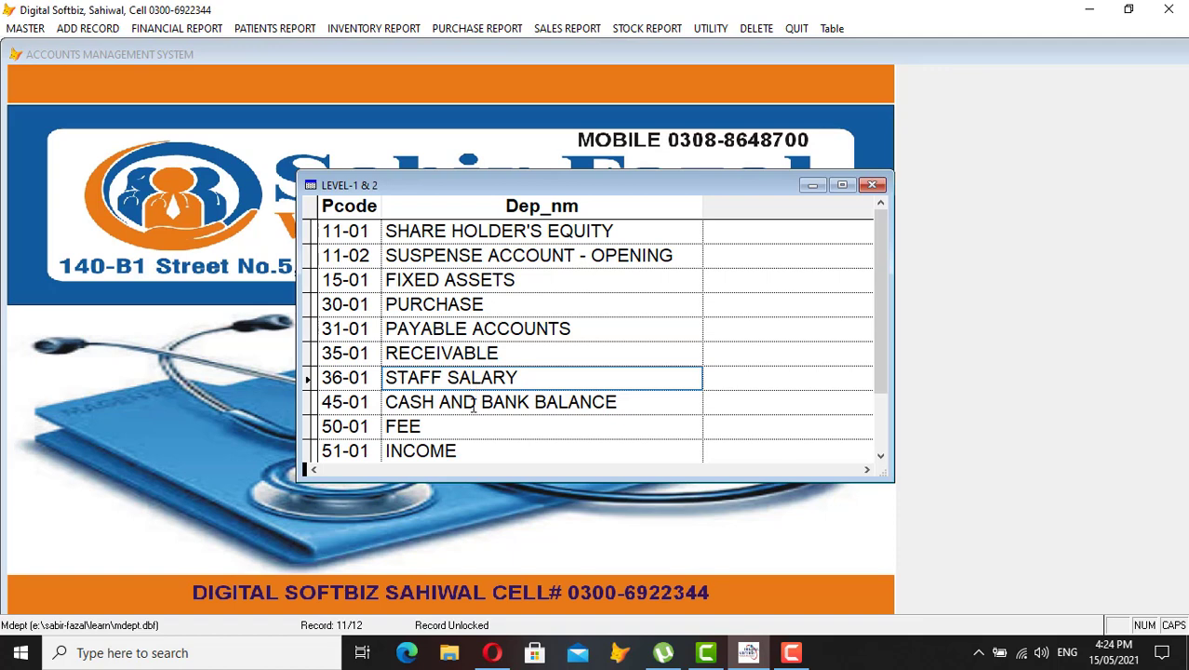
pyautogui.click(473, 402)
pyautogui.click(446, 426)
pyautogui.click(454, 450)
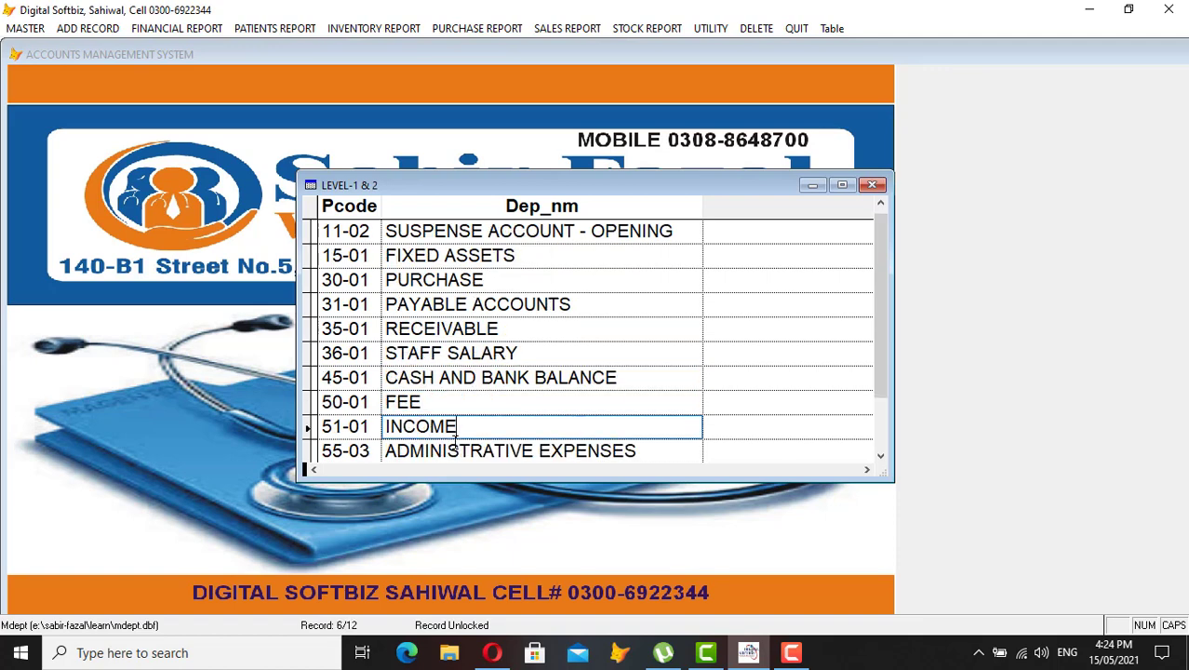
pyautogui.click(881, 455)
pyautogui.click(881, 455)
pyautogui.click(882, 455)
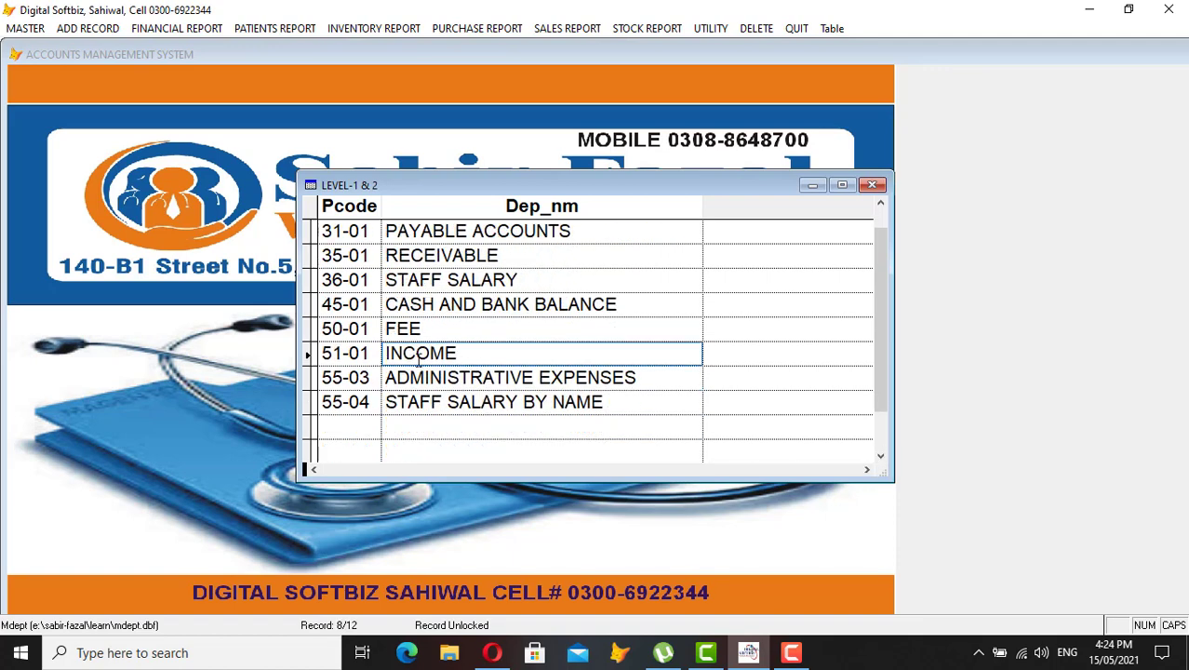
# Inspect ADMINISTRATIVE EXPENSES (55-03) and STAFF SALARY BY NAME, then close the groups list
pyautogui.click(350, 376)
pyautogui.moveTo(348, 376); pyautogui.dragTo(370, 377)
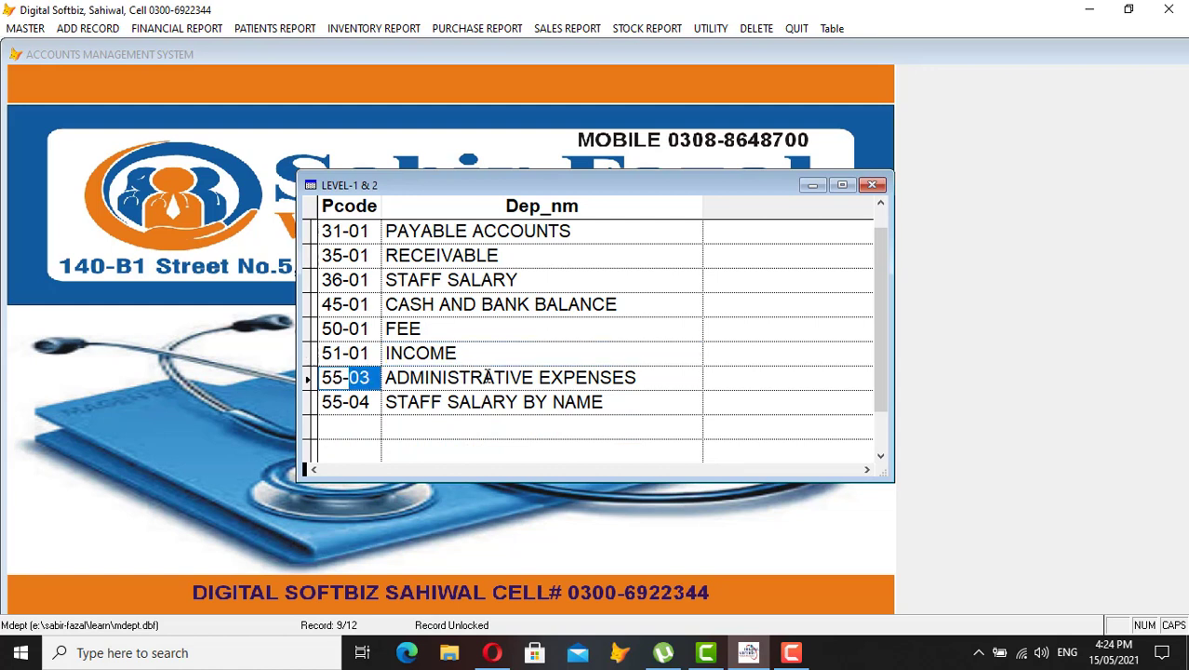
pyautogui.click(483, 377)
pyautogui.click(372, 401)
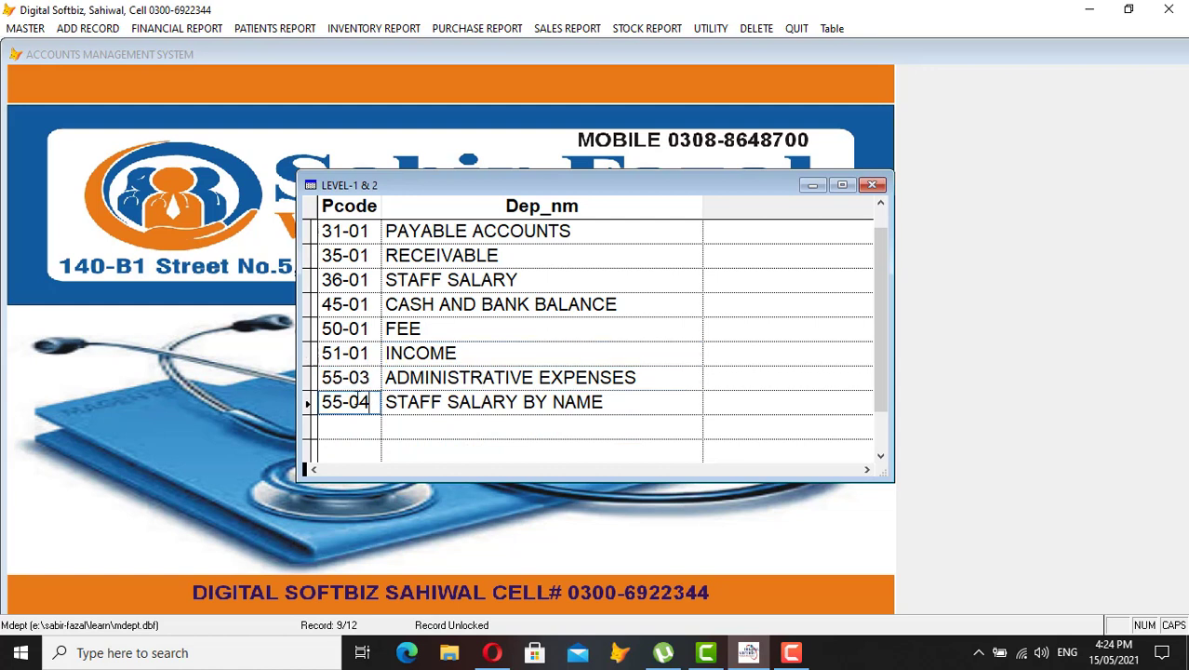
pyautogui.click(433, 401)
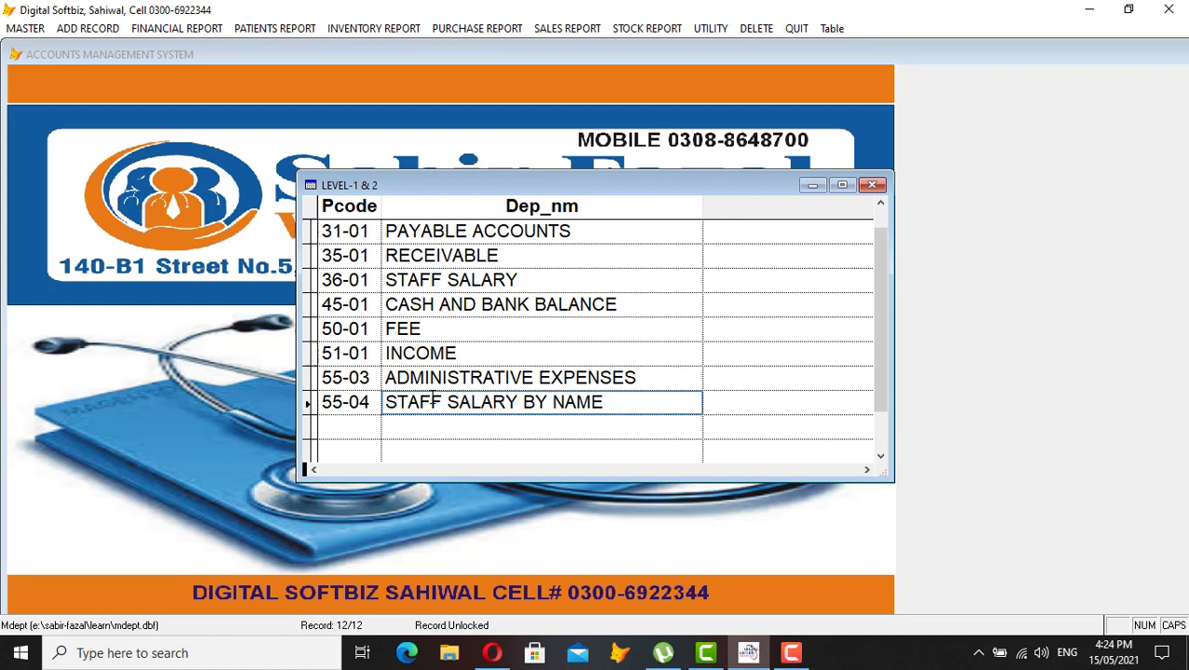
pyautogui.moveTo(372, 377); pyautogui.dragTo(349, 377)
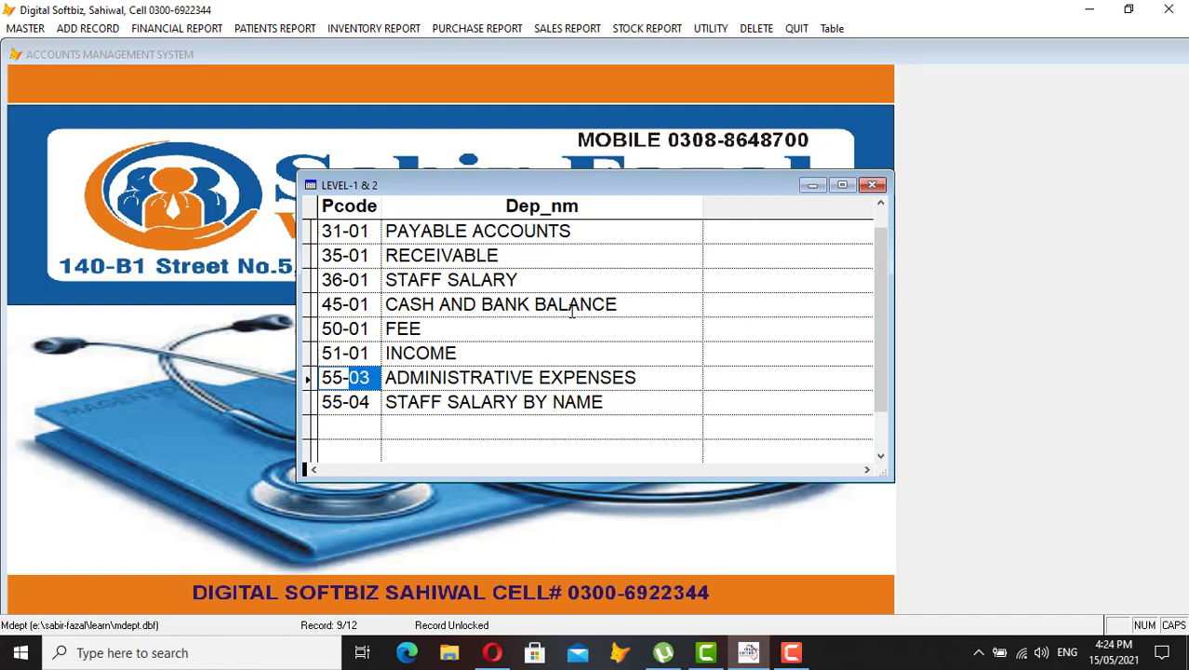
pyautogui.click(871, 185)
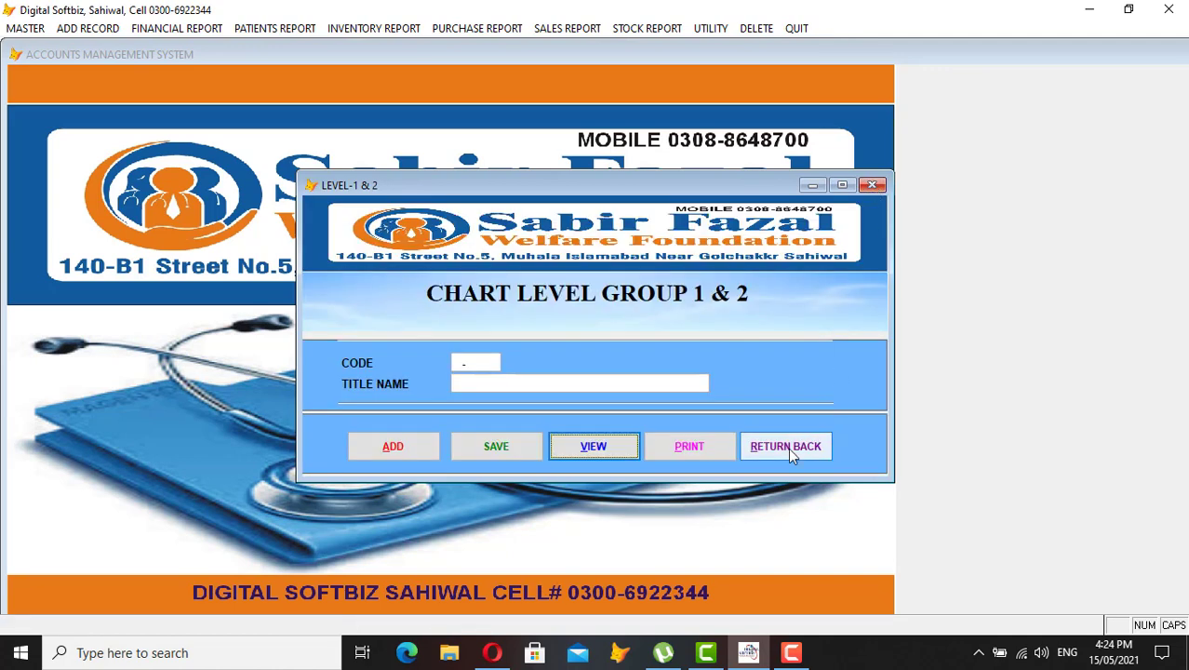
# Return from the group form and open E. CHART OF ACCOUNTS from MASTER
pyautogui.click(789, 448)
pyautogui.click(29, 30)
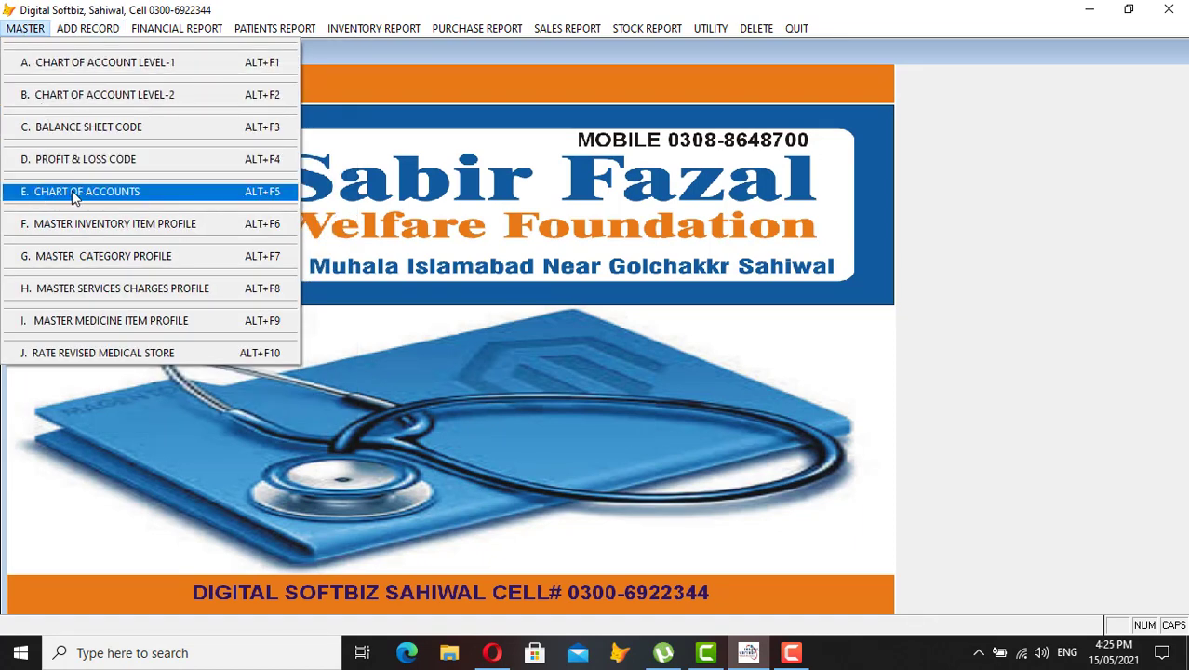
pyautogui.click(108, 196)
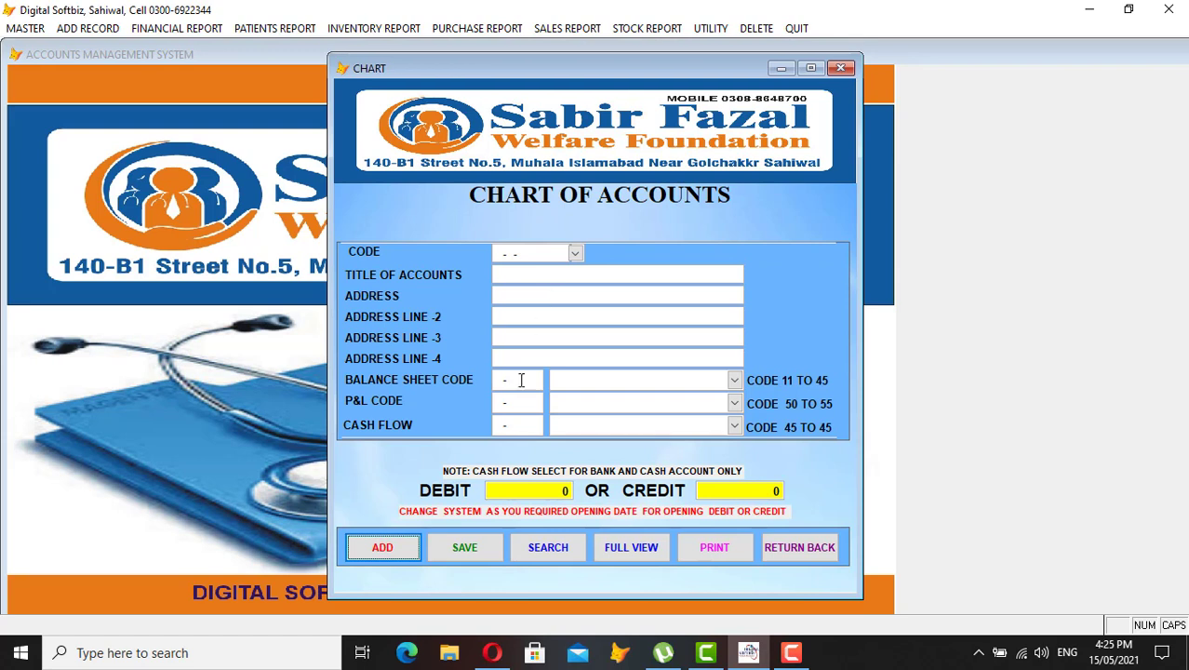
# Add a new account with code 31-01-0001, which raises a duplicate-record warning
pyautogui.click(394, 559)
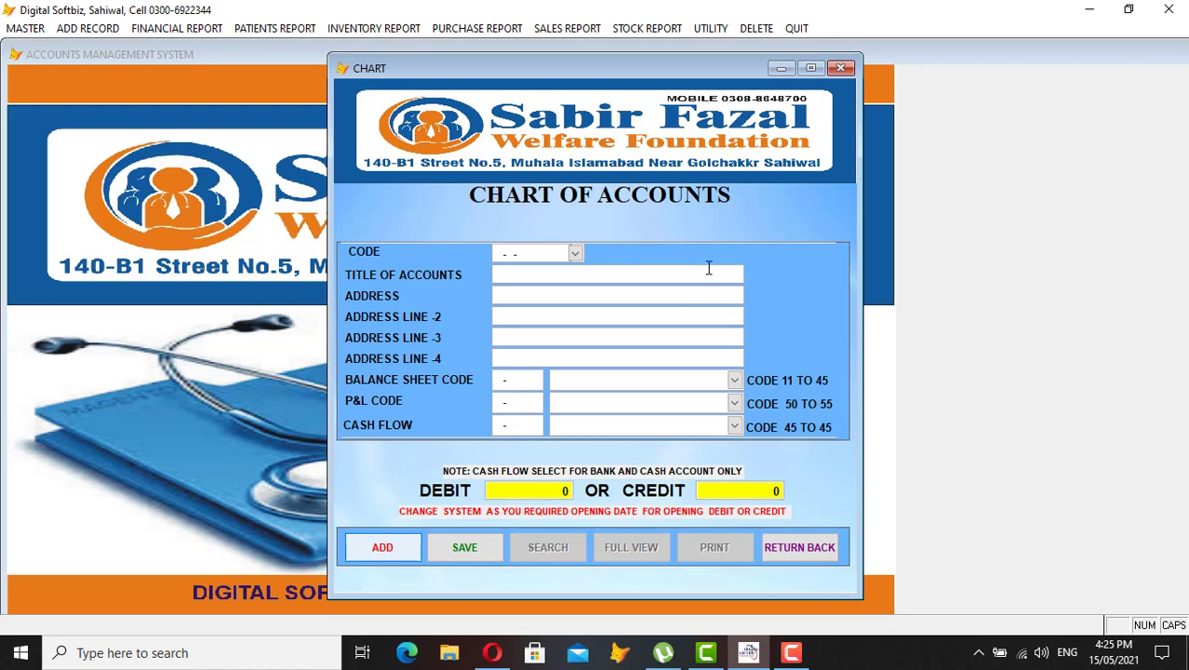
pyautogui.write('3')
pyautogui.write('31')
pyautogui.write('01')
pyautogui.write('0000')
pyautogui.press('BackSpace')
pyautogui.press('BackSpace')
pyautogui.press('BackSpace')
pyautogui.write('999')
pyautogui.press('BackSpace')
pyautogui.write('000')
pyautogui.press('Return')
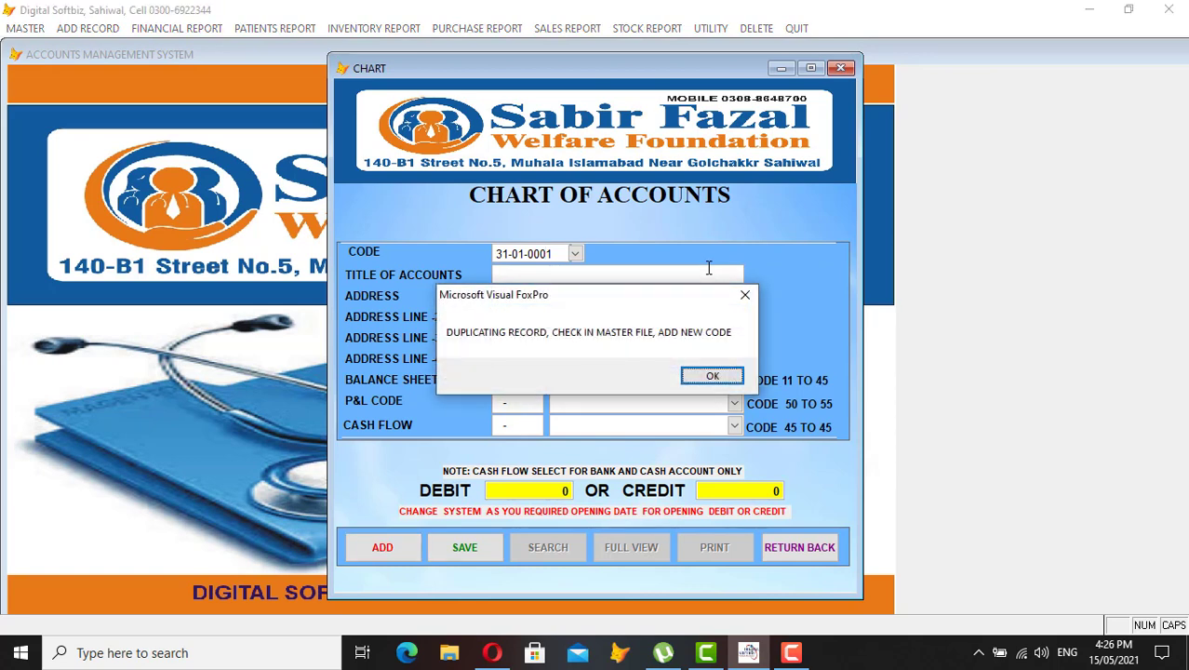
# Dismiss the warning and scroll the CHART list to the last code, 31-01-0039 (WAHDAT)
pyautogui.press('Return')
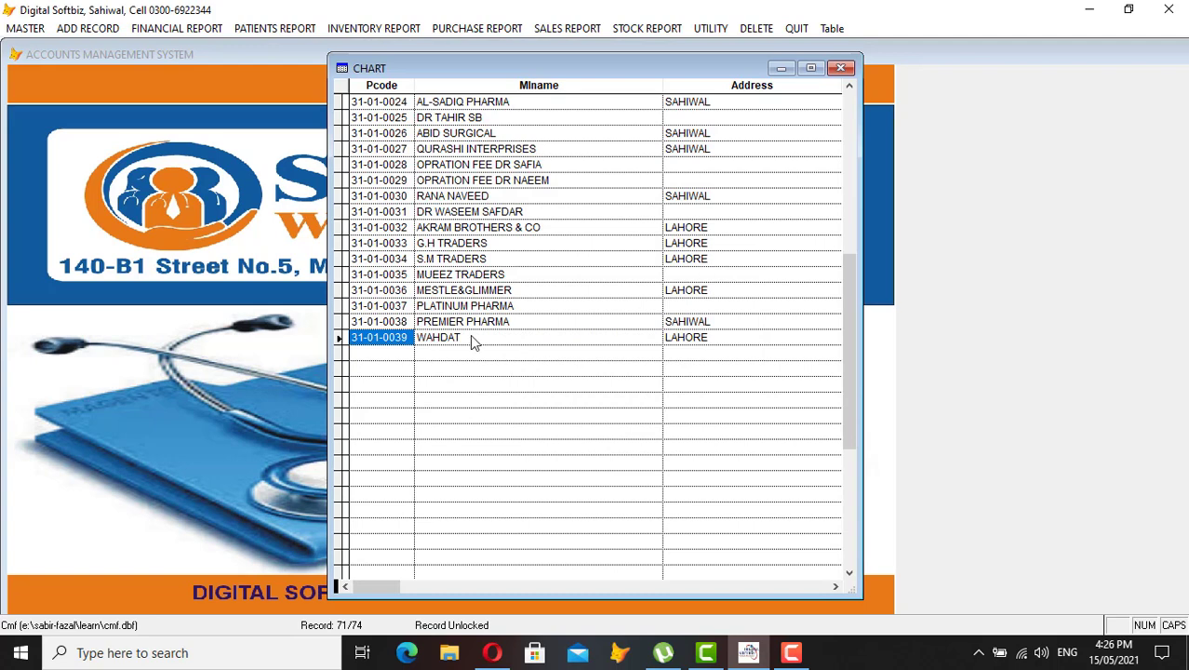
pyautogui.click(366, 103)
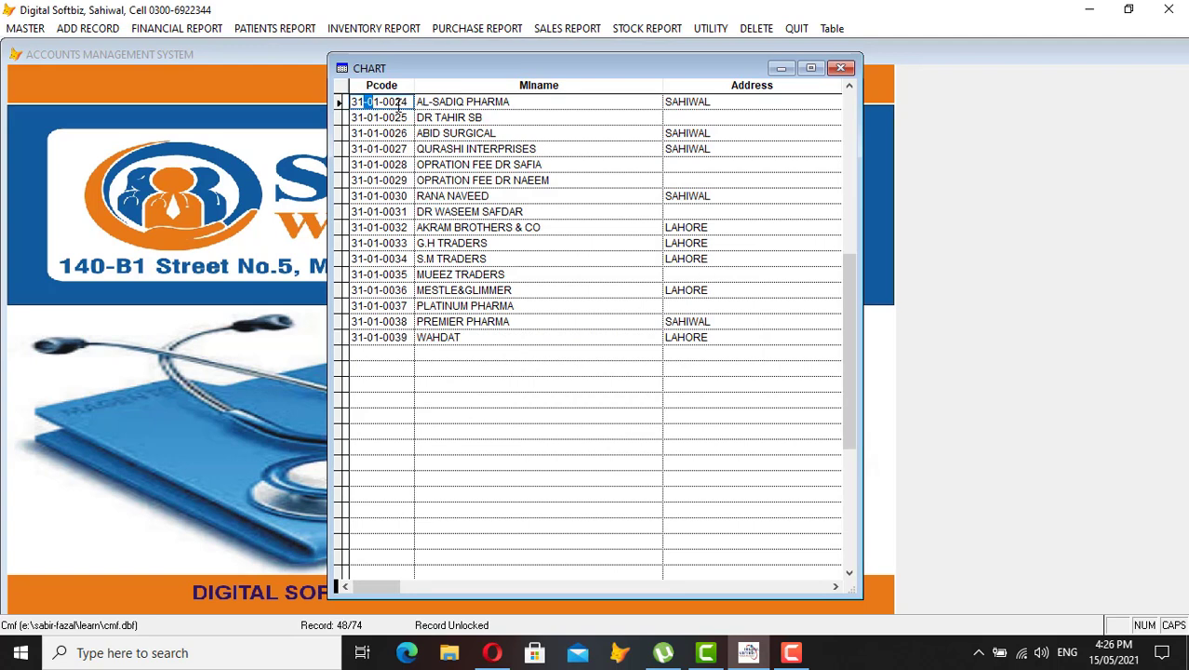
pyautogui.moveTo(394, 338); pyautogui.dragTo(408, 338)
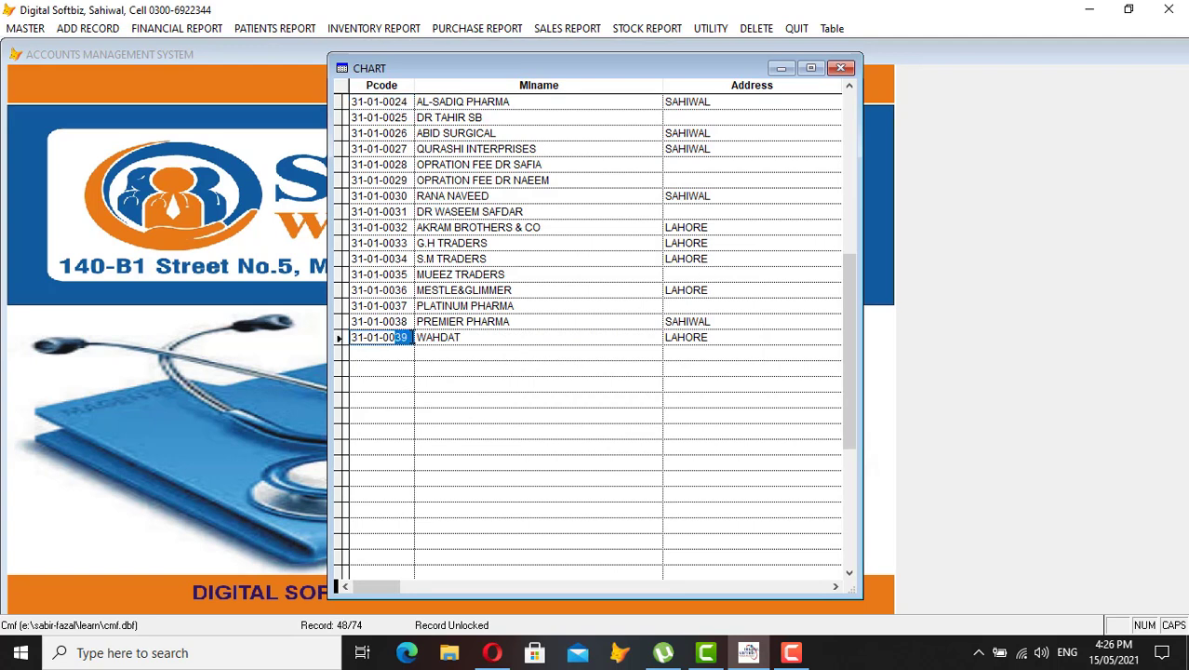
pyautogui.click(508, 118)
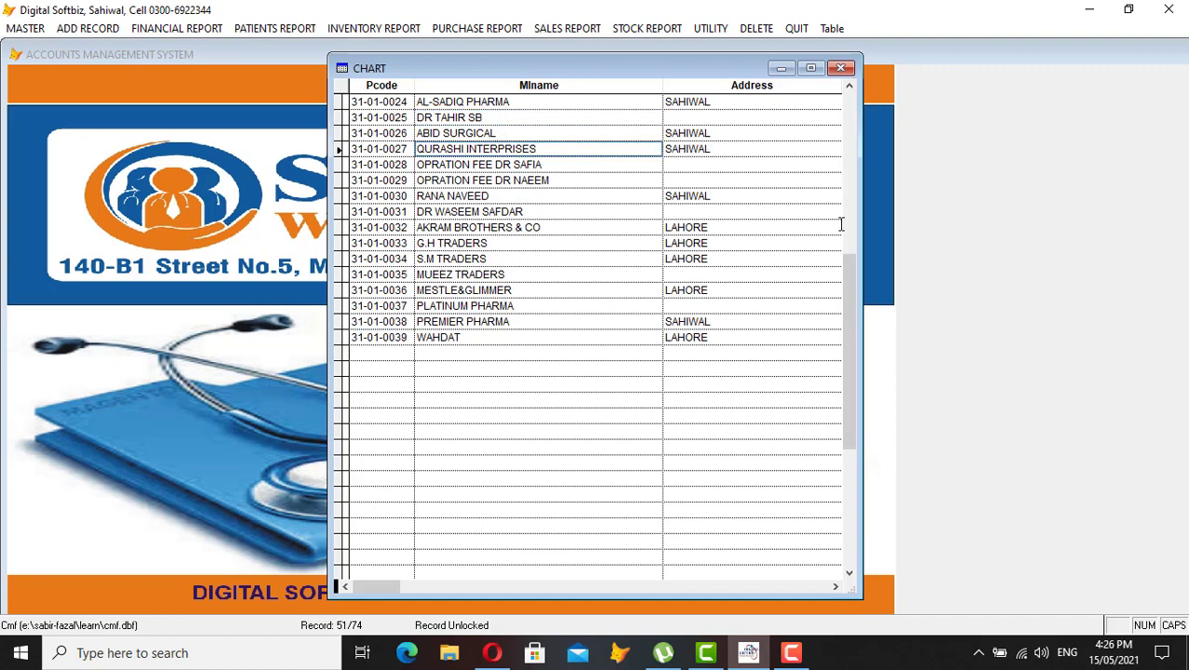
pyautogui.scroll(1, 852, 224)
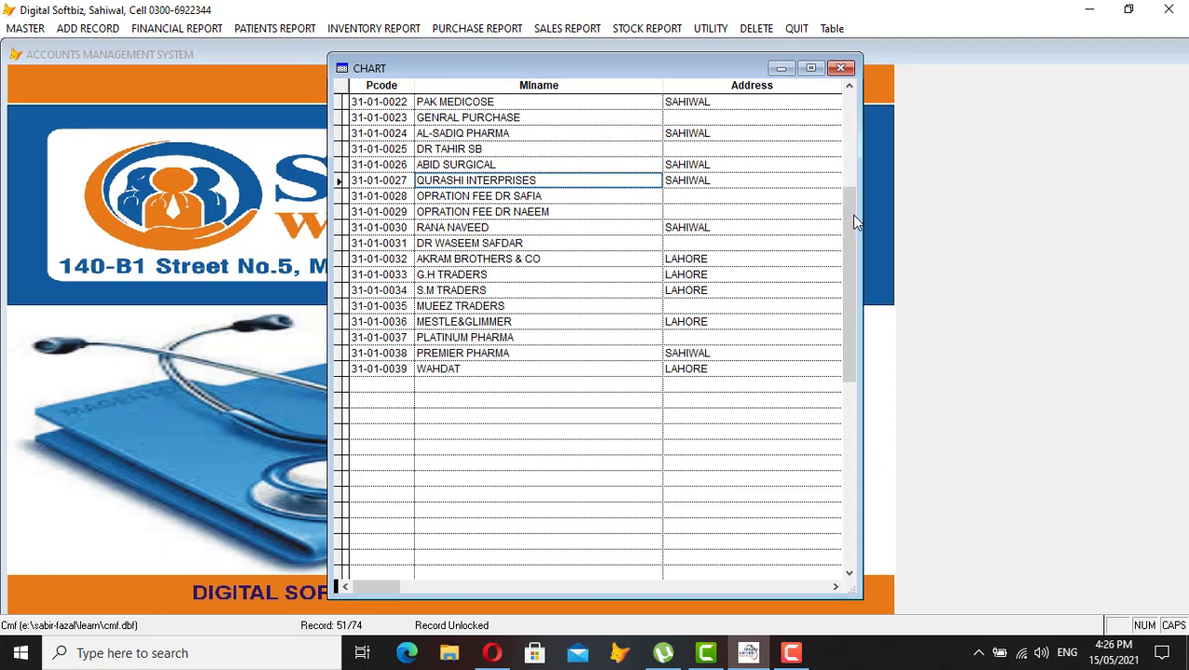
pyautogui.scroll(5, 852, 186)
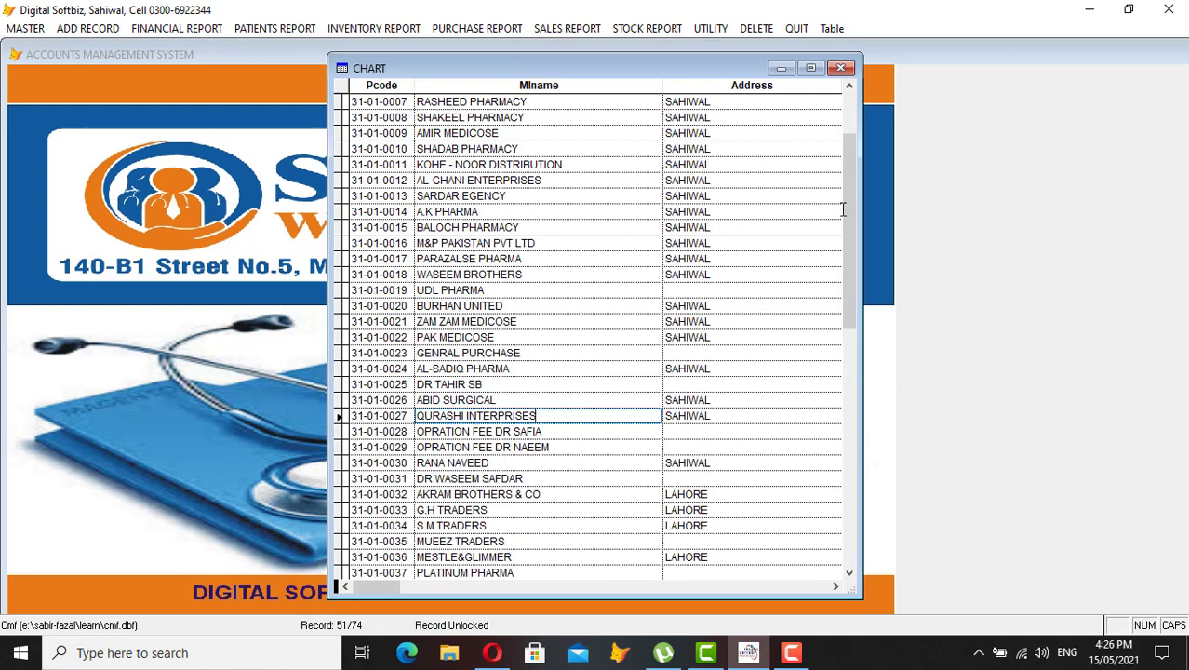
pyautogui.moveTo(847, 265); pyautogui.dragTo(848, 391)
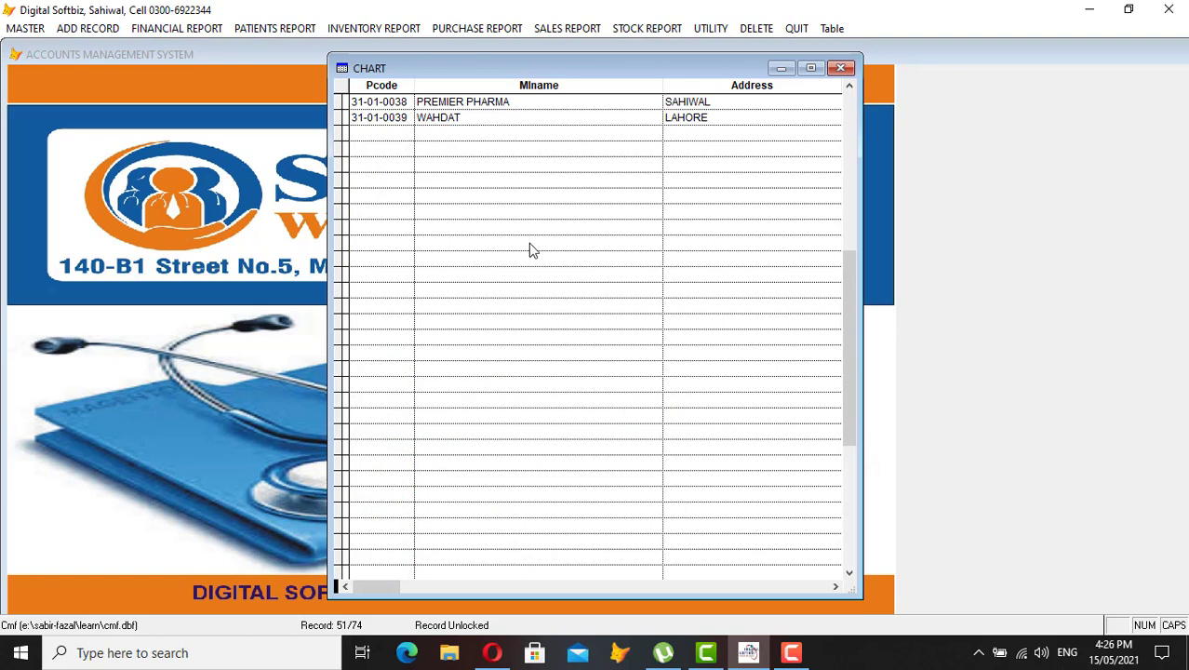
pyautogui.moveTo(396, 118); pyautogui.dragTo(410, 119)
# Add account code 31-01-0040 with the doctor's name as its title
pyautogui.press('Escape')
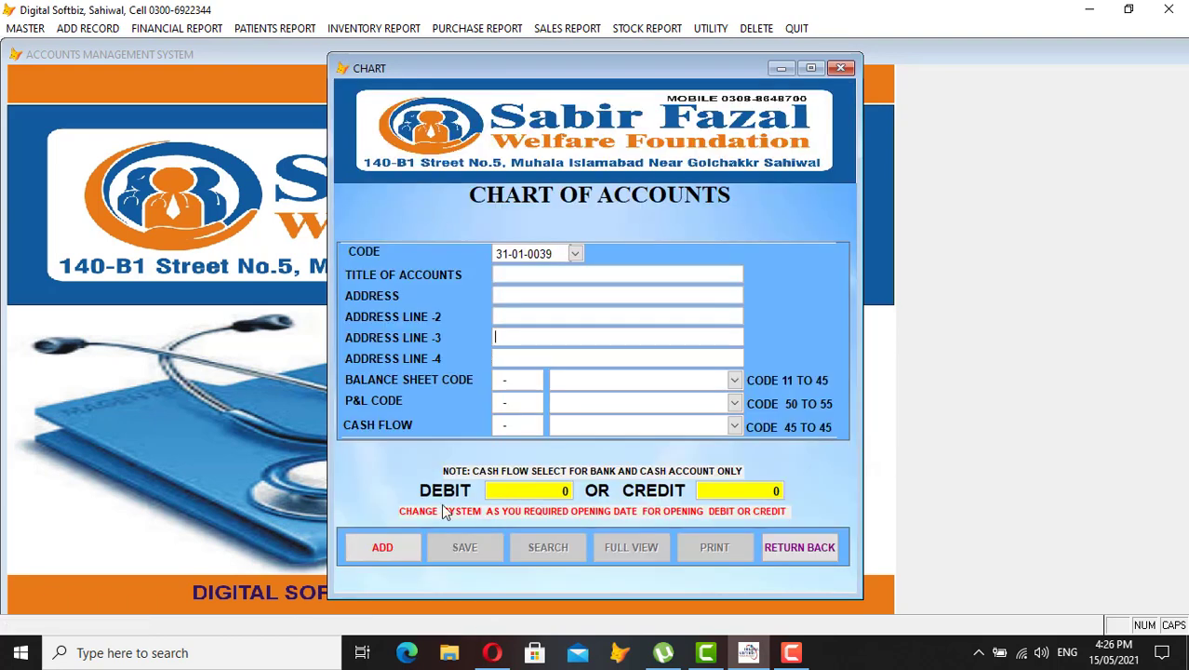
pyautogui.click(390, 549)
pyautogui.write('31-')
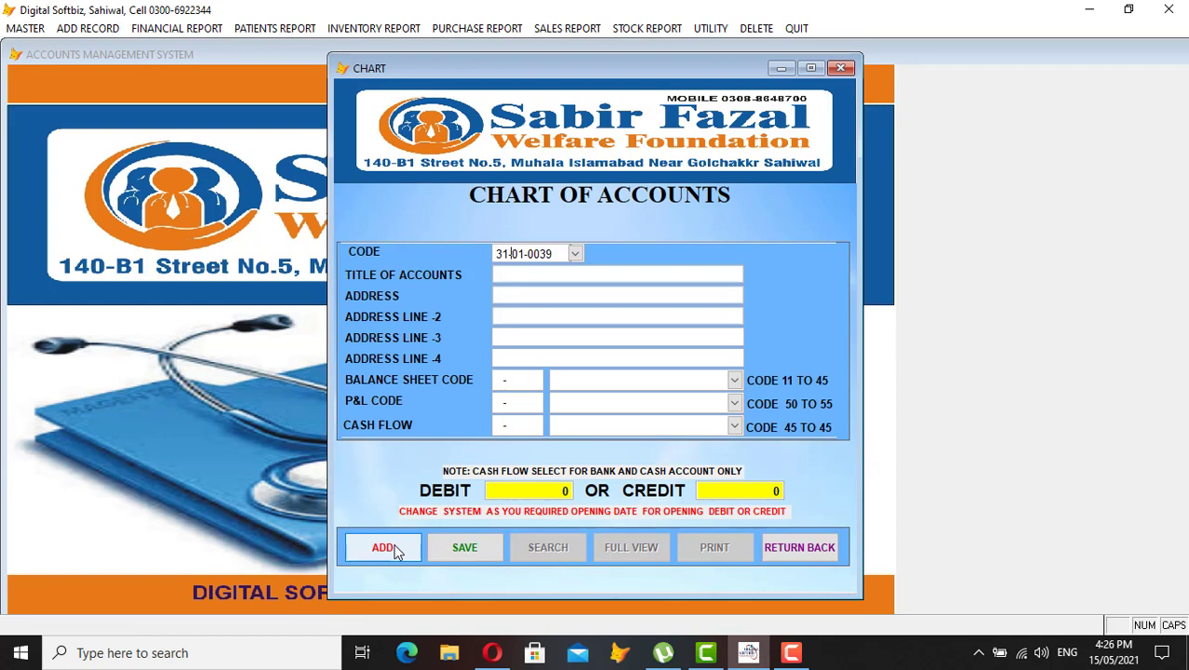
pyautogui.write('01-0040')
pyautogui.press('Return')
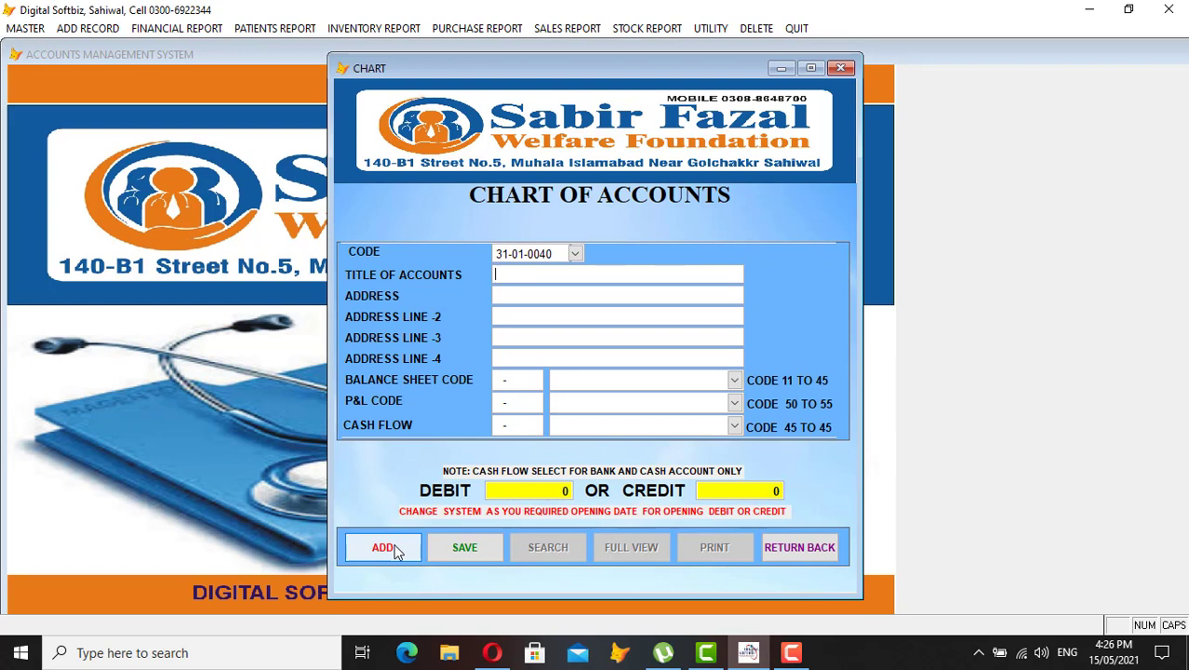
pyautogui.write('ARIF')
pyautogui.press('BackSpace')
pyautogui.press('BackSpace')
pyautogui.press('BackSpace')
pyautogui.press('BackSpace')
pyautogui.press('BackSpace')
pyautogui.write('DR ARIF')
pyautogui.press('Return')
pyautogui.press('Return')
# Set Balance Sheet Code to PAYABLE, enter a 1,000 opening credit, and save
pyautogui.click(735, 380)
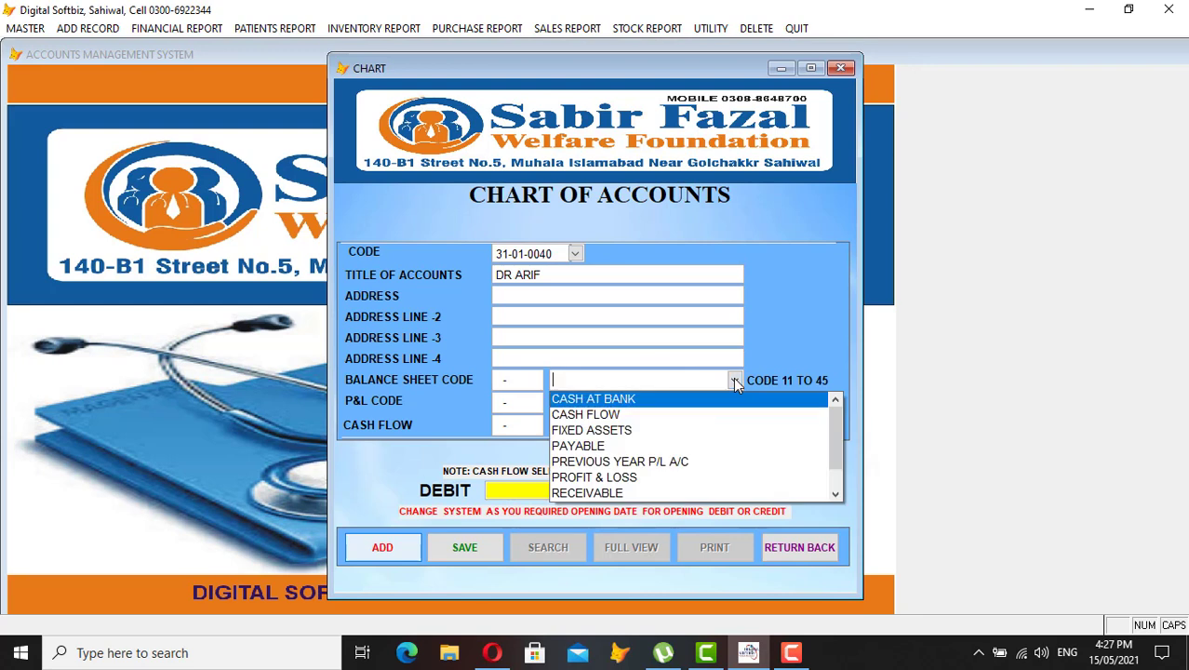
pyautogui.click(600, 446)
pyautogui.press('Return')
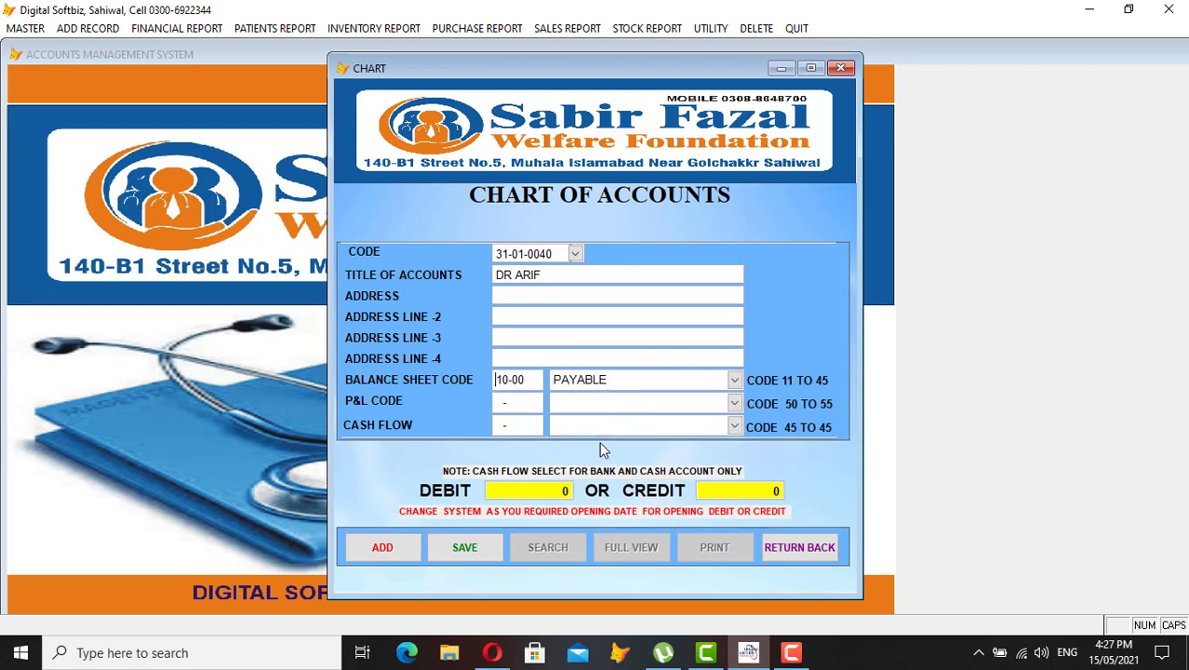
pyautogui.press('Return')
pyautogui.press('Return')
pyautogui.hotkey('shift', 'Tab')
pyautogui.write('100.0')
pyautogui.press('Tab')
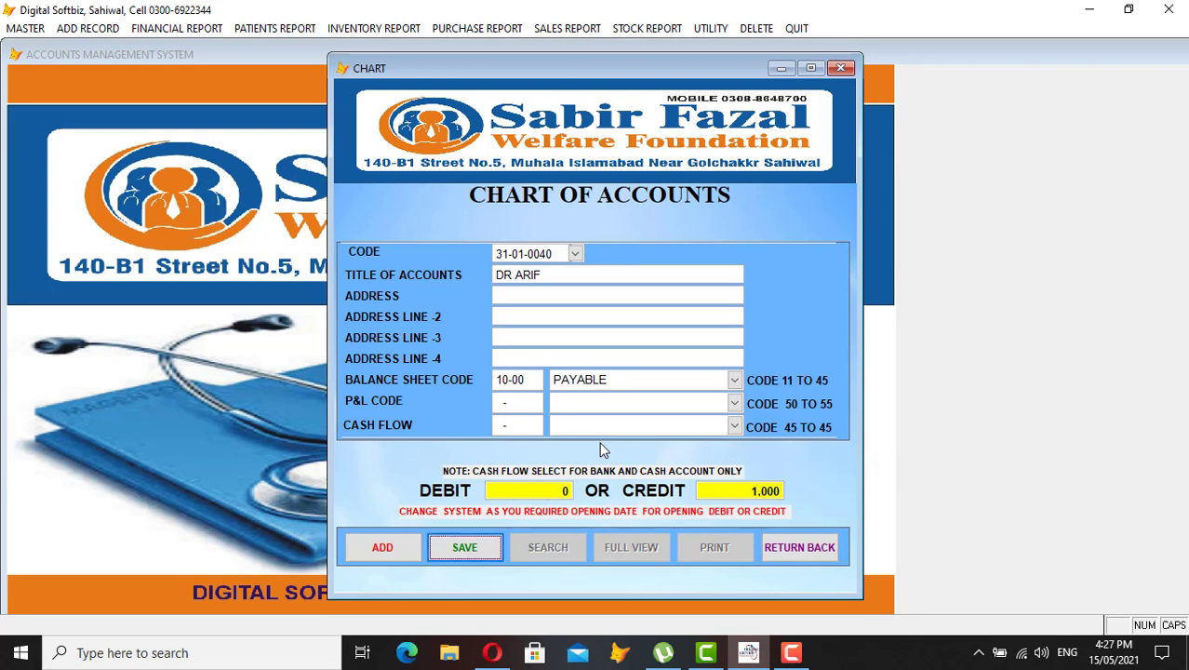
pyautogui.press('Return')
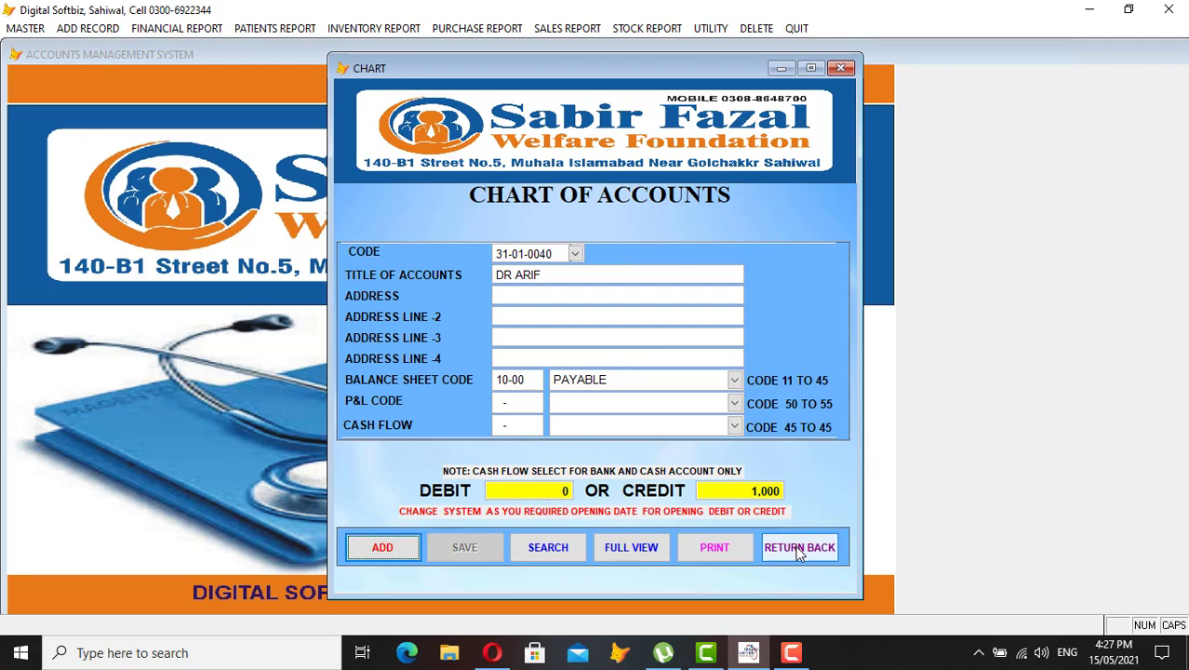
# Show the full CHART list and move down to account 31-01-0040
pyautogui.click(641, 548)
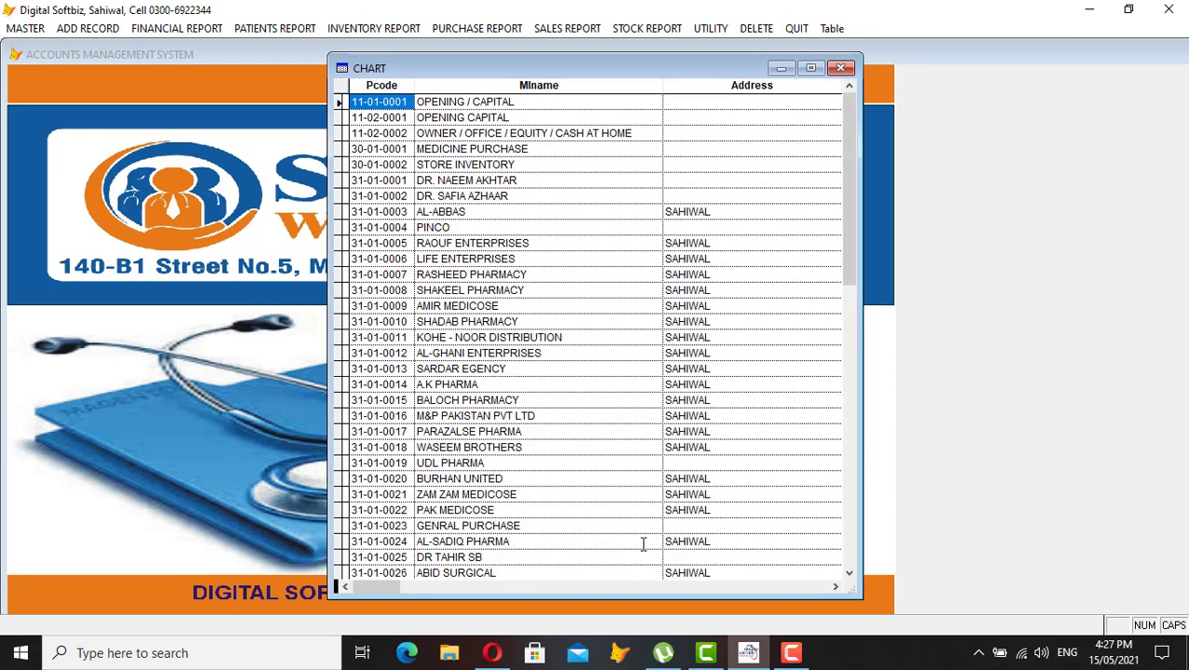
pyautogui.press('Down')
pyautogui.press('Down')
pyautogui.press('Down')
pyautogui.press('Down')
pyautogui.press('Down')
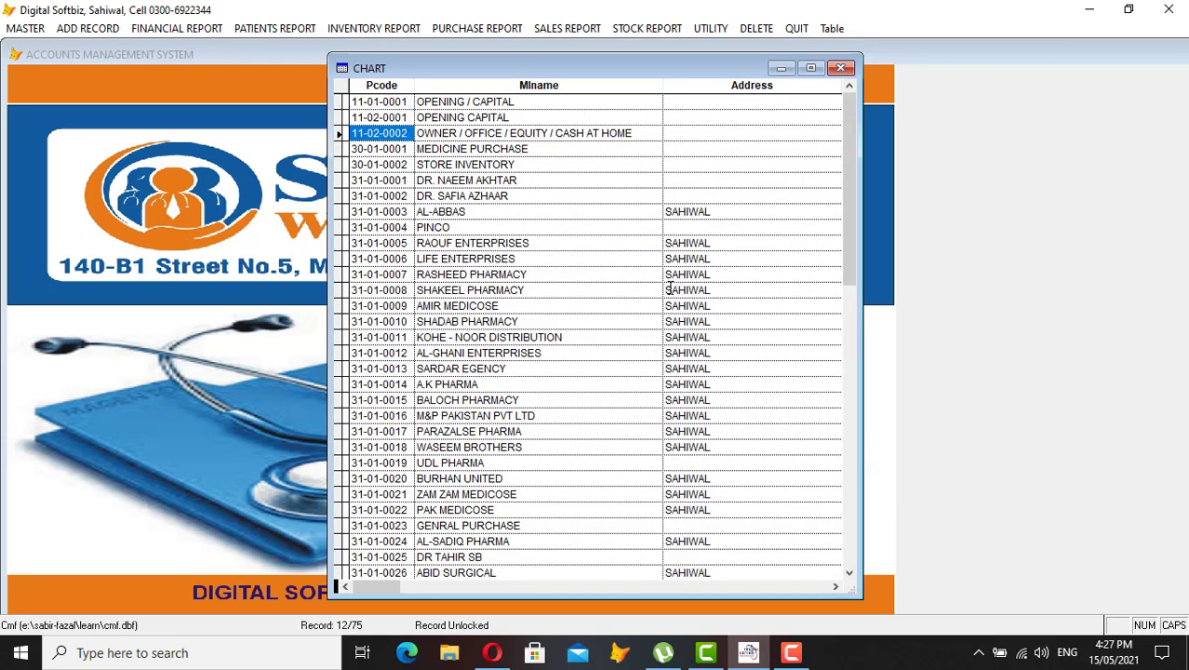
pyautogui.press('Down')
pyautogui.press('Down')
pyautogui.press('Down')
pyautogui.press('Down')
pyautogui.press('Down')
pyautogui.press('Down')
pyautogui.press('Down')
pyautogui.press('Down')
pyautogui.press('Down')
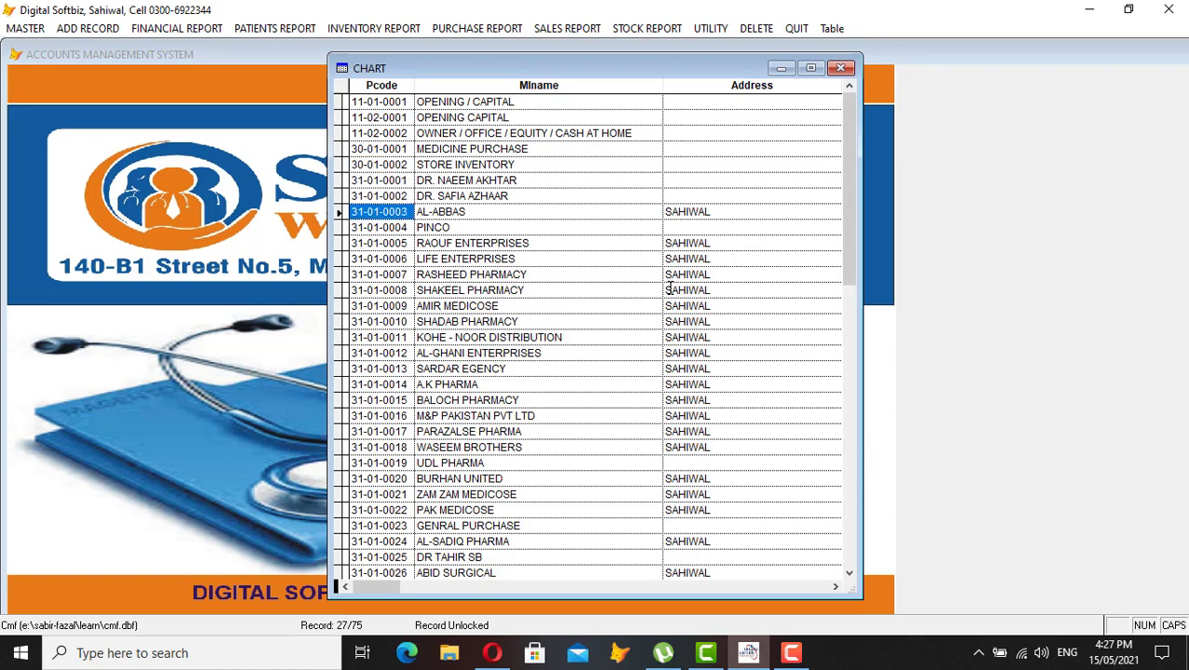
pyautogui.press('Down')
pyautogui.press('Down')
pyautogui.press('Down')
pyautogui.press('Down')
pyautogui.press('Down')
pyautogui.press('Down')
pyautogui.press('Down')
pyautogui.press('Down')
pyautogui.press('Down')
pyautogui.press('Down')
pyautogui.press('Down')
pyautogui.press('Down')
pyautogui.press('Down')
pyautogui.press('Down')
pyautogui.press('Down')
pyautogui.press('Down')
pyautogui.press('Down')
pyautogui.press('Down')
pyautogui.press('Down')
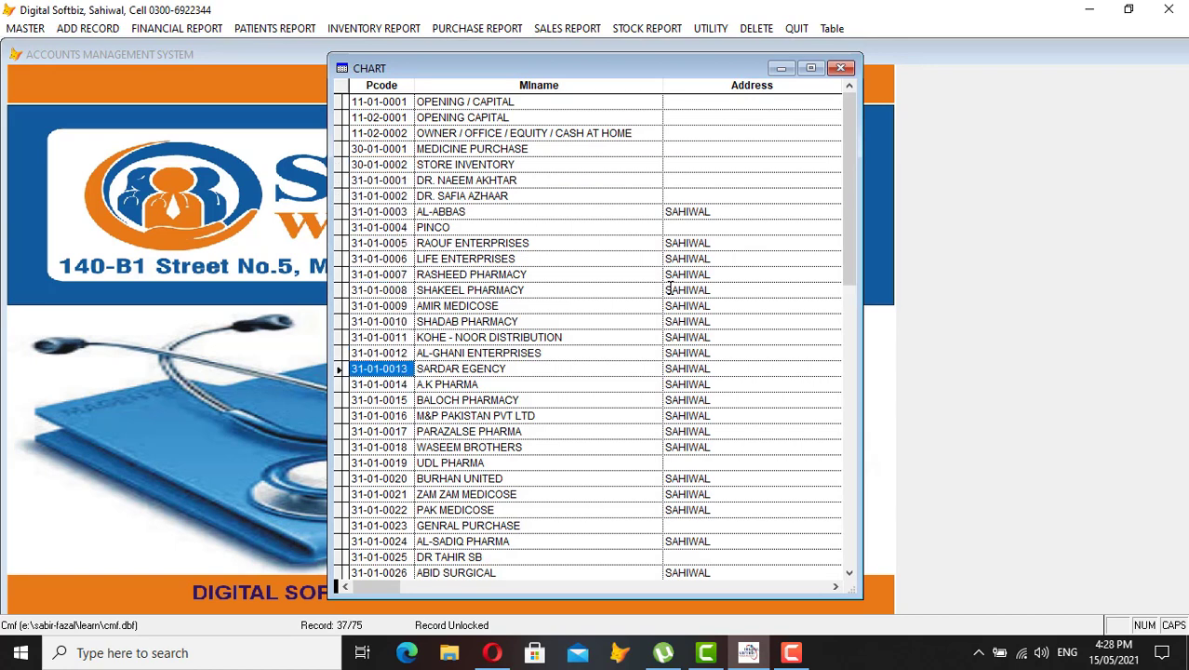
pyautogui.press('Down')
pyautogui.press('Down')
pyautogui.press('Down')
pyautogui.press('Down')
pyautogui.press('Down')
pyautogui.press('Down')
pyautogui.press('Down')
pyautogui.press('Down')
pyautogui.press('Down')
pyautogui.press('Down')
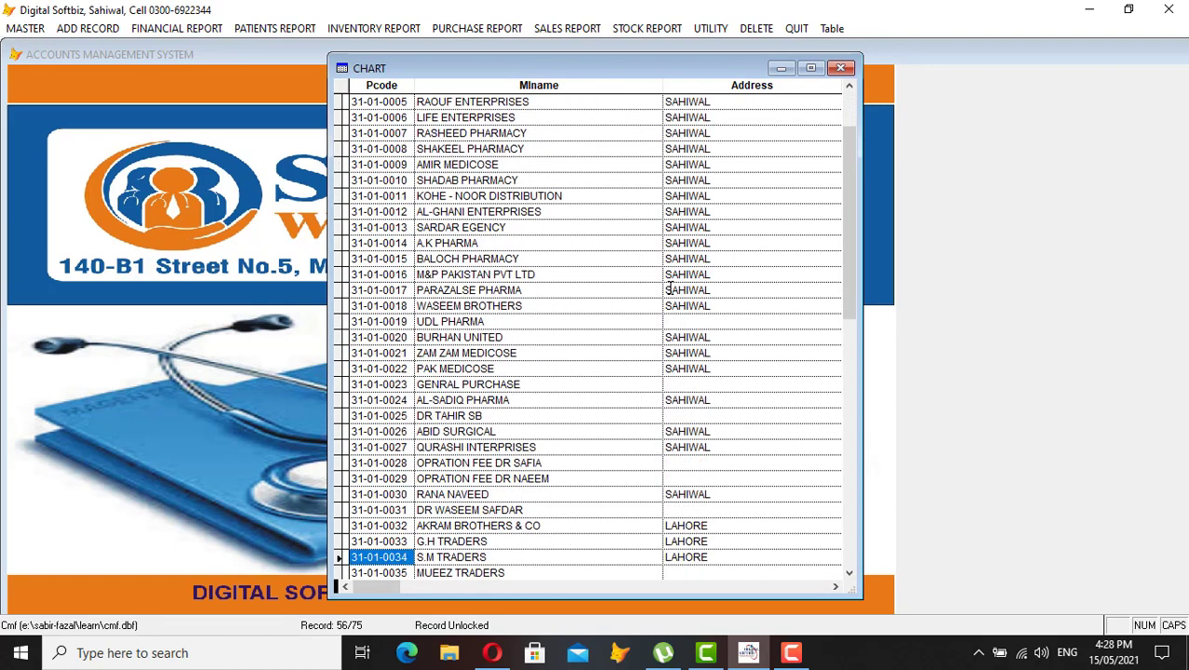
pyautogui.press('Down')
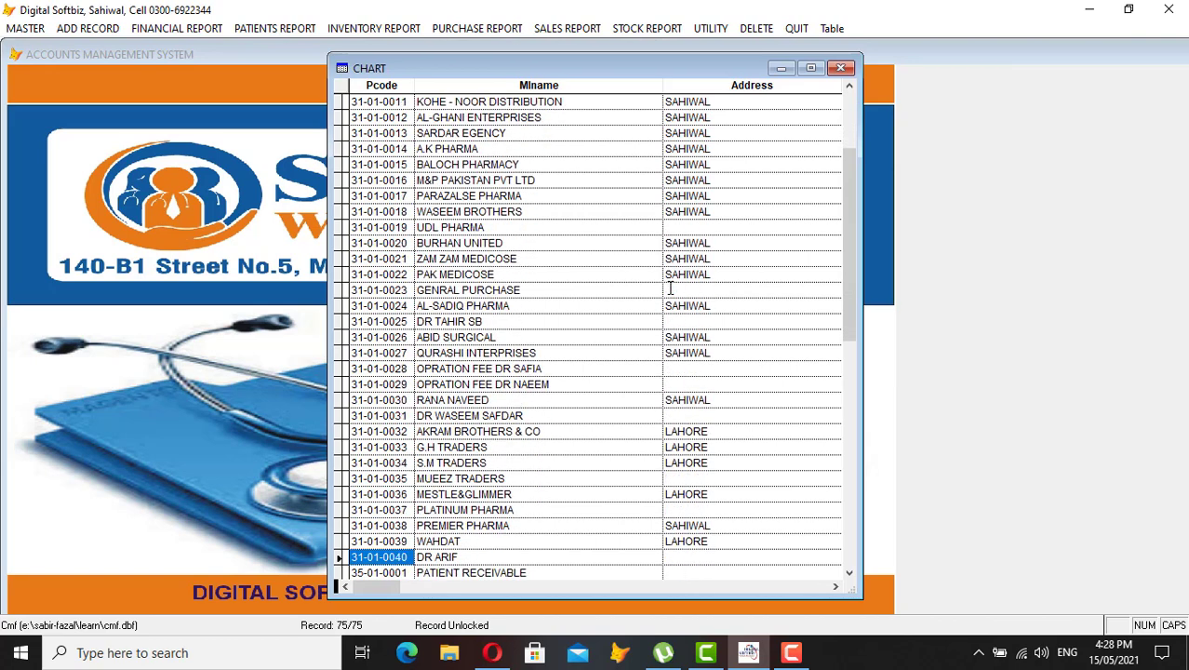
# Enter 200 in the Credit column of account 31-01-0040
pyautogui.press('Right')
pyautogui.press('Left')
pyautogui.press('Left')
pyautogui.press('Right')
pyautogui.press('Right')
pyautogui.press('Right')
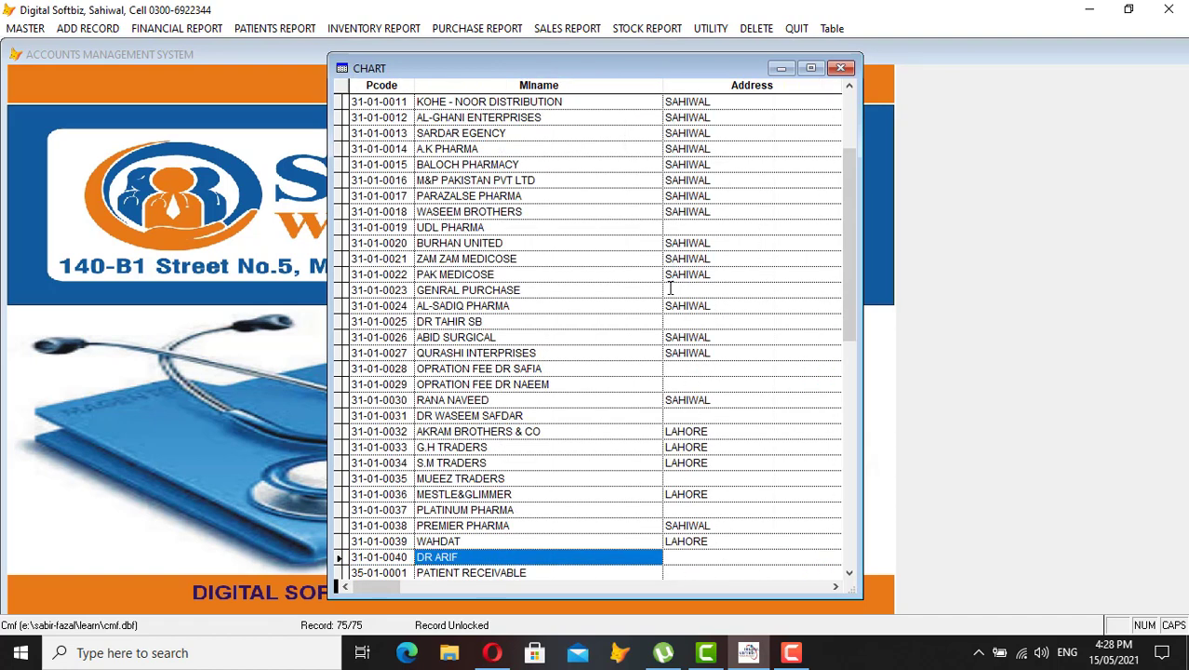
pyautogui.press('Left')
pyautogui.press('Left')
pyautogui.press('Left')
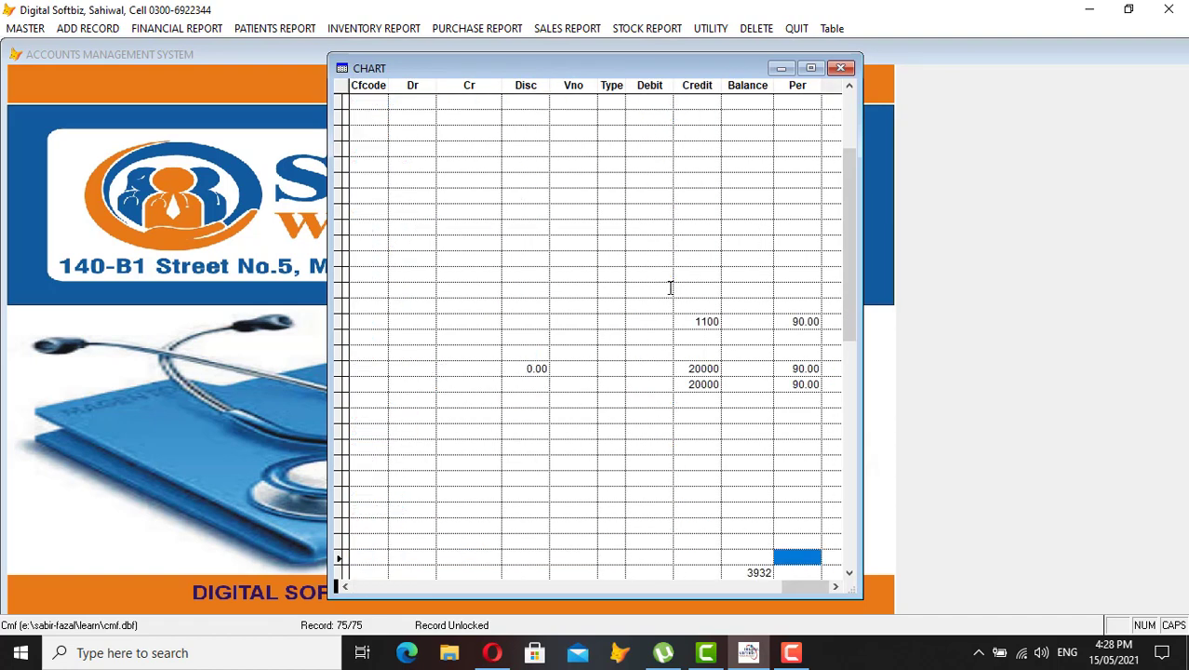
pyautogui.press('Left')
pyautogui.press('Left')
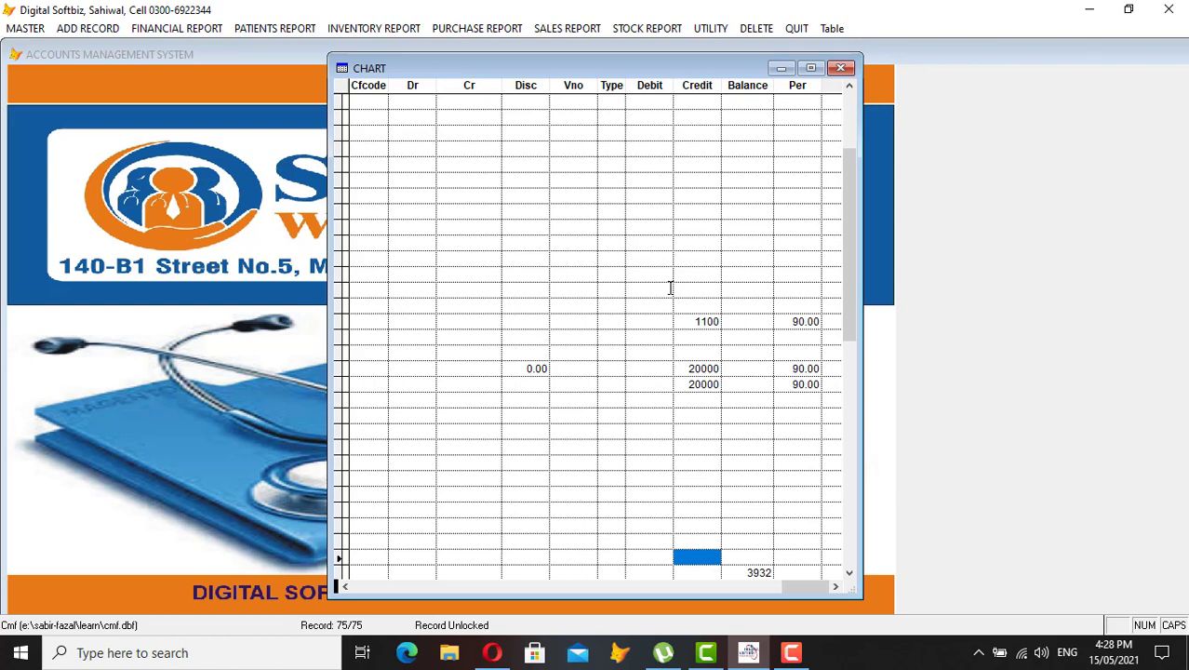
pyautogui.write('200')
pyautogui.press('Return')
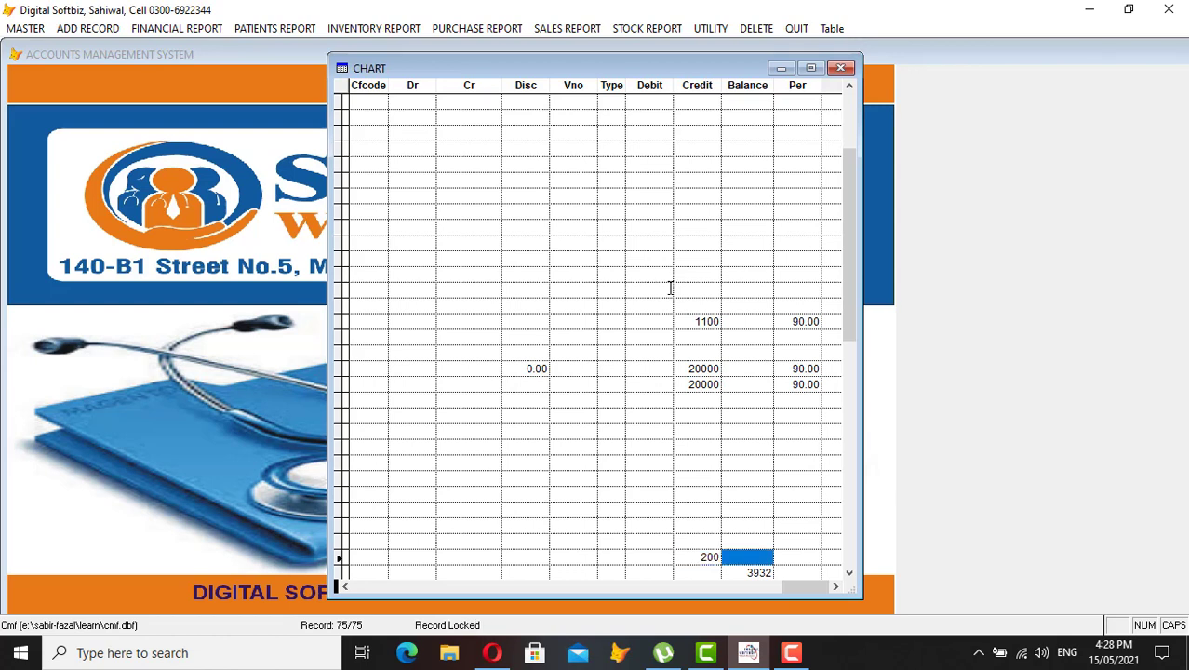
pyautogui.press('Home')
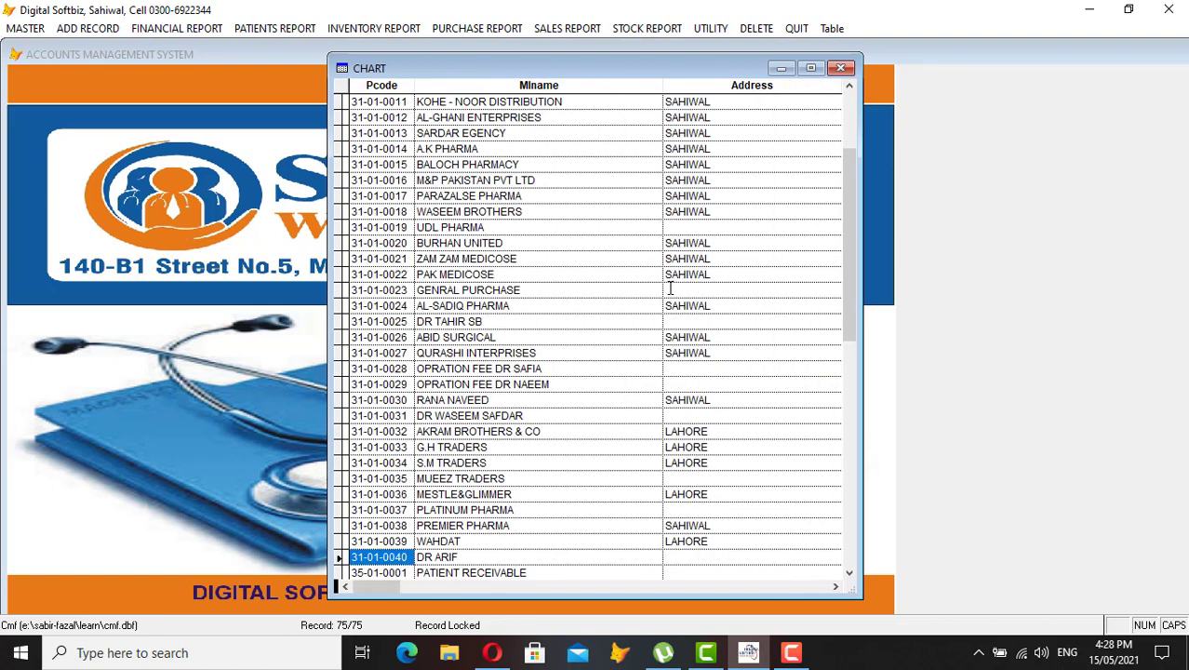
# Browse the cash, income and expense accounts down to COMMAN EXP
pyautogui.press('Down')
pyautogui.press('Down')
pyautogui.press('Down')
pyautogui.press('Down')
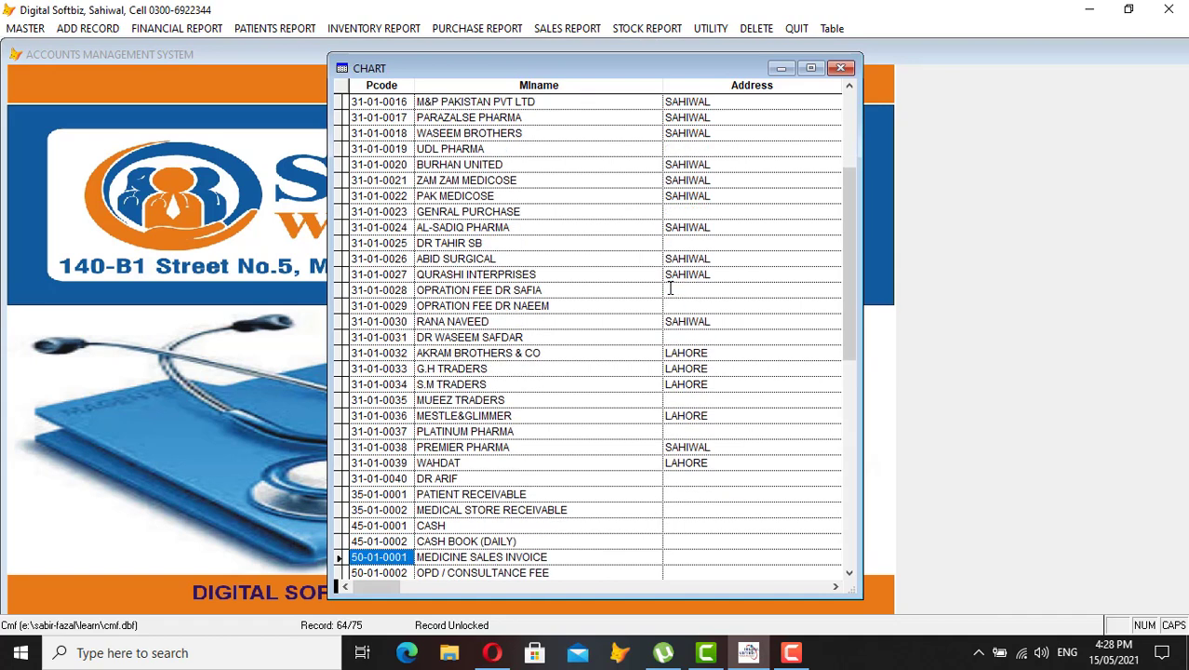
pyautogui.press('Up')
pyautogui.press('Down')
pyautogui.press('Down')
pyautogui.press('Down')
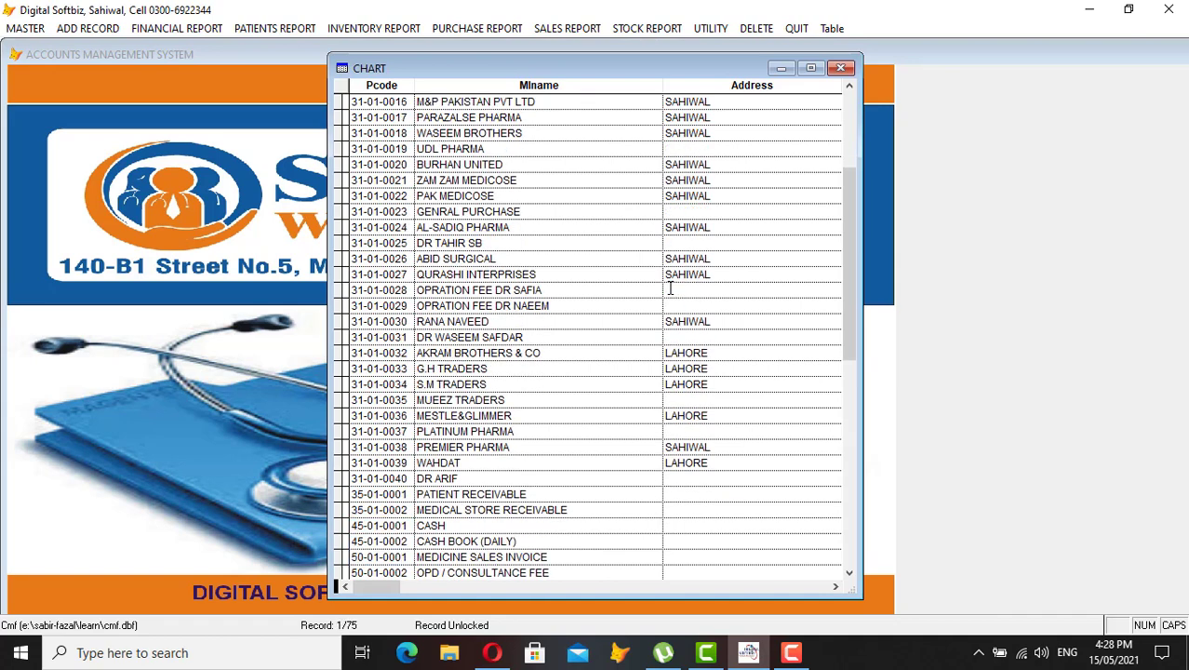
pyautogui.press('Up')
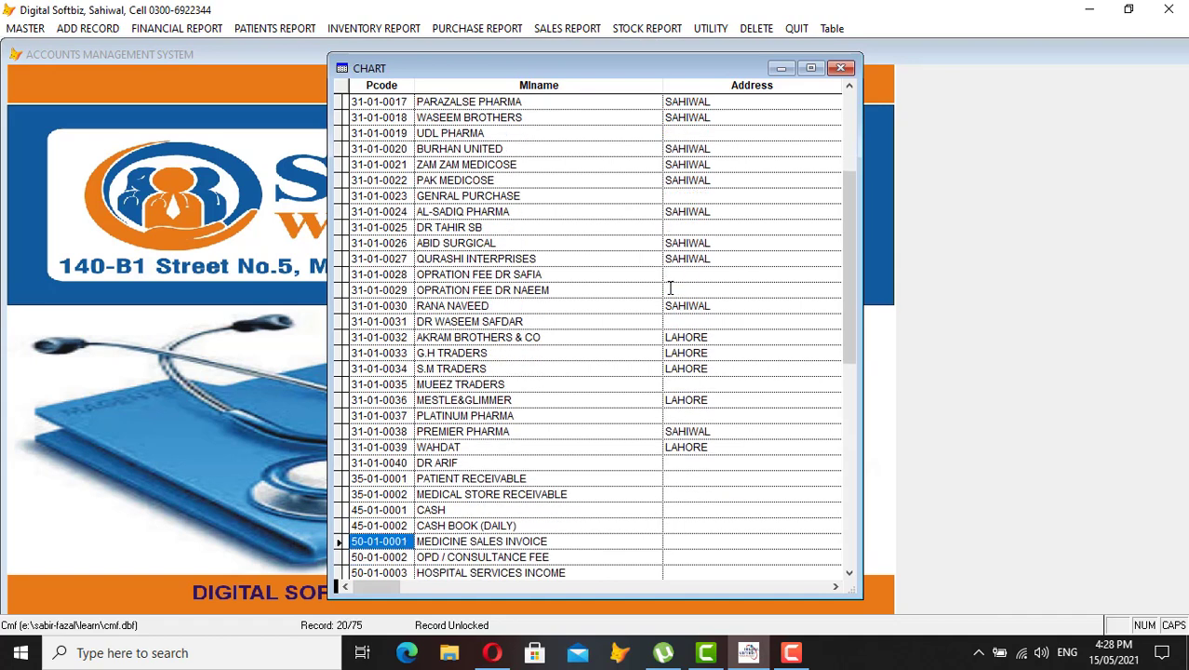
pyautogui.press('Down')
pyautogui.press('Down')
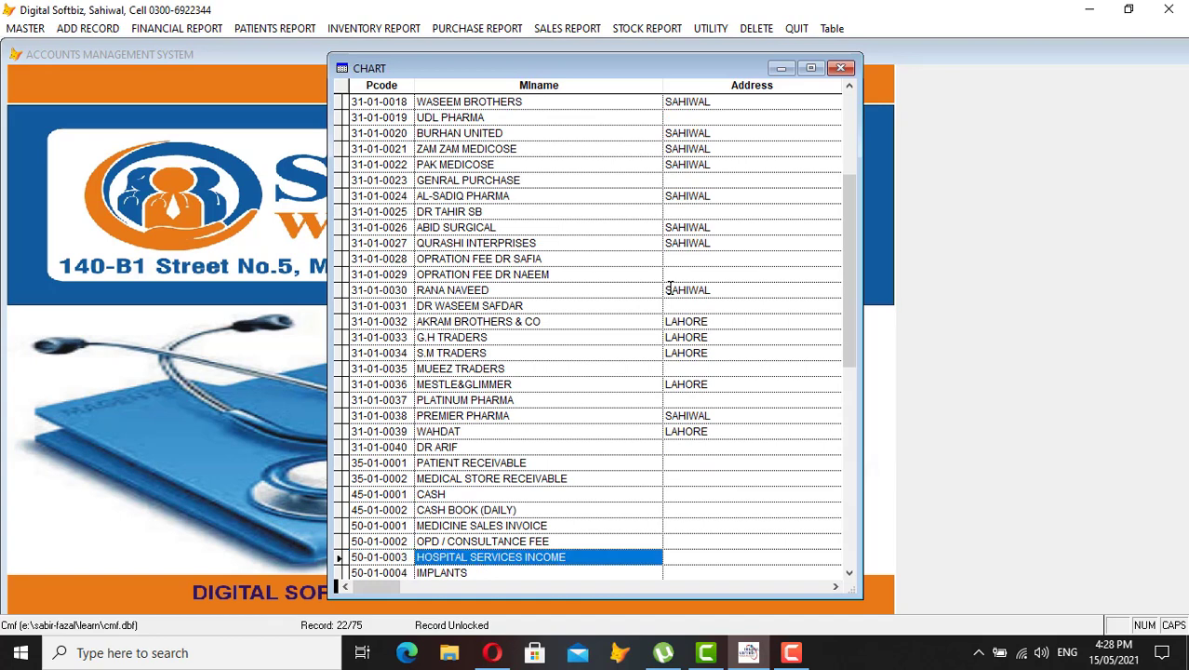
pyautogui.hotkey('shift', 'Tab')
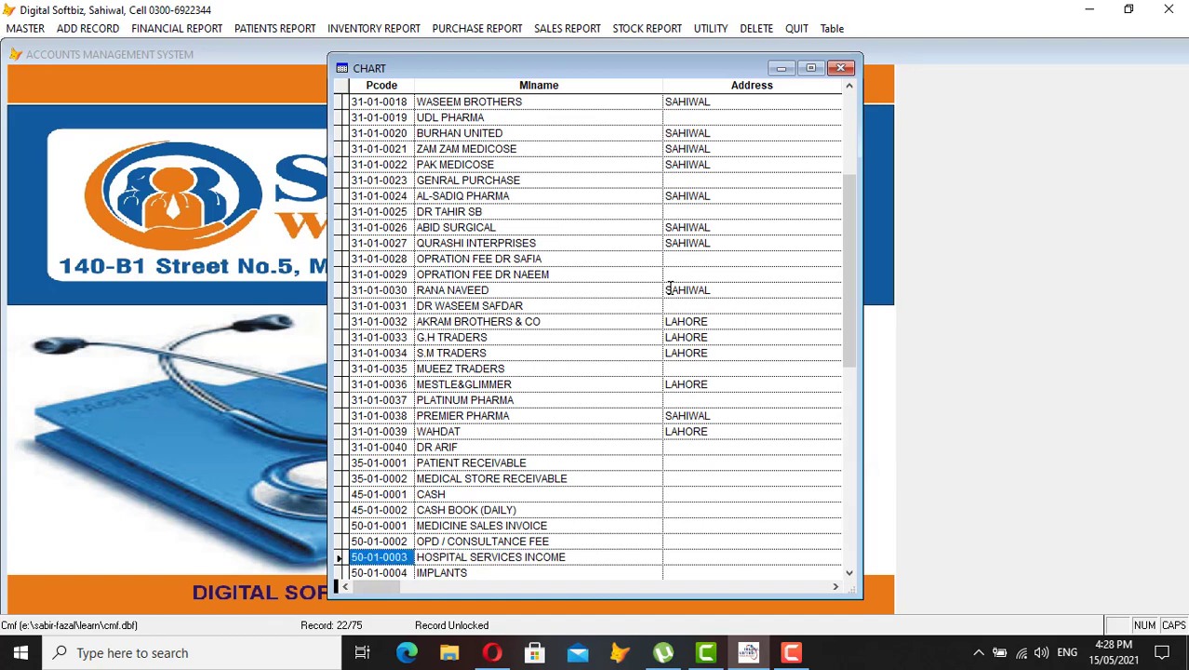
pyautogui.press('Down')
pyautogui.press('Down')
pyautogui.press('Down')
pyautogui.press('Down')
pyautogui.press('Up')
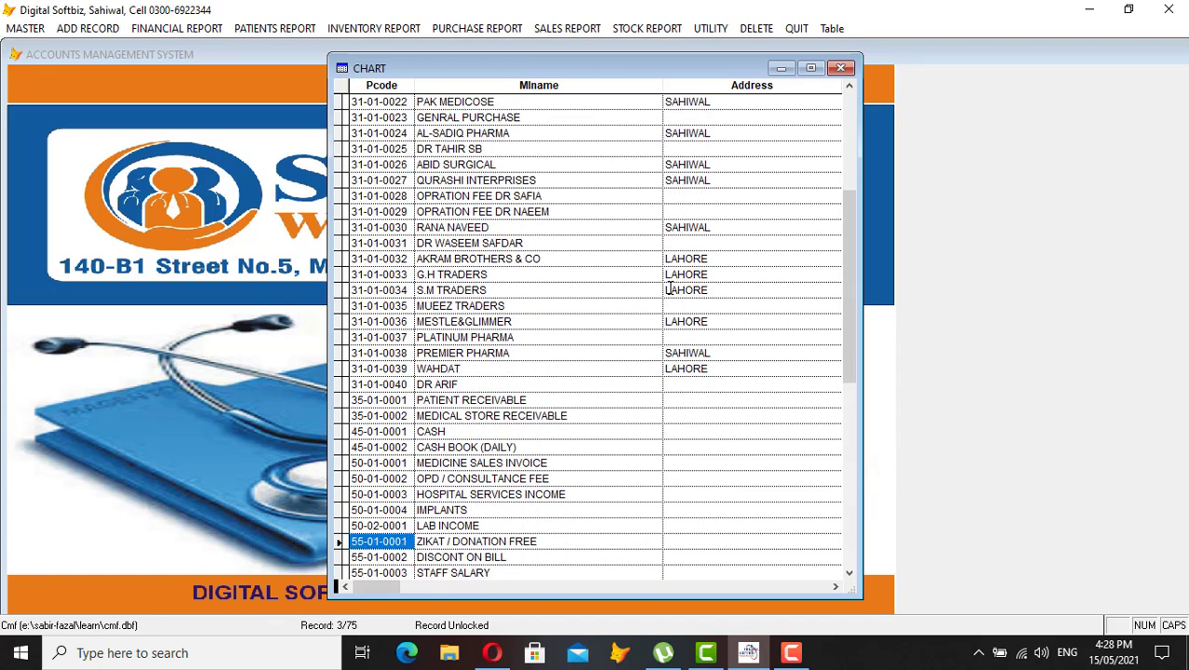
pyautogui.press('Down')
pyautogui.press('Down')
pyautogui.press('Down')
pyautogui.press('Down')
pyautogui.press('Down')
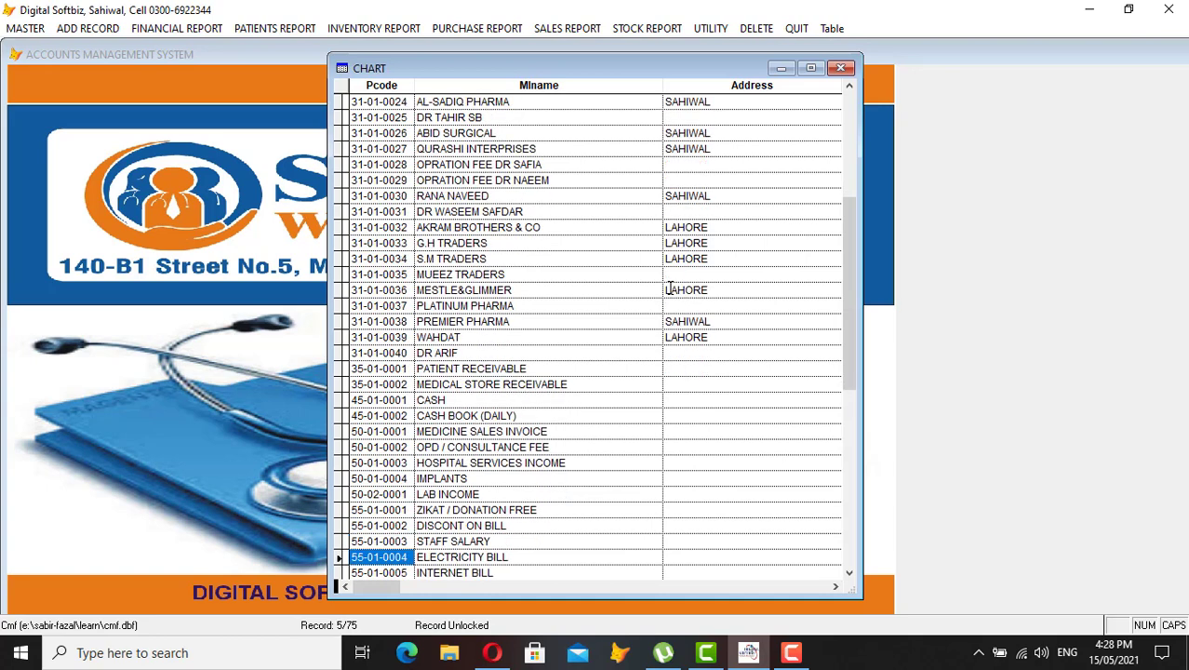
pyautogui.press('Up')
pyautogui.press('Tab')
pyautogui.press('Down')
pyautogui.press('Down')
pyautogui.press('Down')
pyautogui.press('Down')
pyautogui.press('Down')
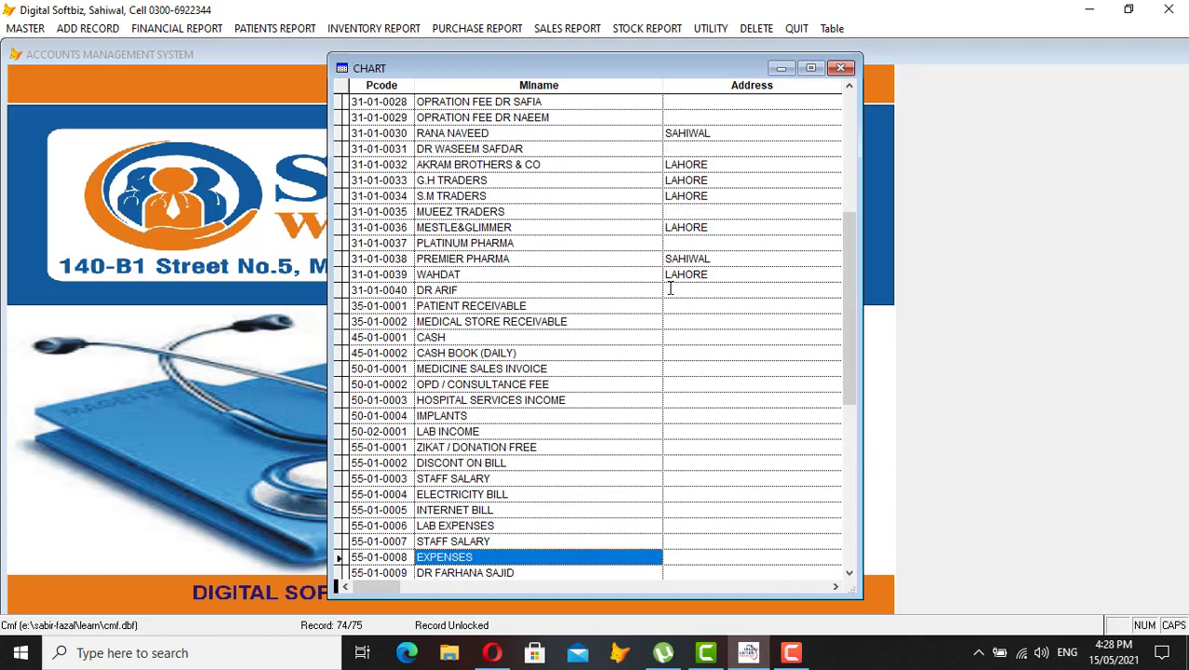
pyautogui.press('Up')
pyautogui.press('Up')
pyautogui.press('Down')
pyautogui.press('Down')
pyautogui.press('Down')
pyautogui.press('Down')
pyautogui.press('Down')
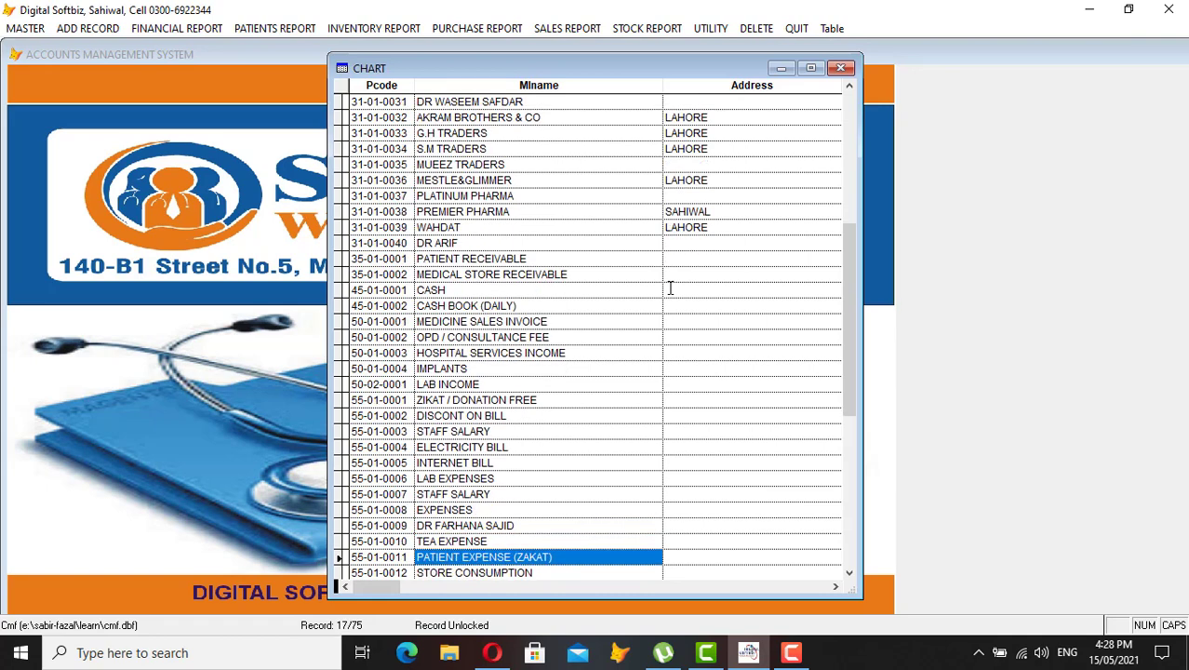
pyautogui.press('Down')
pyautogui.press('Down')
pyautogui.press('Down')
pyautogui.press('Down')
pyautogui.press('Down')
pyautogui.press('Down')
pyautogui.press('Down')
pyautogui.press('Down')
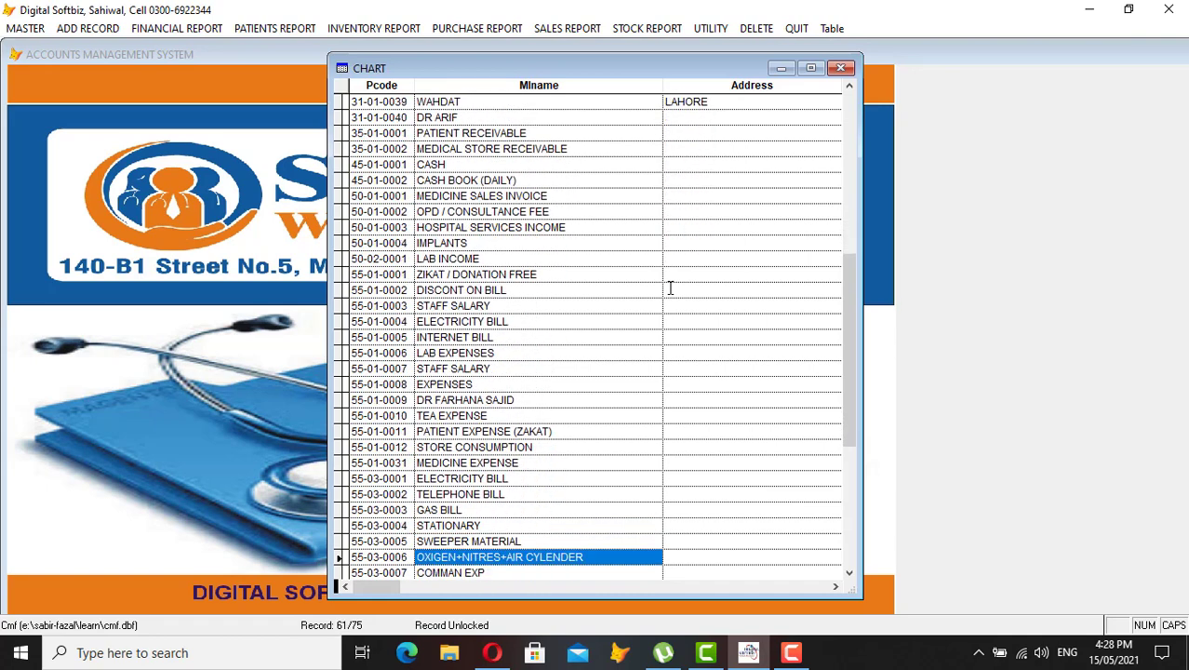
pyautogui.press('Up')
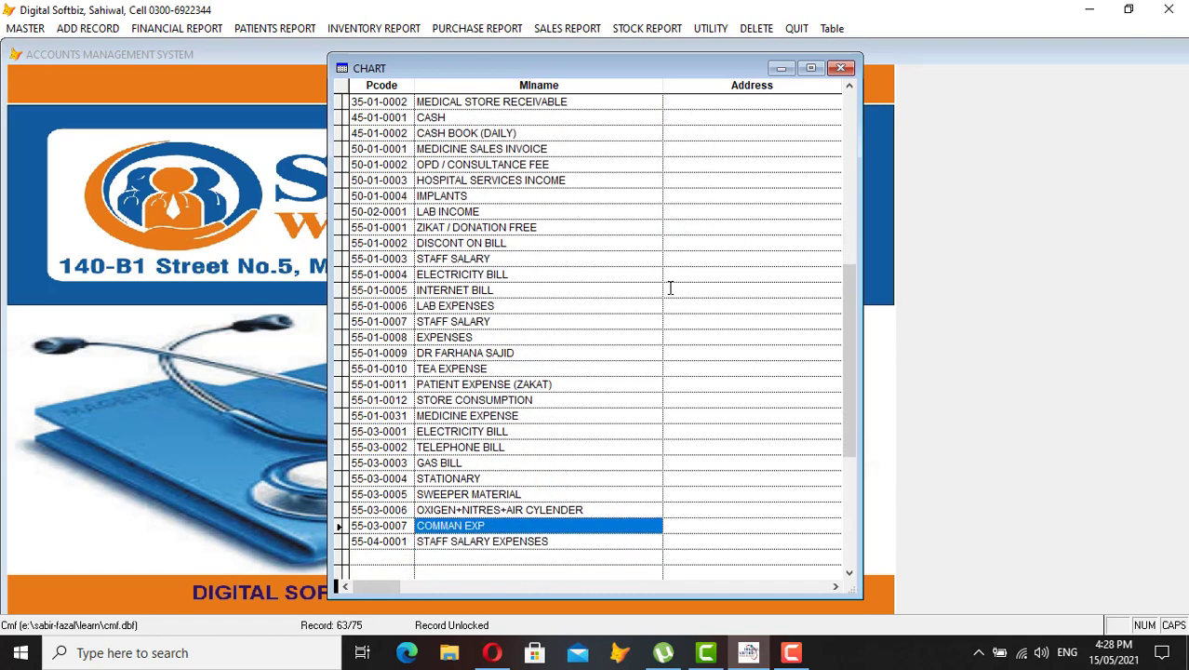
# Close the CHART grid and Chart of Accounts form, then open the MASTER menu
pyautogui.press('Escape')
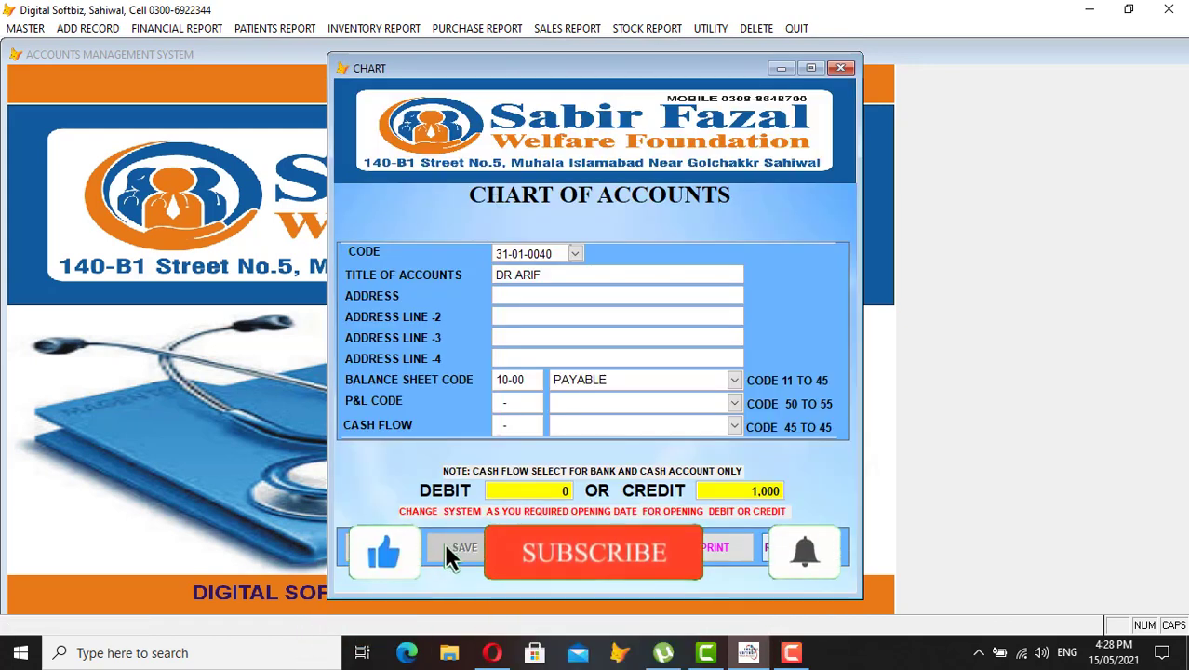
pyautogui.press('Escape')
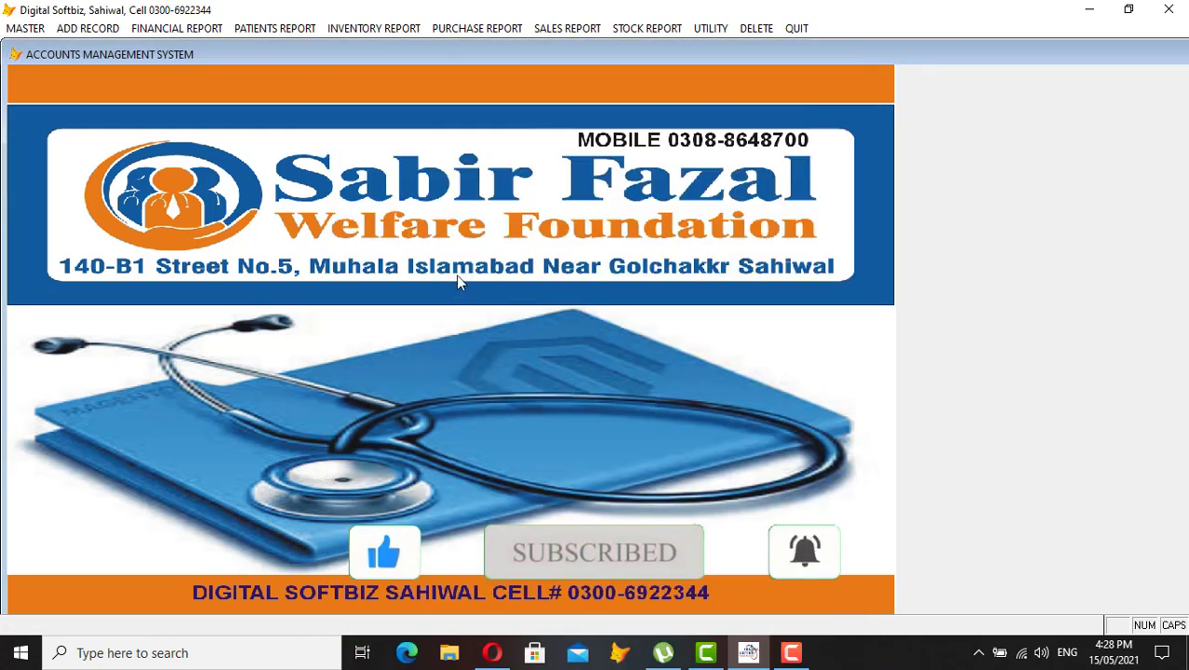
pyautogui.click(46, 31)
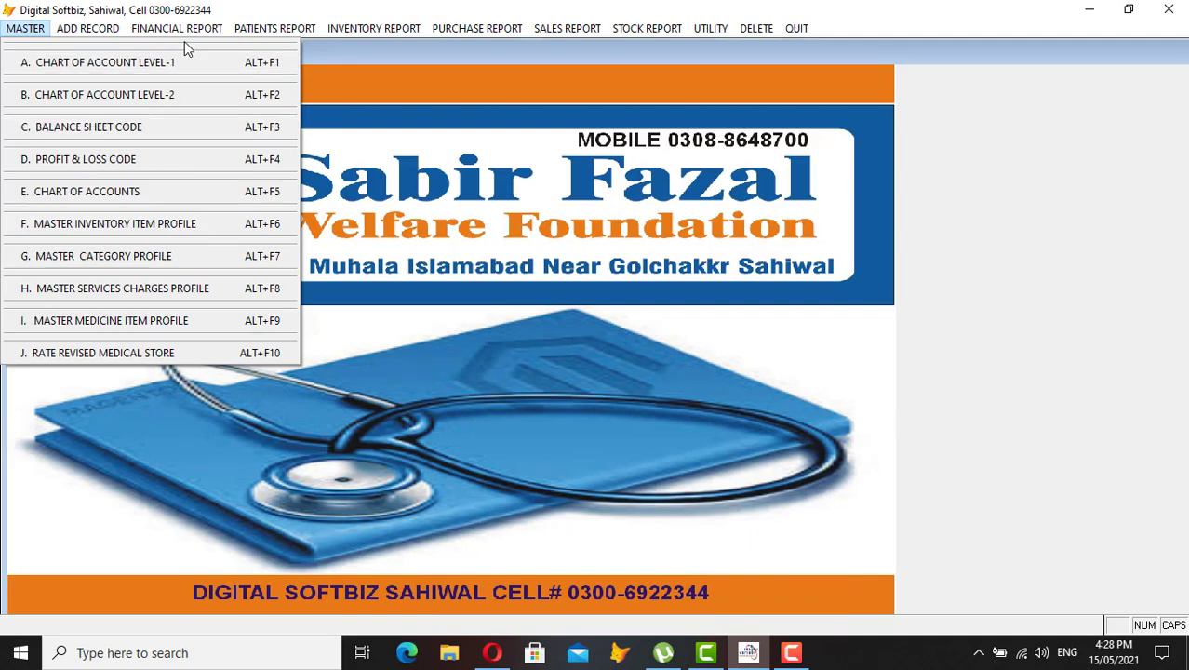
# Open the Ledger report and select the doctor's account 31-01-0040 by searching 'DR'
pyautogui.moveTo(172, 31)
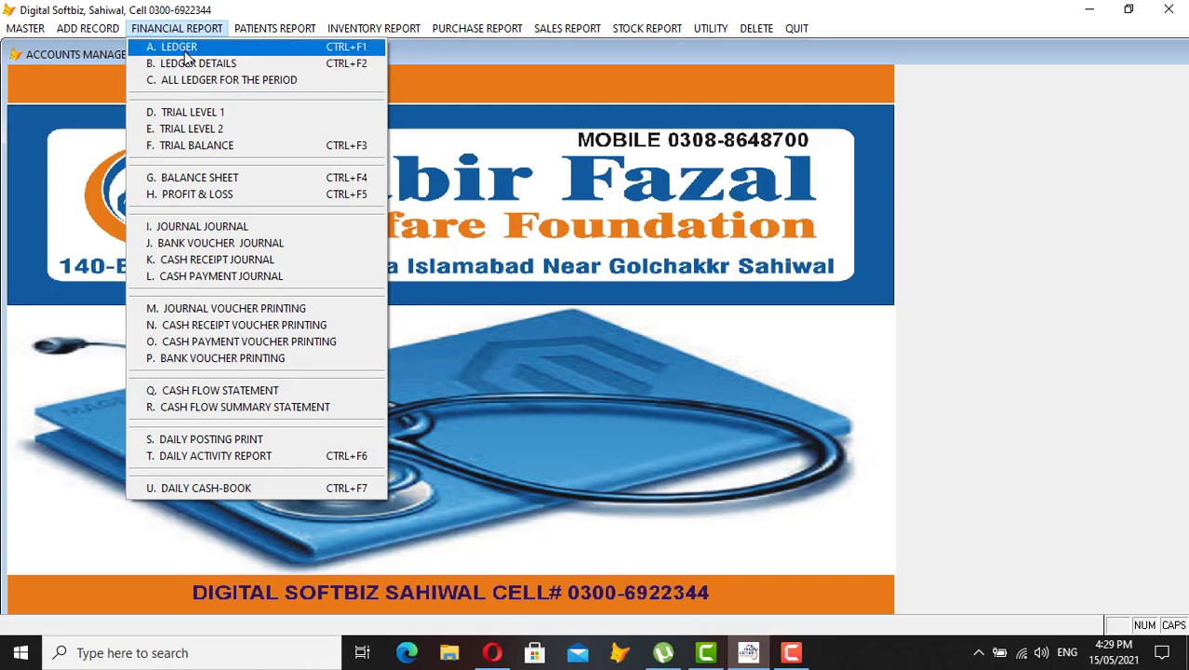
pyautogui.click(181, 49)
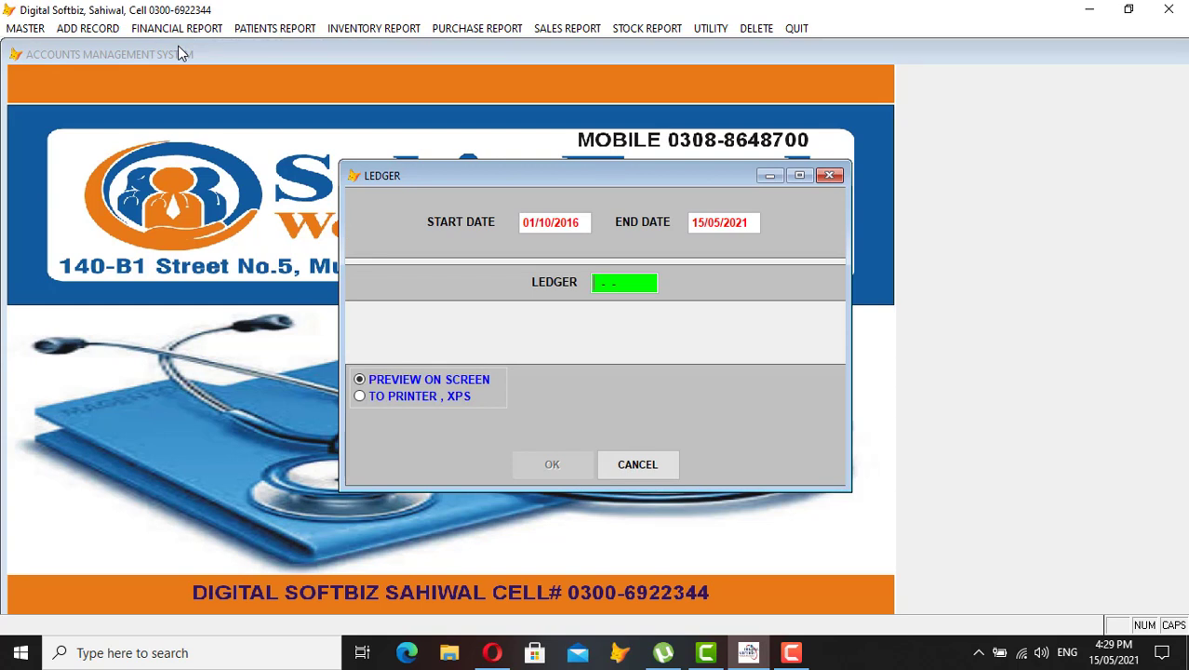
pyautogui.press('Return')
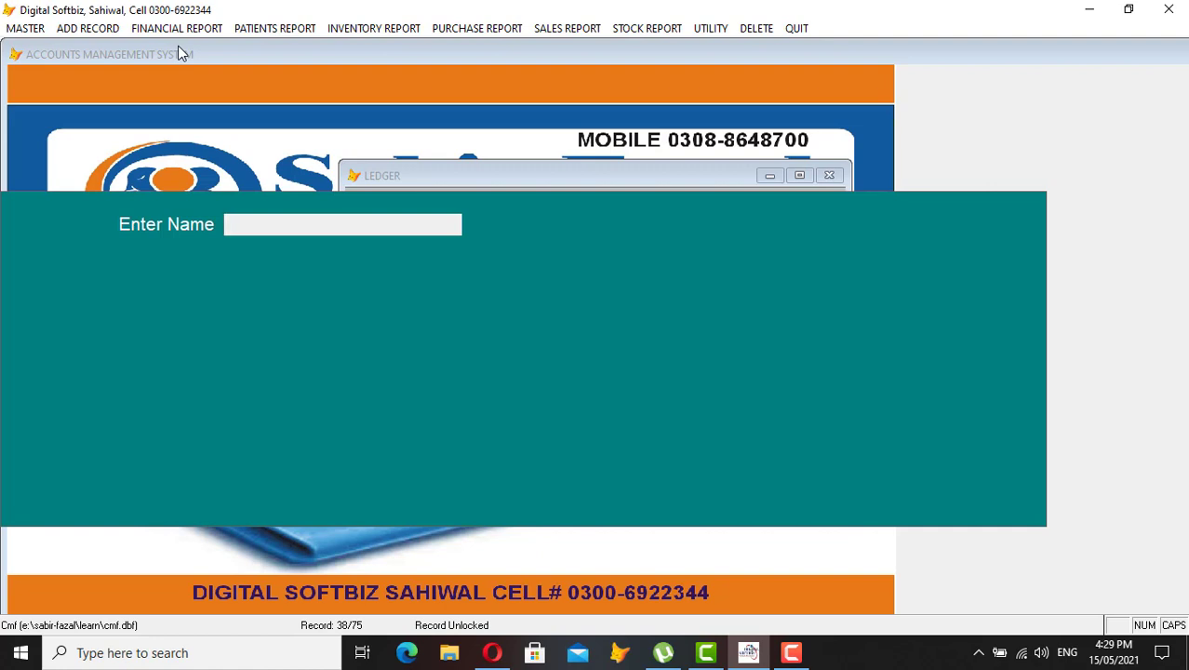
pyautogui.write('DR')
pyautogui.press('Return')
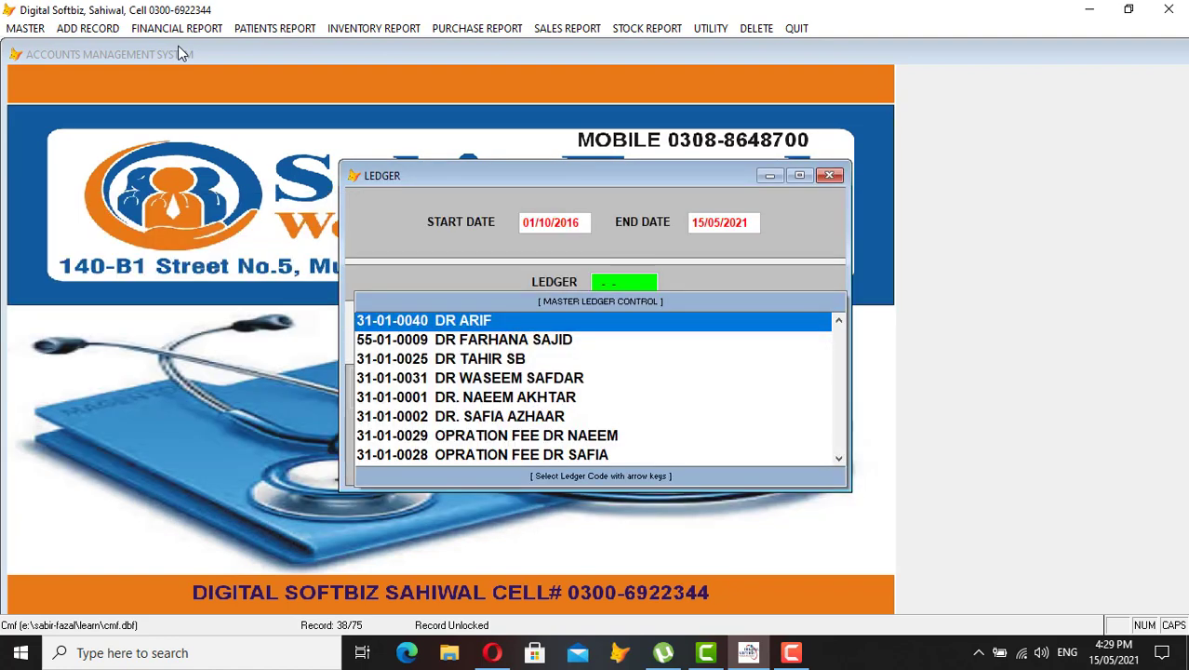
pyautogui.press('Down')
pyautogui.press('Down')
pyautogui.press('Down')
pyautogui.press('Down')
pyautogui.press('Down')
pyautogui.press('Down')
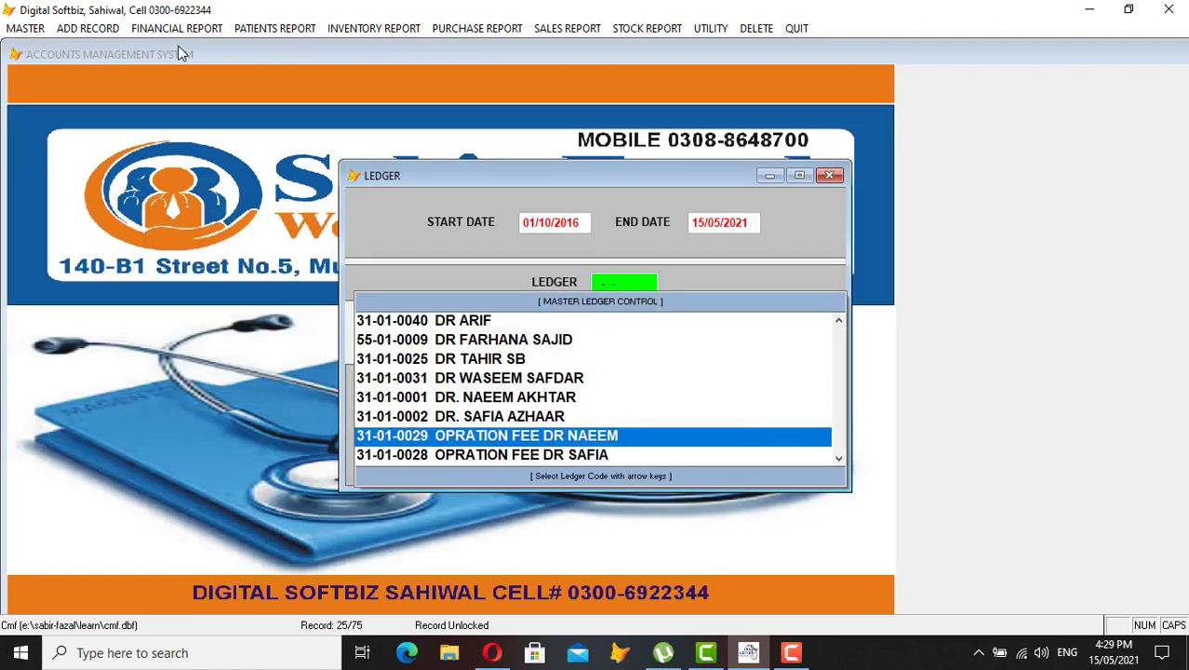
pyautogui.press('Up')
pyautogui.press('Up')
pyautogui.press('Up')
pyautogui.press('Up')
pyautogui.press('Up')
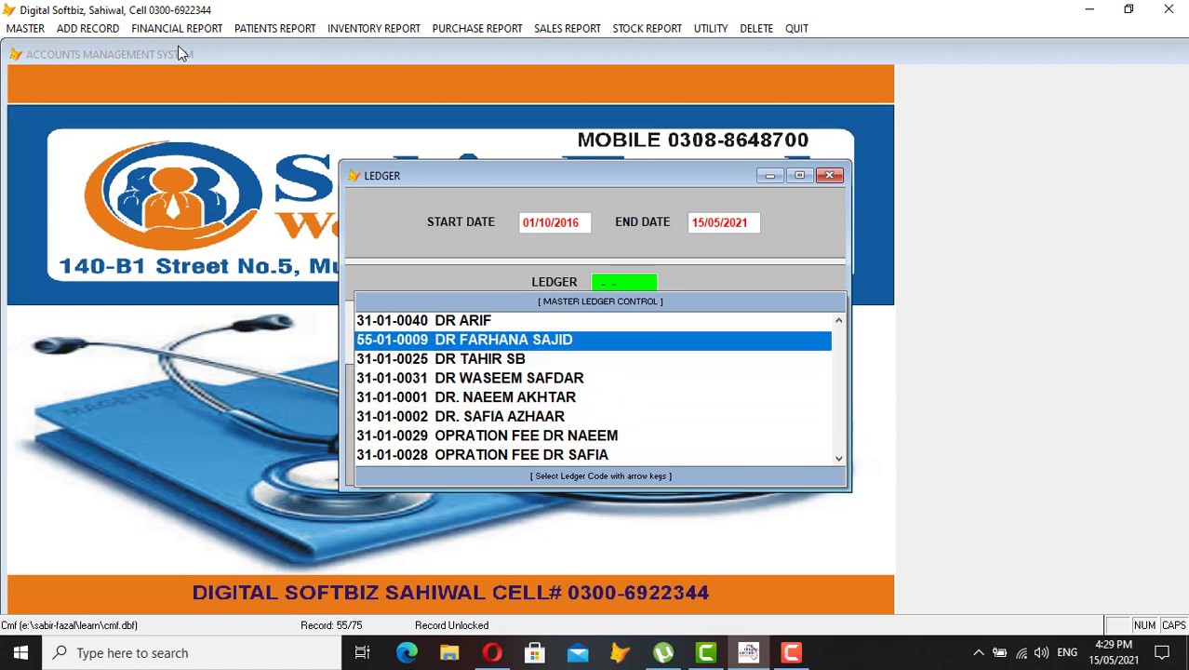
pyautogui.press('Up')
pyautogui.press('Return')
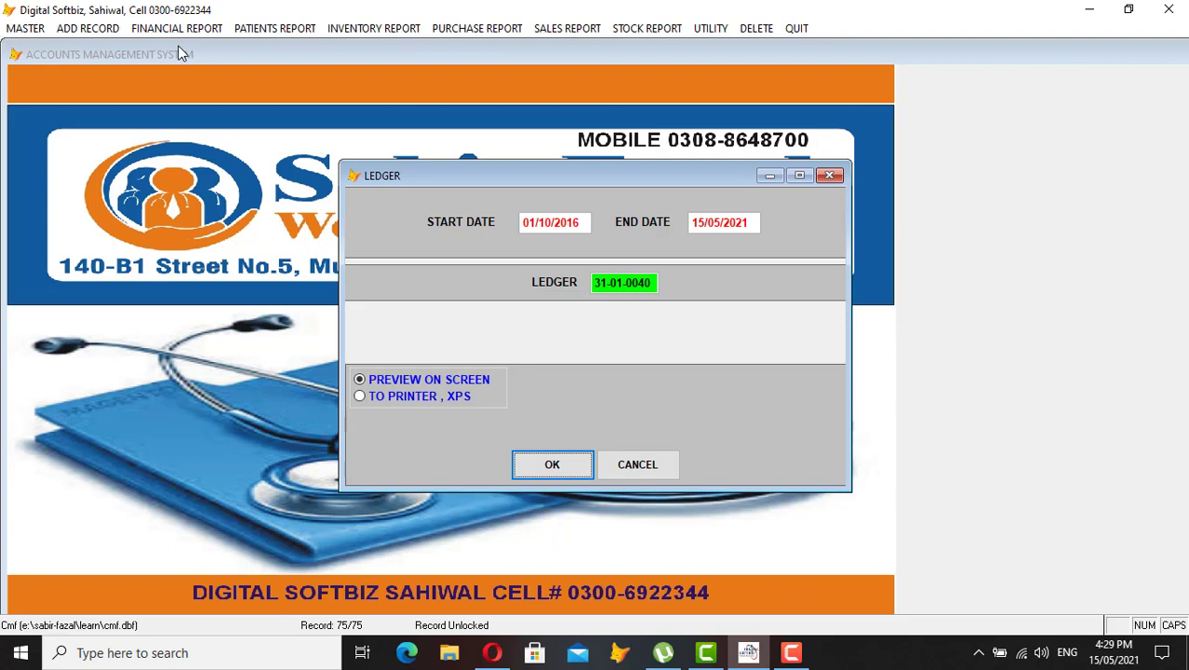
# Preview the 01/10/2016–15/05/2021 ledger showing 1,000 CR, then close it
pyautogui.press('Return')
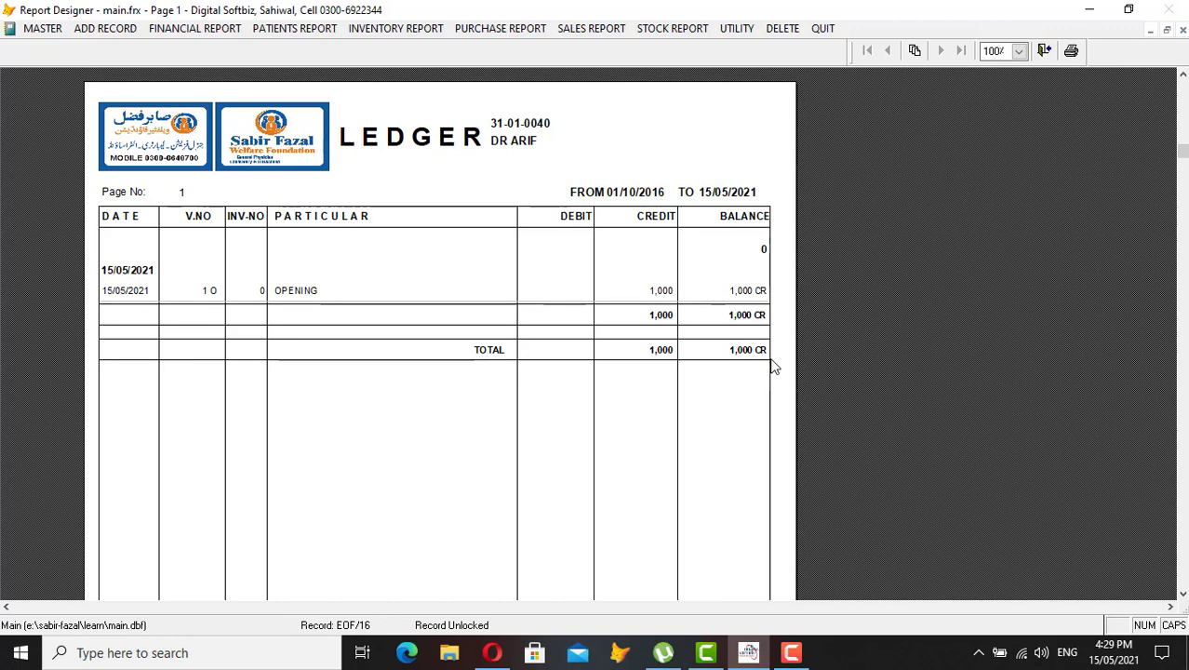
pyautogui.press('Escape')
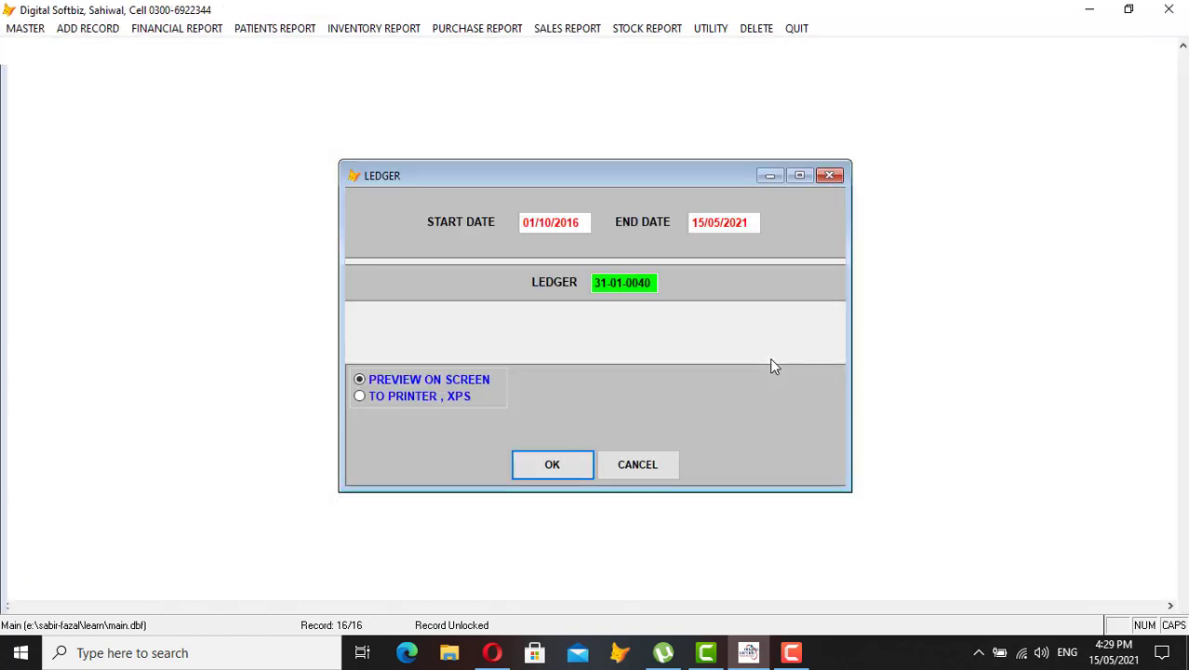
pyautogui.press('Escape')
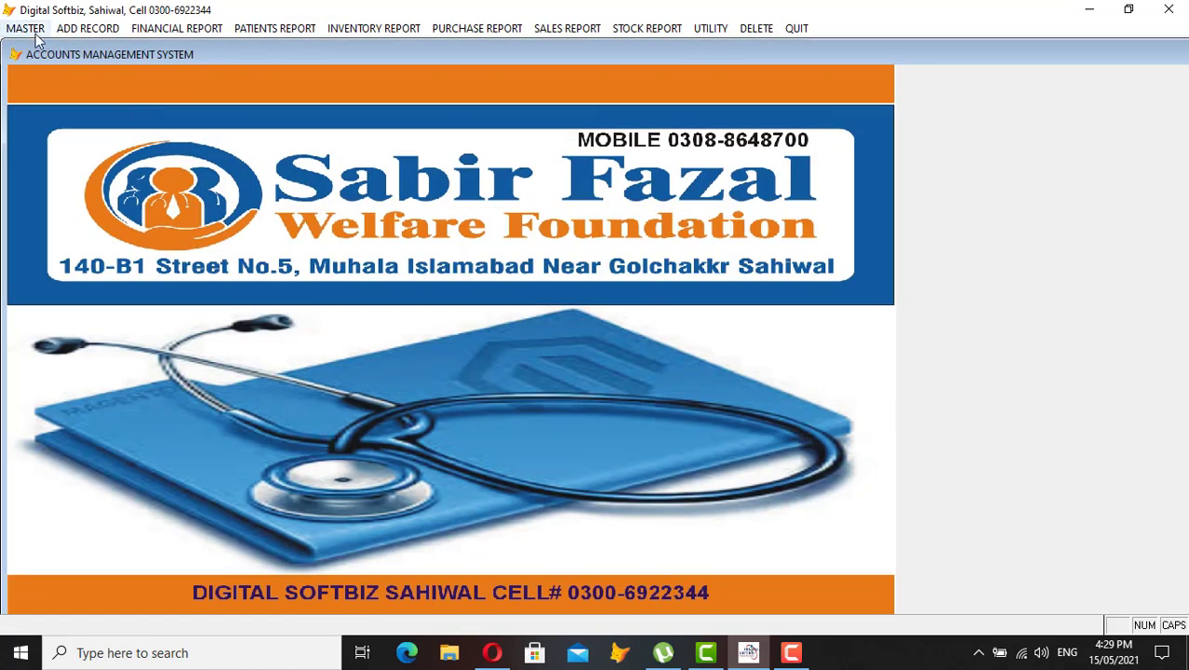
# Add payable account 31-01-0041 ZAM ZAM PHARMA with a 20,000 opening credit
pyautogui.click(28, 29)
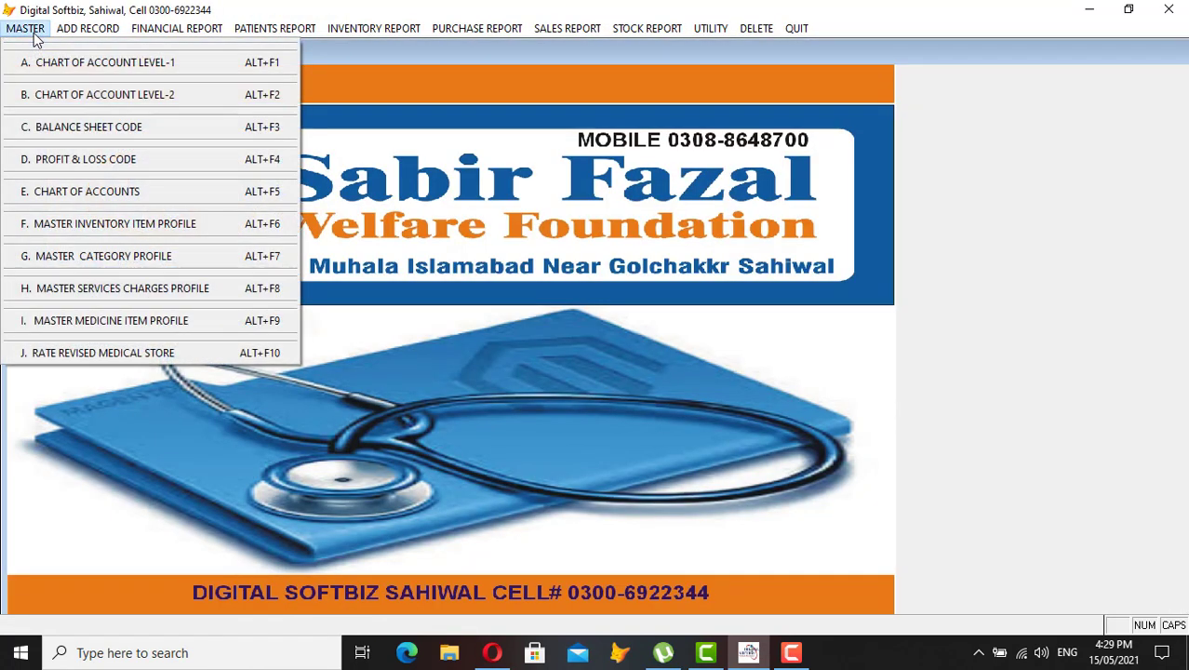
pyautogui.click(113, 193)
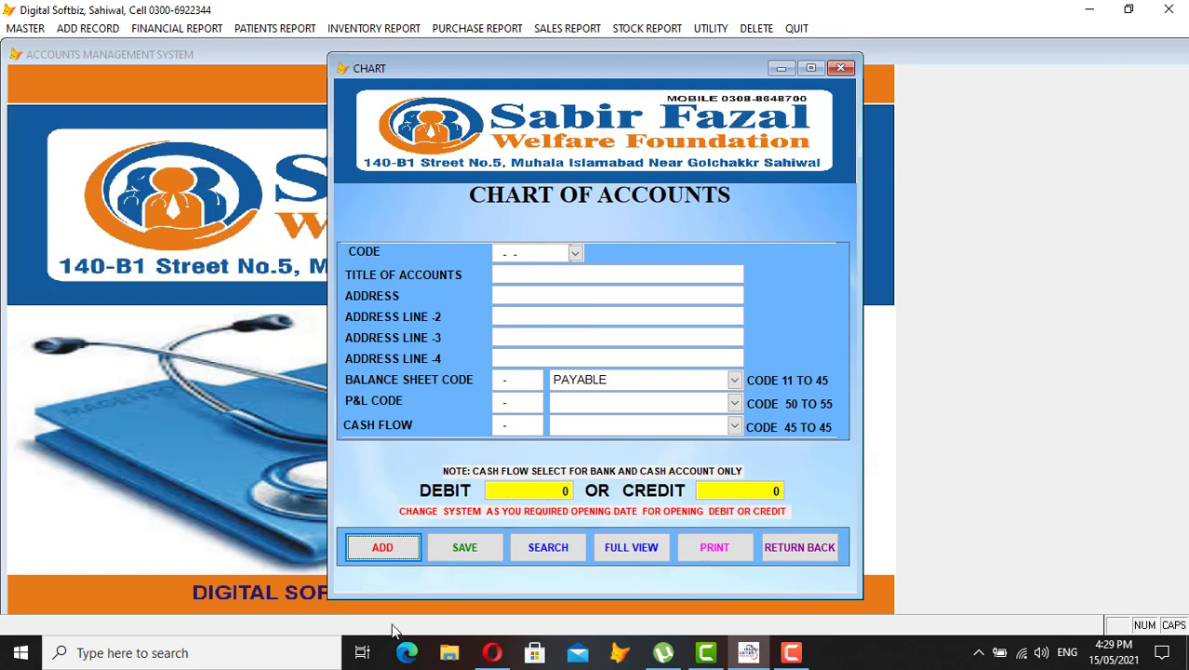
pyautogui.click(401, 553)
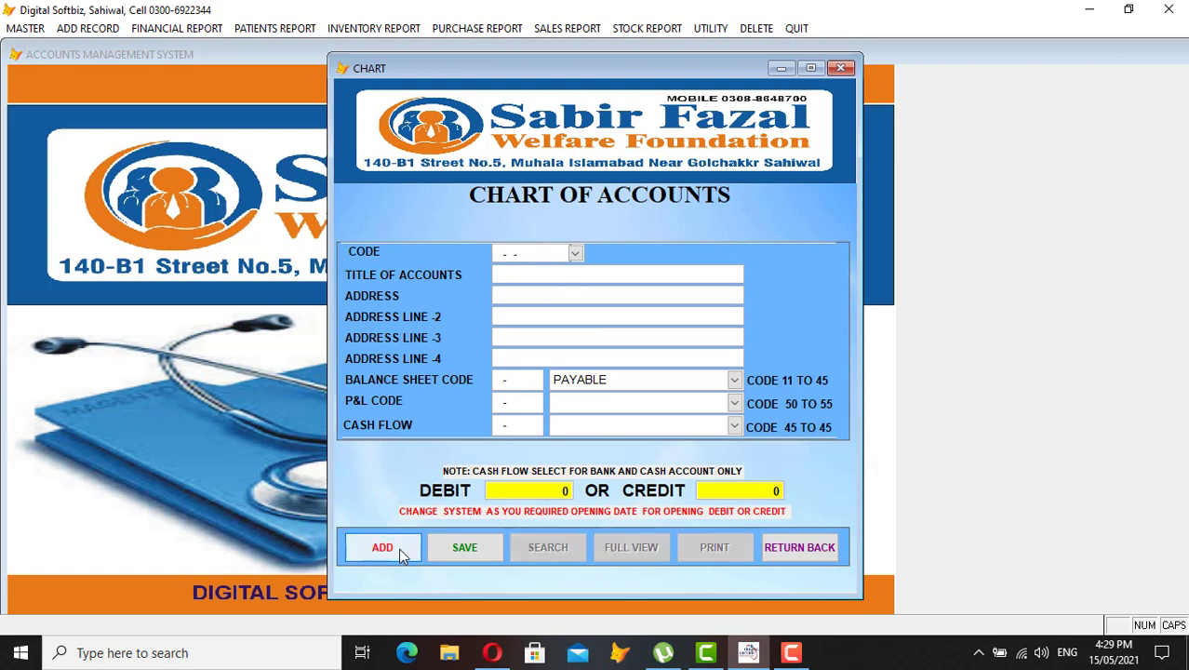
pyautogui.write('3101000')
pyautogui.write('41')
pyautogui.write('ZAM ZAM P')
pyautogui.write('HARMA')
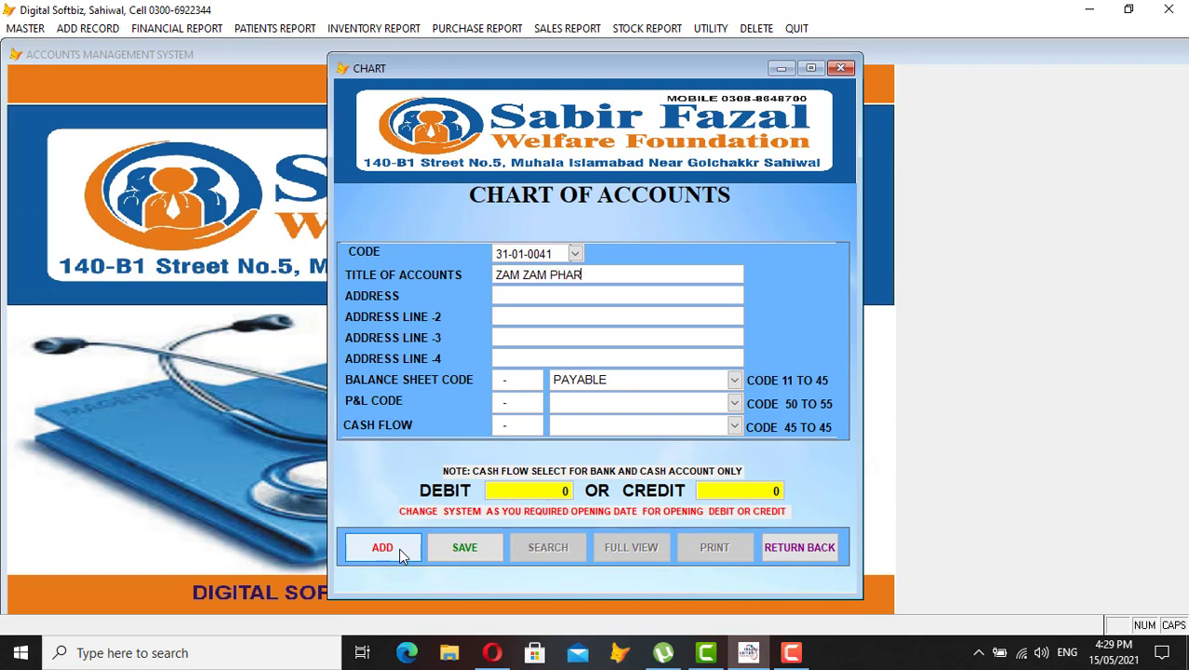
pyautogui.press('Return')
pyautogui.press('Return')
pyautogui.press('Return')
pyautogui.press('Return')
pyautogui.press('Return')
pyautogui.press('Return')
pyautogui.press('Return')
pyautogui.press('Return')
pyautogui.write('20000')
pyautogui.press('Return')
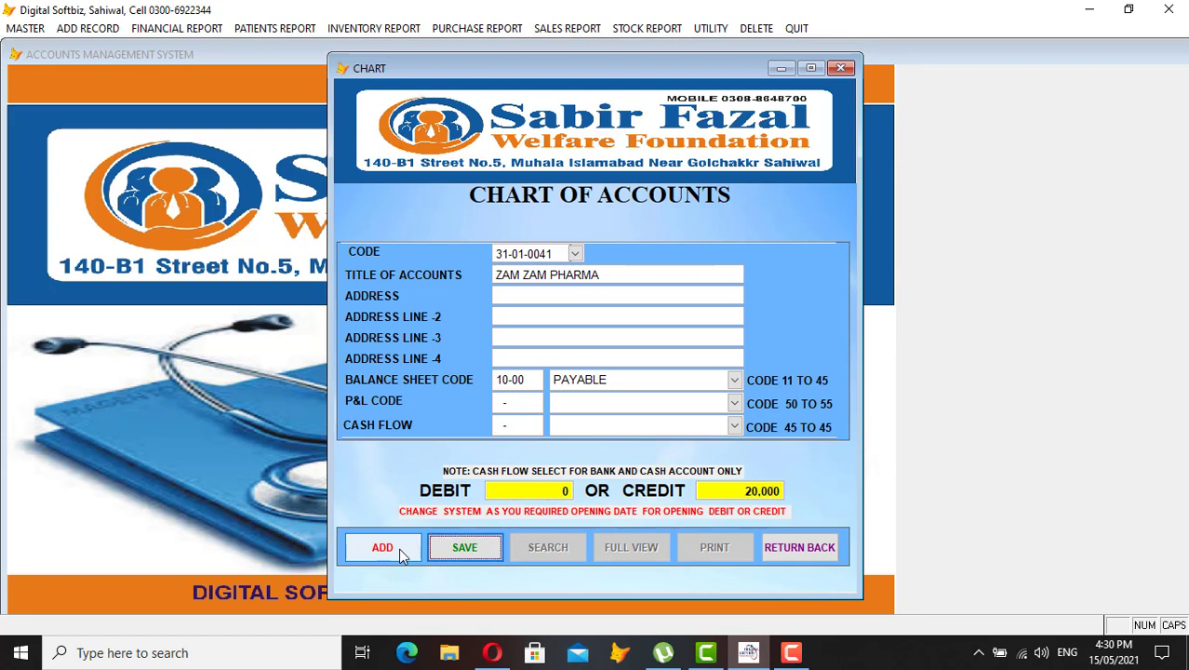
pyautogui.press('Return')
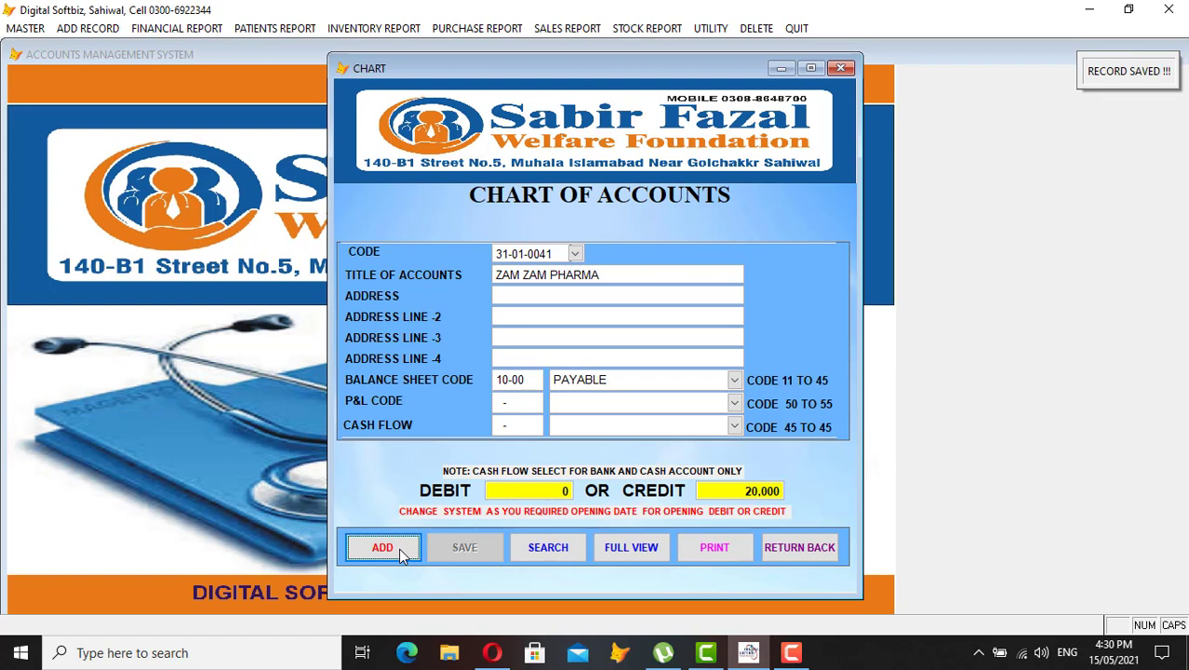
# Try adding an account under code 45 and open the existing accounts browse grid
pyautogui.press('Return')
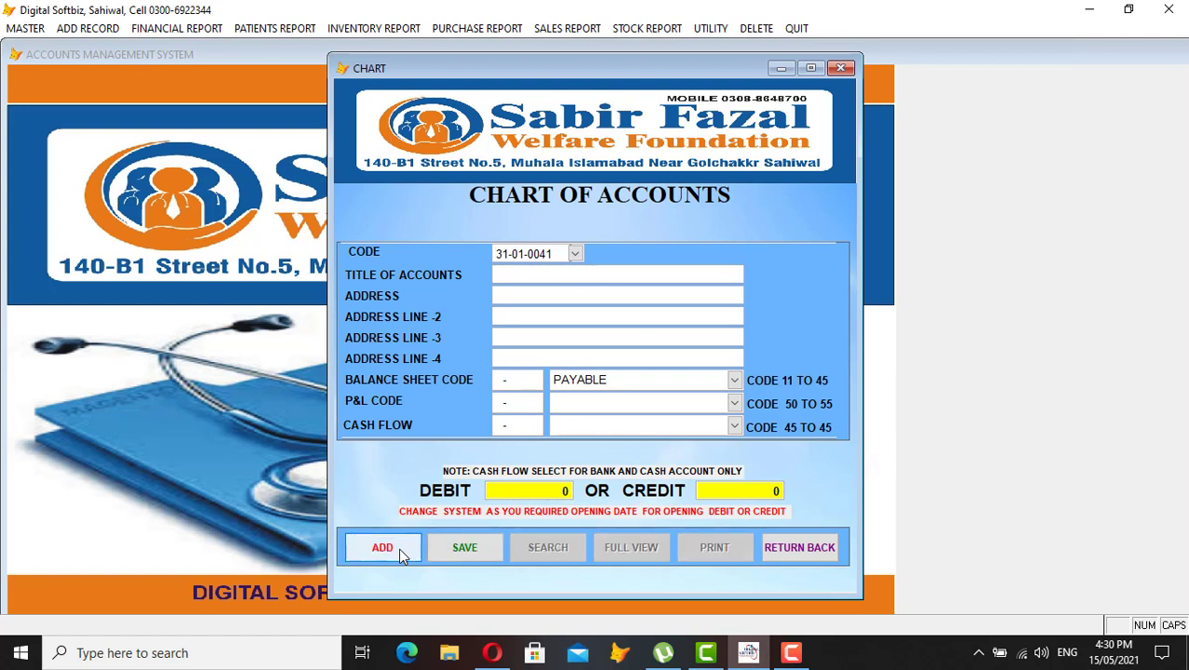
pyautogui.write('45')
pyautogui.press('Right')
pyautogui.press('Right')
pyautogui.press('Right')
pyautogui.click(402, 554)
pyautogui.press('Return')
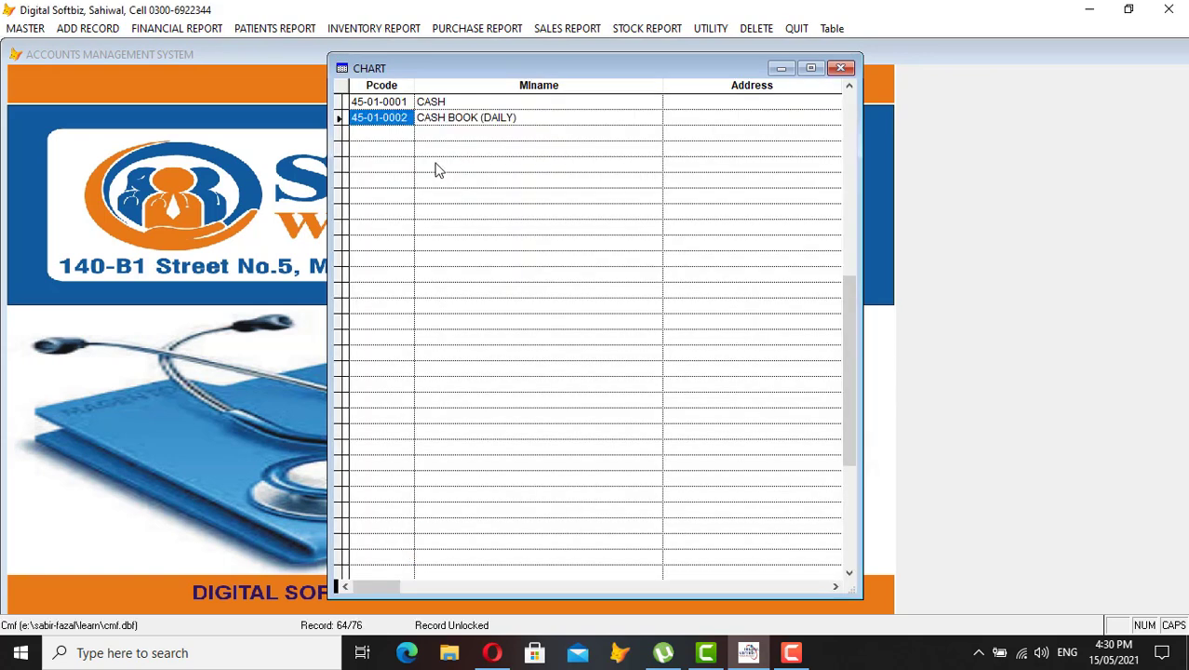
# Start new account 45-01-0003 titled MEEZAN BANK
pyautogui.click(517, 118)
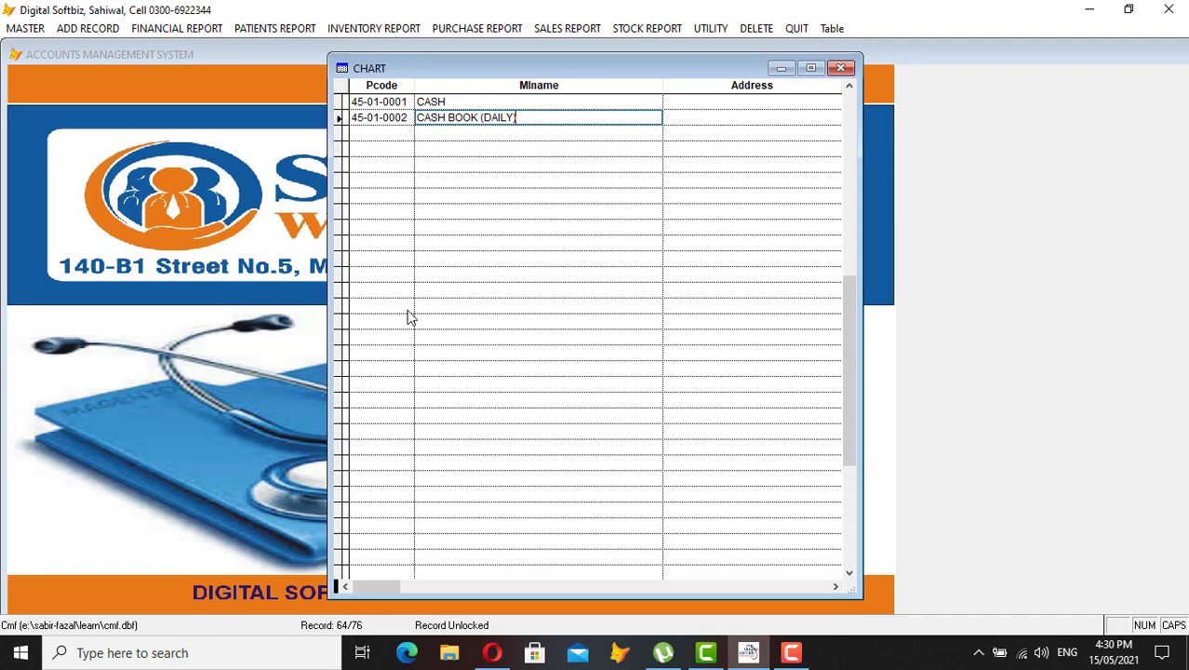
pyautogui.press('Escape')
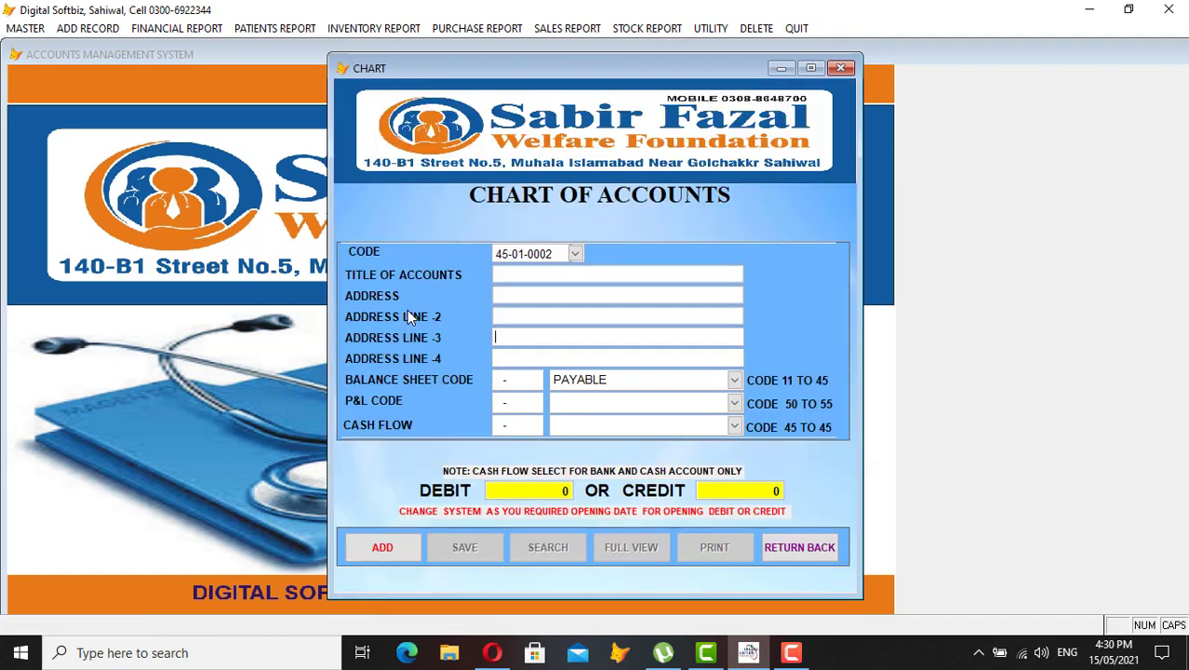
pyautogui.click(384, 549)
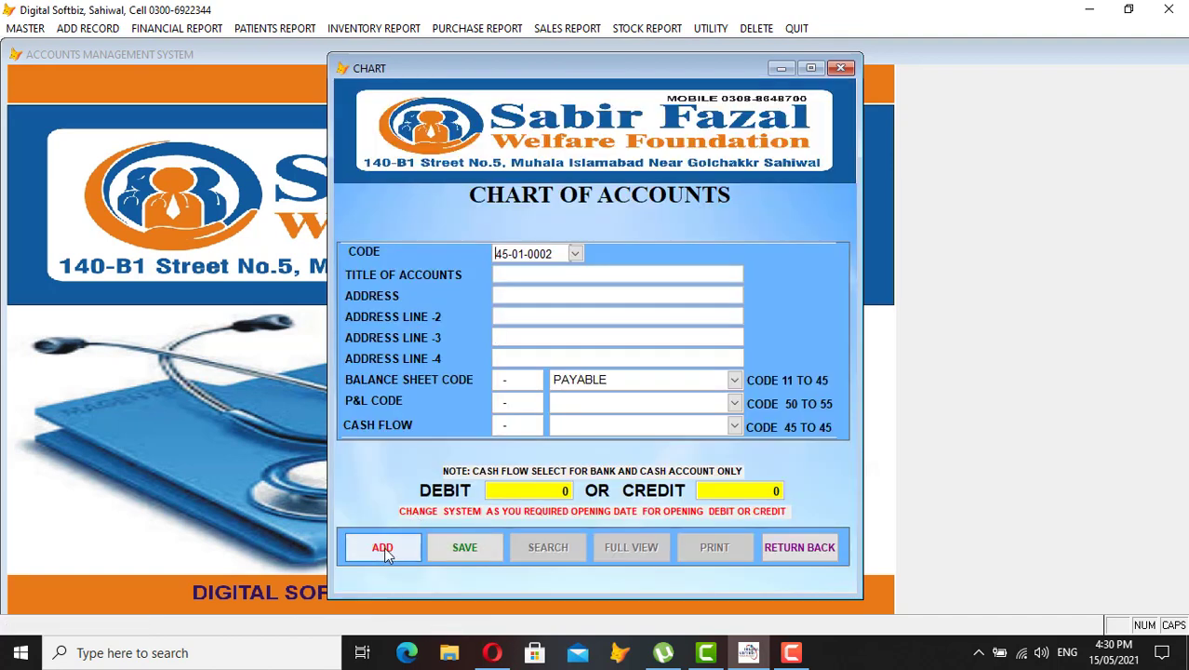
pyautogui.write('000')
pyautogui.press('Return')
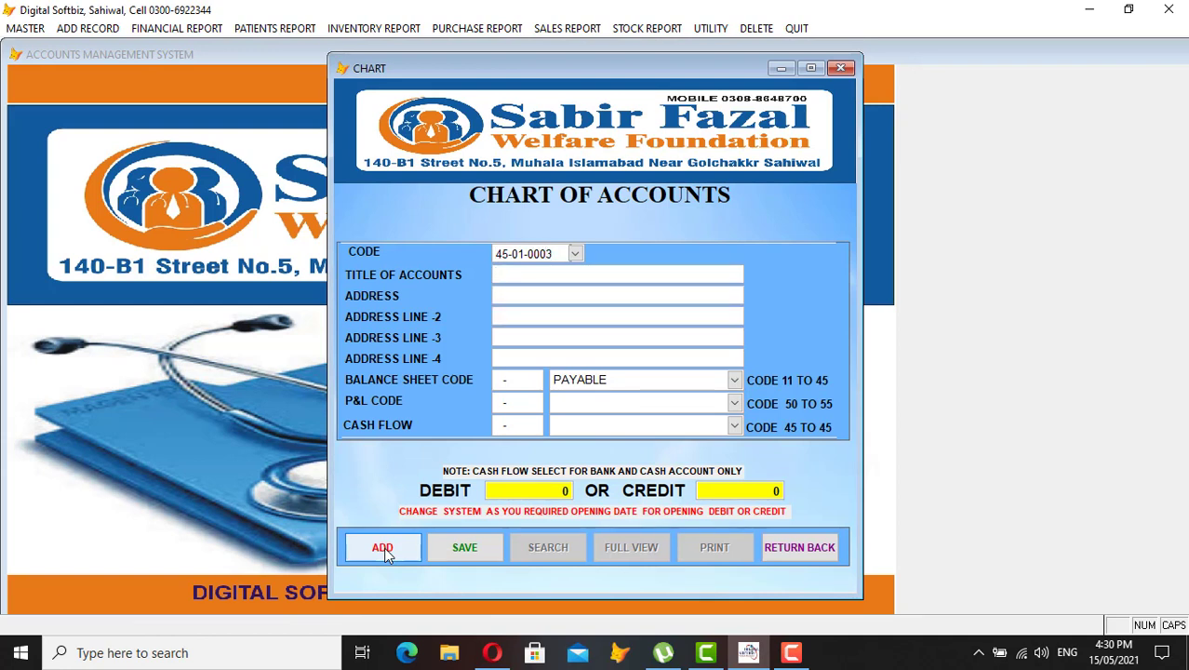
pyautogui.write('MEEZAN BANK')
pyautogui.press('Return')
pyautogui.press('Return')
pyautogui.press('Return')
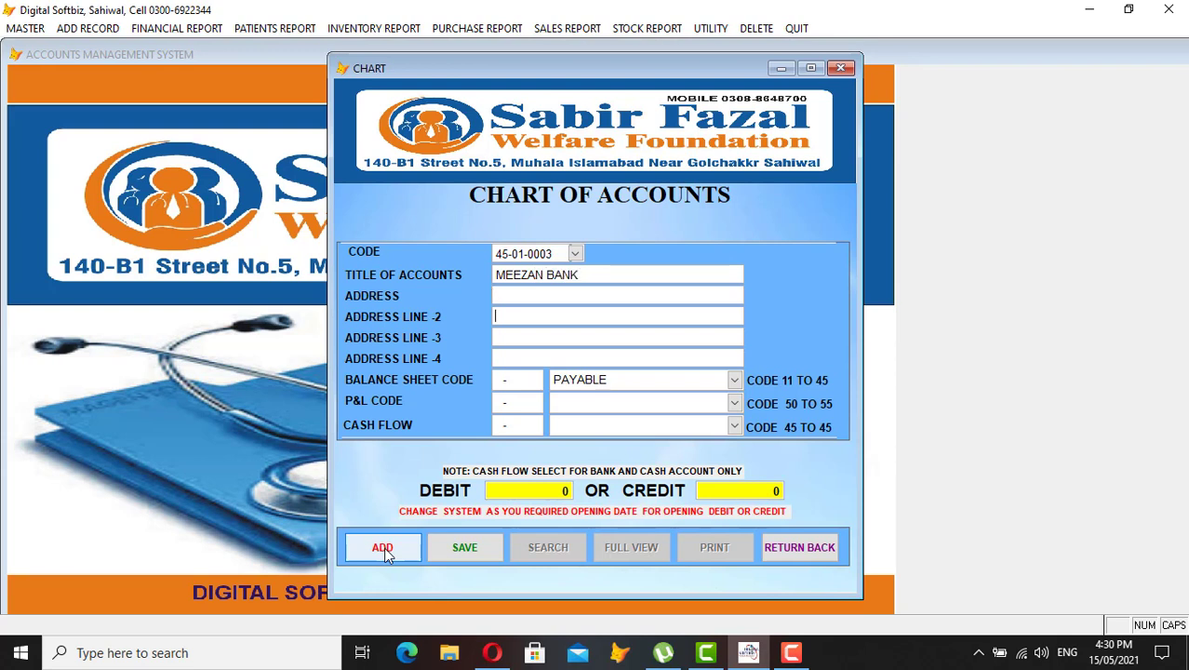
# Set balance sheet category CASH AT BANK (10-04) and cash flow category CASH FLOW (12-01)
pyautogui.press('Return')
pyautogui.press('Return')
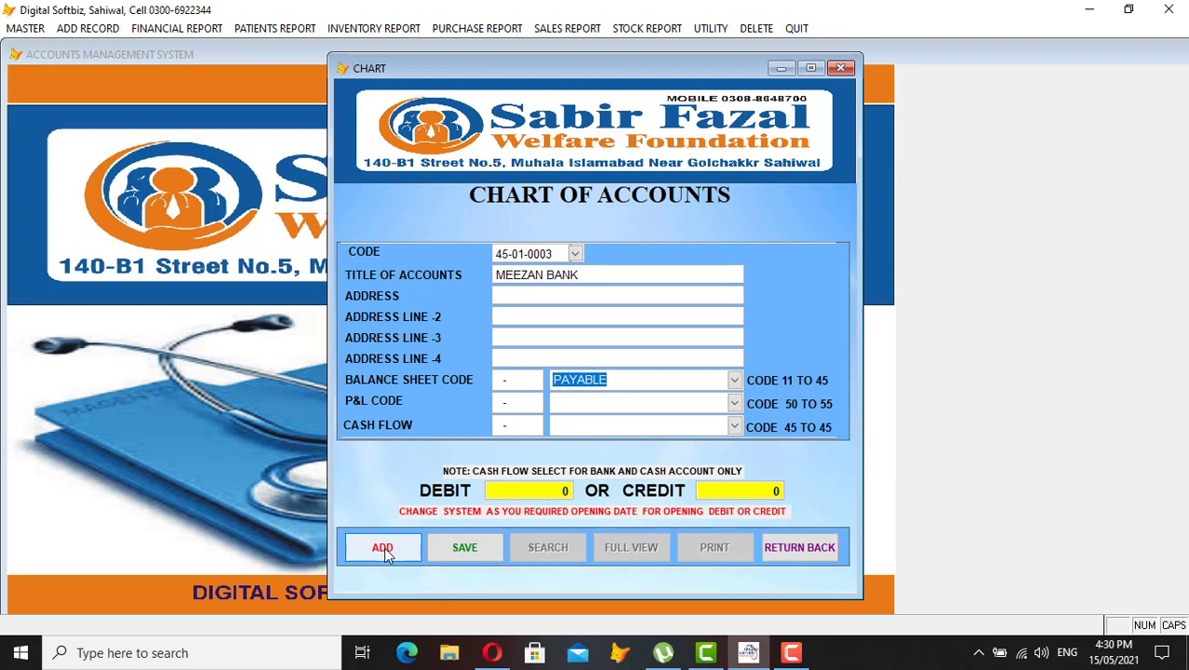
pyautogui.press('BackSpace')
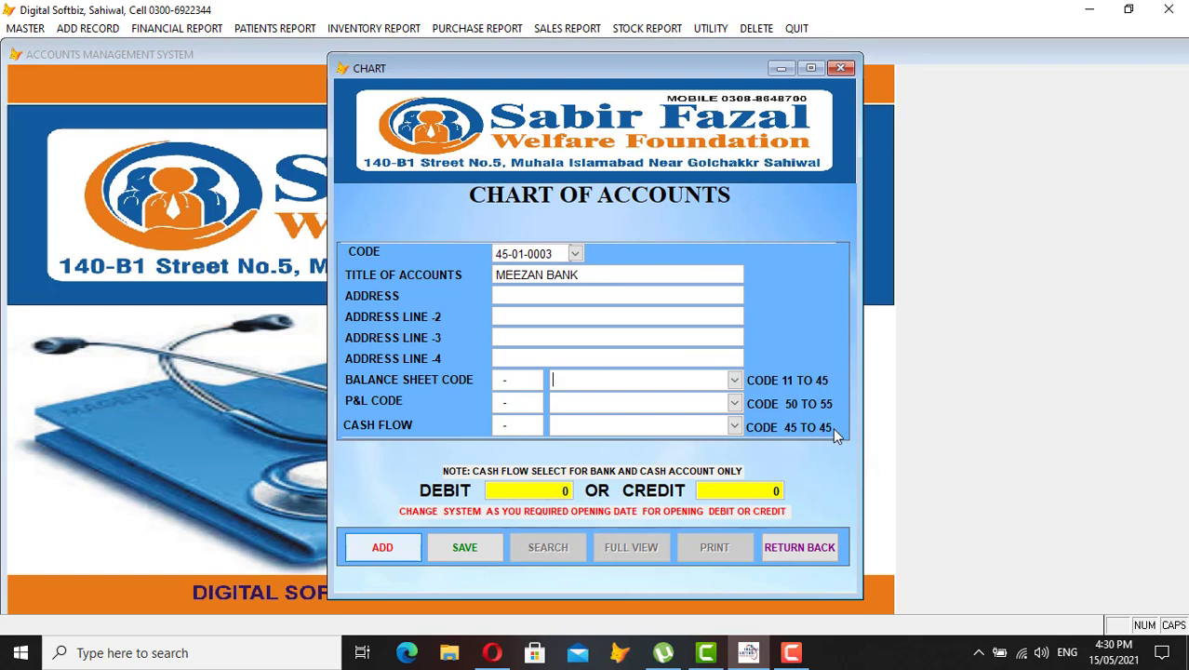
pyautogui.click(735, 379)
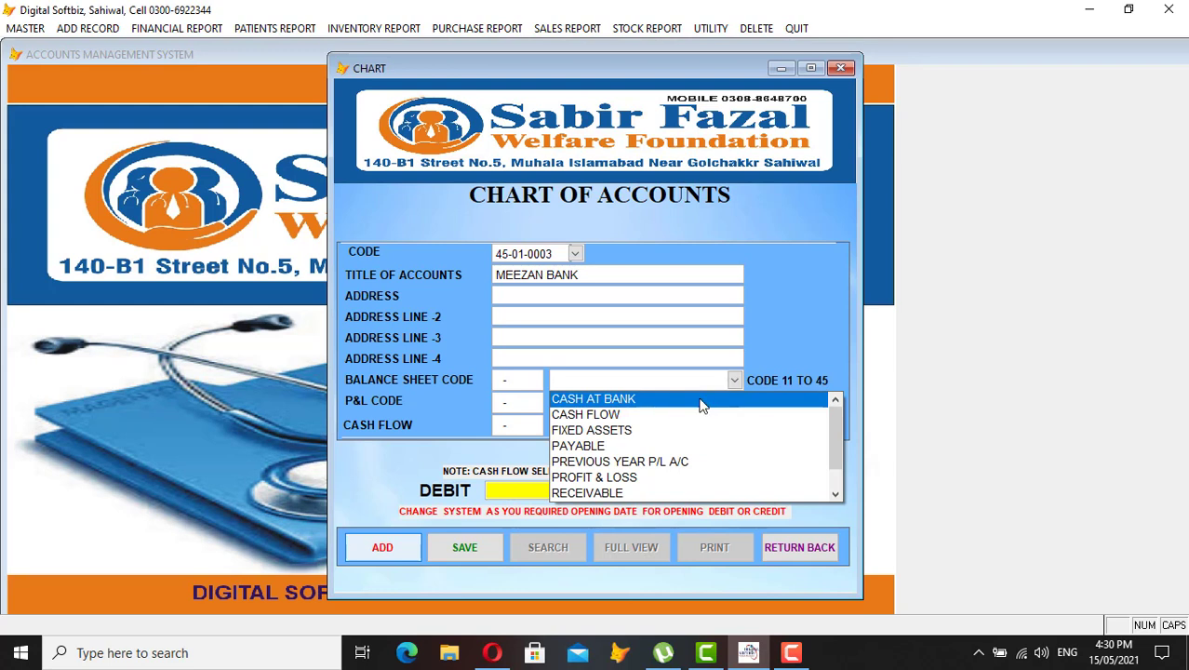
pyautogui.click(637, 400)
pyautogui.press('Return')
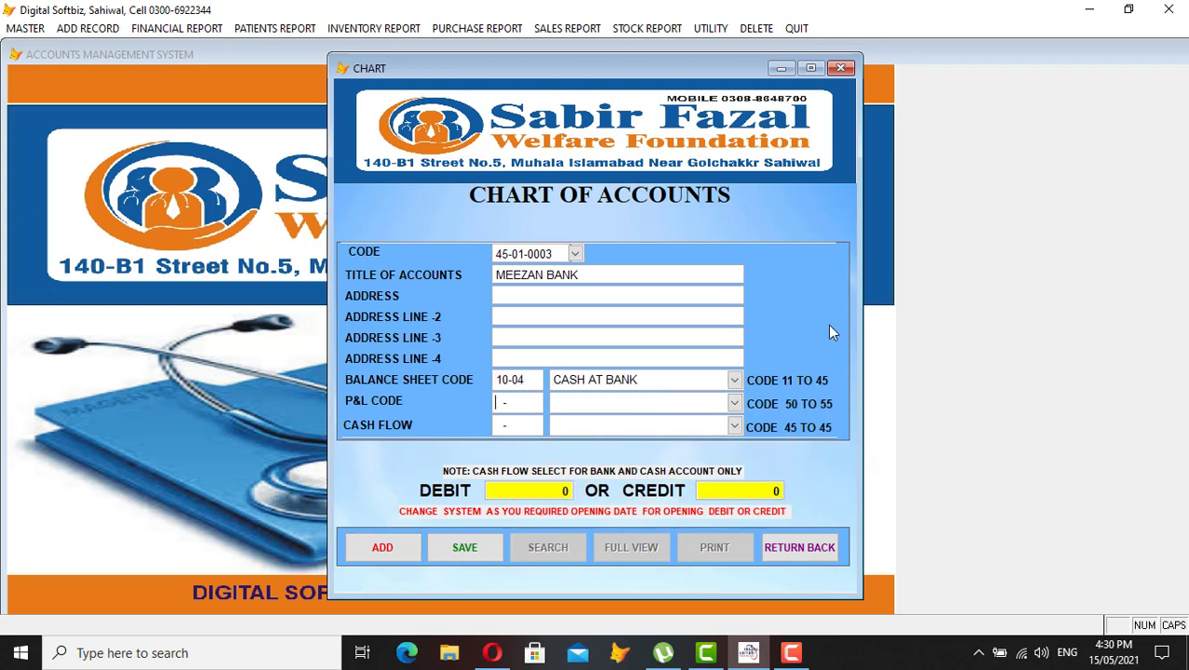
pyautogui.click(734, 425)
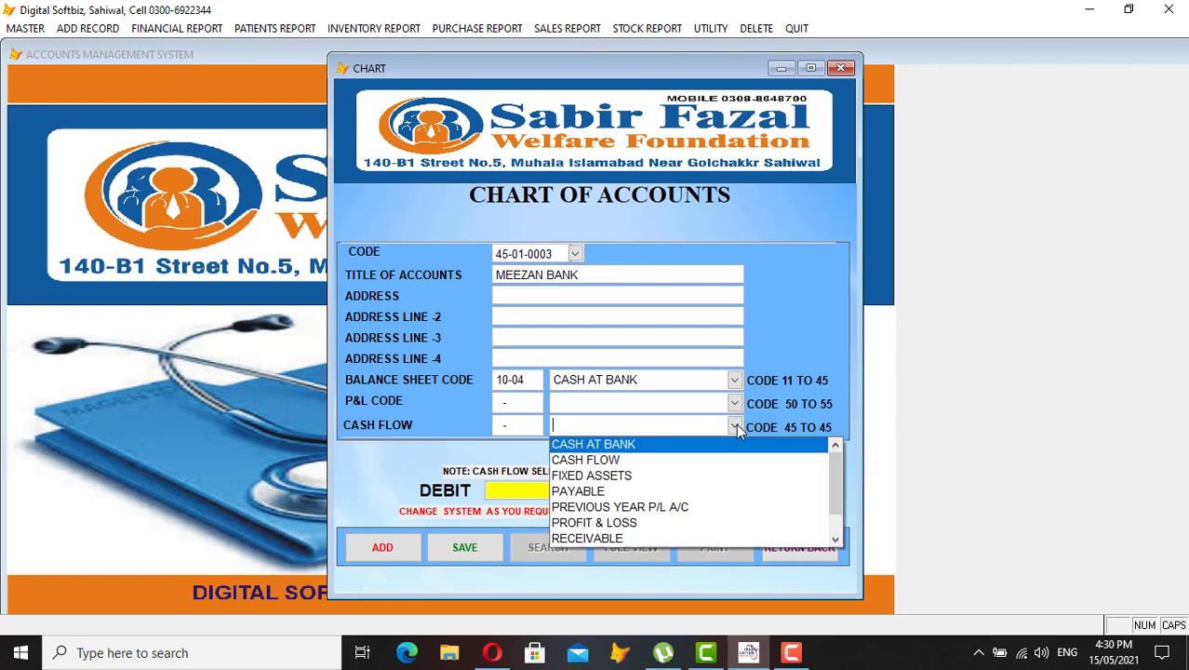
pyautogui.click(595, 460)
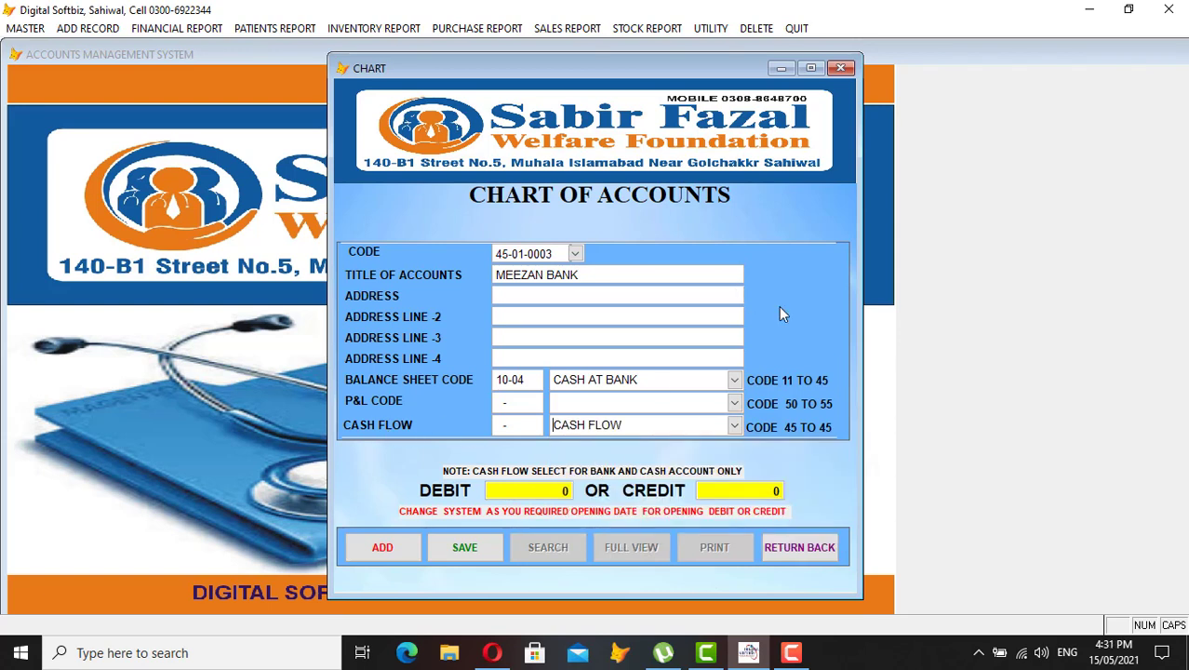
pyautogui.press('Return')
# Enter a 100,000 opening debit, save the account, and close the chart of accounts
pyautogui.write('10000000')
pyautogui.press('Return')
pyautogui.press('Return')
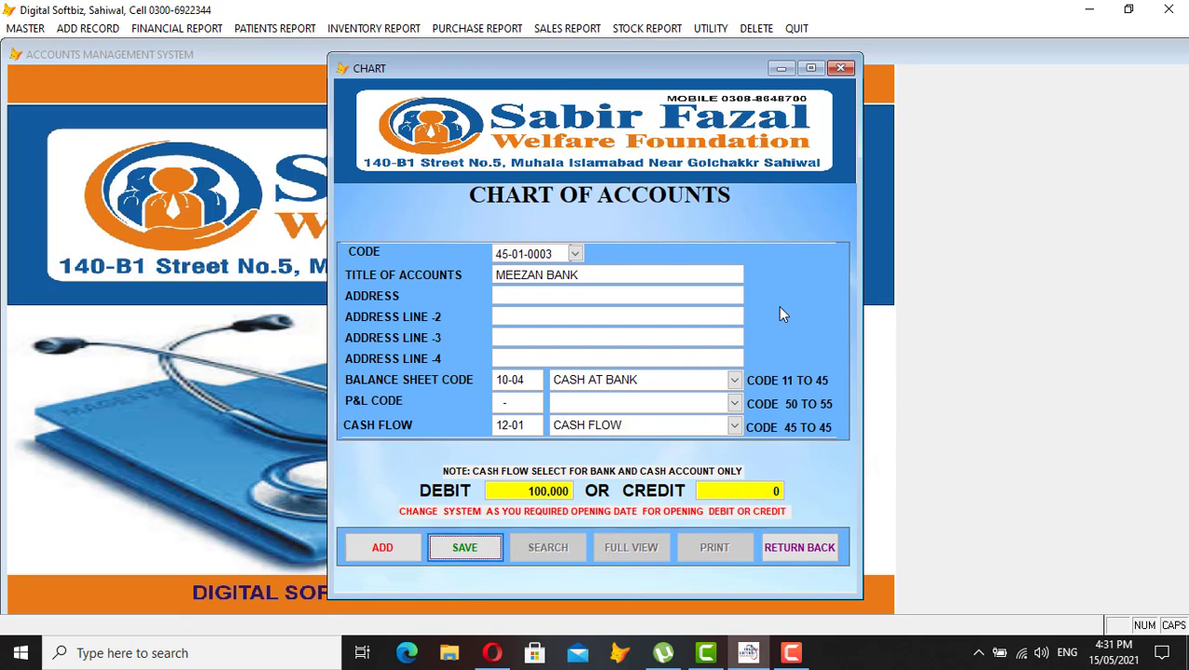
pyautogui.press('Return')
pyautogui.click(825, 547)
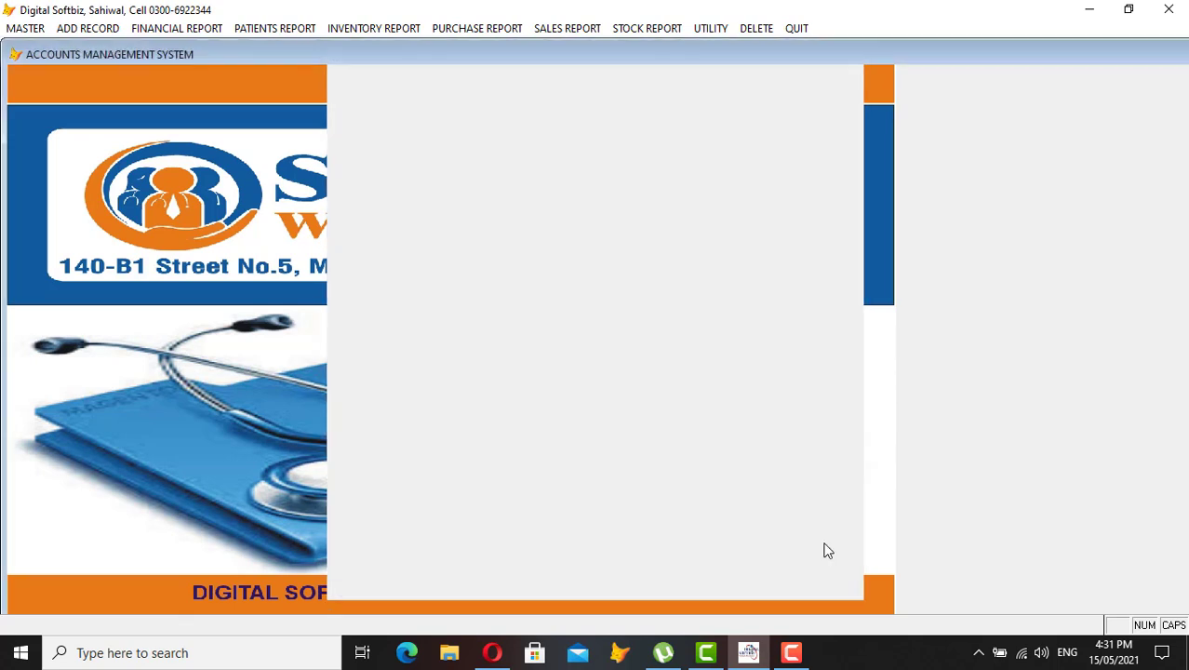
# Open the Financial Report menu, browsing the Master and Add Record menus along the way
pyautogui.click(181, 28)
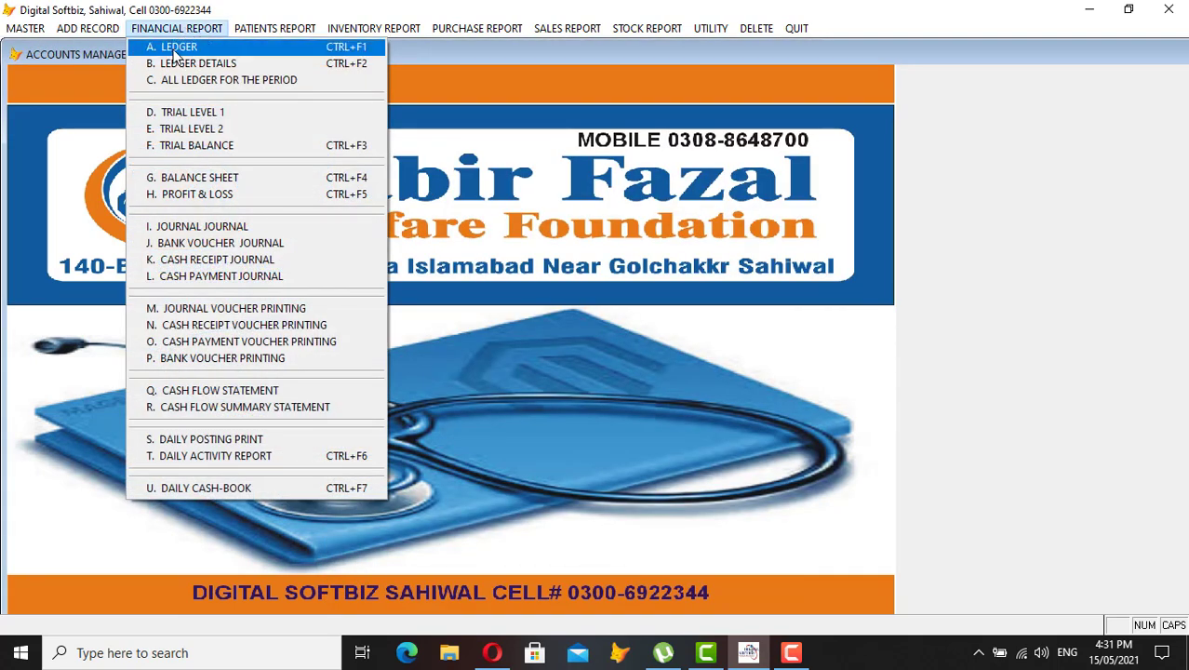
pyautogui.moveTo(25, 28)
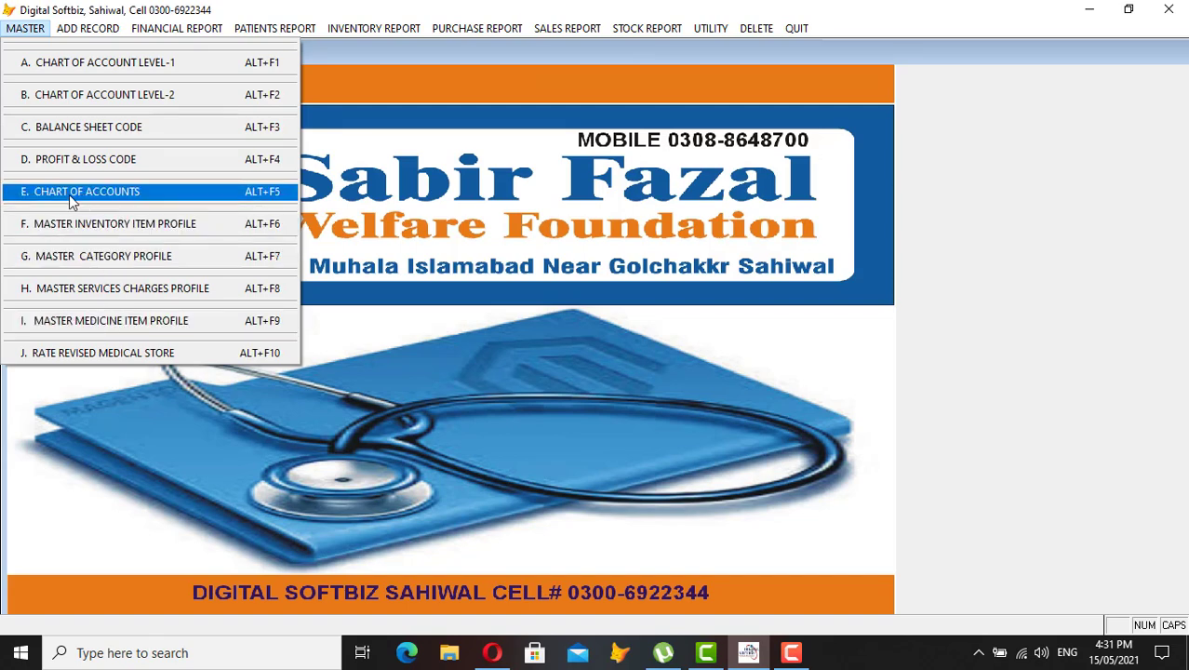
pyautogui.moveTo(97, 31)
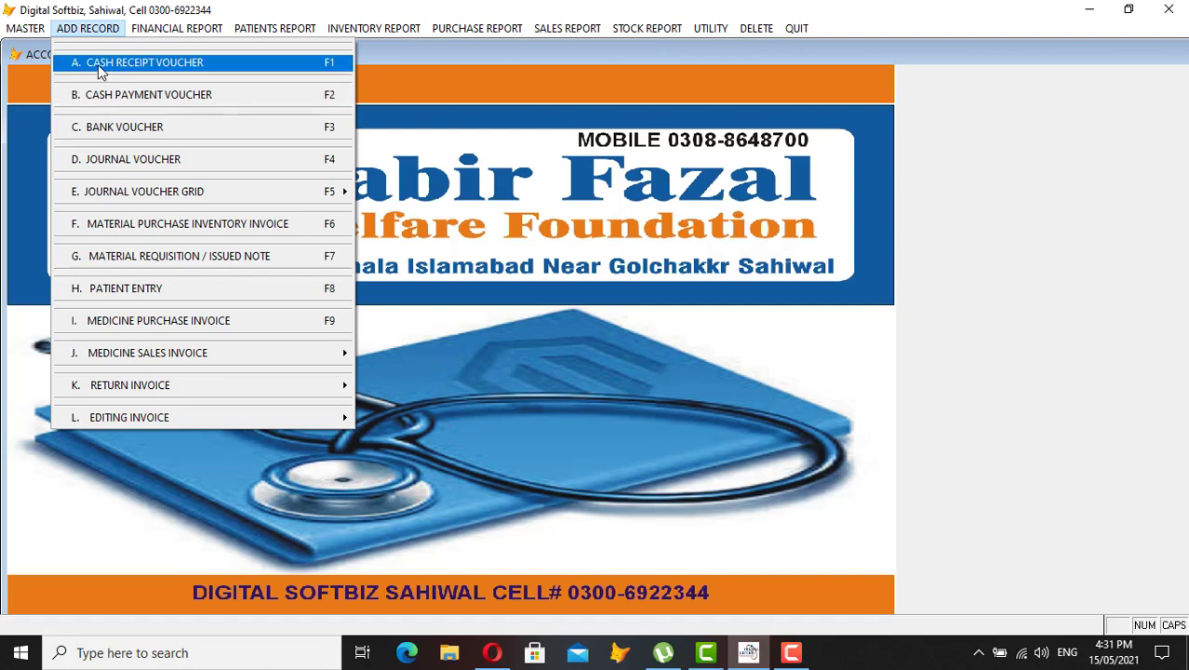
pyautogui.moveTo(156, 29)
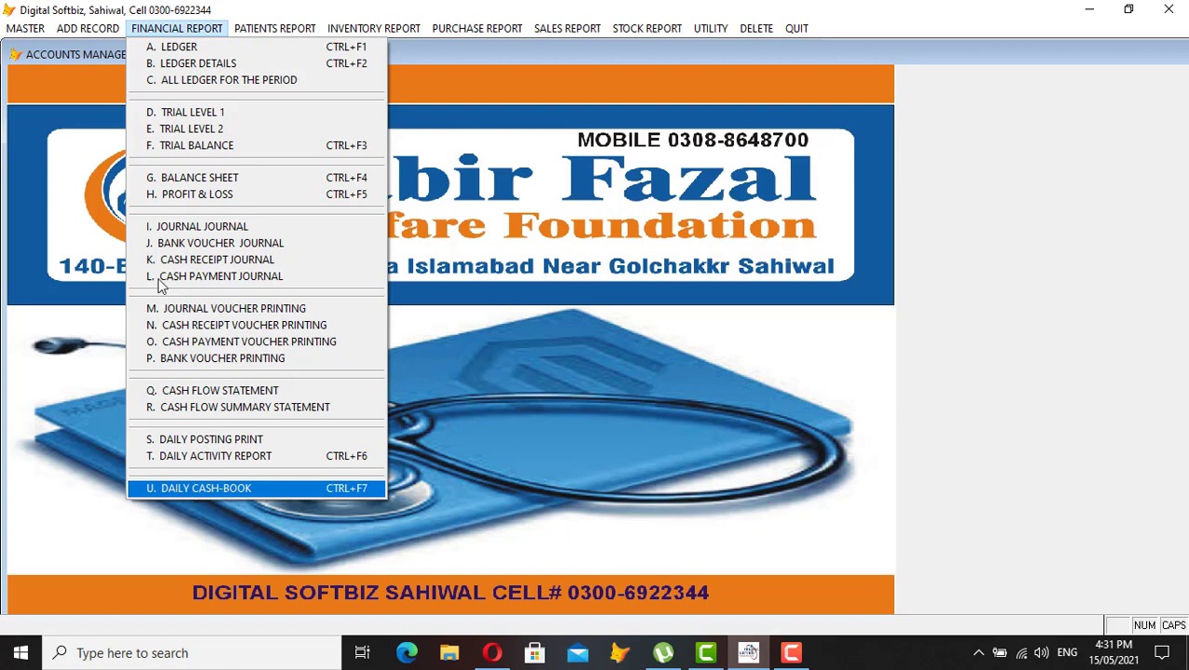
# Preview the full-screen ledger for 45-01-0001 CASH showing 25,150 DB, then close it
pyautogui.click(172, 46)
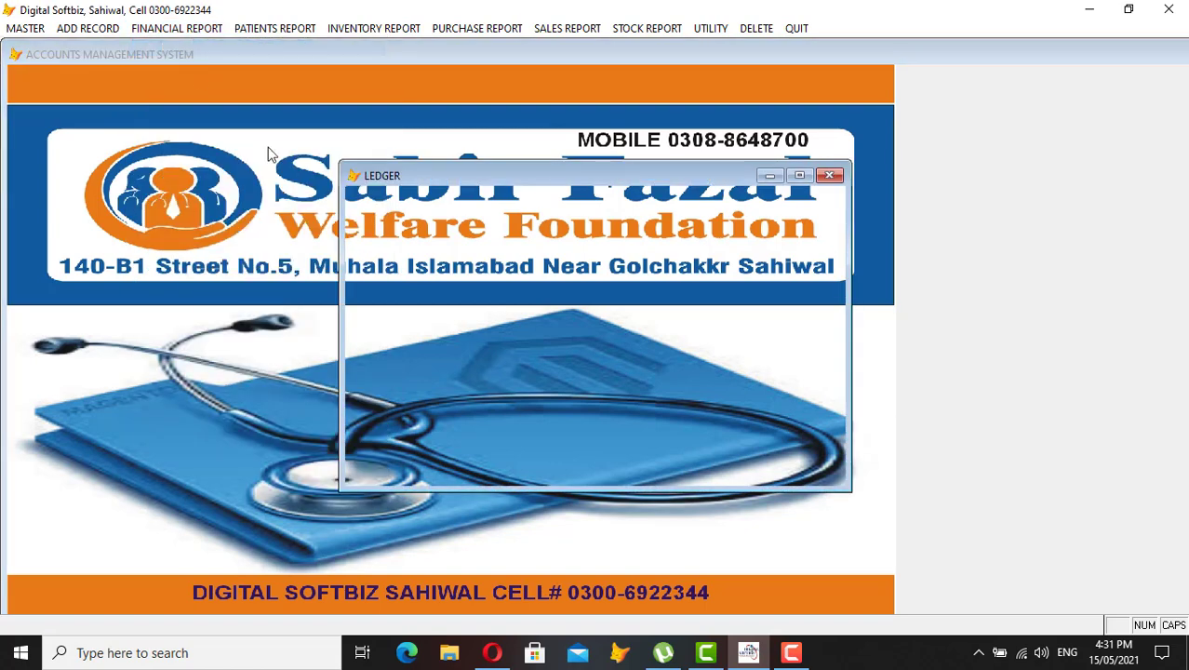
pyautogui.write('CAS')
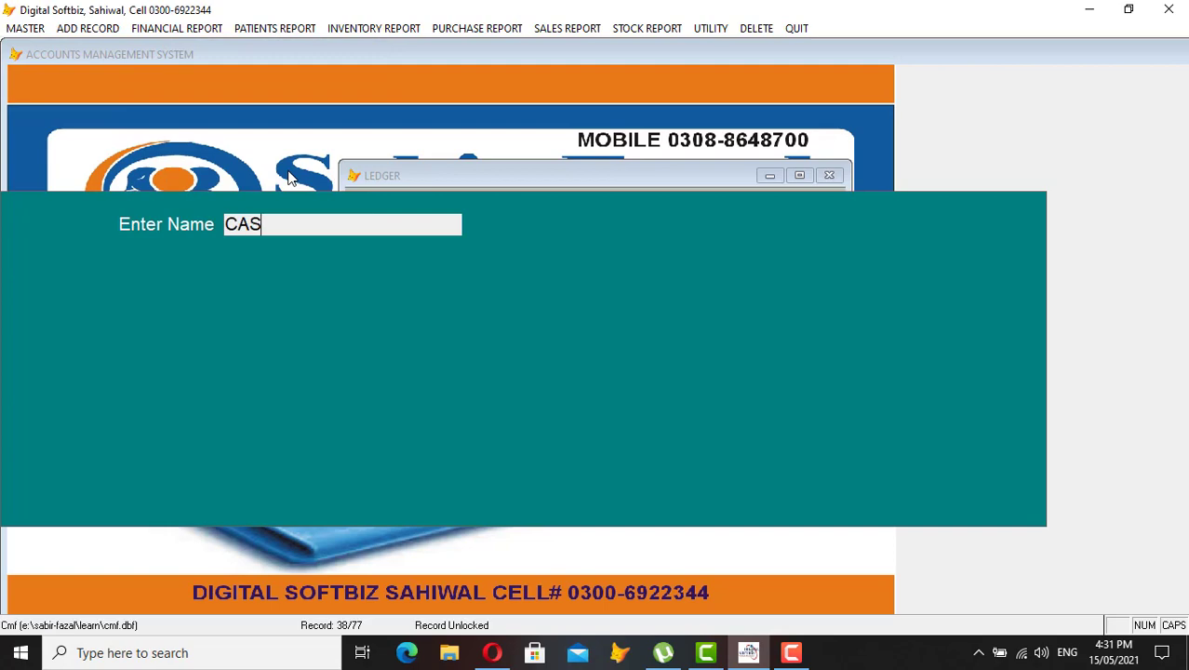
pyautogui.press('Return')
pyautogui.press('Return')
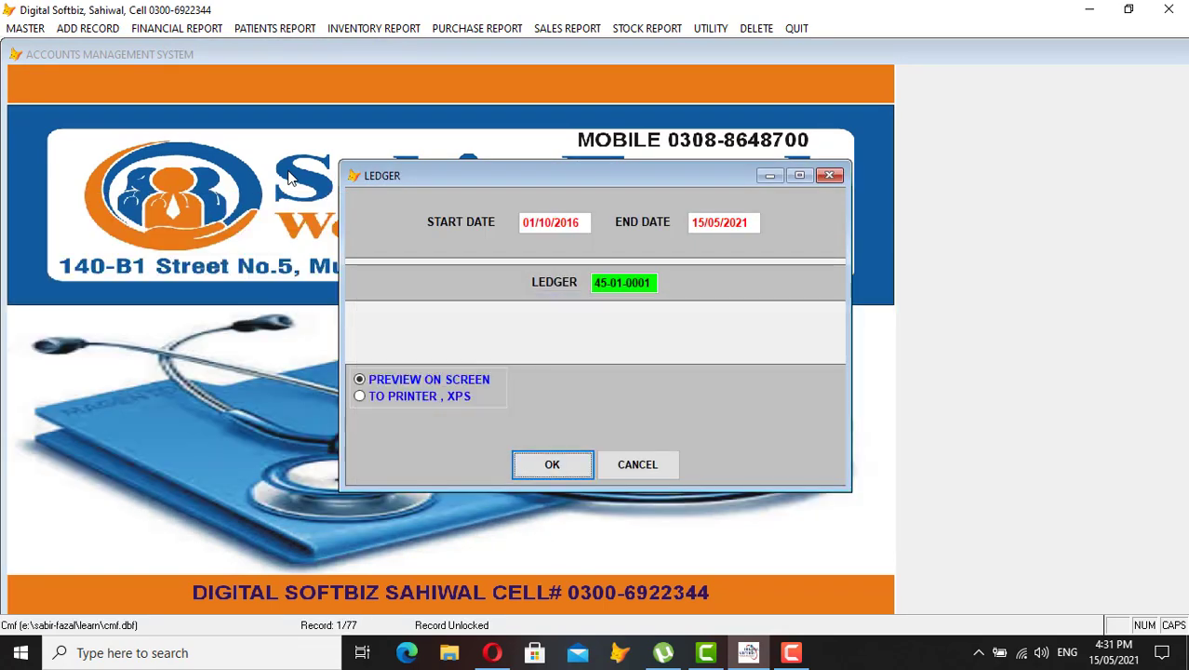
pyautogui.press('Return')
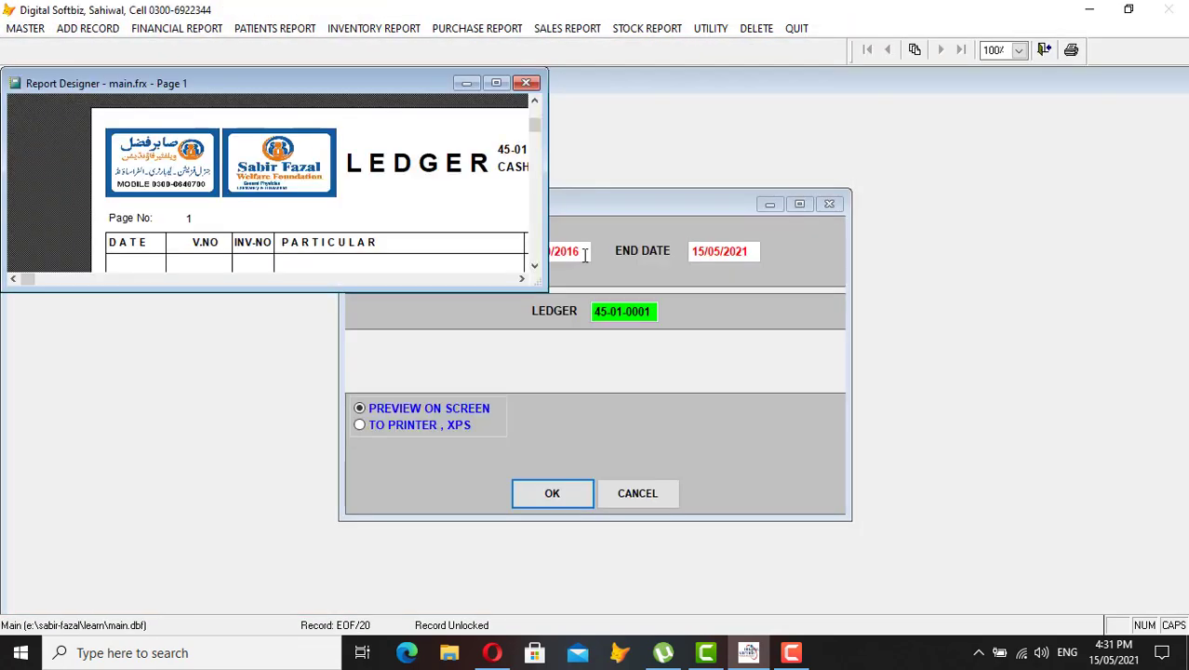
pyautogui.click(495, 83)
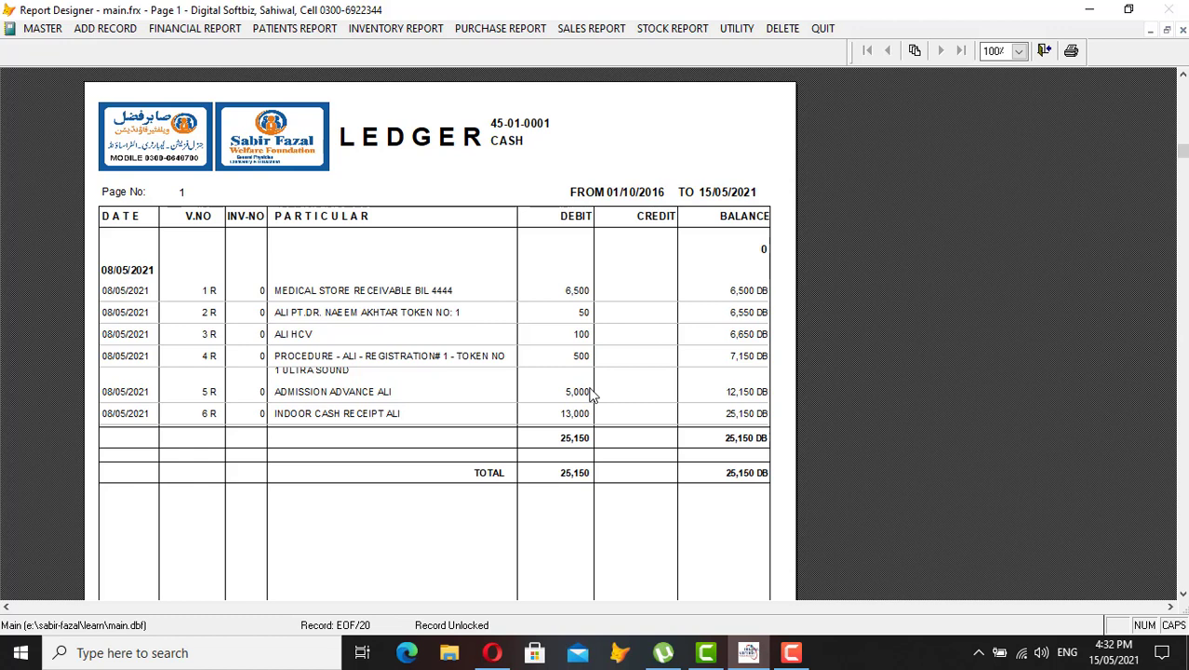
pyautogui.press('Escape')
pyautogui.press('Escape')
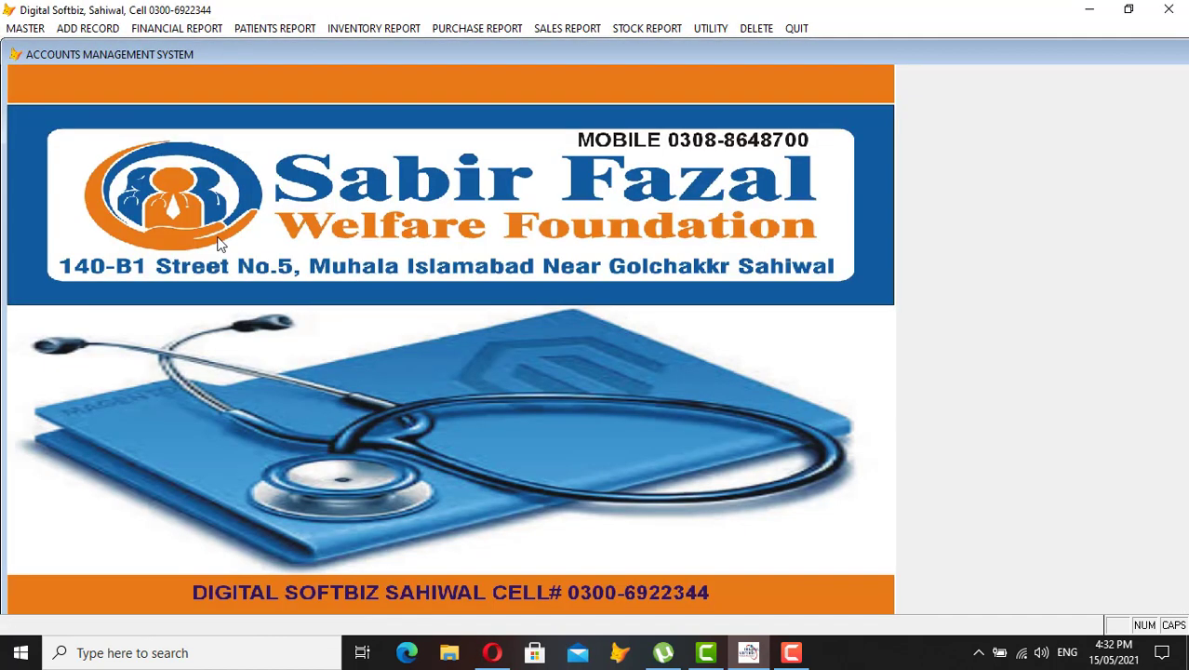
# Open and close a Cash Receipt Voucher, then open a new Cash Payment Voucher instead
pyautogui.click(104, 30)
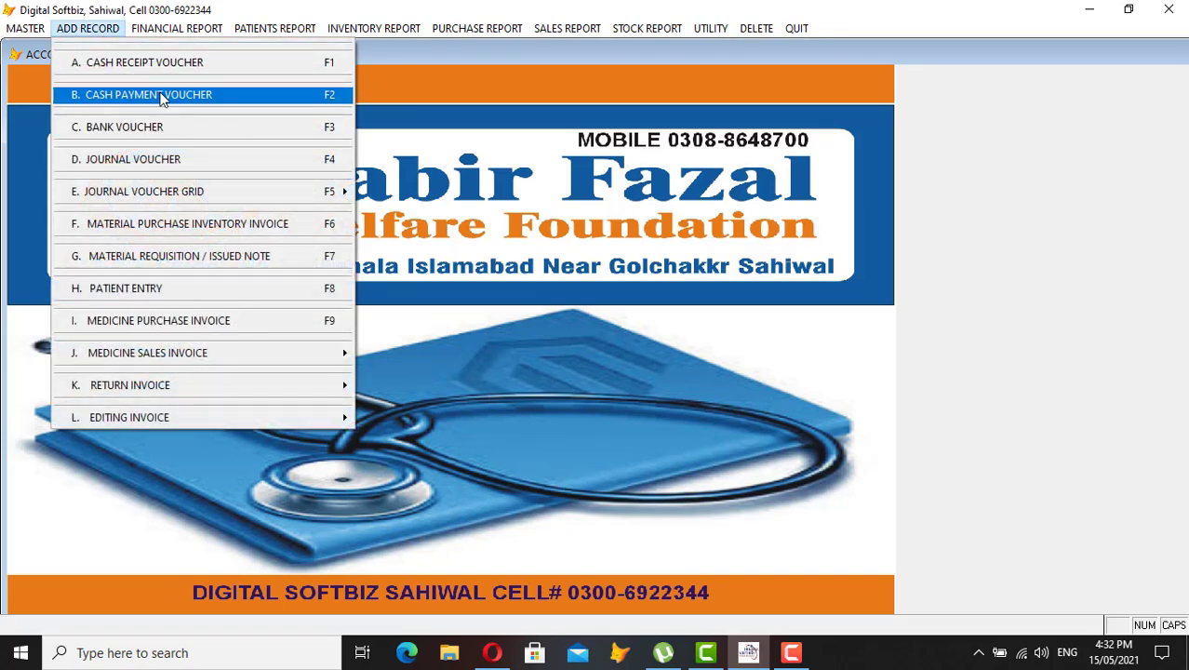
pyautogui.click(178, 67)
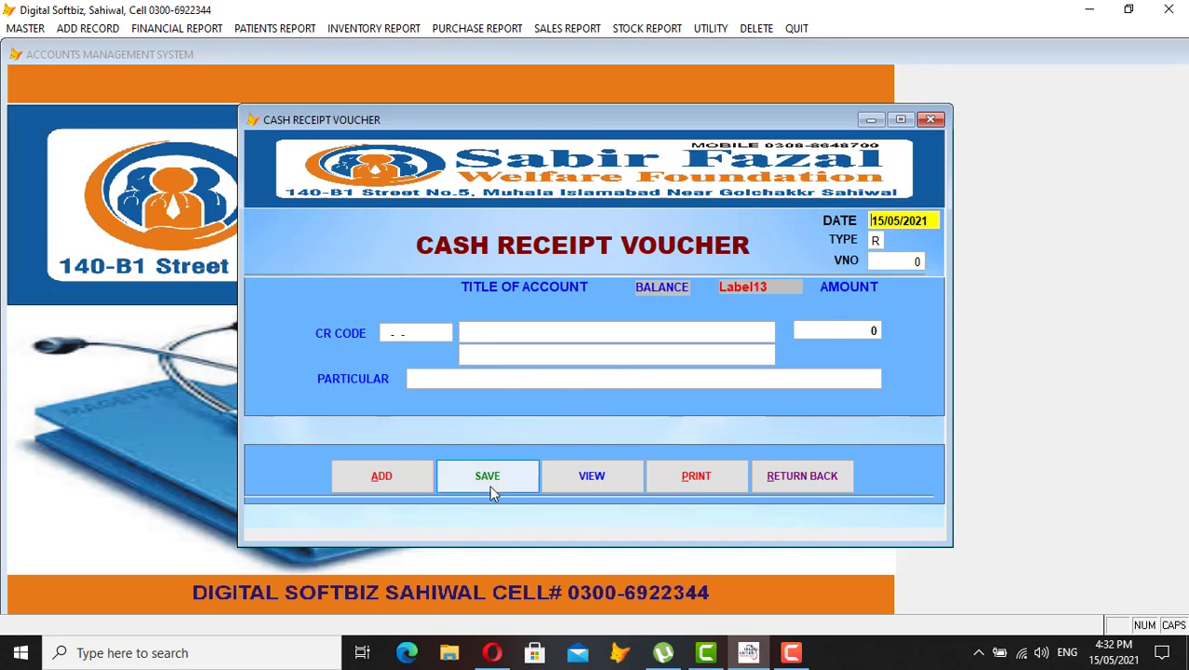
pyautogui.click(817, 476)
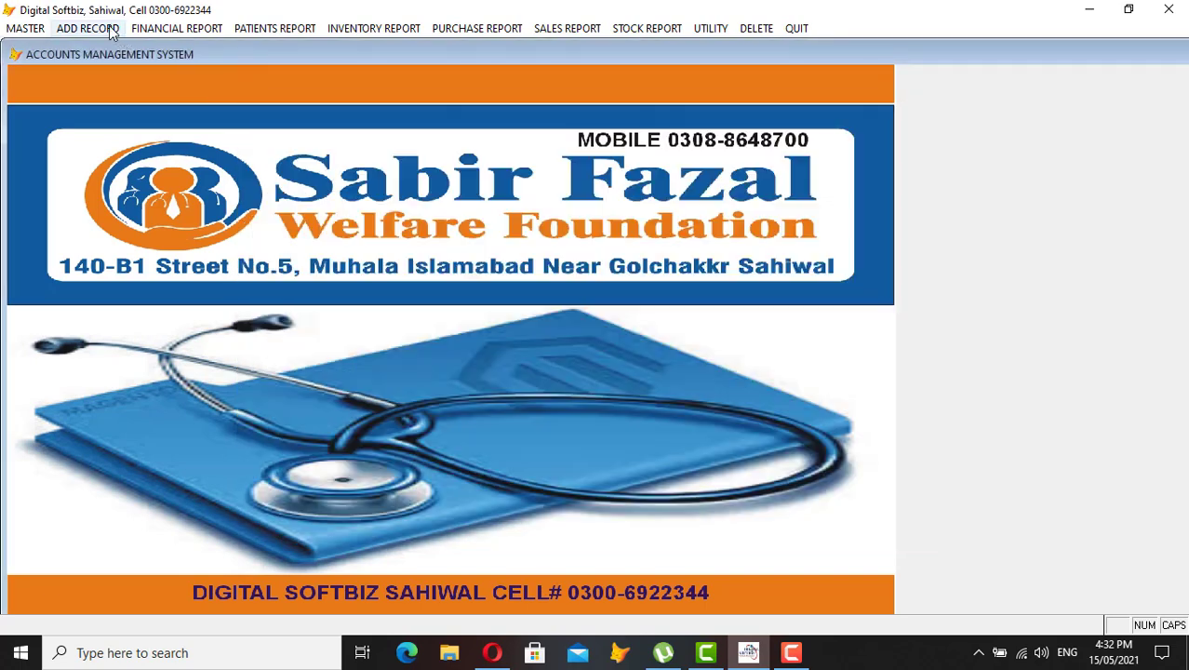
pyautogui.click(87, 28)
pyautogui.click(177, 97)
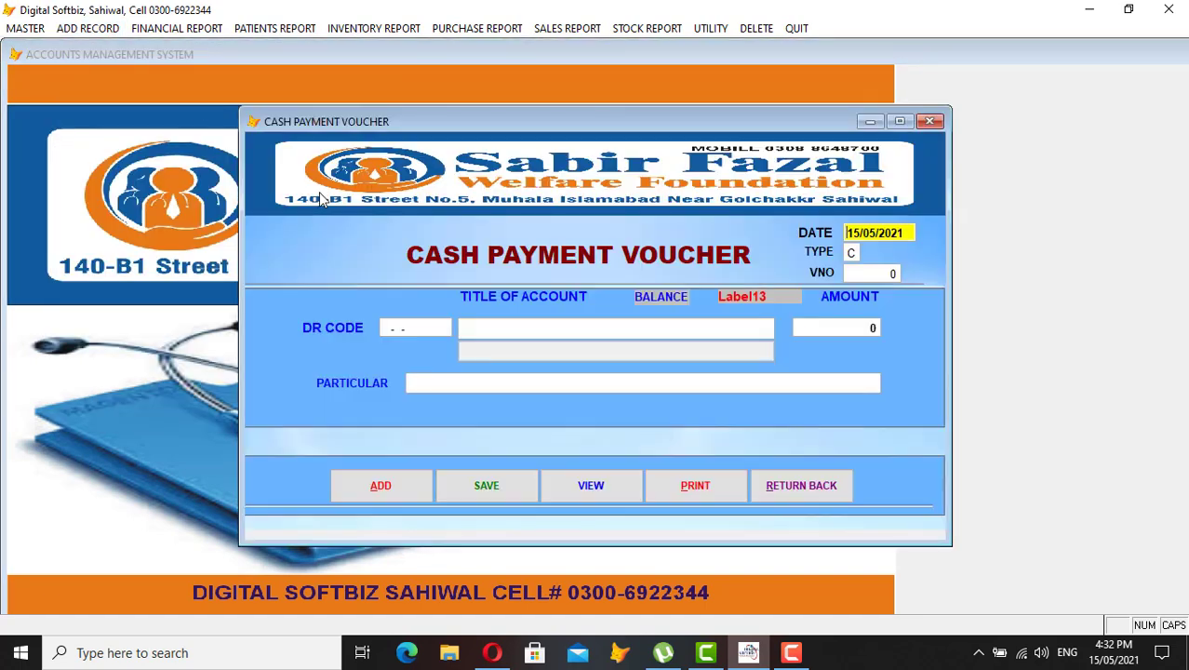
# On voucher 1, set the debit account to the doctor's account found by searching 'DR'
pyautogui.press('Return')
pyautogui.press('Return')
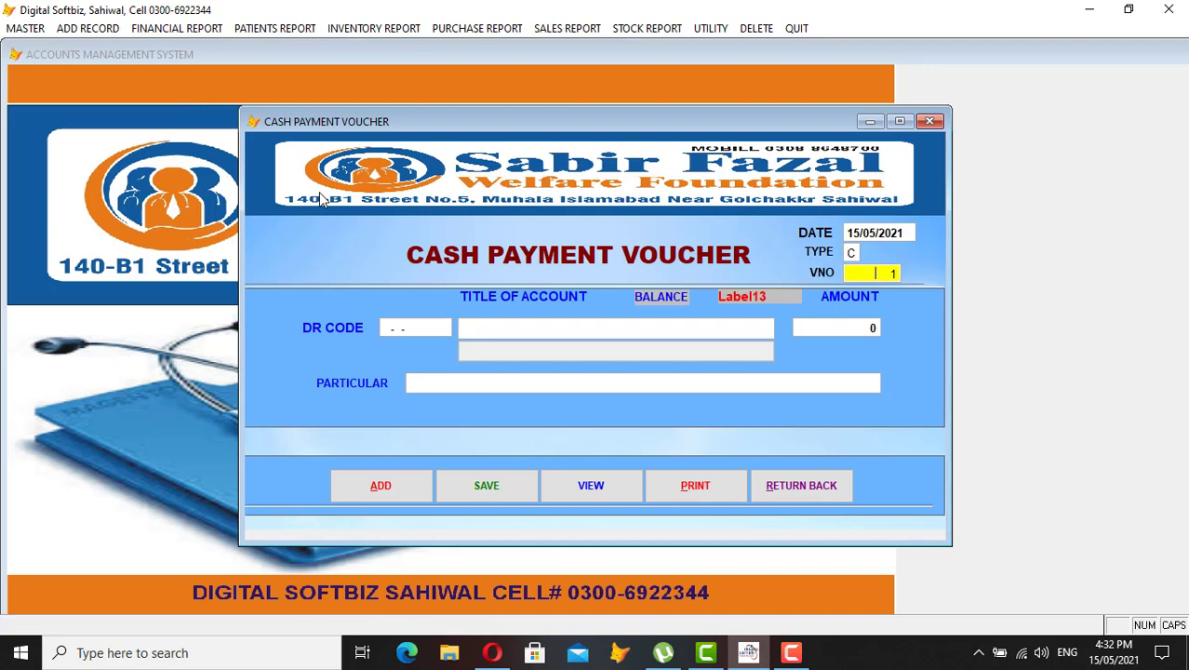
pyautogui.press('Return')
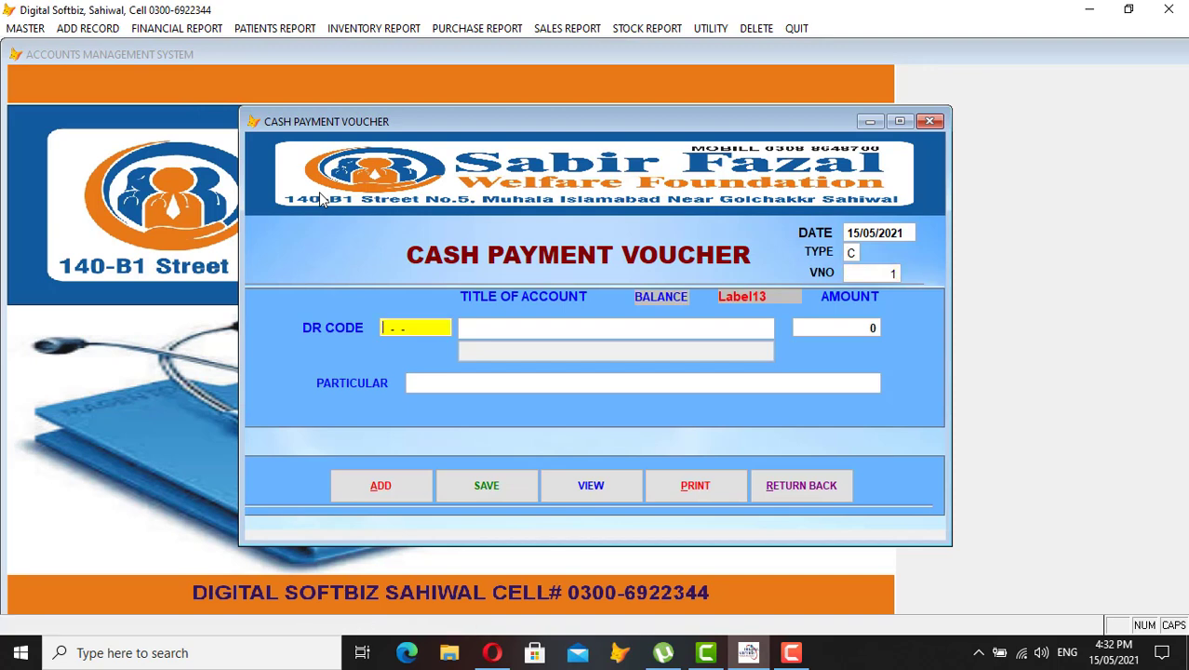
pyautogui.write('DR')
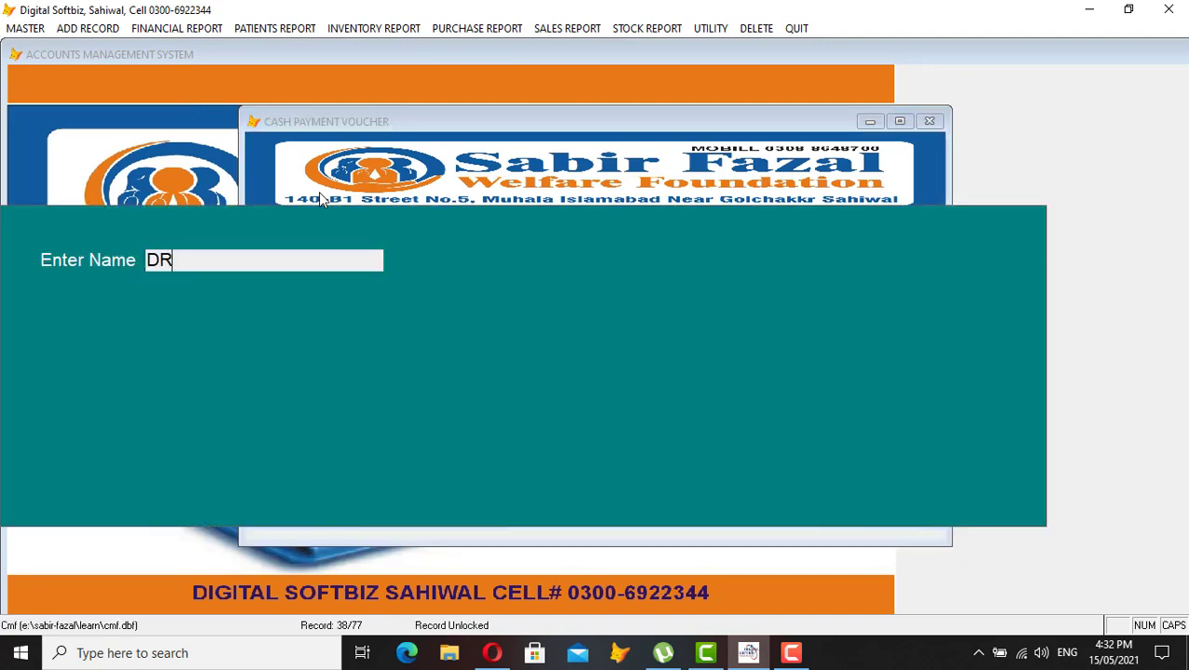
pyautogui.press('Return')
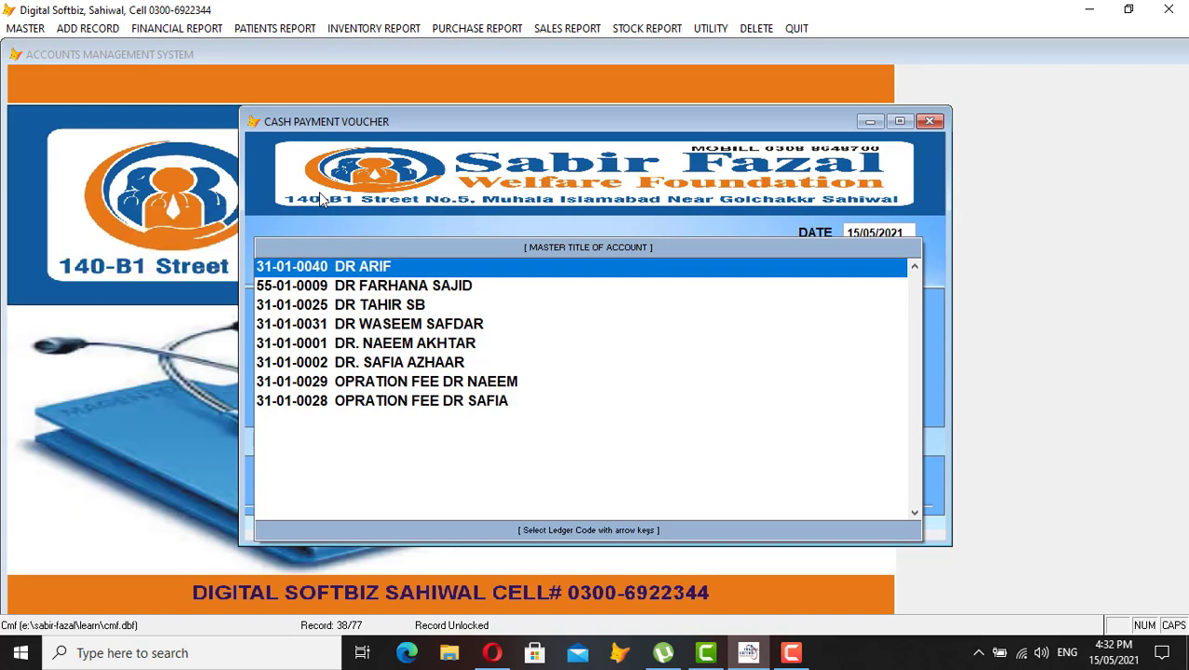
pyautogui.press('Return')
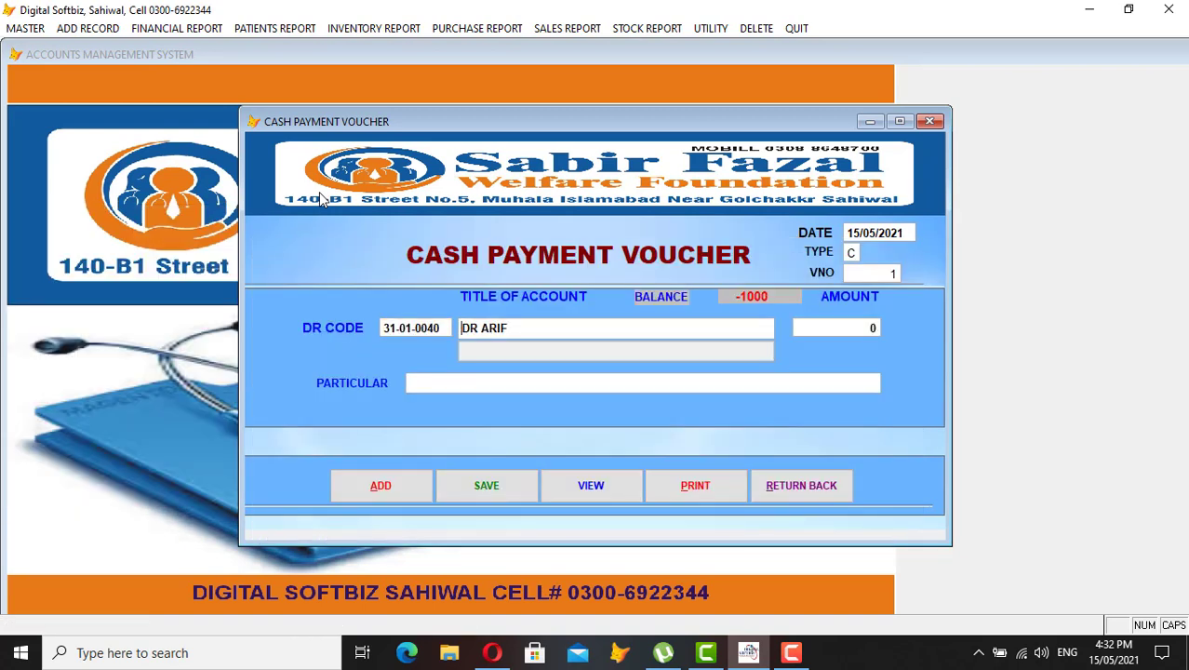
# Enter amount 500 with particular 'CASH PAID', save the voucher, and close it
pyautogui.press('Return')
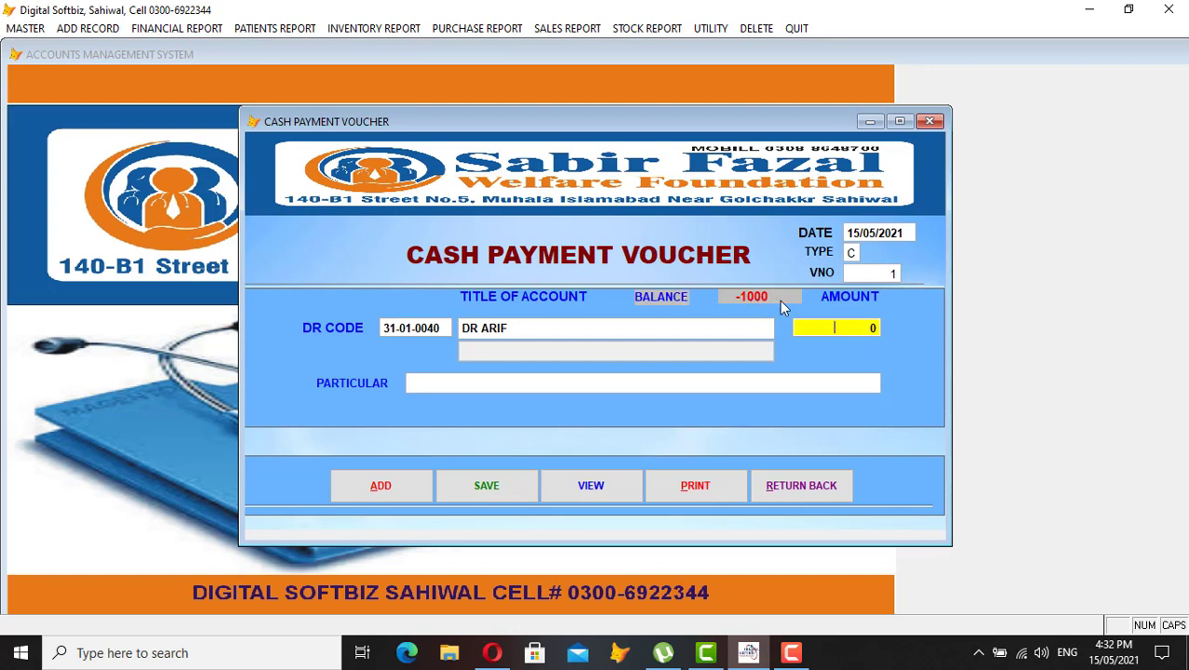
pyautogui.write('500 0')
pyautogui.press('Return')
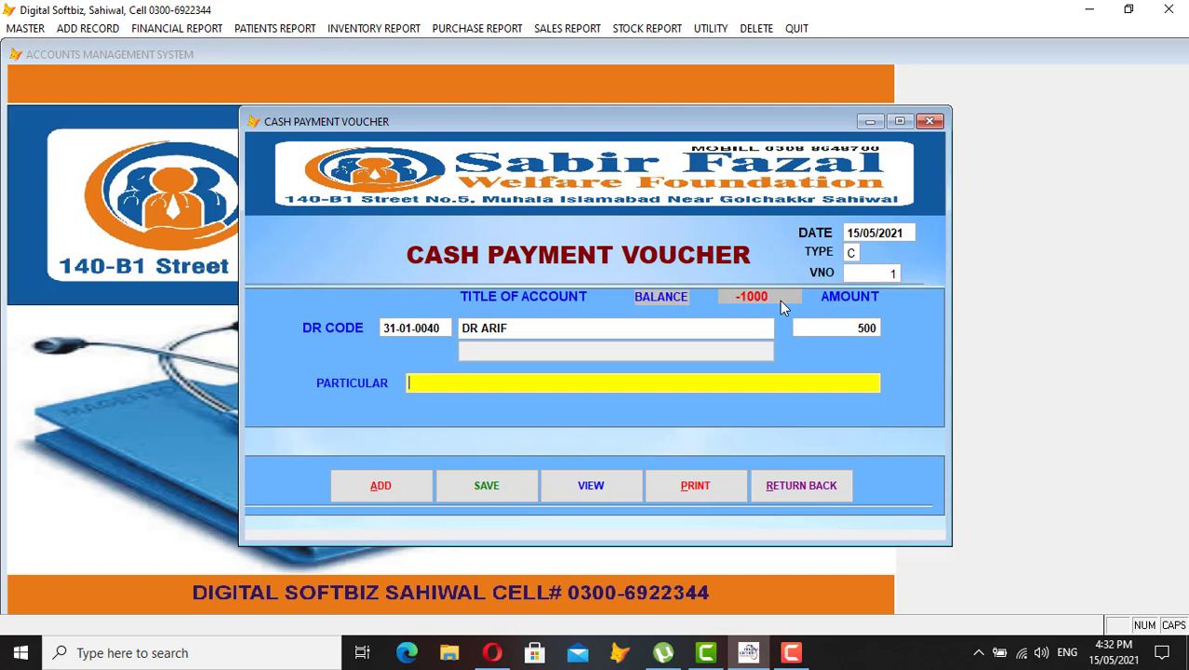
pyautogui.write('CASH PAID')
pyautogui.press('Return')
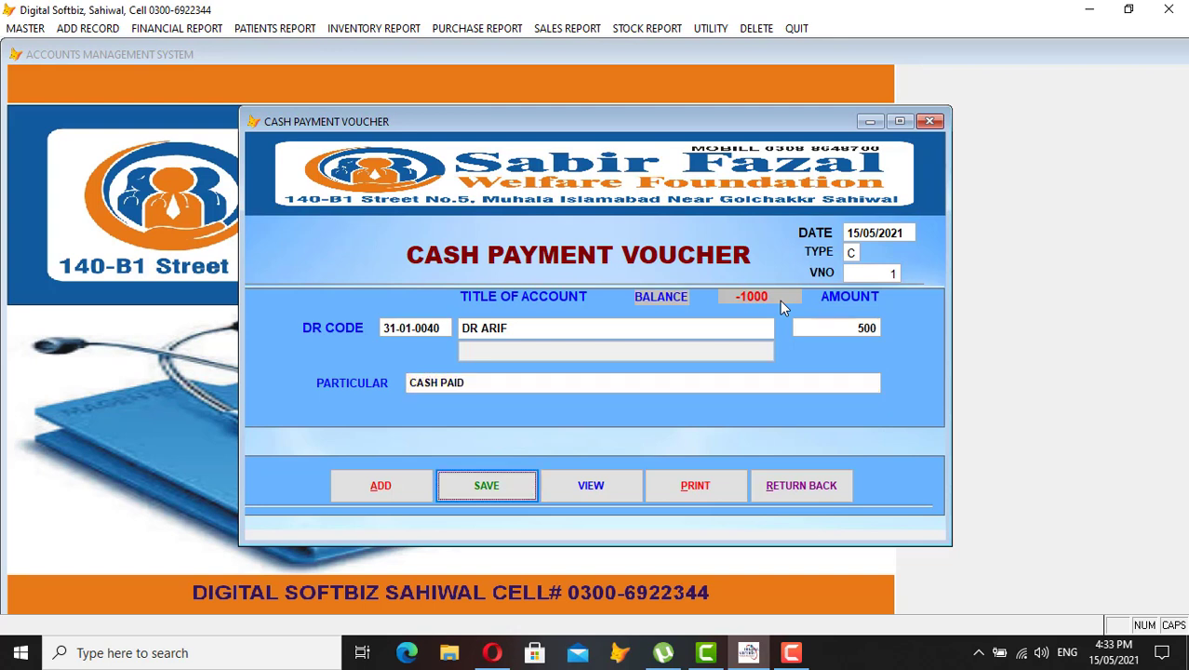
pyautogui.press('Return')
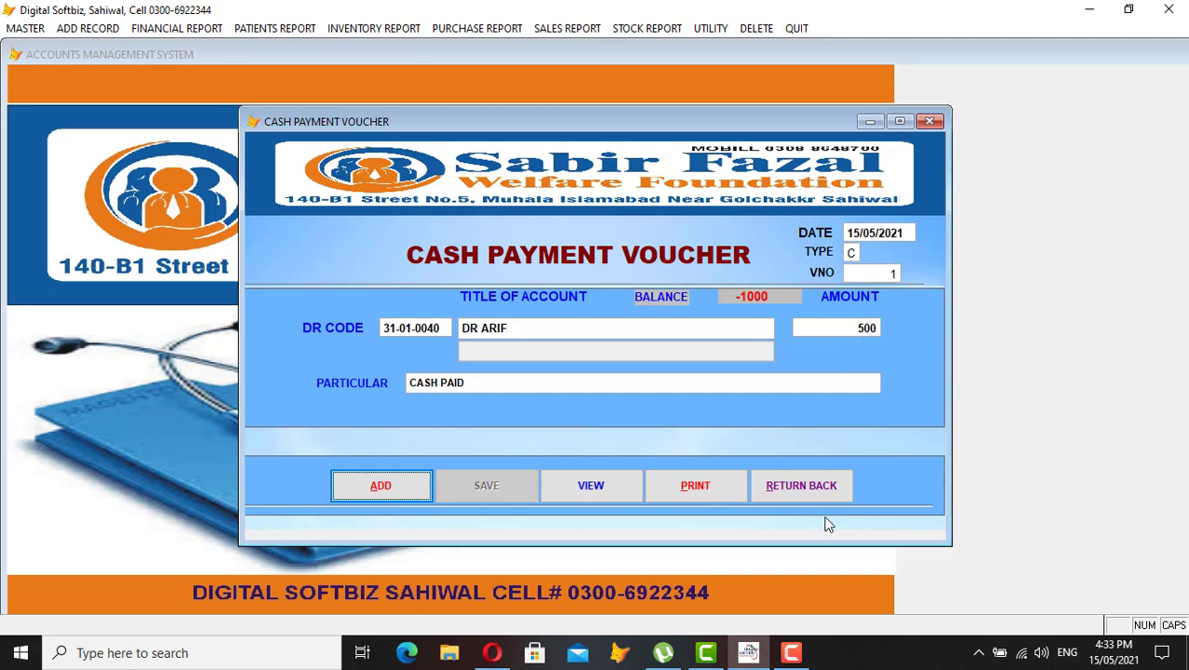
pyautogui.click(819, 487)
# Preview the 15/05/2021 Daily Cash-Book with the 500 payment and 24,650 DB, then close it
pyautogui.click(166, 30)
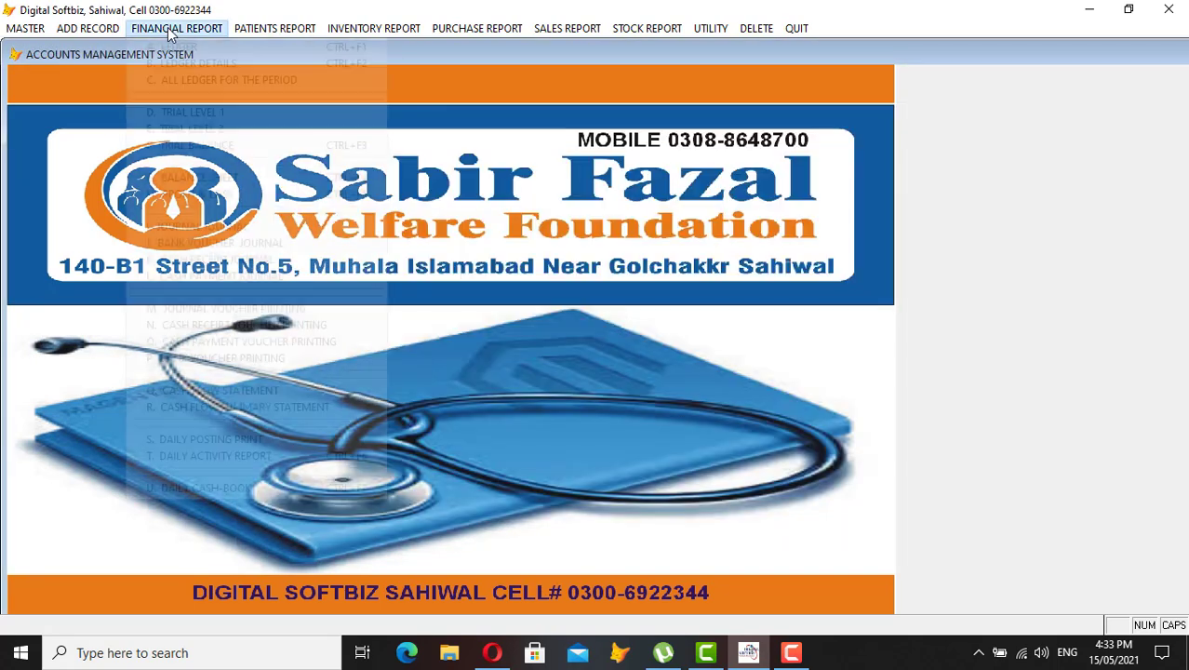
pyautogui.click(226, 486)
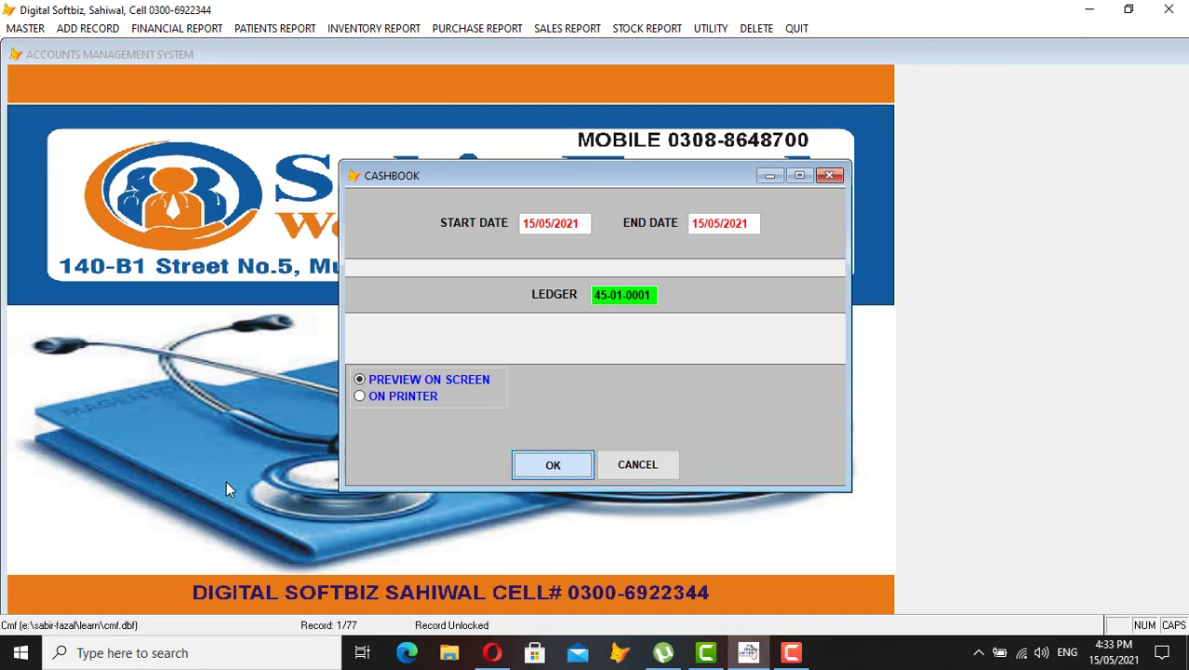
pyautogui.press('Return')
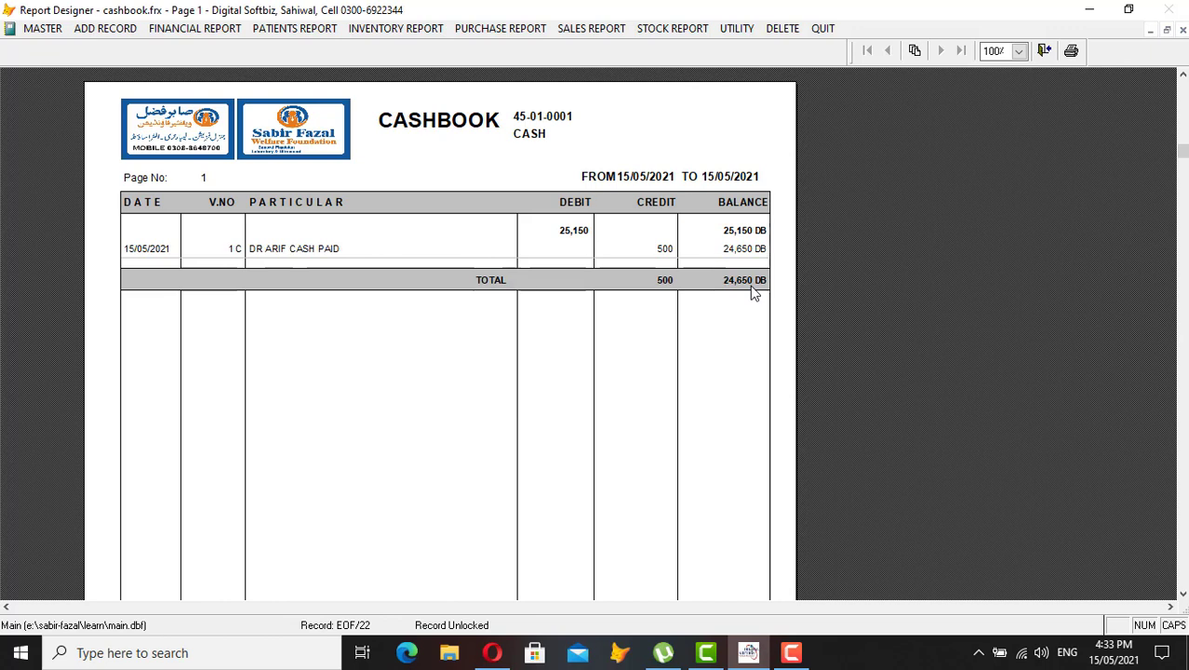
pyautogui.press('Escape')
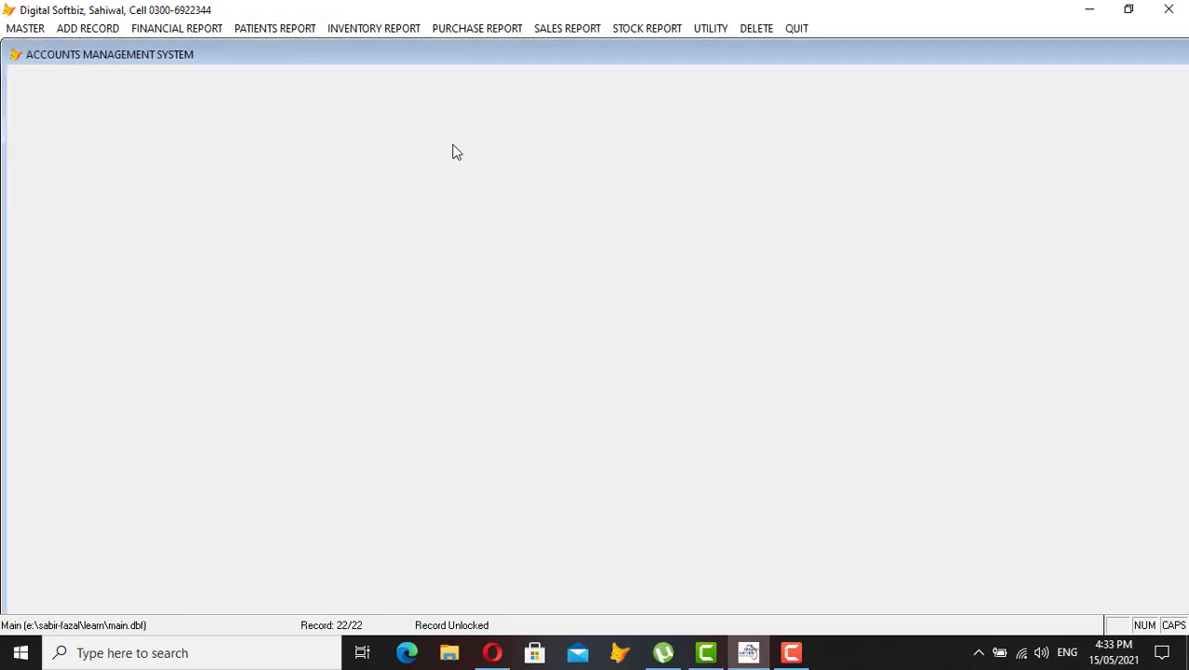
# Preview the full-screen ledger of account 31-01-0040 showing the 500 payment and 500 CR, then close it
pyautogui.click(172, 30)
pyautogui.click(171, 45)
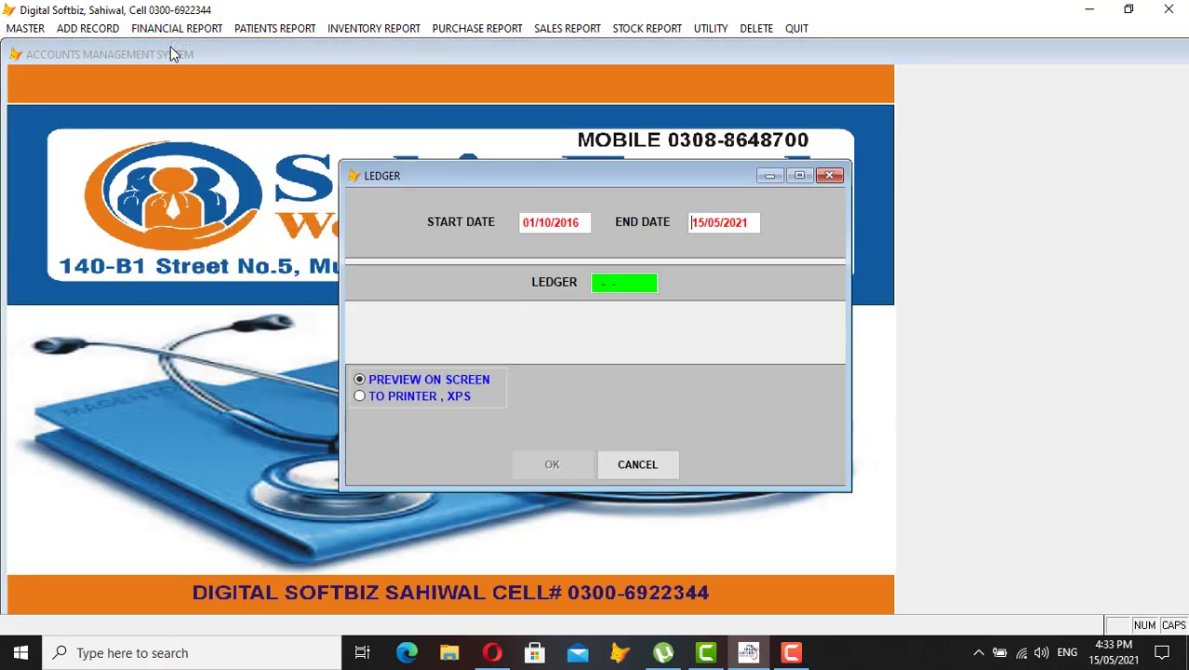
pyautogui.write('DR')
pyautogui.press('Return')
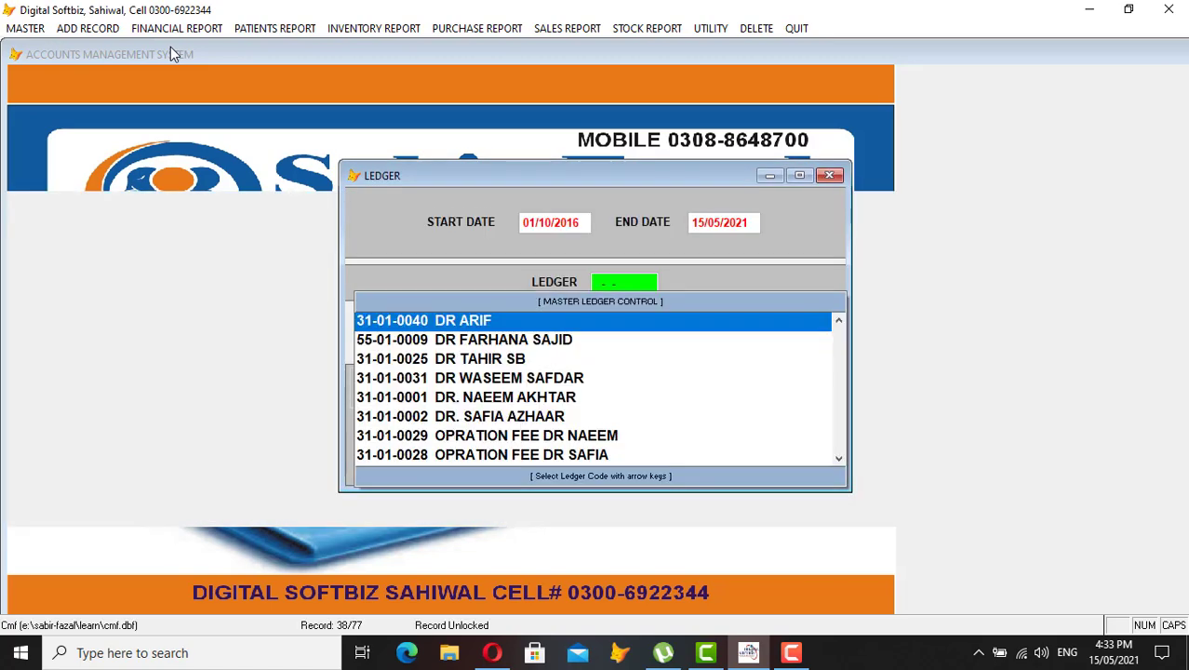
pyautogui.press('Return')
pyautogui.press('Return')
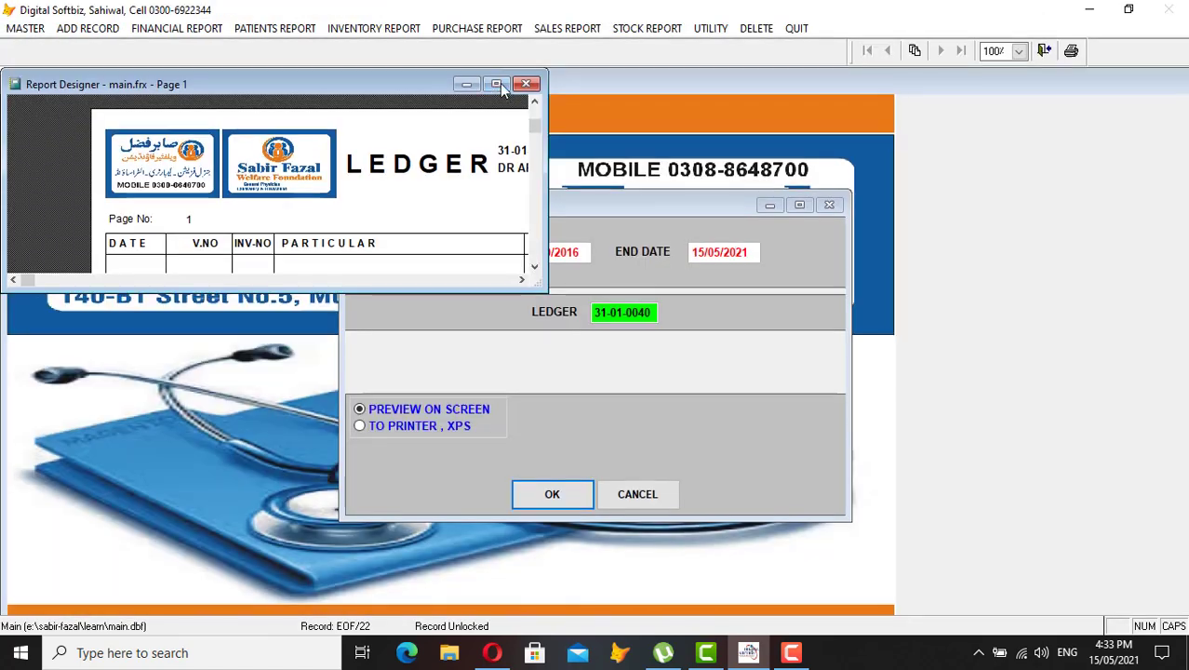
pyautogui.click(497, 84)
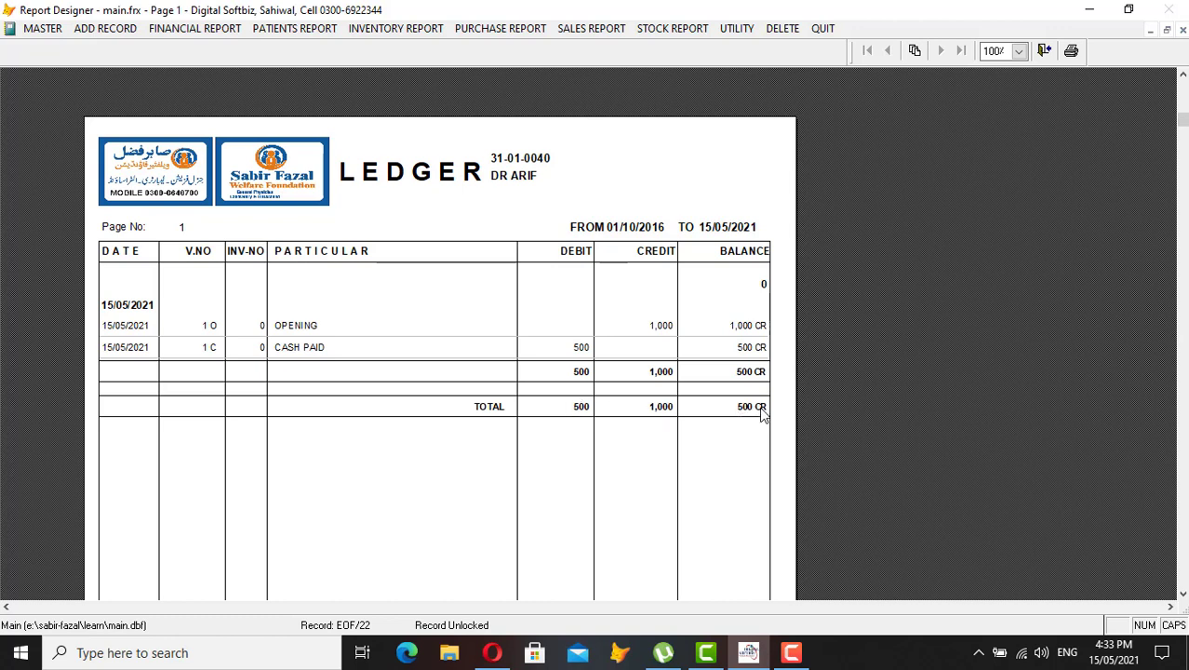
pyautogui.press('Escape')
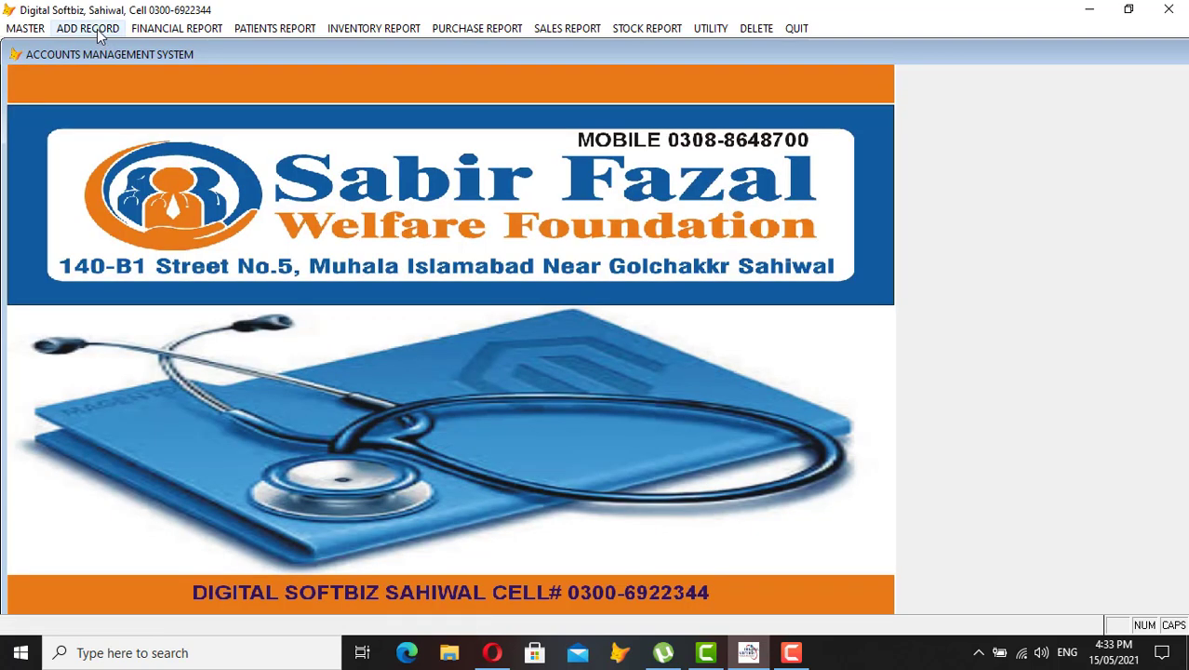
# Open a new Bank Voucher and set the debit code to the doctor's account via a 'DR' search
pyautogui.click(97, 29)
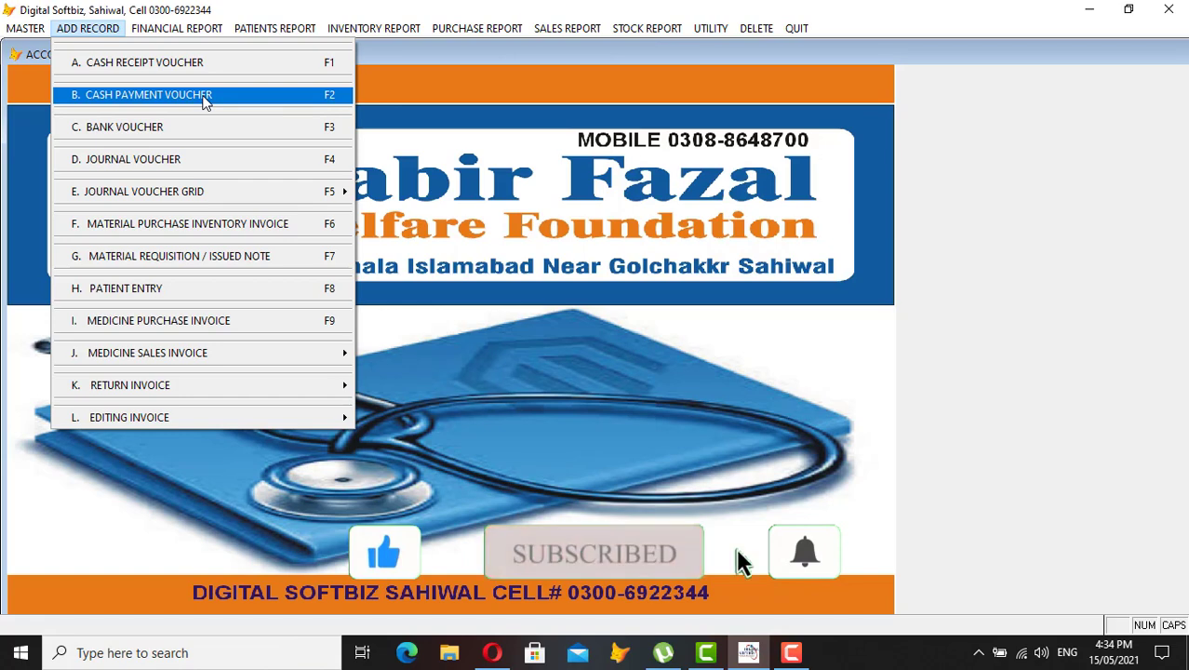
pyautogui.click(166, 130)
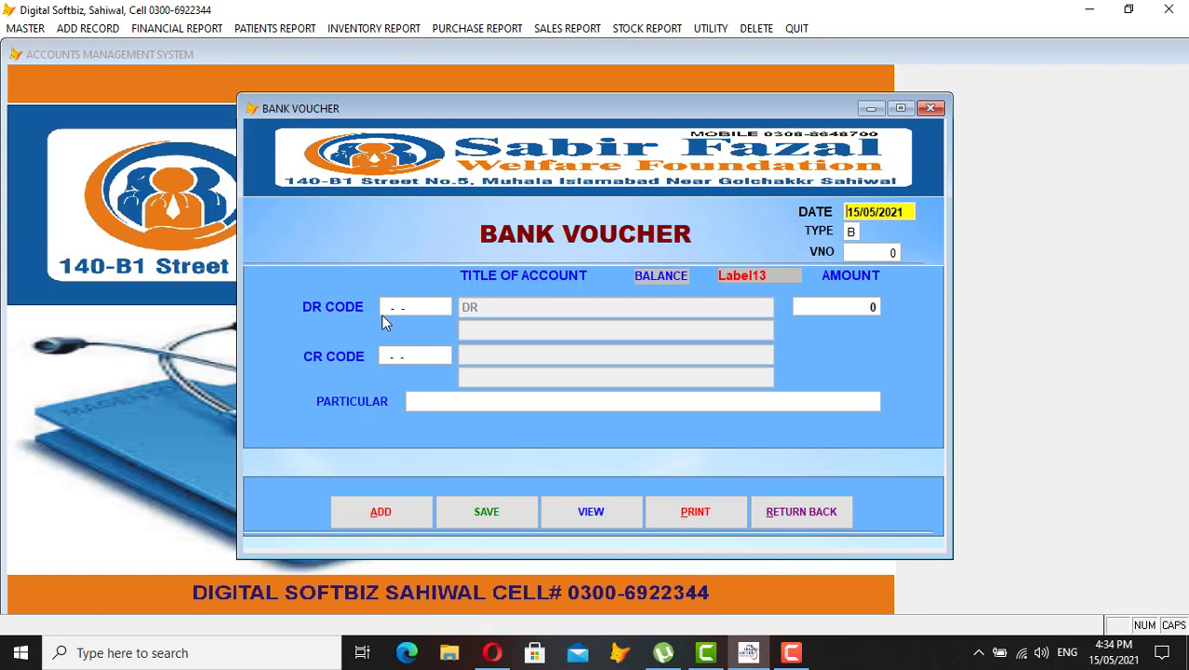
pyautogui.press('Return')
pyautogui.press('Return')
pyautogui.press('Return')
pyautogui.write('DR')
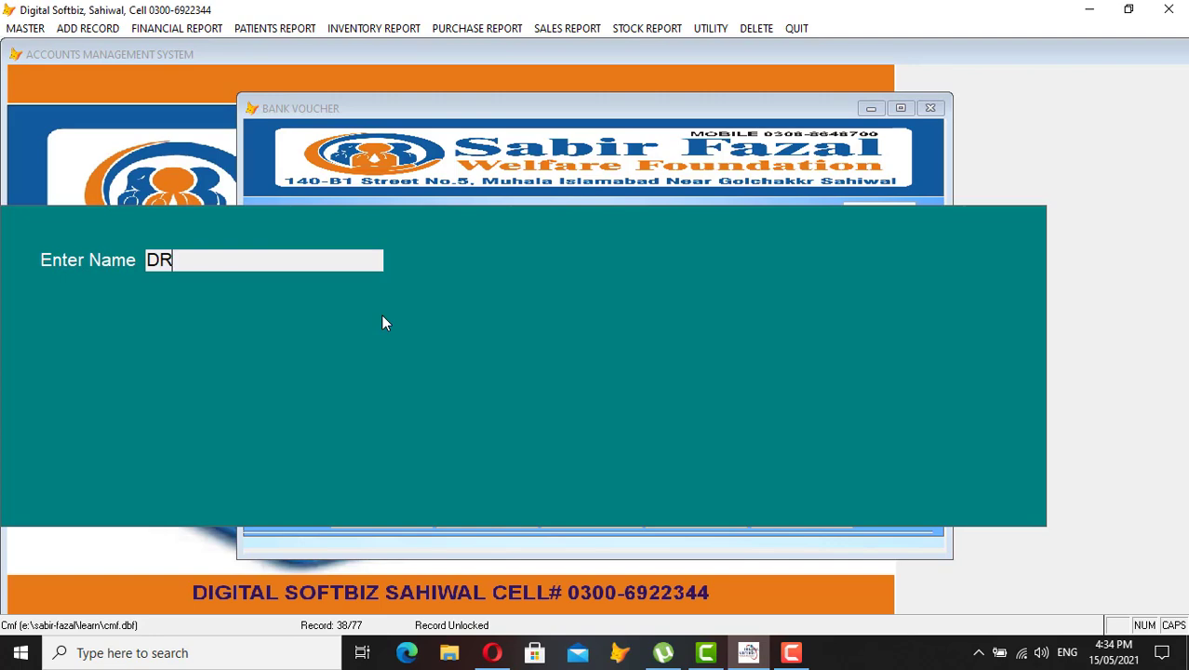
pyautogui.press('Return')
pyautogui.press('Return')
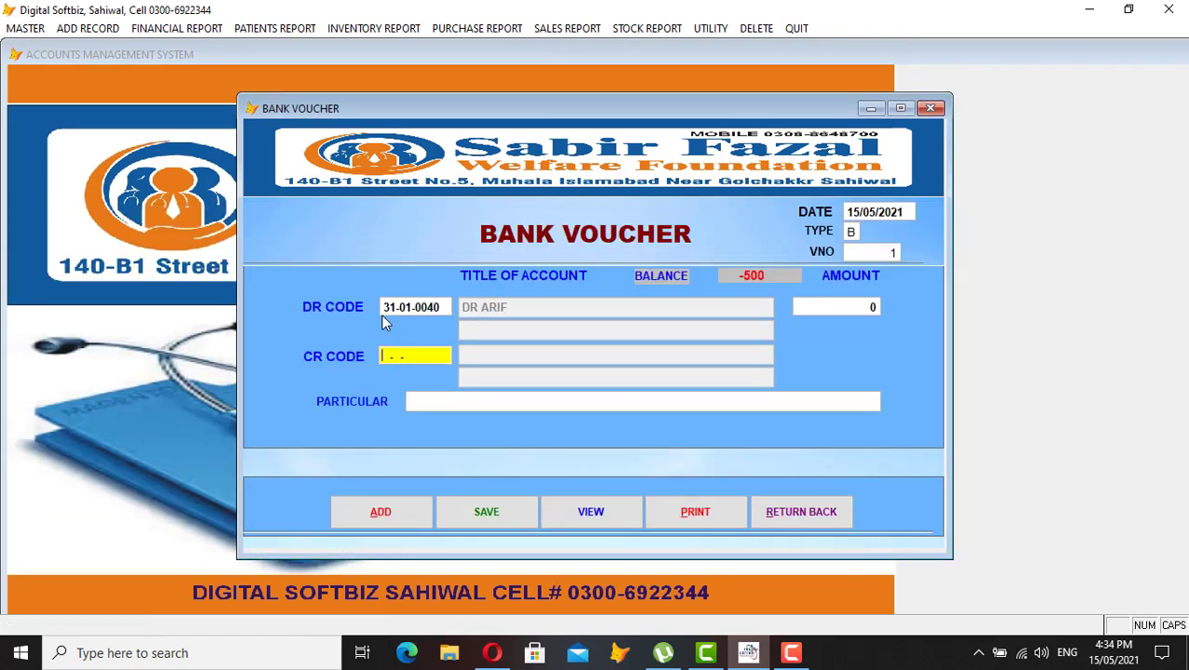
pyautogui.press('Return')
# Credit MEEZAN BANK for 1,000 with particular 'ONLINE / CHEQUE'
pyautogui.write('MEE')
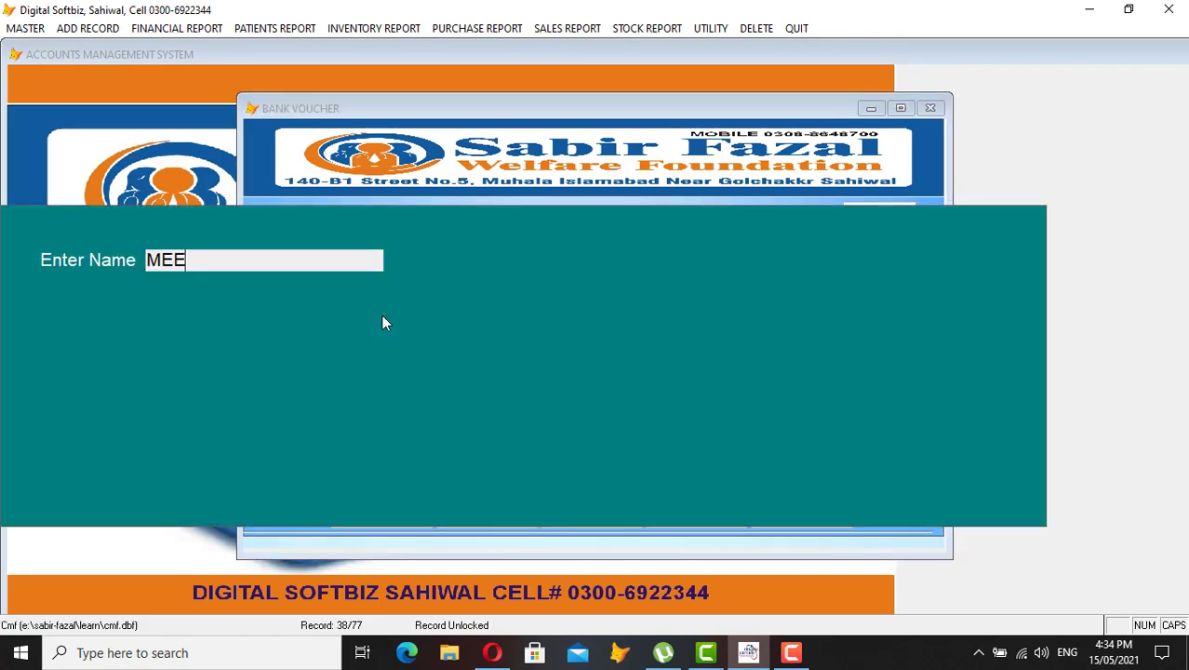
pyautogui.press('Return')
pyautogui.press('Return')
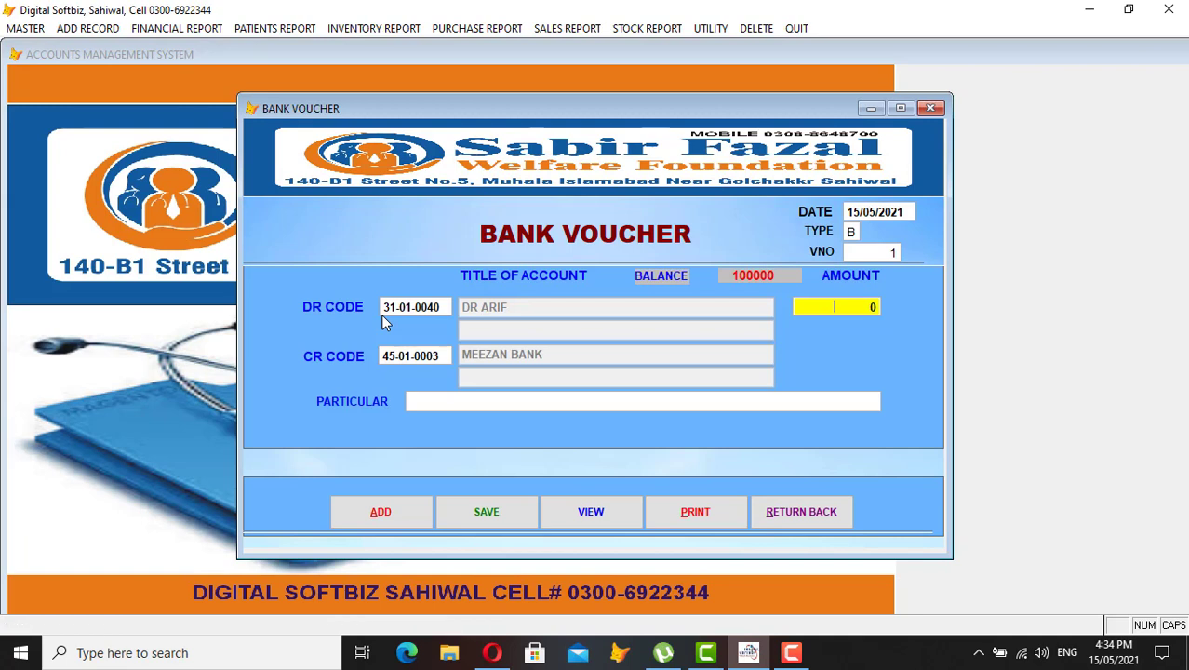
pyautogui.write('1,000')
pyautogui.press('Return')
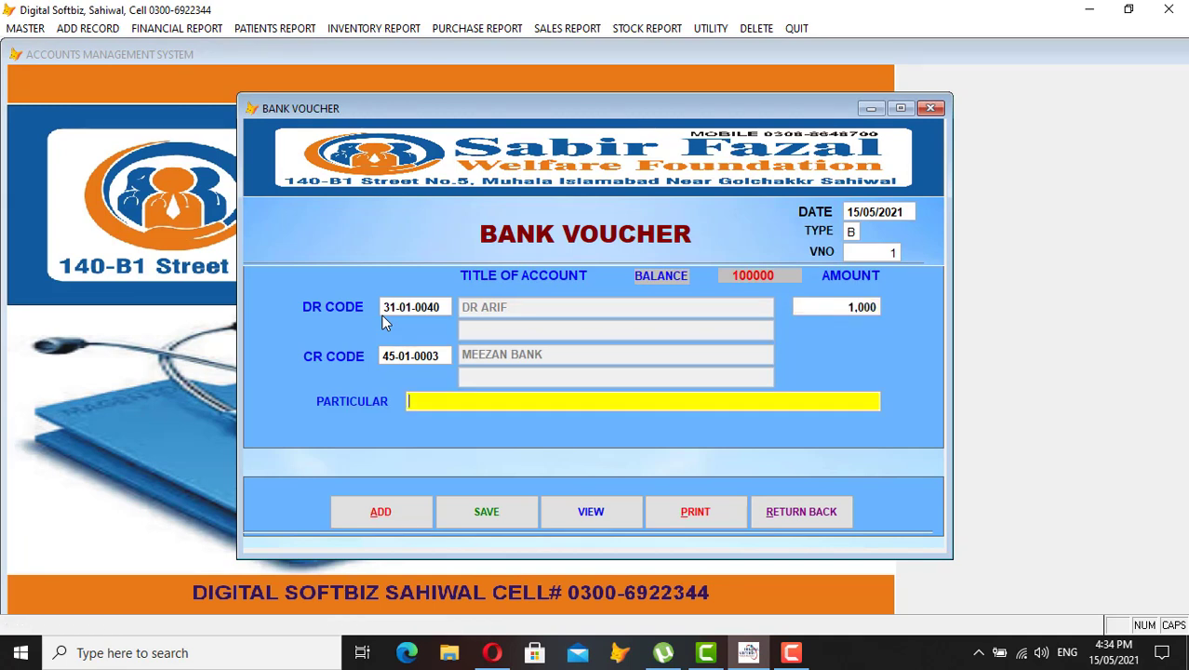
pyautogui.write('ONLINE / CHEQUE')
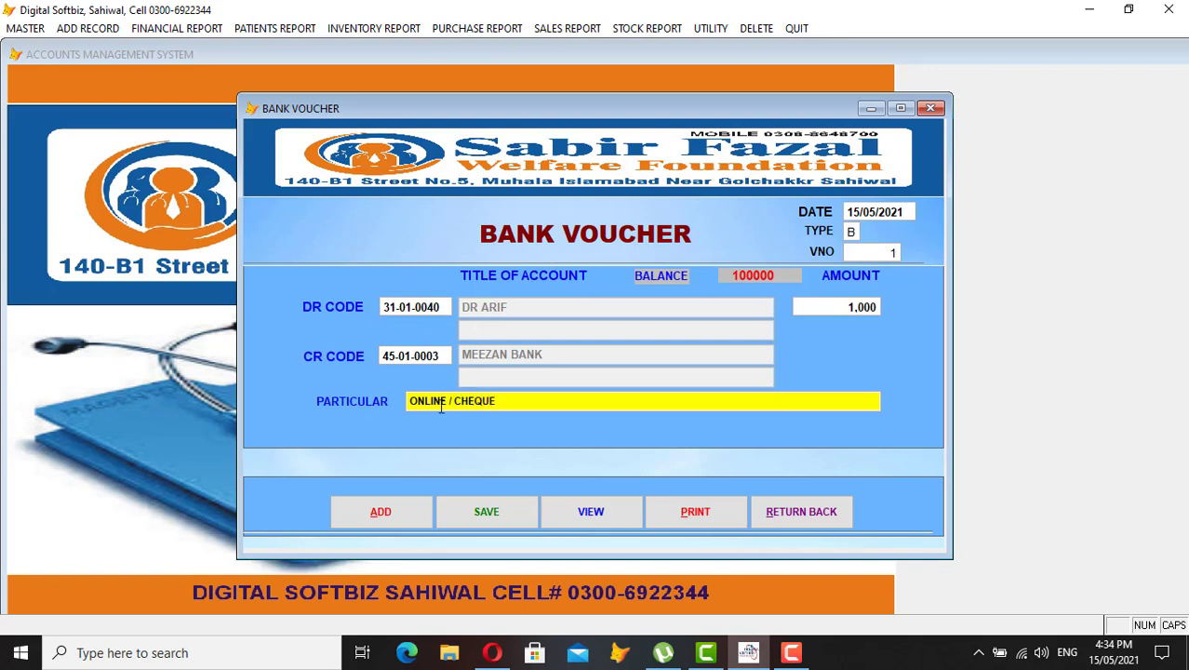
# Start a new bank voucher with MEEZAN BANK as the debit account
pyautogui.click(406, 514)
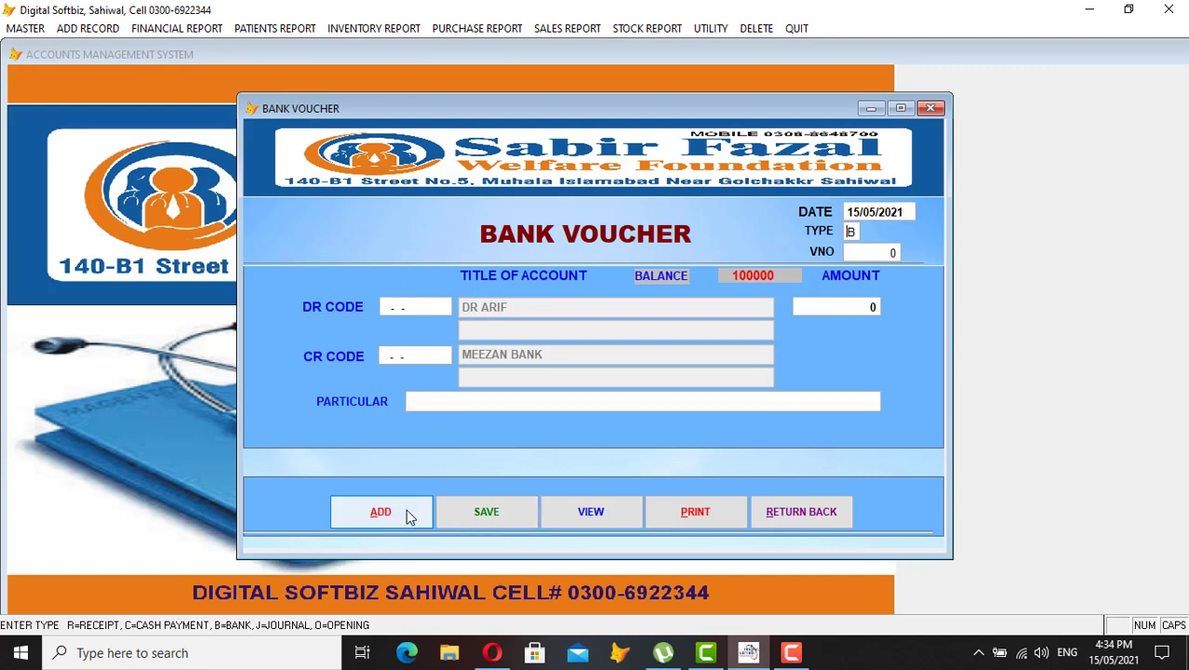
pyautogui.press('Return')
pyautogui.write('MEE')
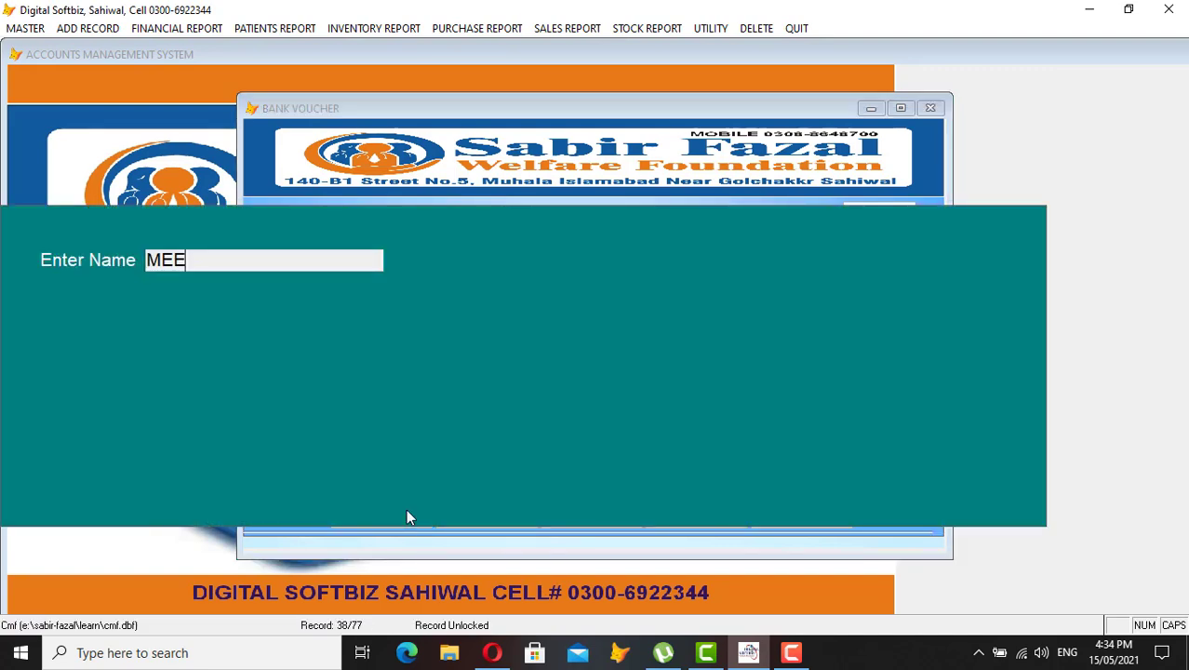
pyautogui.press('Return')
pyautogui.press('Return')
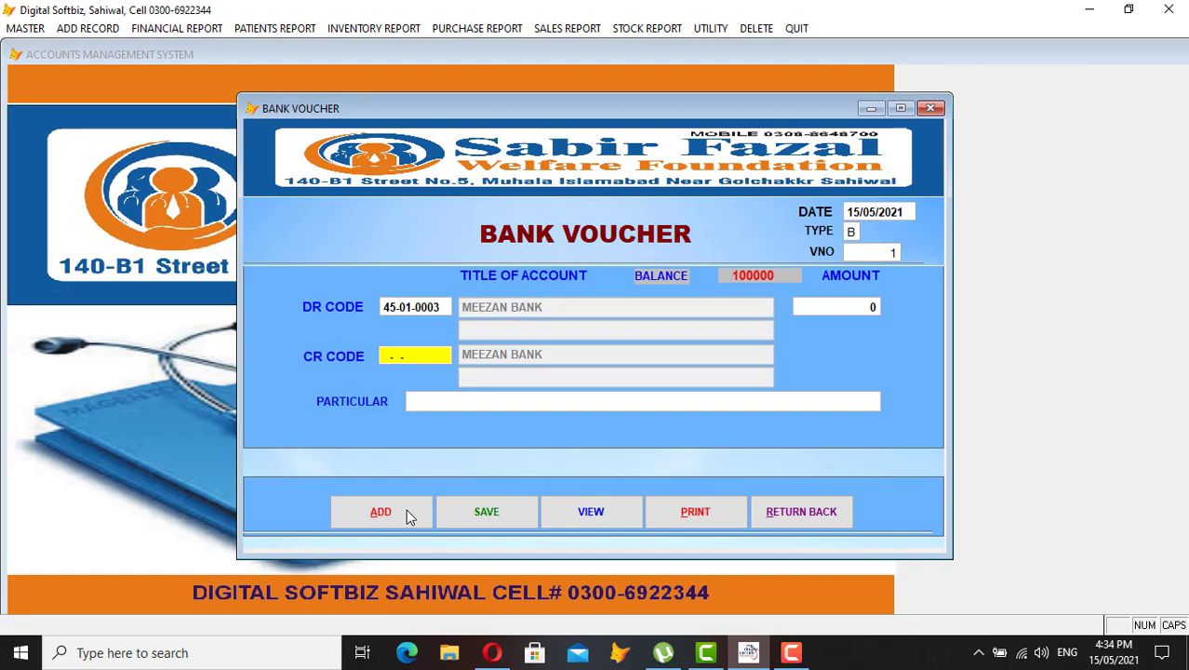
# Set MEDICAL STORE RECEIVABLE as the credit account, close the voucher, and open ADD RECORD
pyautogui.press('Return')
pyautogui.write('A')
pyautogui.press('Return')
pyautogui.press('Down')
pyautogui.press('Down')
pyautogui.press('Down')
pyautogui.press('Down')
pyautogui.press('Down')
pyautogui.press('Down')
pyautogui.press('Down')
pyautogui.press('Down')
pyautogui.press('Down')
pyautogui.press('Down')
pyautogui.press('Down')
pyautogui.press('Down')
pyautogui.press('Down')
pyautogui.press('Down')
pyautogui.press('Down')
pyautogui.press('Down')
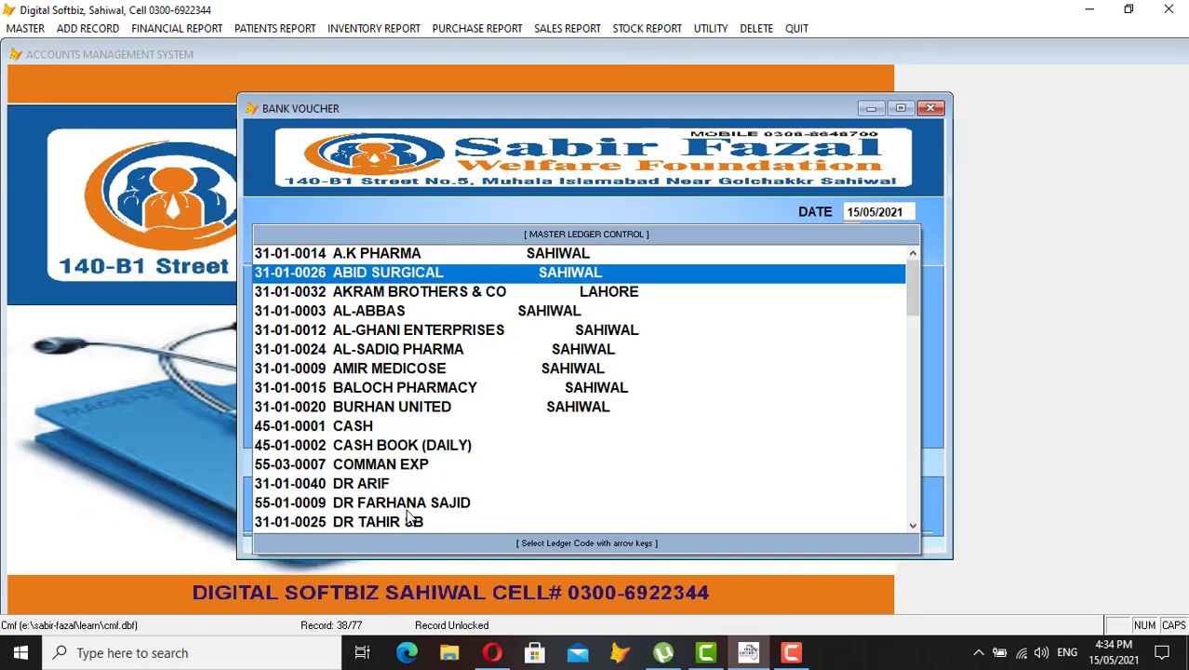
pyautogui.press('Down')
pyautogui.press('Down')
pyautogui.press('Down')
pyautogui.press('Down')
pyautogui.press('Down')
pyautogui.press('Down')
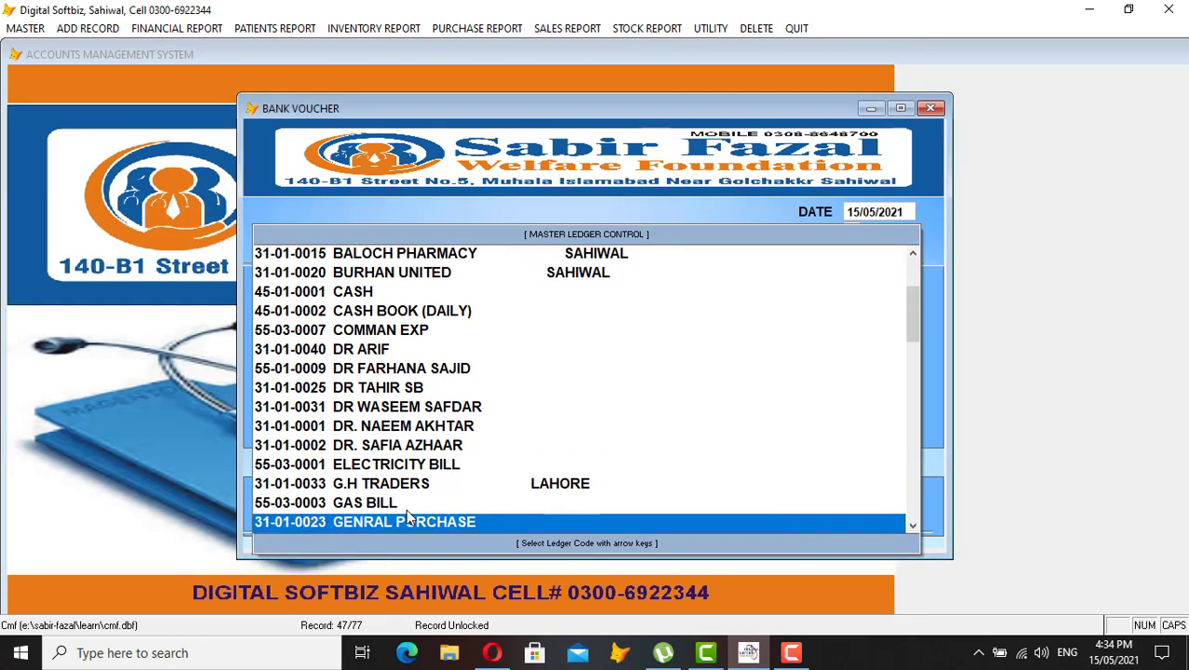
pyautogui.press('Up')
pyautogui.press('Up')
pyautogui.press('Down')
pyautogui.press('Down')
pyautogui.press('Down')
pyautogui.press('Down')
pyautogui.press('Down')
pyautogui.press('Down')
pyautogui.press('Down')
pyautogui.press('Down')
pyautogui.press('Down')
pyautogui.press('Down')
pyautogui.press('Down')
pyautogui.press('Down')
pyautogui.press('Down')
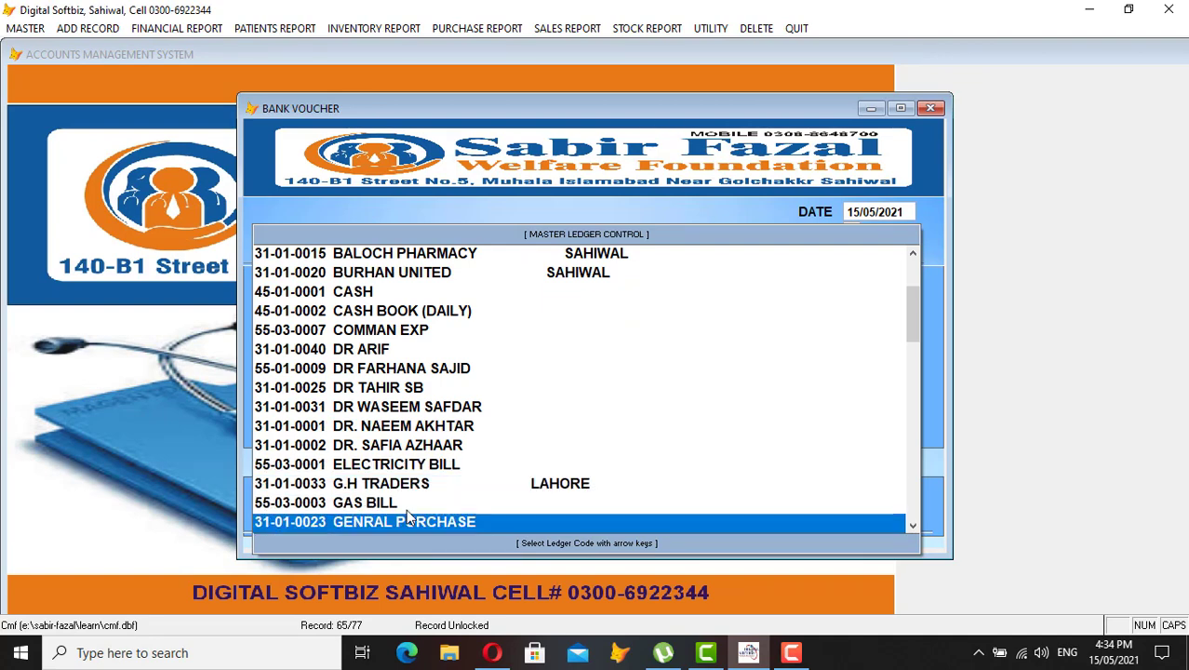
pyautogui.press('Up')
pyautogui.press('Up')
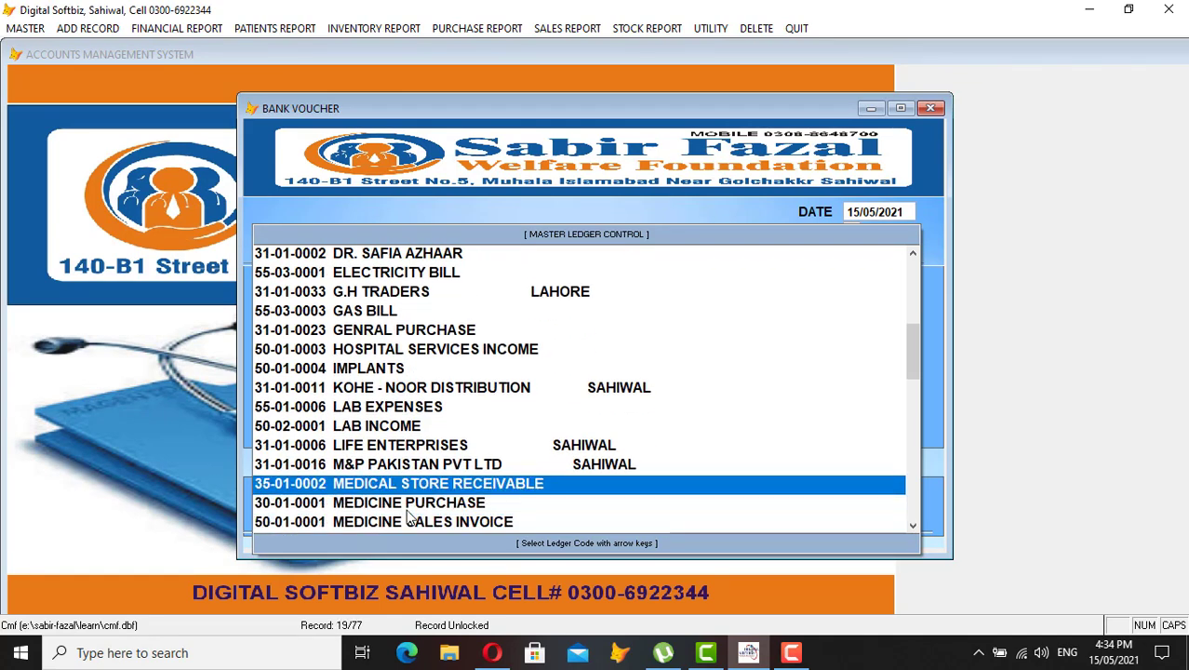
pyautogui.press('Return')
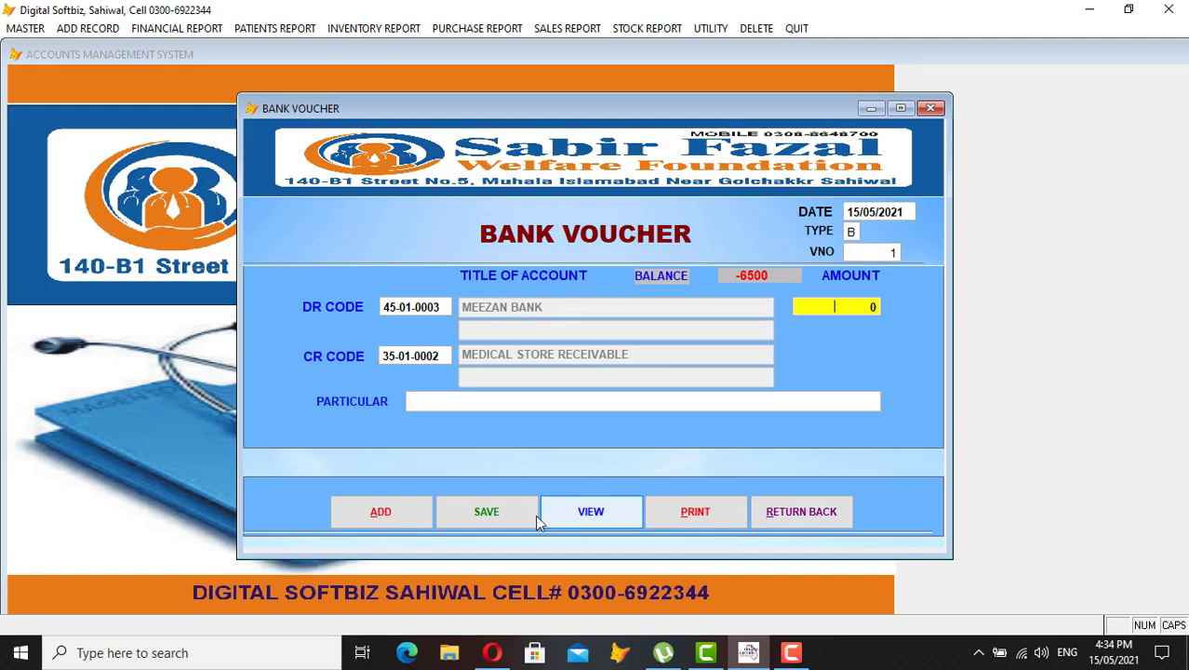
pyautogui.click(819, 519)
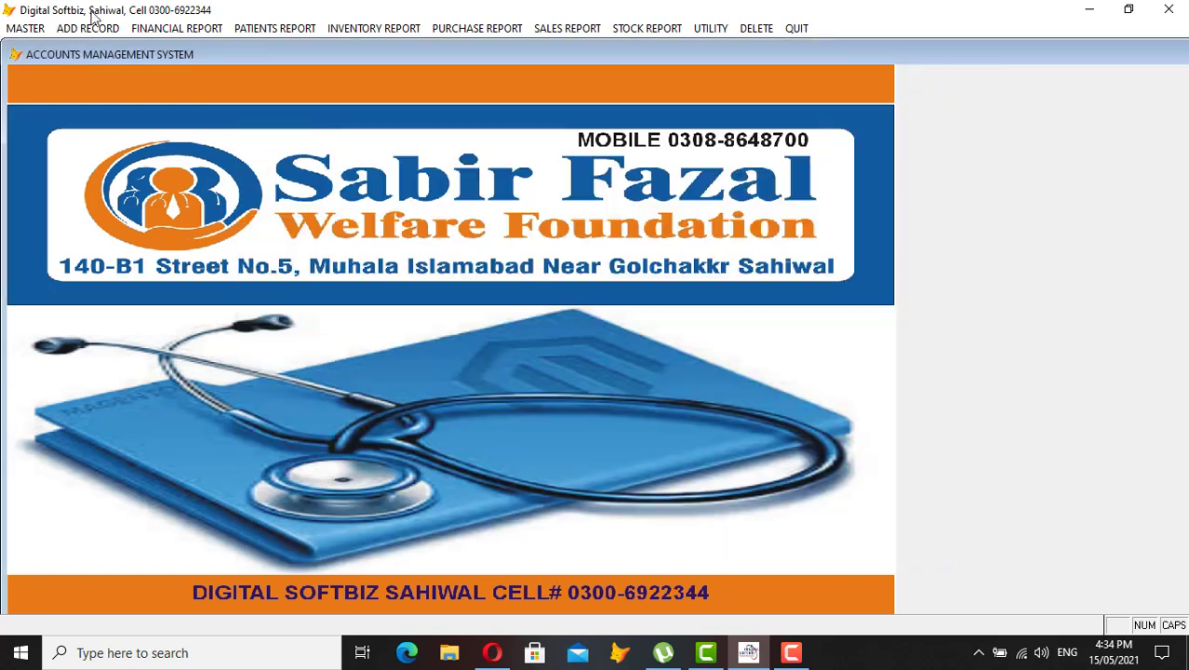
pyautogui.click(90, 28)
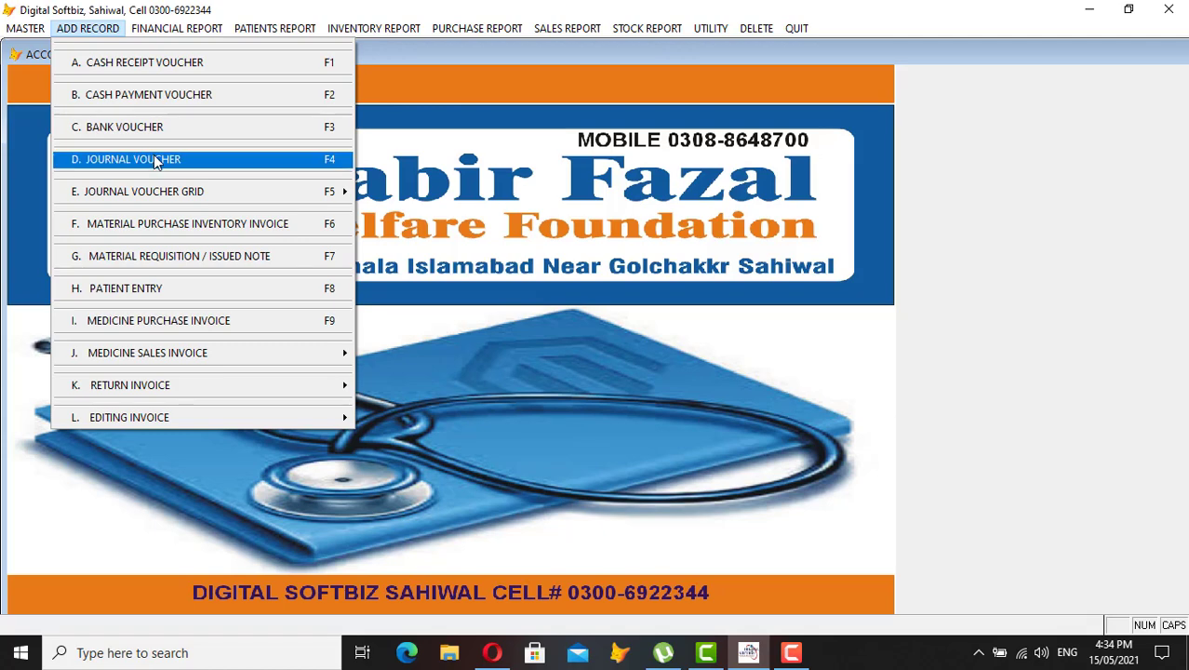
# Open and close the Journal Voucher form, then bring up the Master menu
pyautogui.click(156, 161)
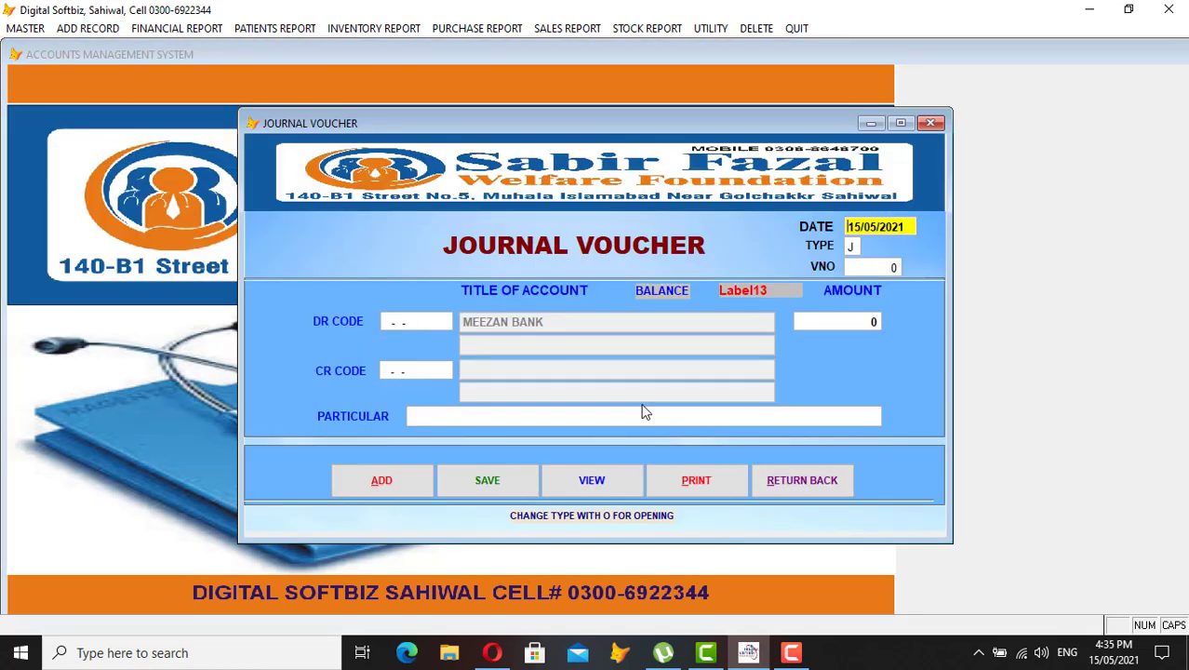
pyautogui.click(802, 481)
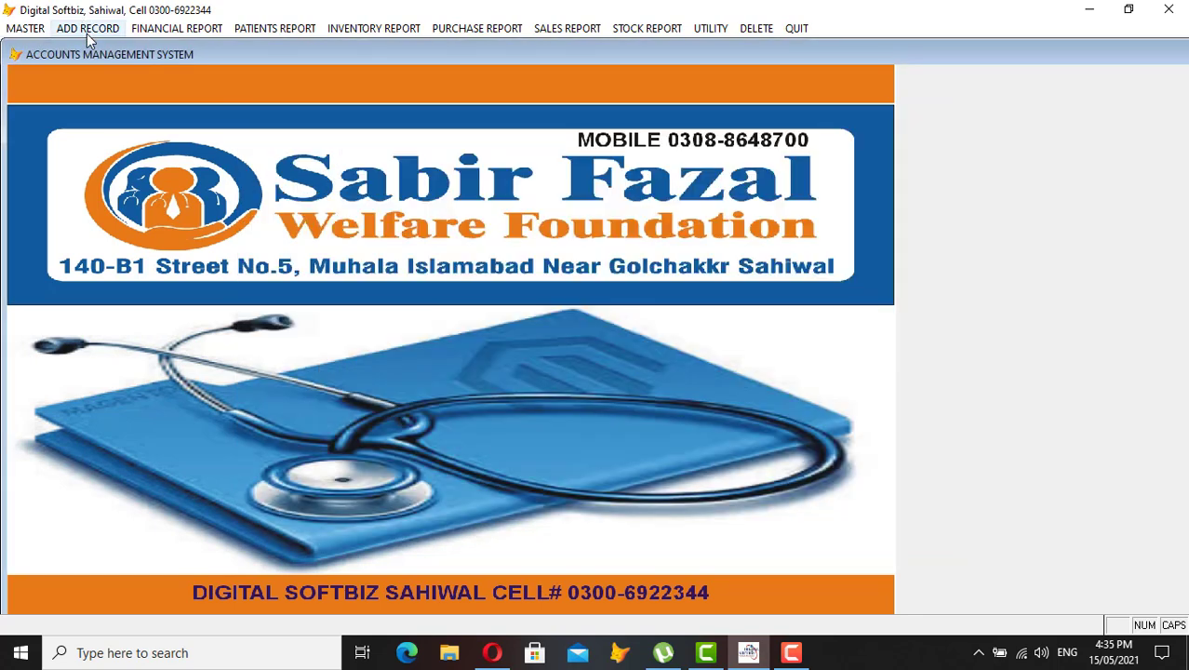
pyautogui.click(88, 30)
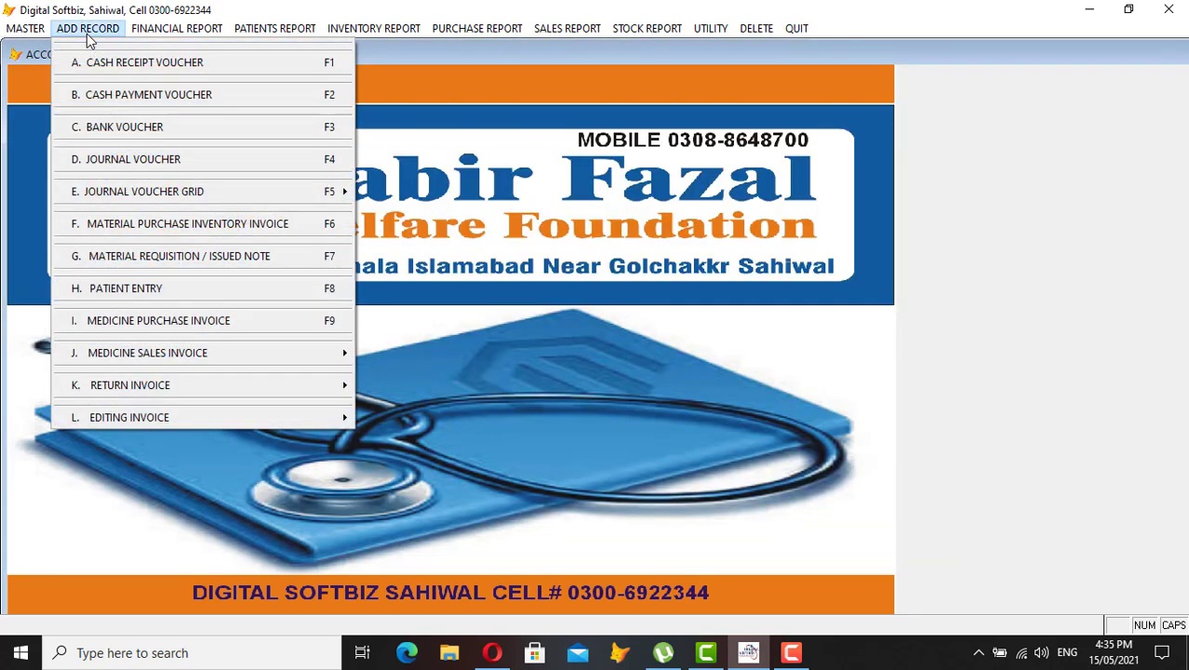
pyautogui.moveTo(37, 30)
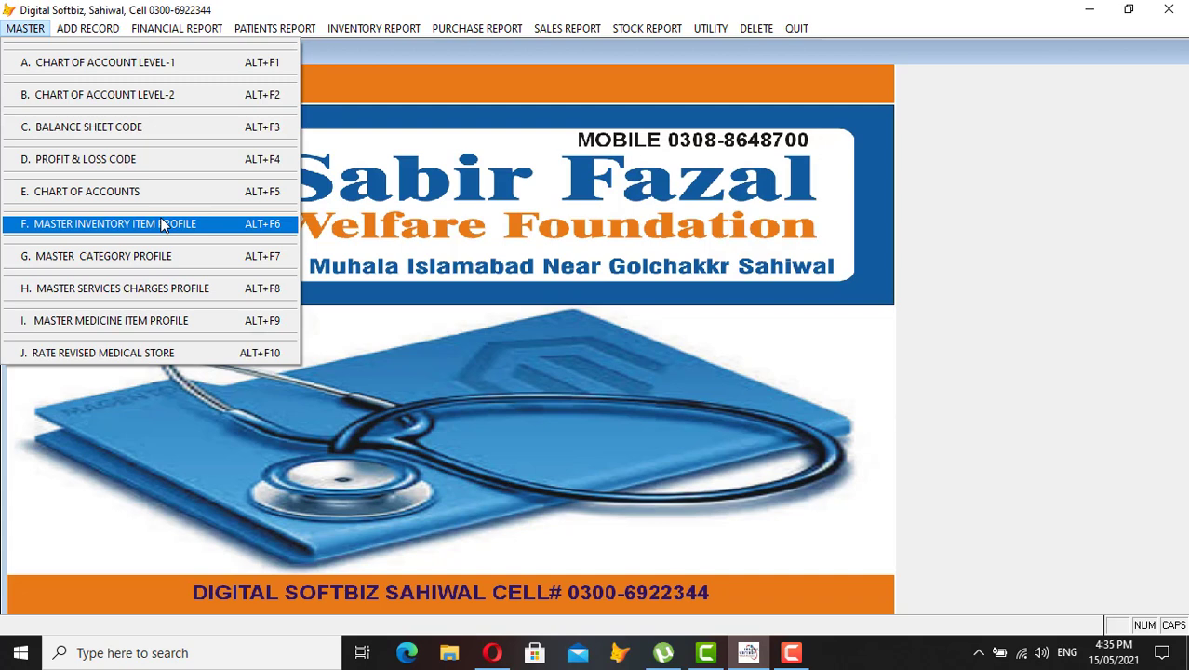
# Open the inventory item profile and browse existing items like LAB EQUIPMENT and PANADOL TAB in full view
pyautogui.click(111, 225)
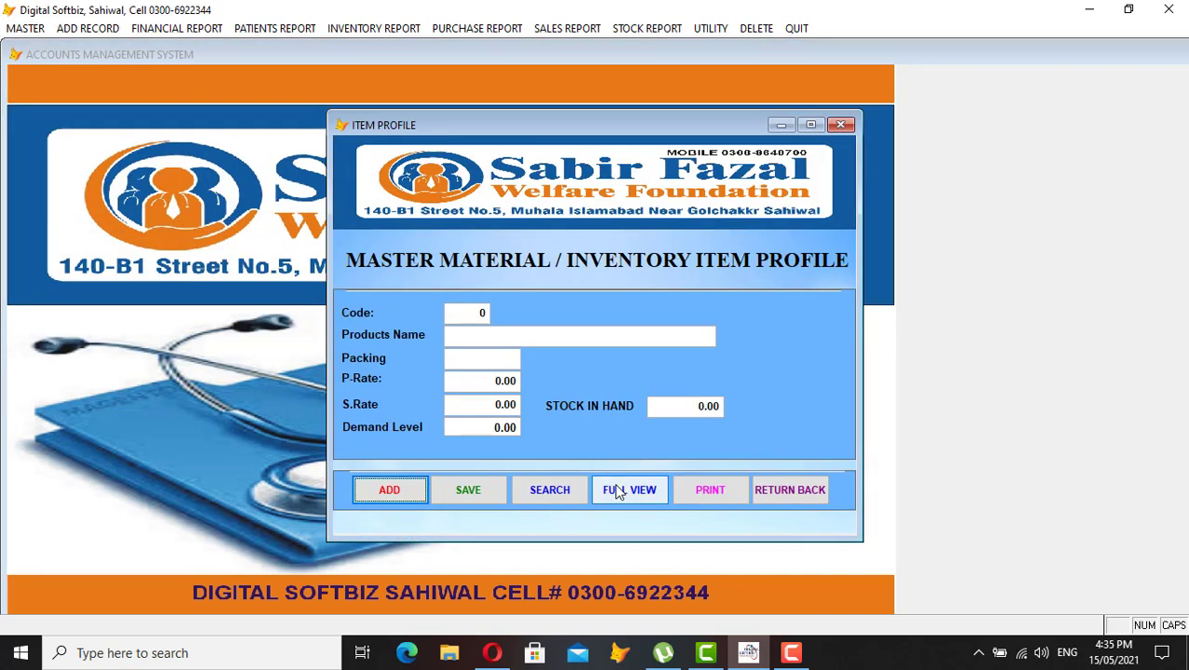
pyautogui.click(617, 489)
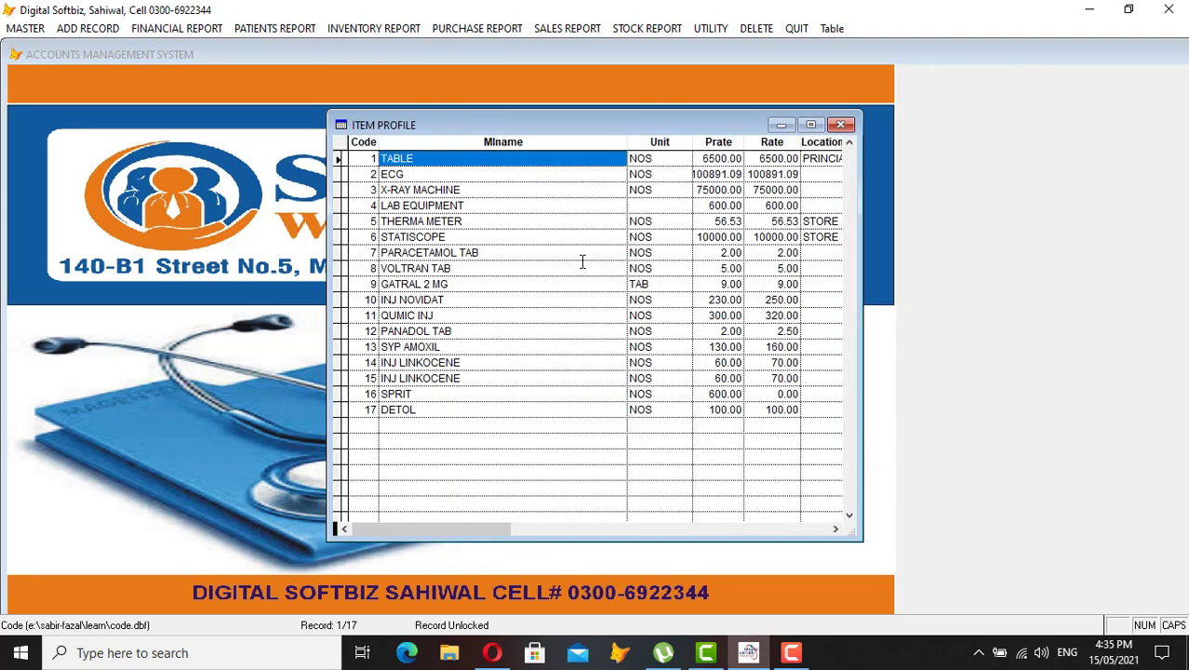
pyautogui.press('Down')
pyautogui.press('Down')
pyautogui.press('Down')
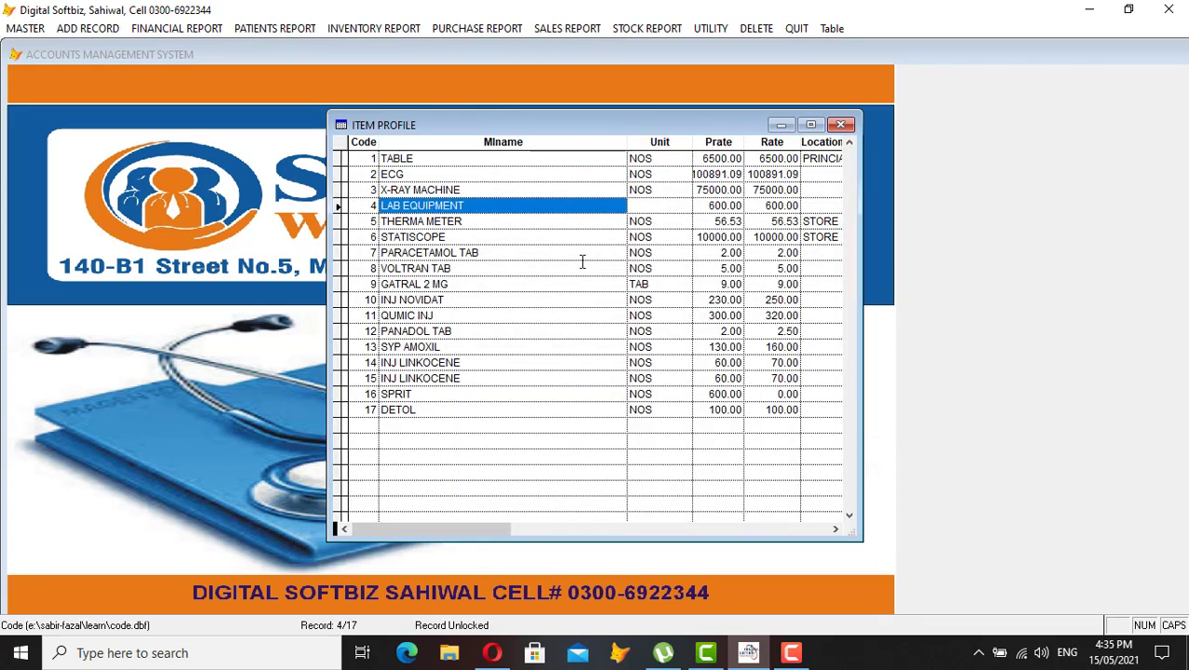
pyautogui.press('Down')
pyautogui.press('Up')
pyautogui.press('Down')
pyautogui.press('Down')
pyautogui.press('Down')
pyautogui.press('Down')
pyautogui.press('Down')
pyautogui.press('Down')
pyautogui.press('Down')
pyautogui.press('Down')
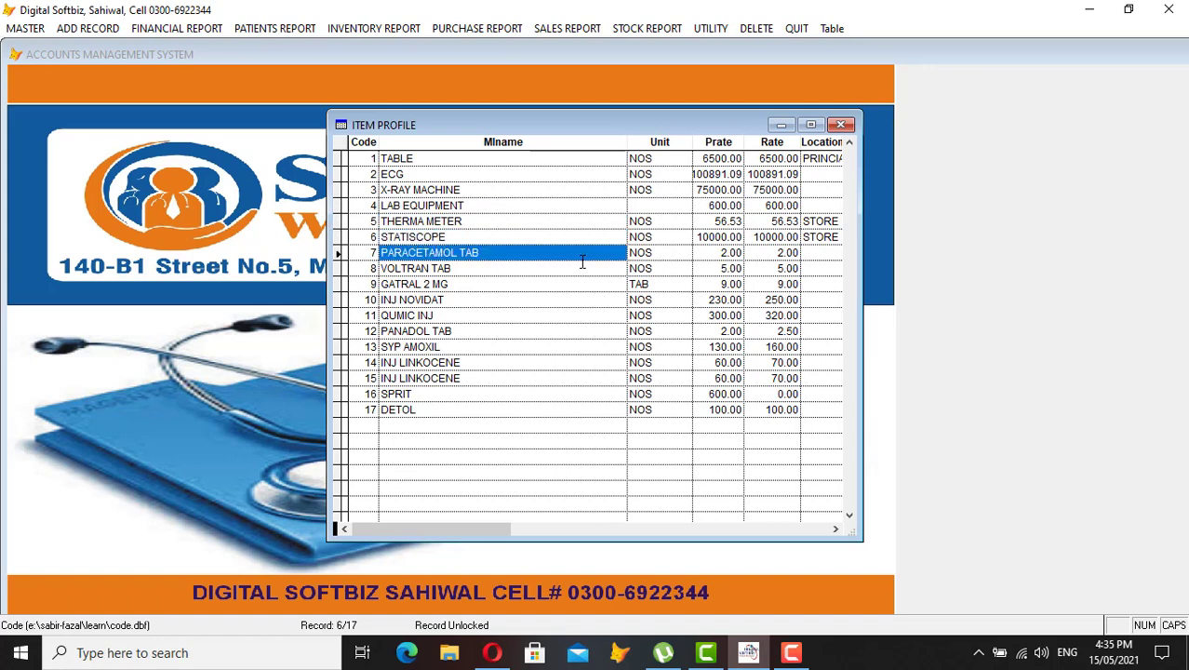
pyautogui.press('Down')
pyautogui.press('Down')
pyautogui.press('Down')
pyautogui.press('Up')
pyautogui.press('Up')
pyautogui.press('Up')
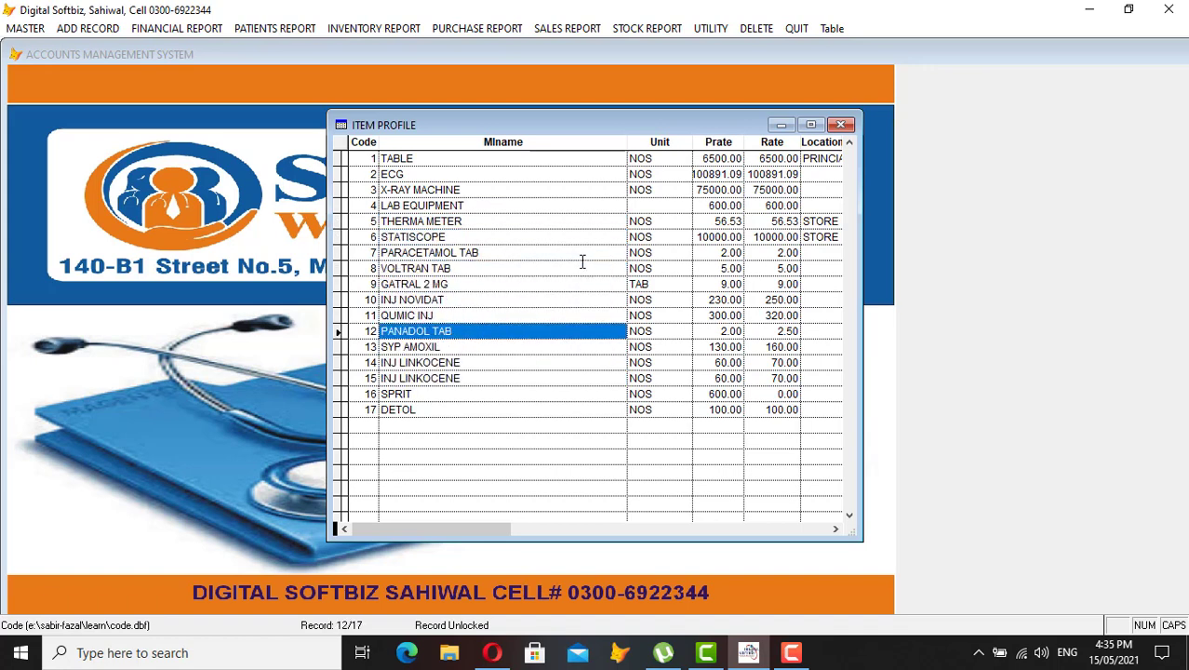
pyautogui.press('Escape')
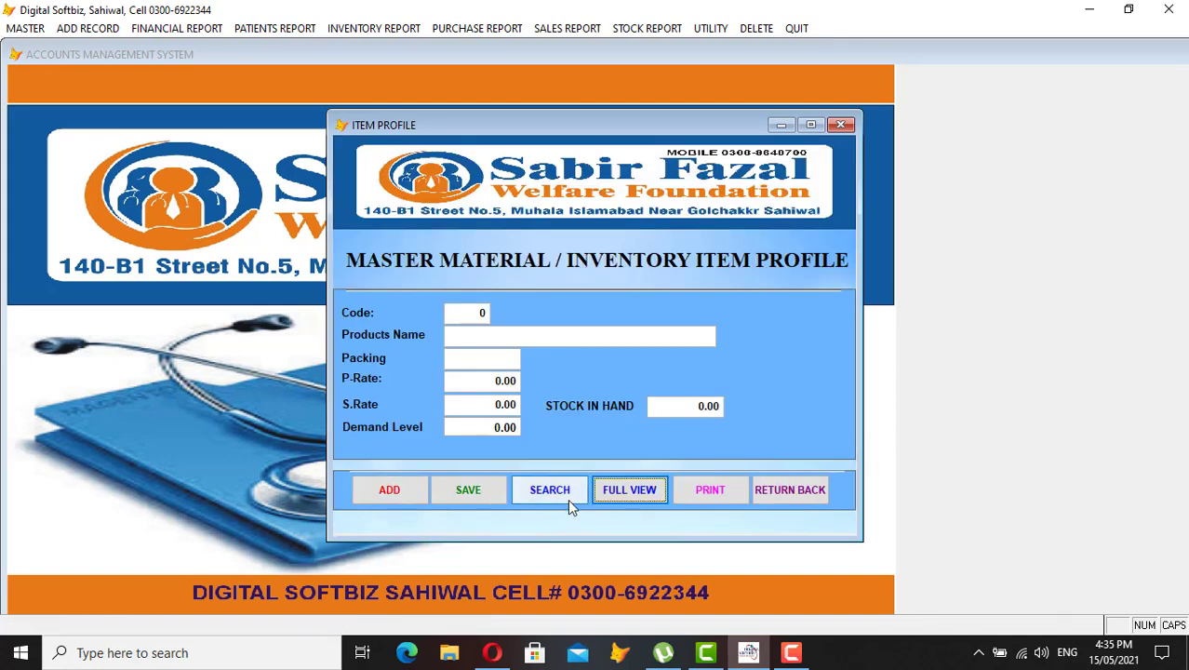
pyautogui.click(609, 495)
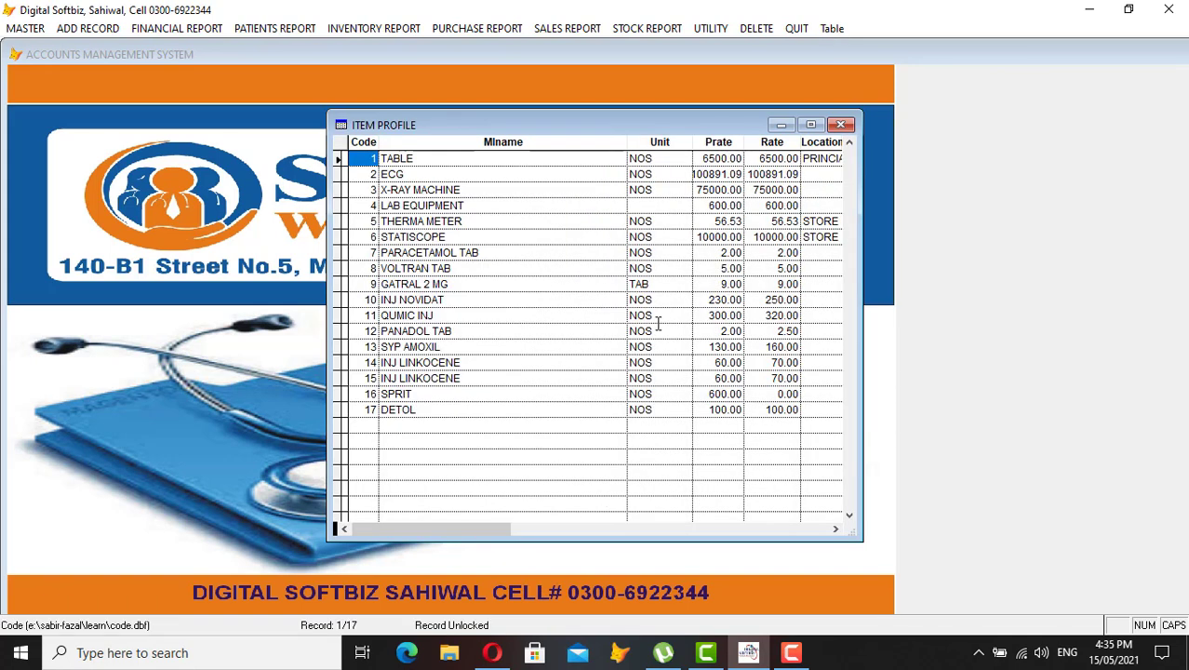
pyautogui.press('Escape')
# Add item 18 FAN with rate 3000, demand level 10 and 20 in stock, then close the profile
pyautogui.click(409, 491)
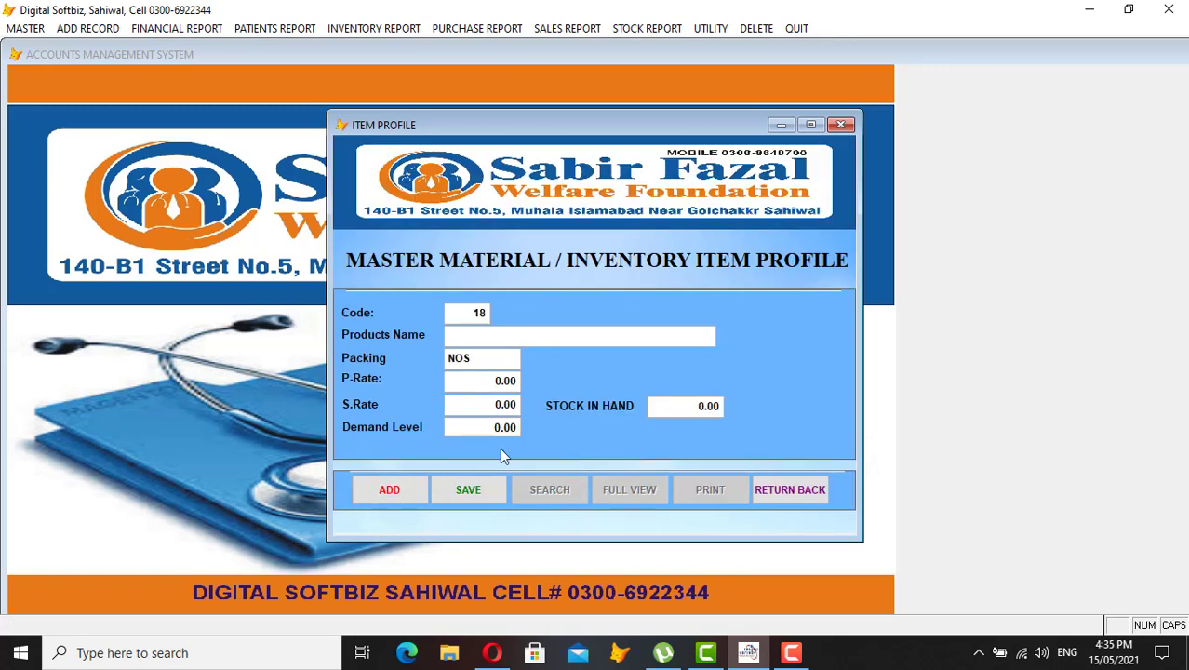
pyautogui.write('FAN')
pyautogui.press('Return')
pyautogui.press('Return')
pyautogui.write('3000')
pyautogui.press('Return')
pyautogui.press('Return')
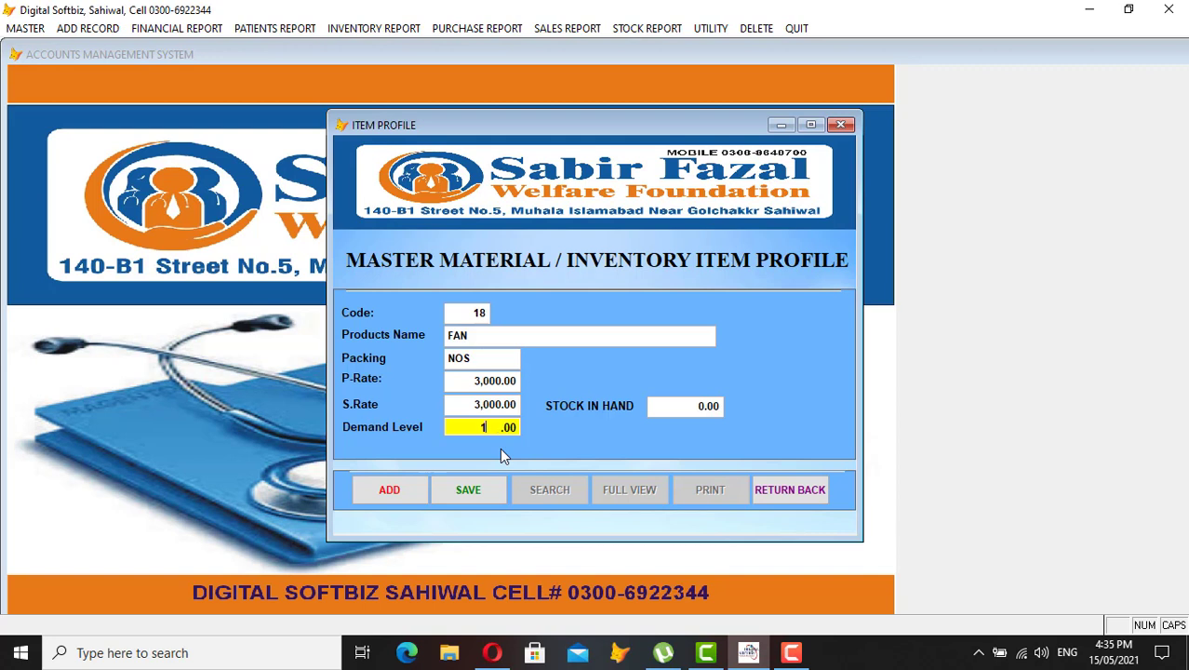
pyautogui.write('10')
pyautogui.press('Return')
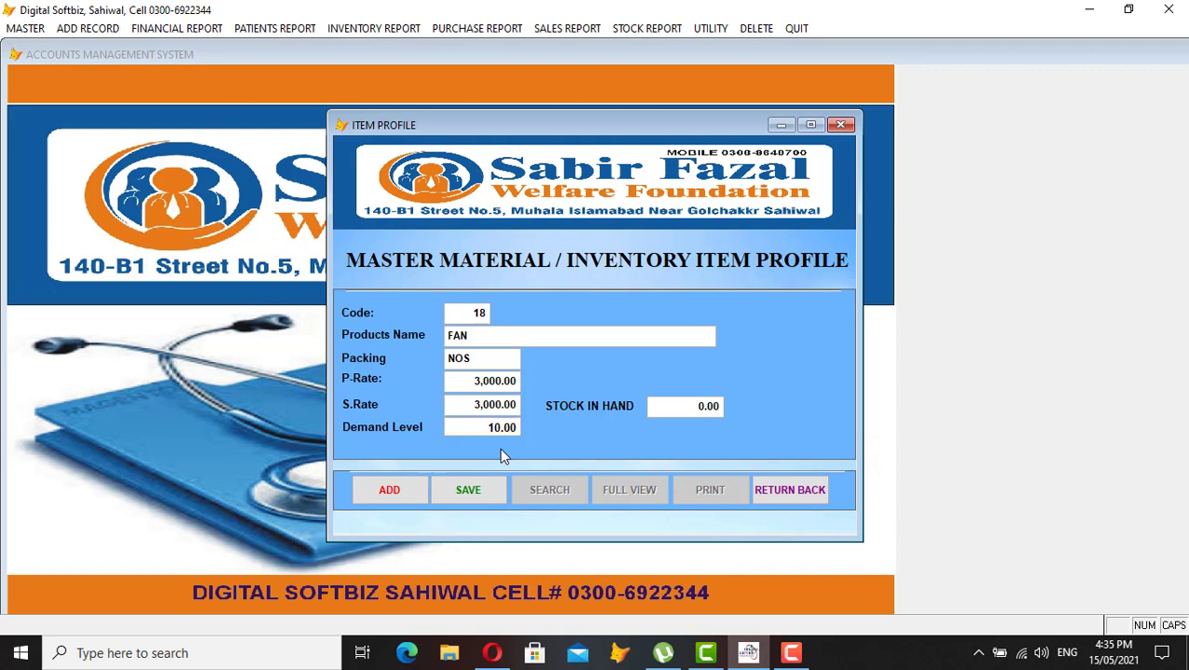
pyautogui.write('20')
pyautogui.press('Return')
pyautogui.press('Return')
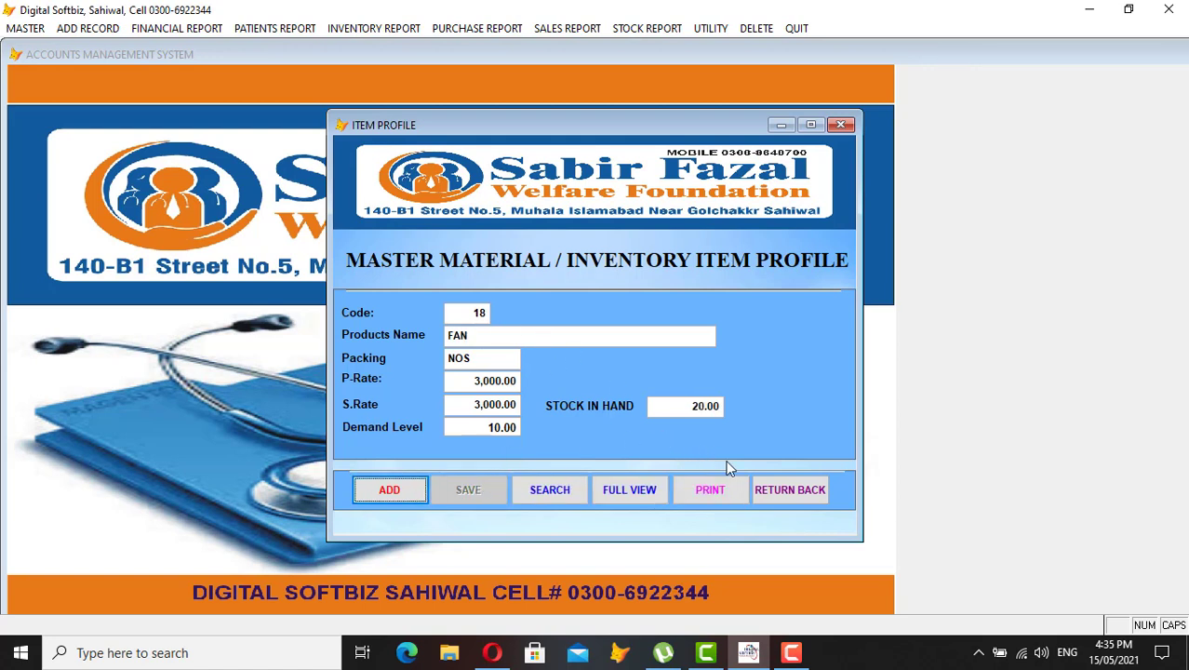
pyautogui.click(788, 488)
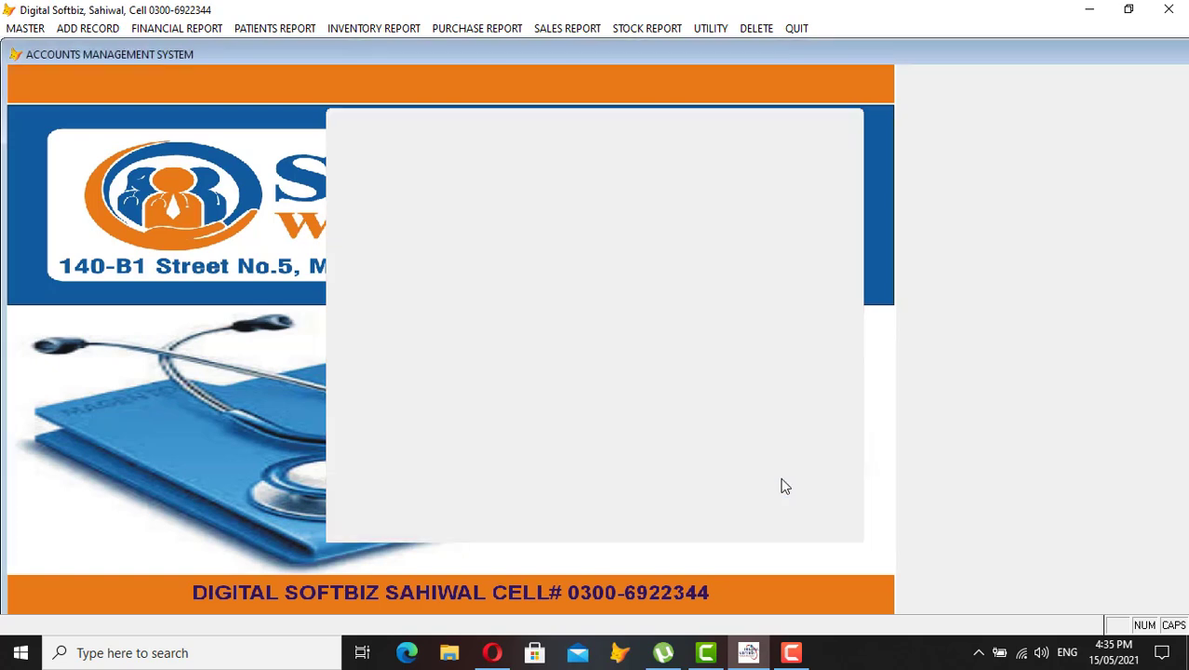
# Preview the Stock in Hand report for item codes 1–18, showing FAN at 20 units worth 60,000
pyautogui.click(25, 29)
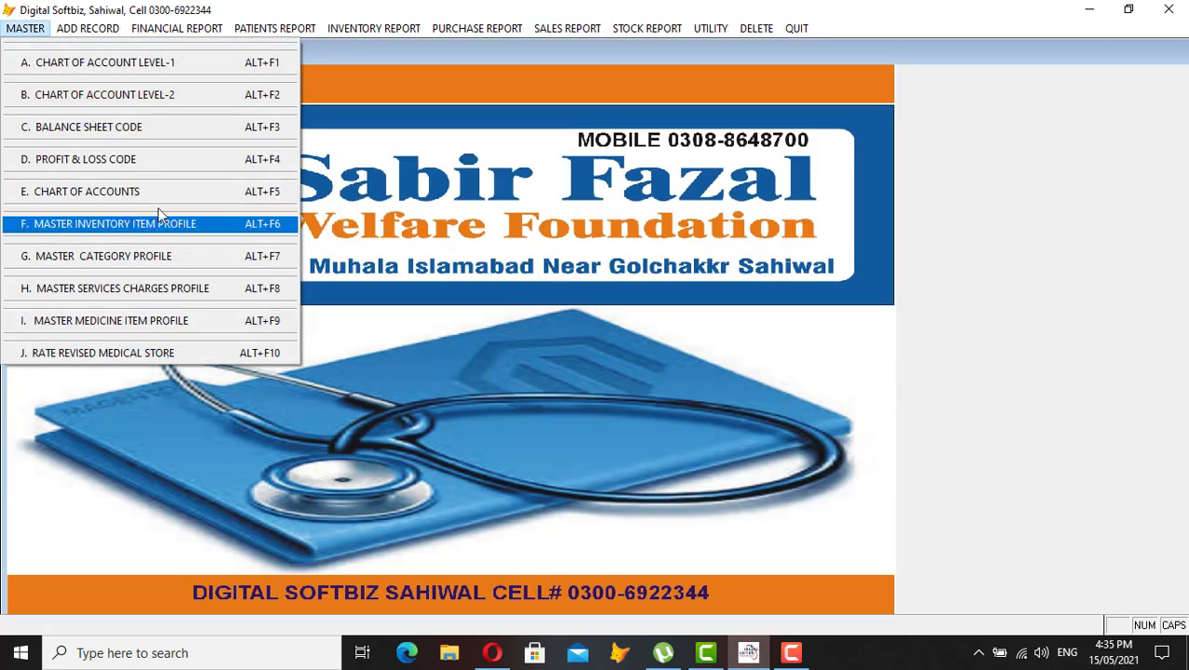
pyautogui.moveTo(563, 29)
pyautogui.moveTo(642, 29)
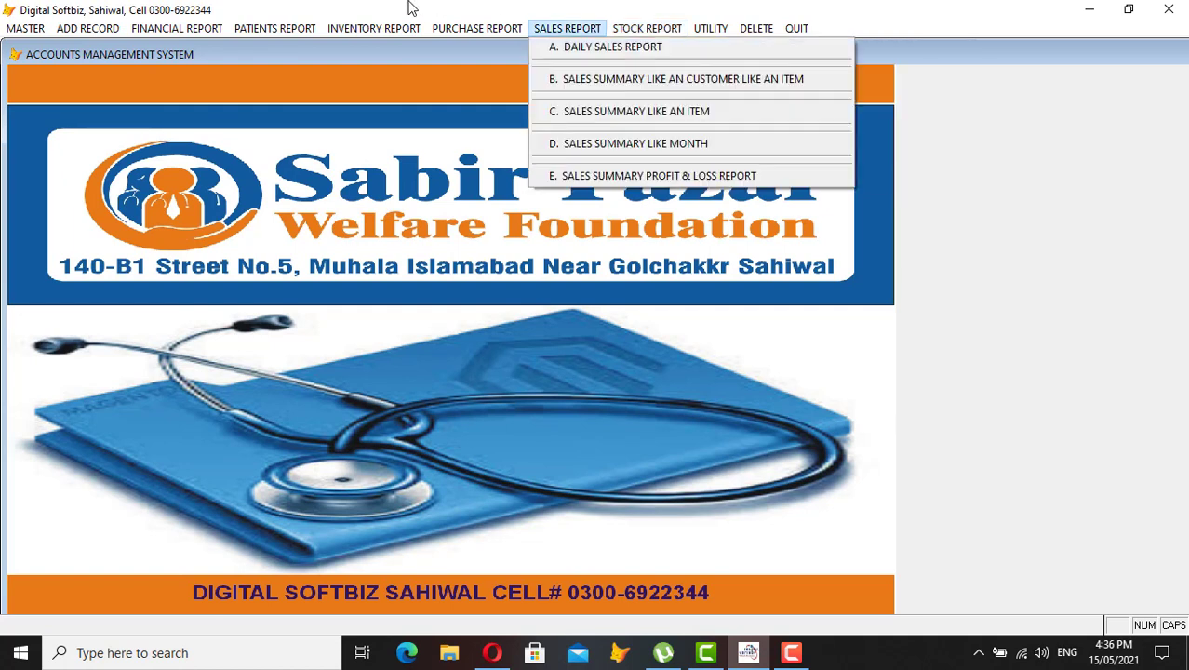
pyautogui.moveTo(378, 30)
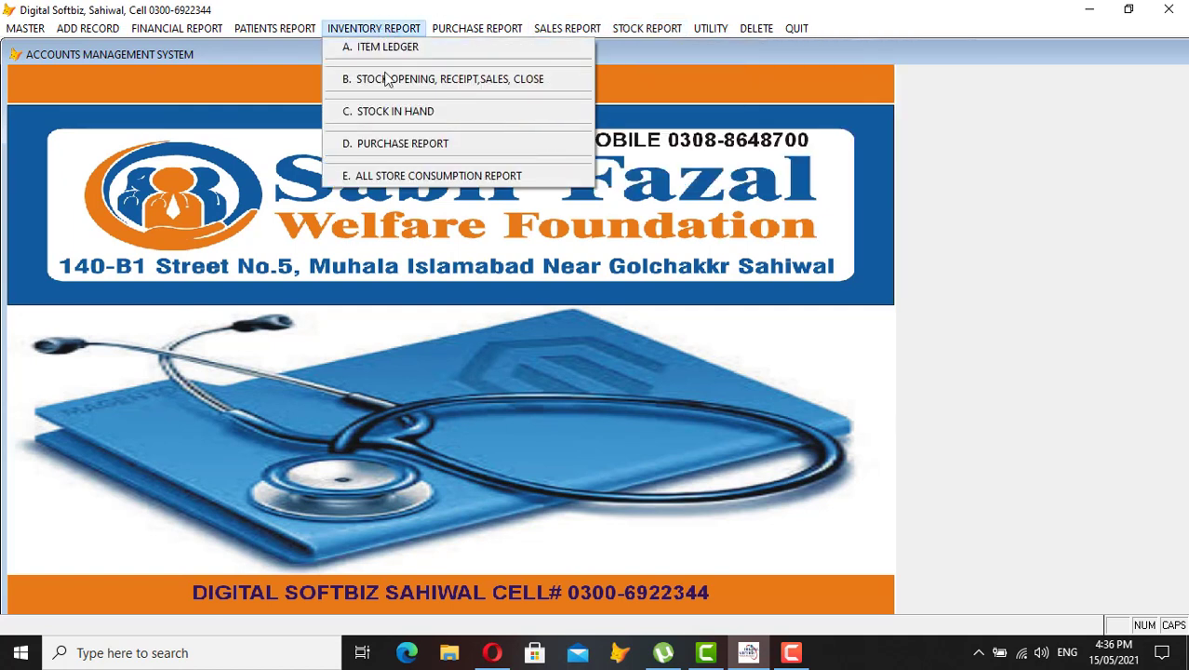
pyautogui.click(418, 112)
pyautogui.press('Return')
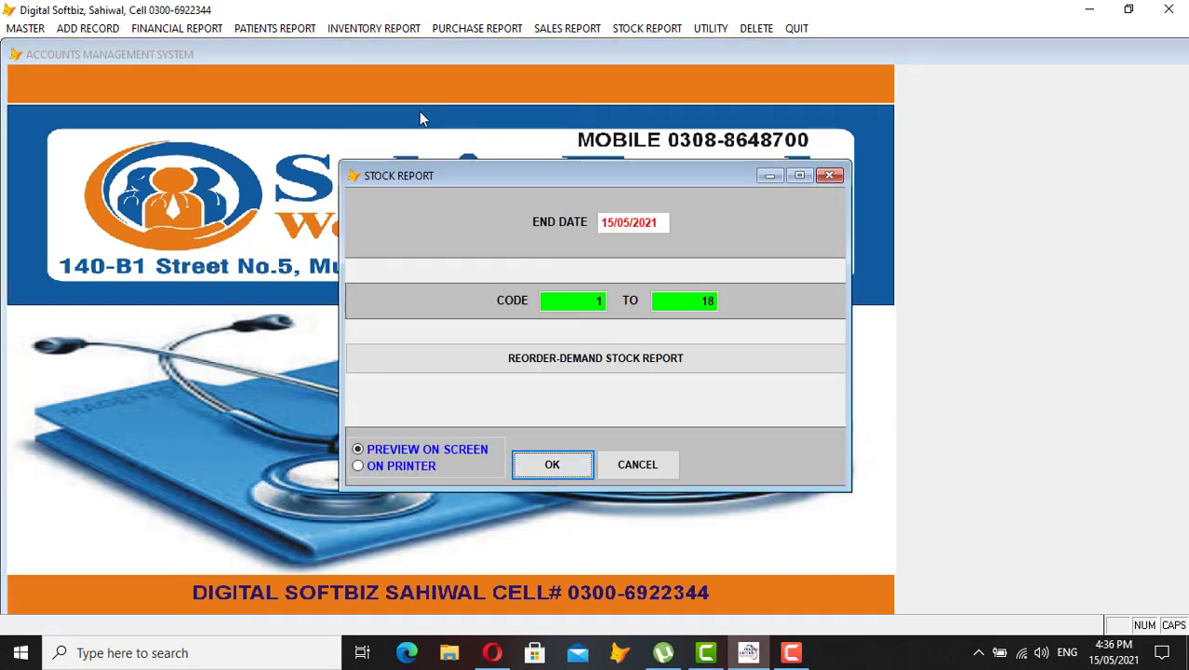
pyautogui.press('Return')
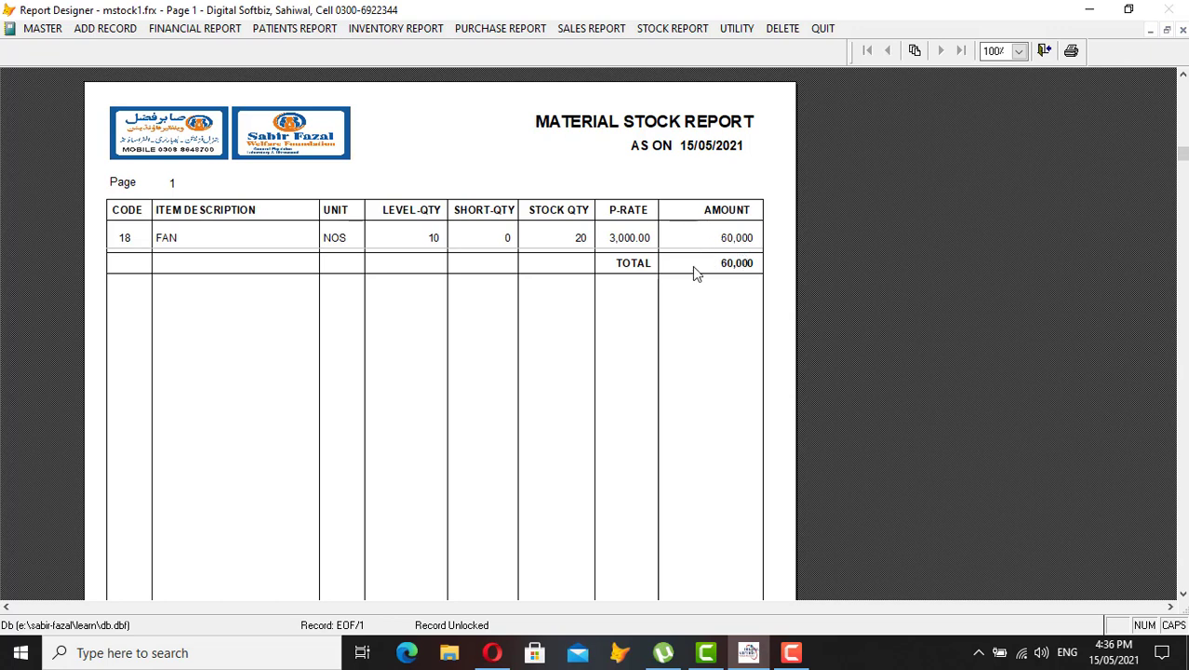
pyautogui.press('Escape')
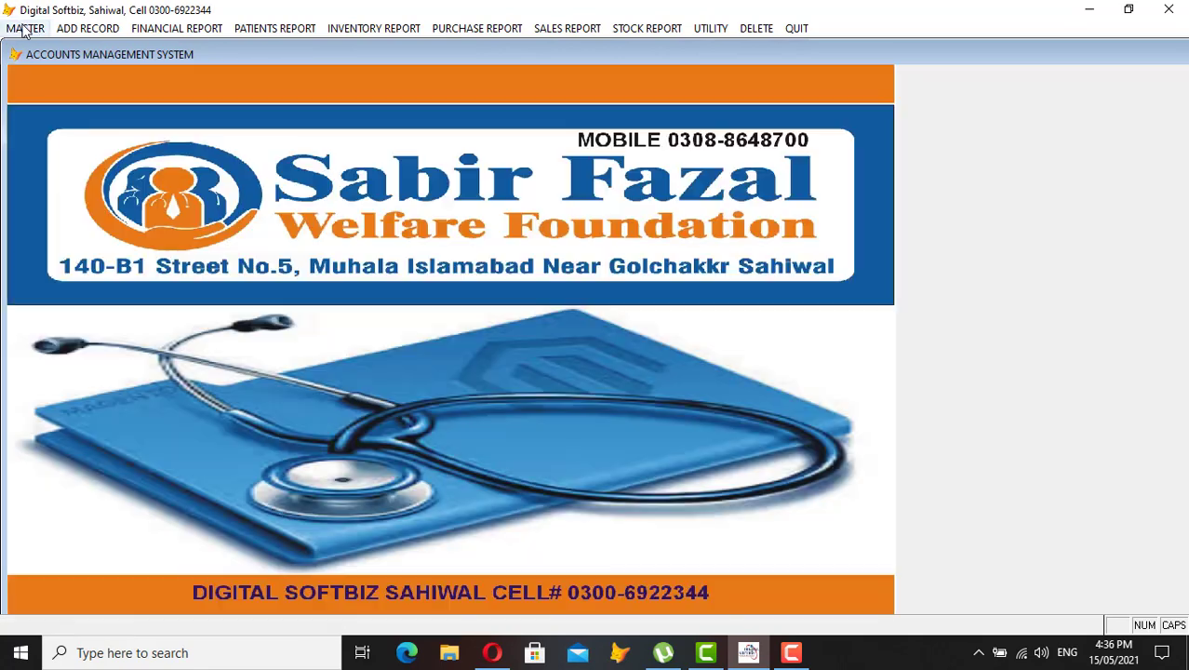
pyautogui.click(25, 28)
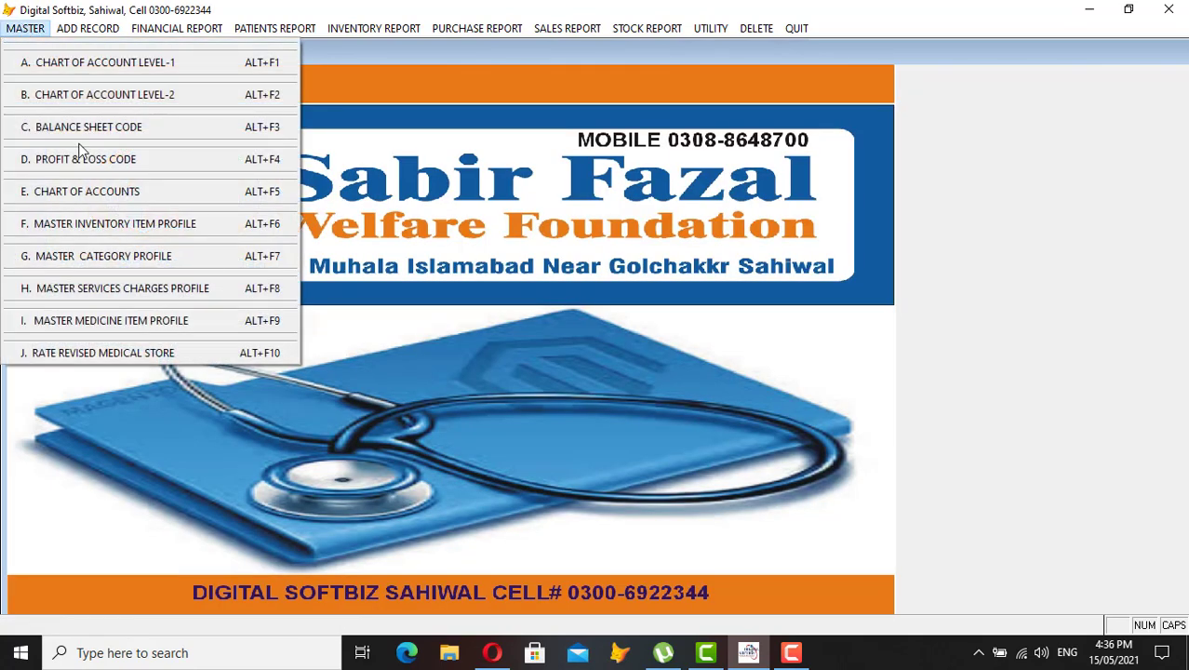
pyautogui.moveTo(109, 32)
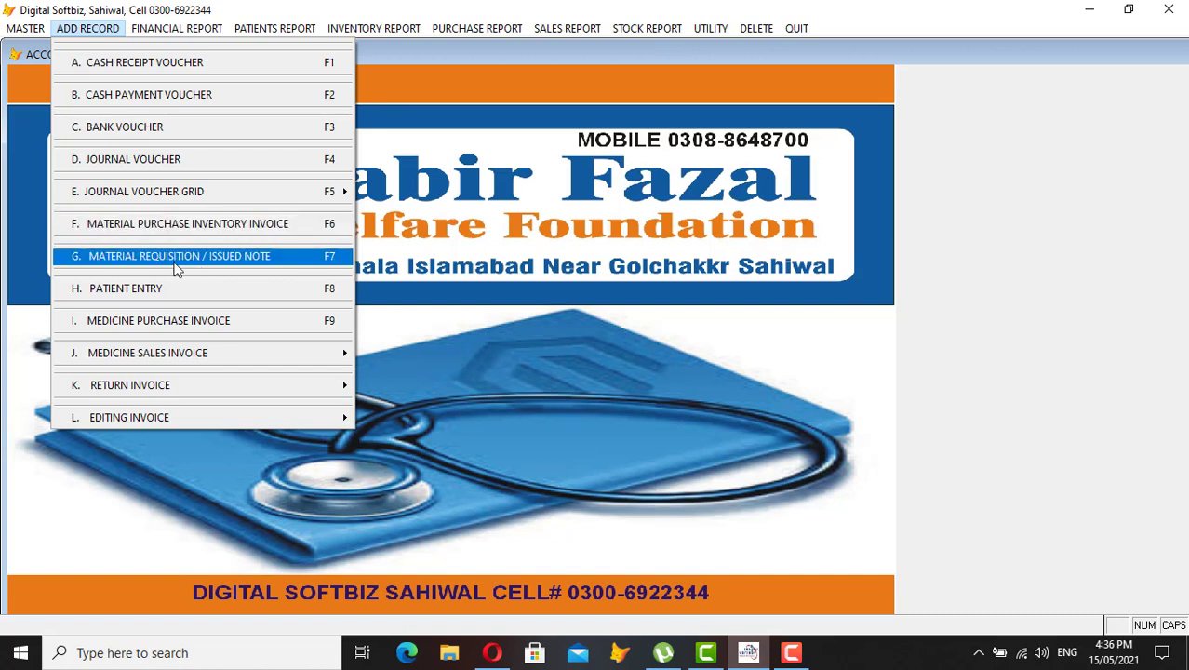
pyautogui.click(202, 258)
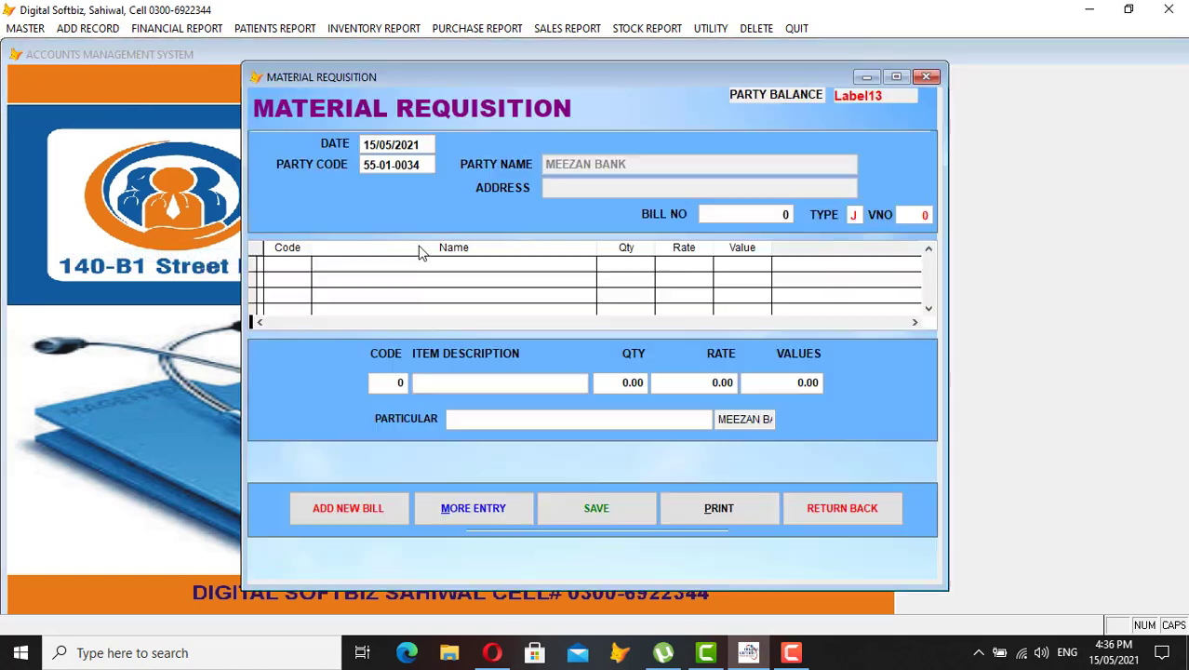
pyautogui.press('Return')
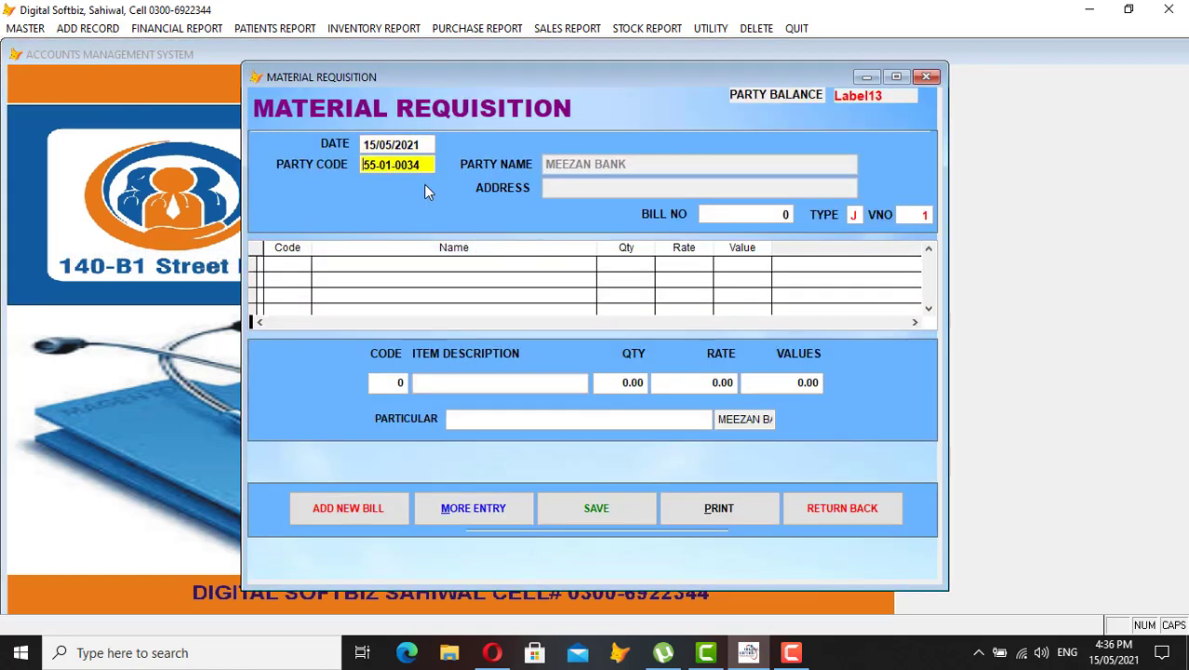
pyautogui.press('Return')
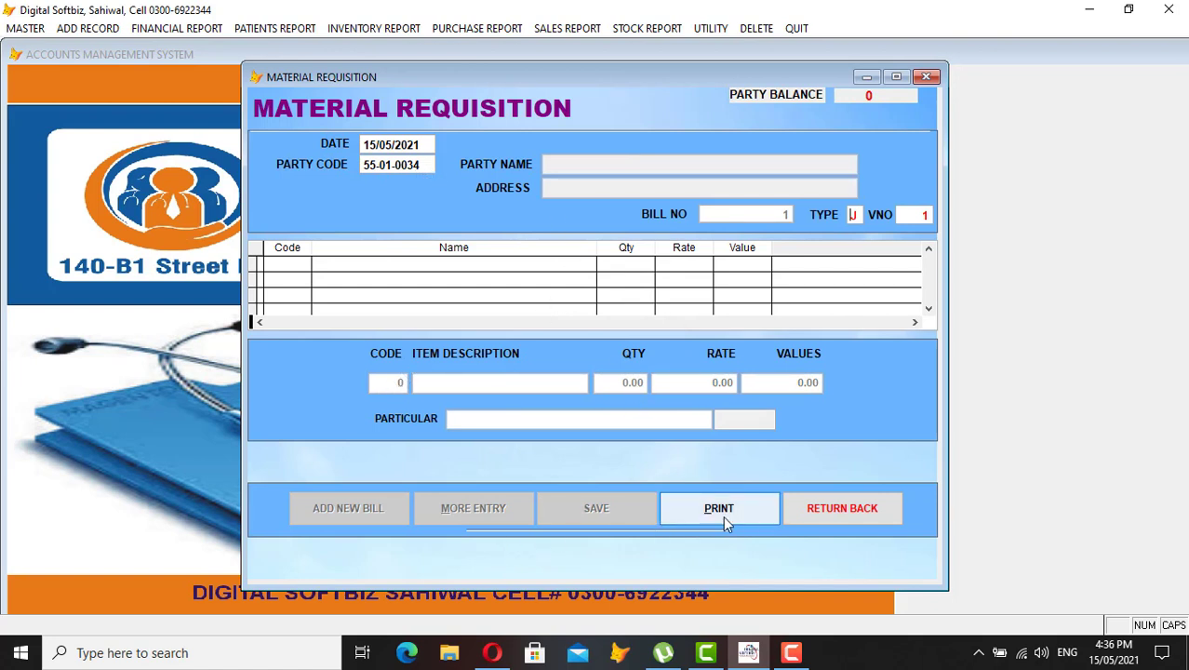
pyautogui.click(821, 518)
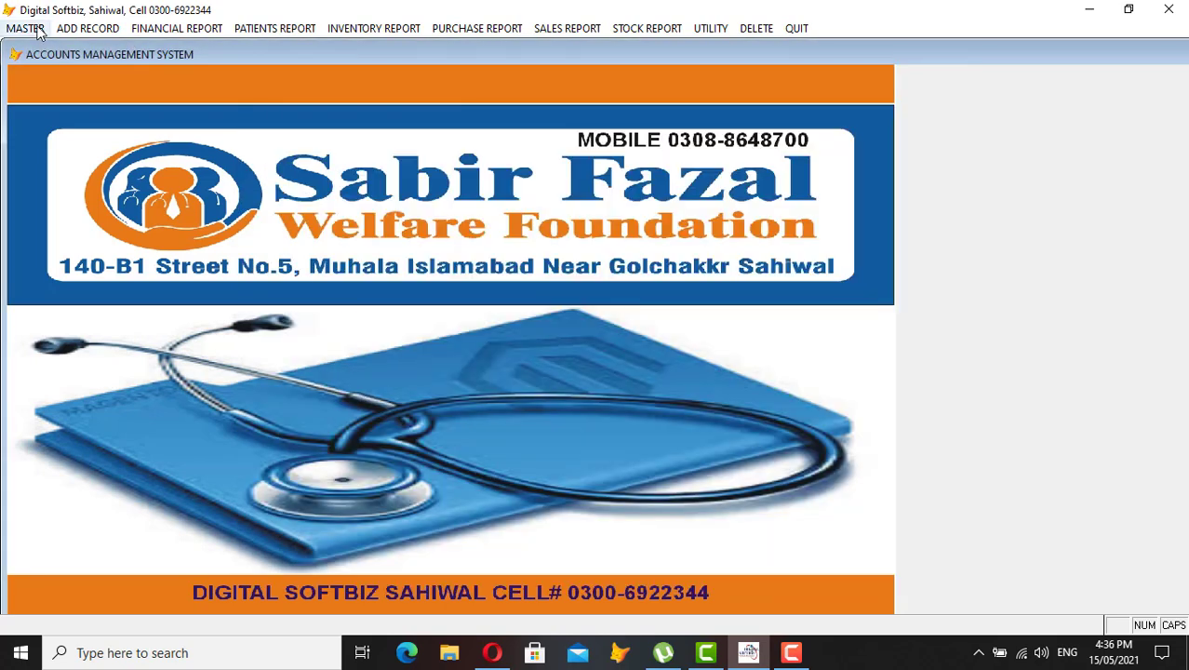
# Open the Brand / Category Profile and browse its categories (LAB, OINTMENT, SURGICAL) in full view
pyautogui.click(27, 29)
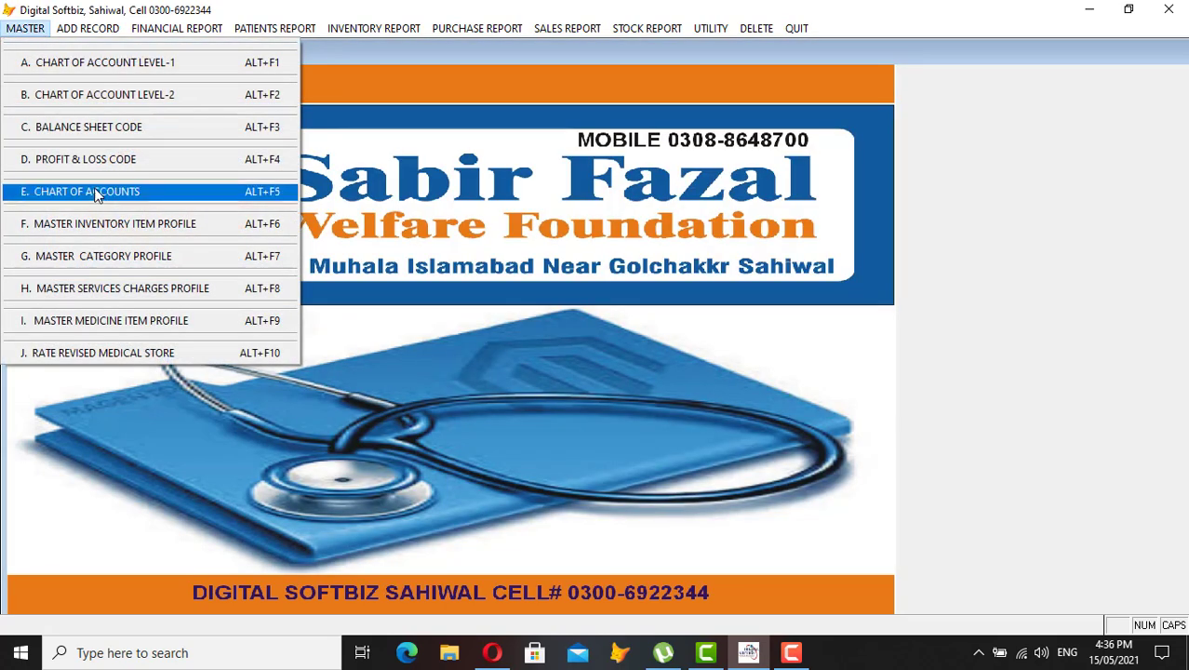
pyautogui.click(172, 265)
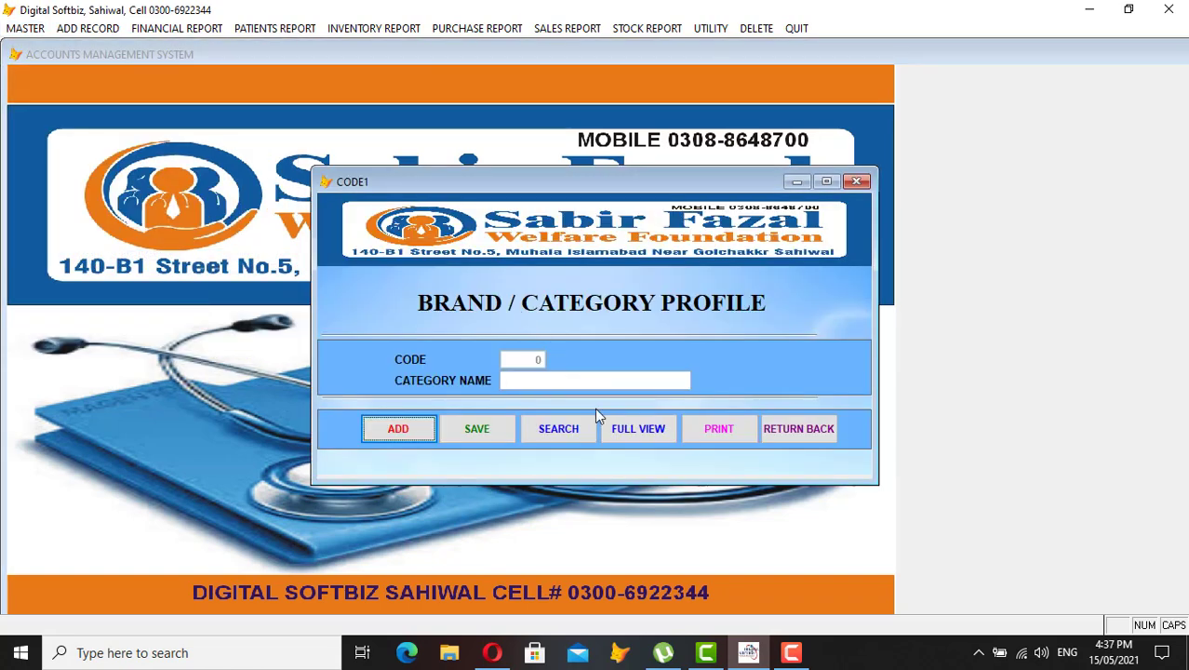
pyautogui.click(638, 428)
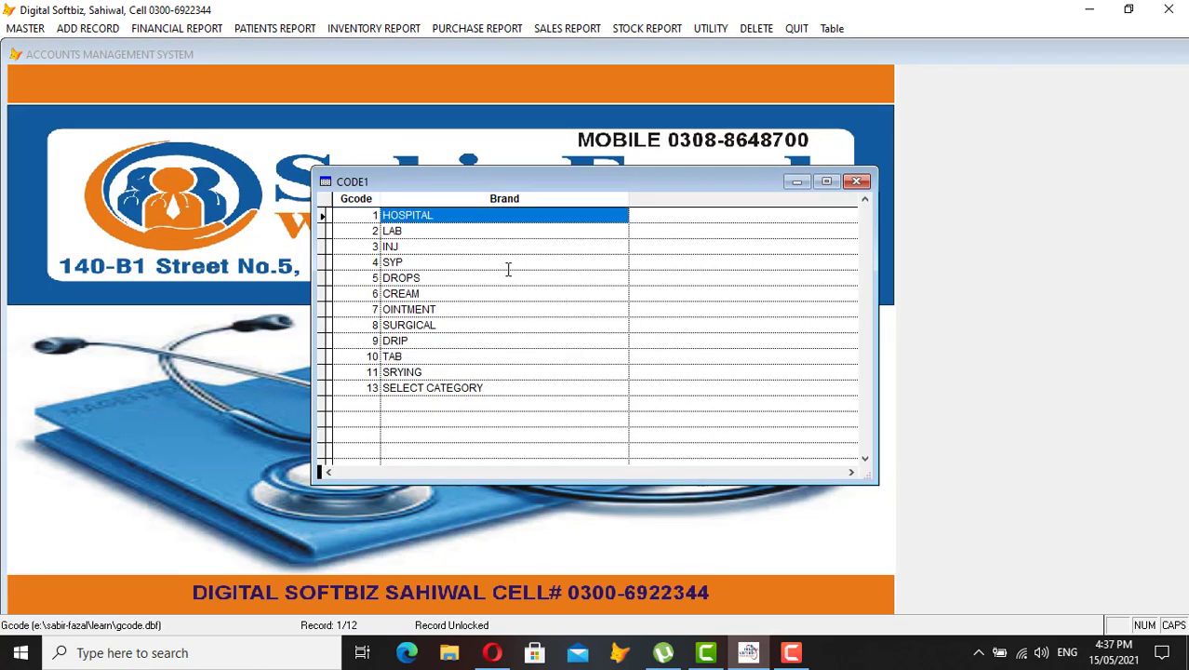
pyautogui.press('Down')
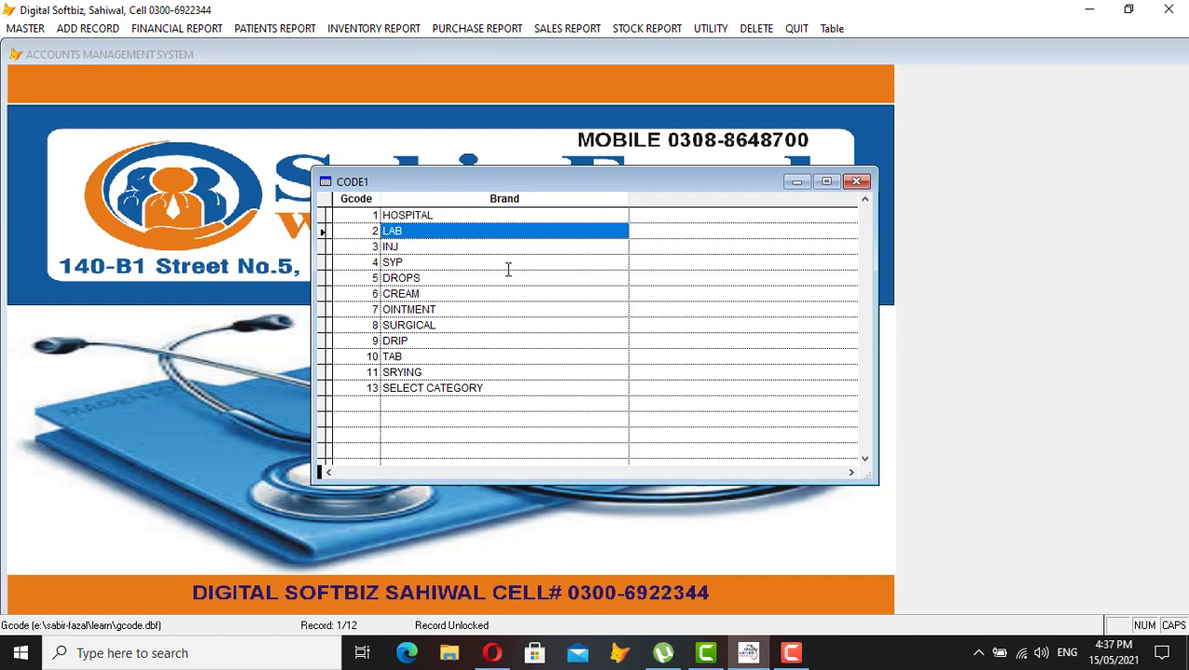
pyautogui.press('Down')
pyautogui.press('Down')
pyautogui.press('Down')
pyautogui.press('Down')
pyautogui.press('Down')
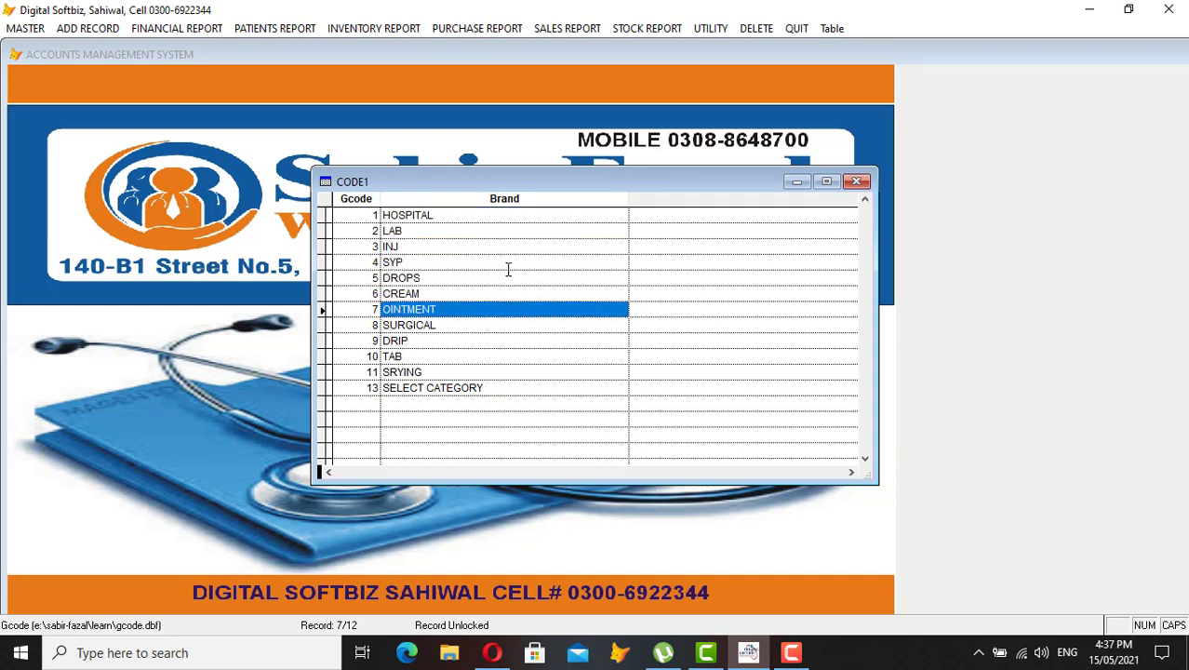
pyautogui.press('Down')
pyautogui.press('Up')
pyautogui.press('Escape')
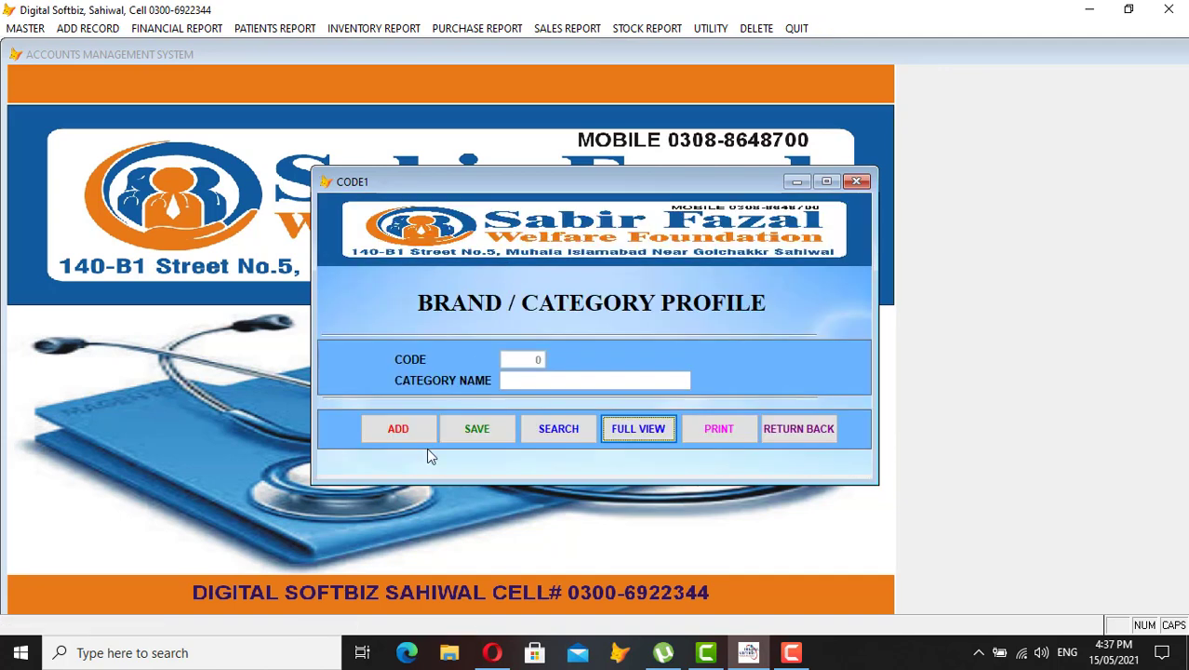
# Start a new category record with code 14, close the profile, and open the Master menu
pyautogui.click(398, 430)
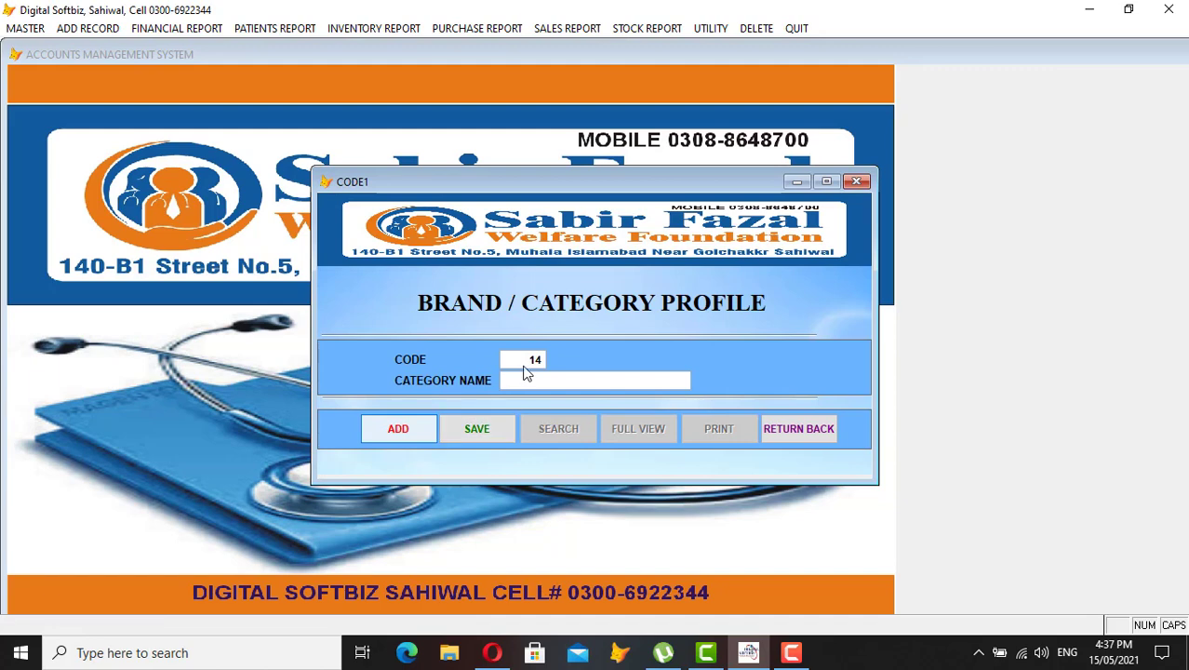
pyautogui.click(798, 429)
pyautogui.click(28, 28)
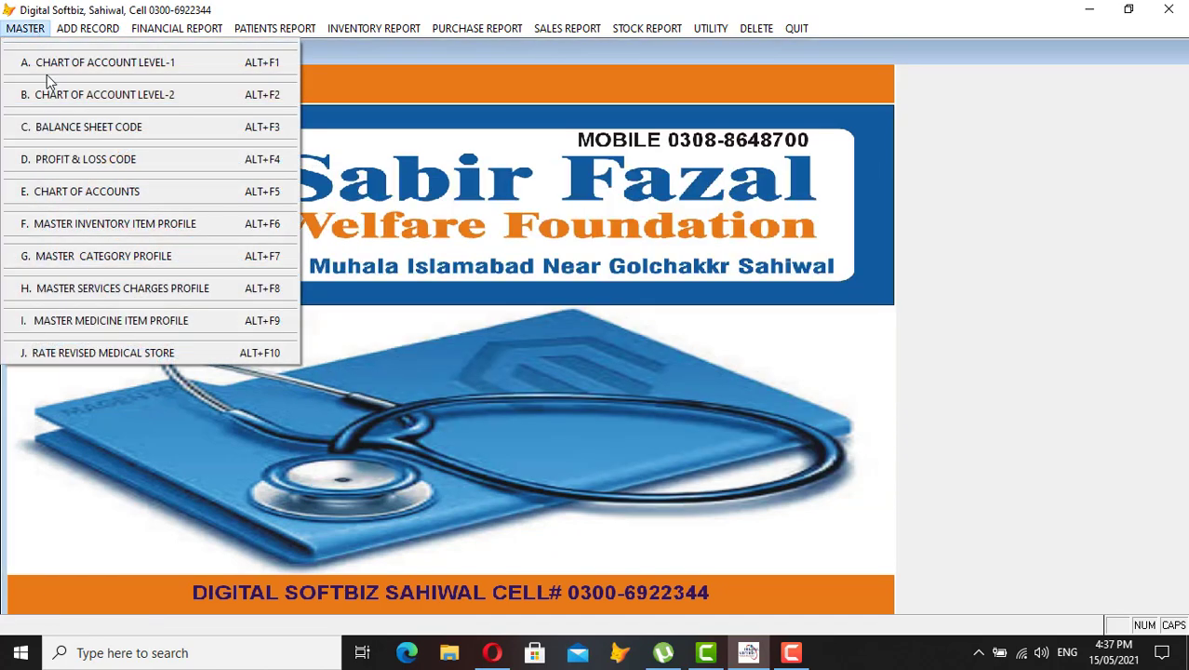
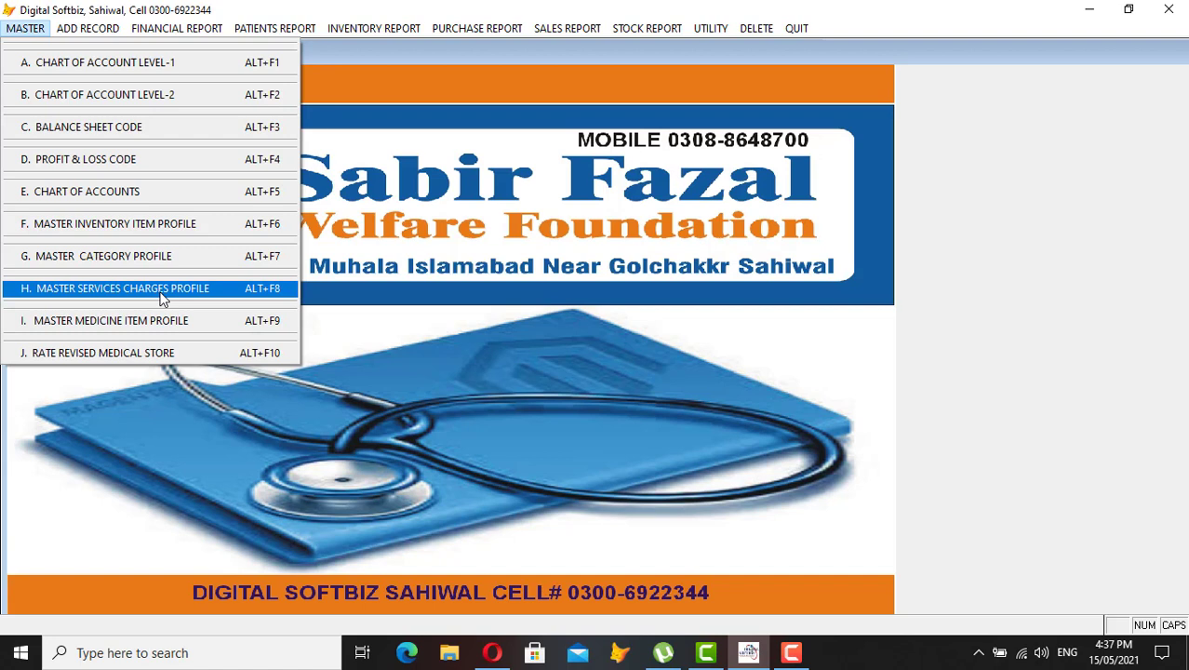
# Open the Master Services Category form and show all service records in full view
pyautogui.click(91, 296)
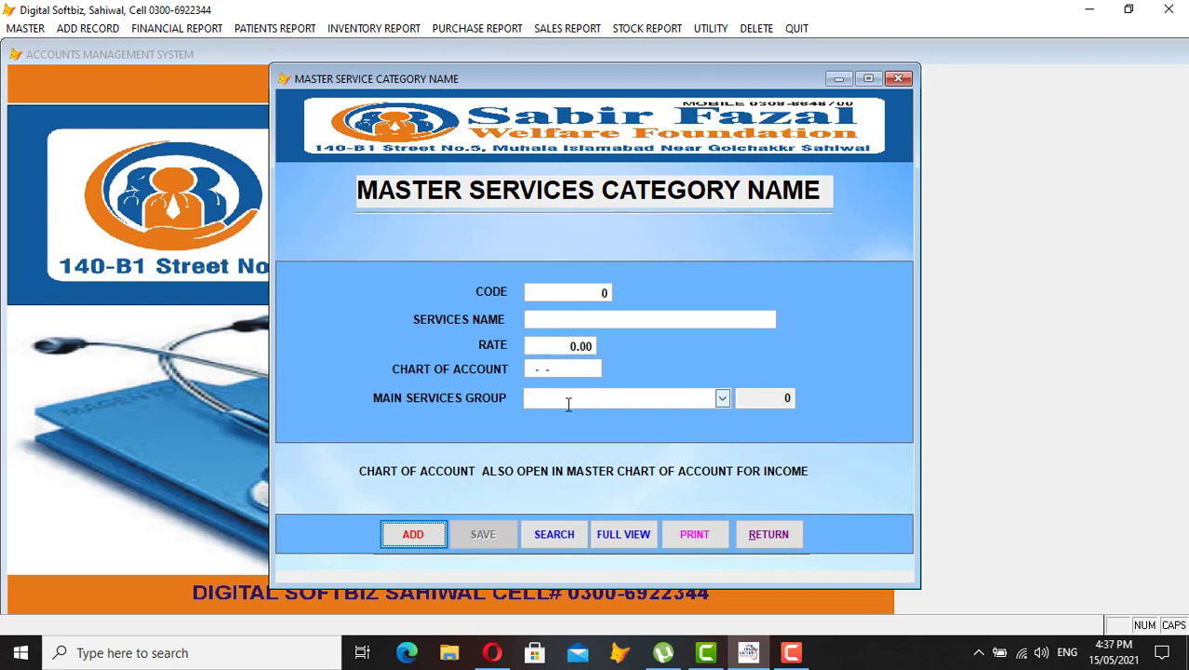
pyautogui.click(723, 398)
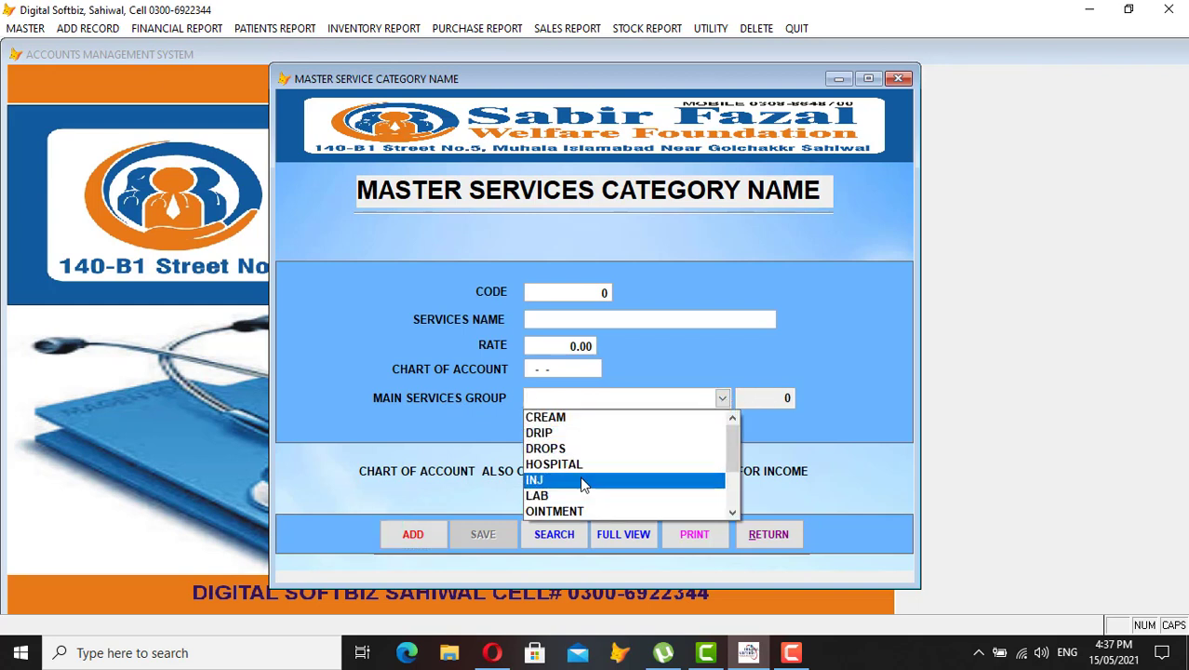
pyautogui.click(779, 456)
pyautogui.click(622, 536)
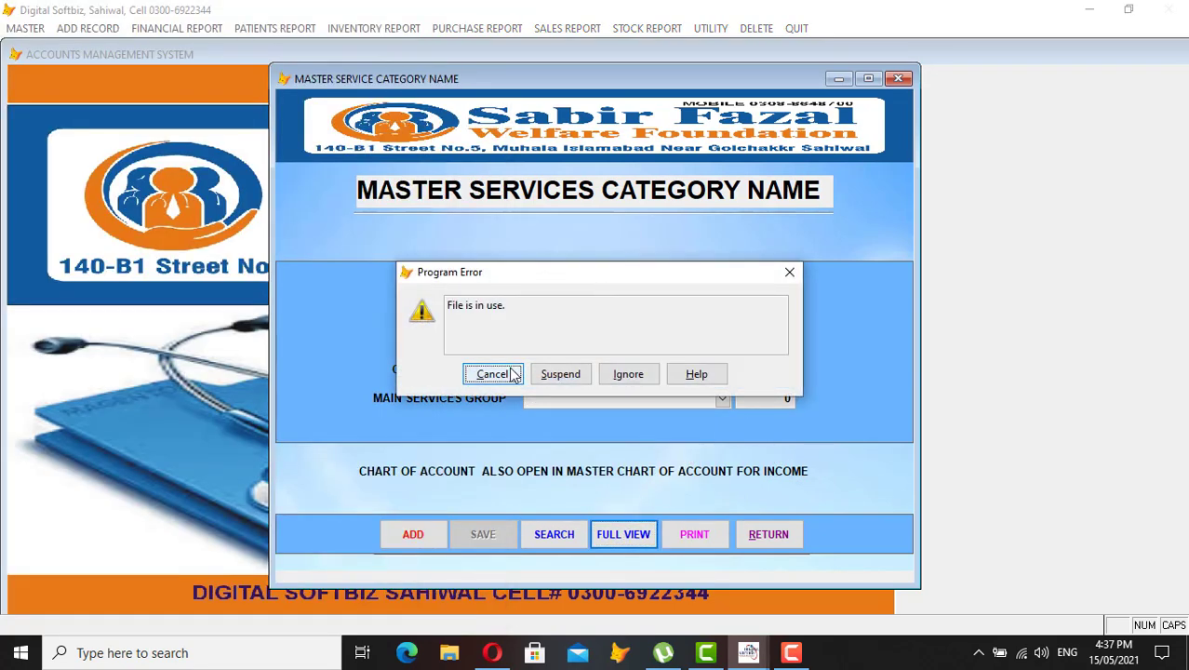
pyautogui.click(490, 374)
pyautogui.click(773, 542)
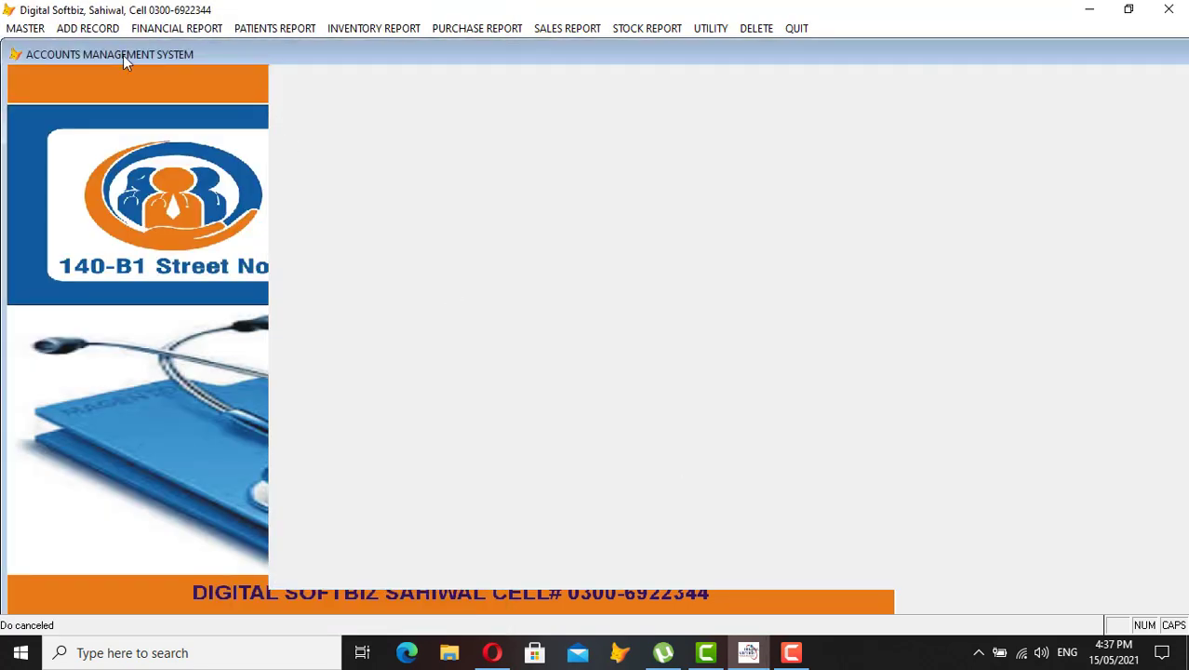
pyautogui.click(26, 29)
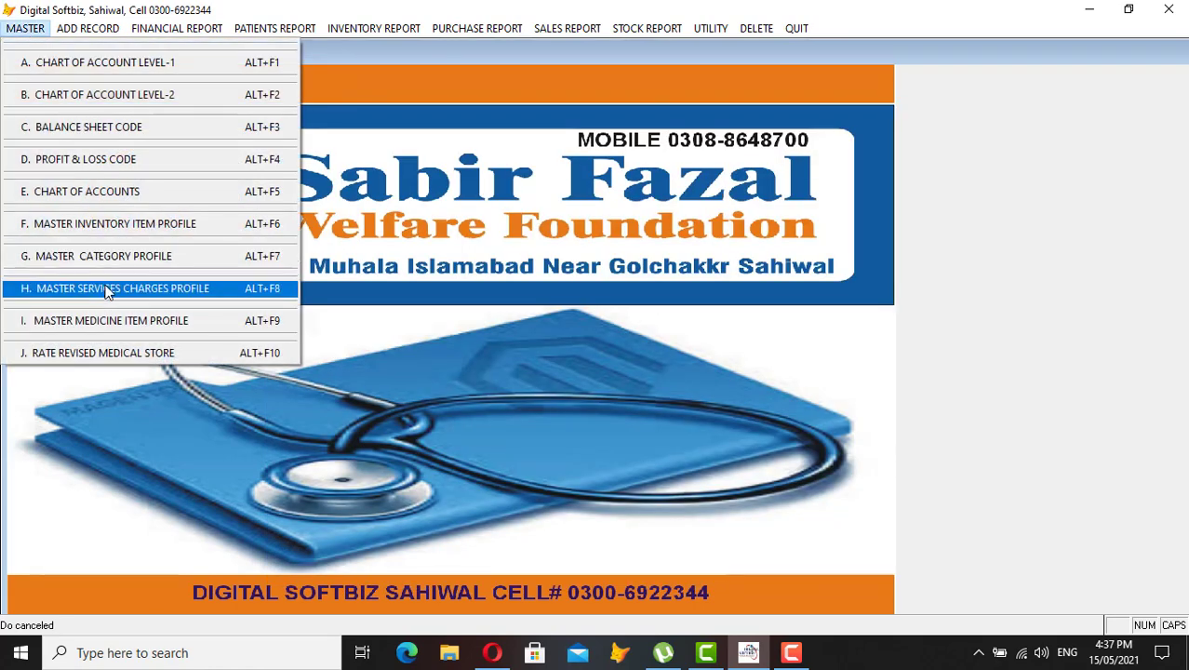
pyautogui.click(149, 289)
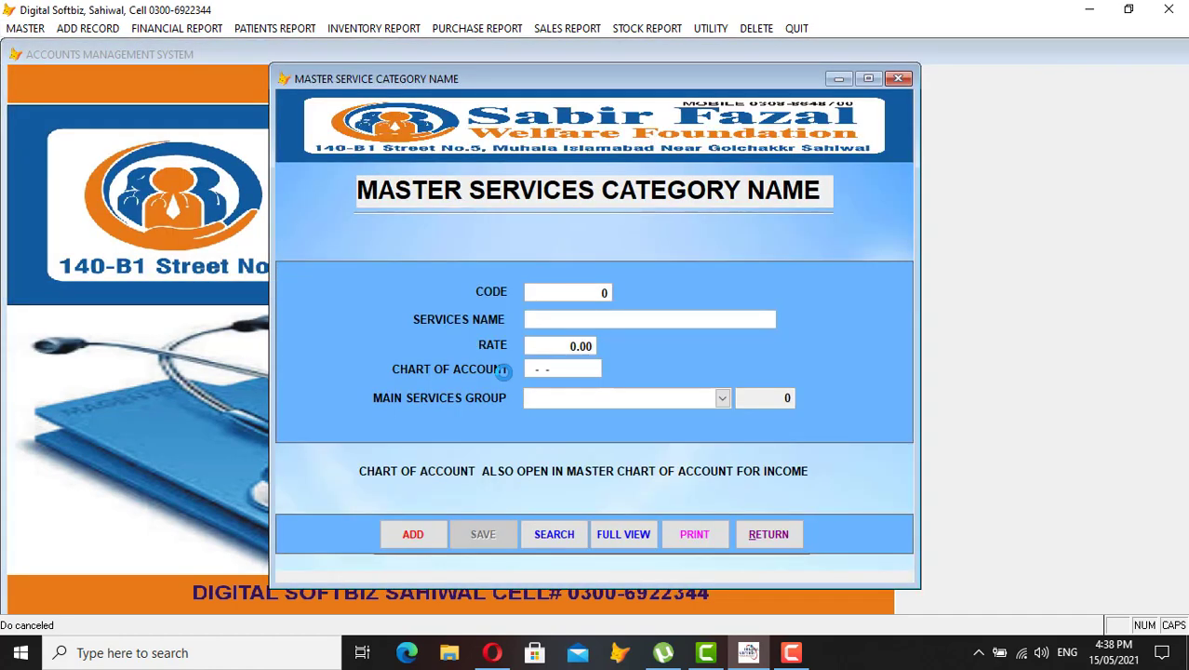
pyautogui.click(621, 532)
# Browse the service records and set the NURSING CHARGES rate to 200
pyautogui.press('Tab')
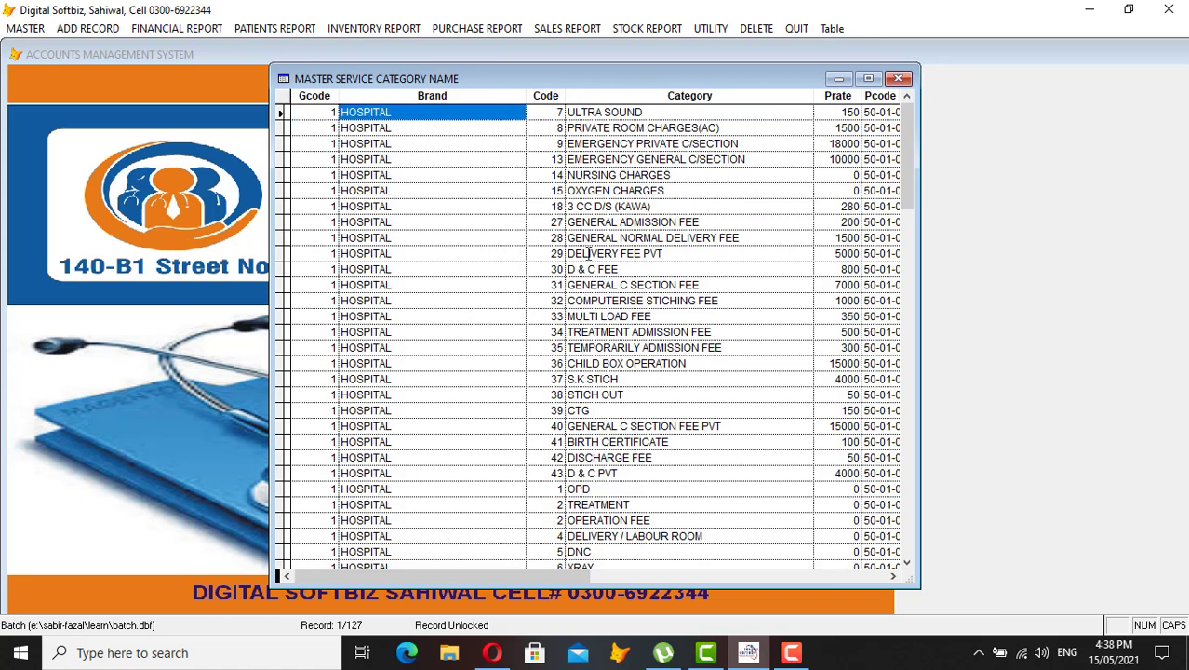
pyautogui.press('Tab')
pyautogui.press('Tab')
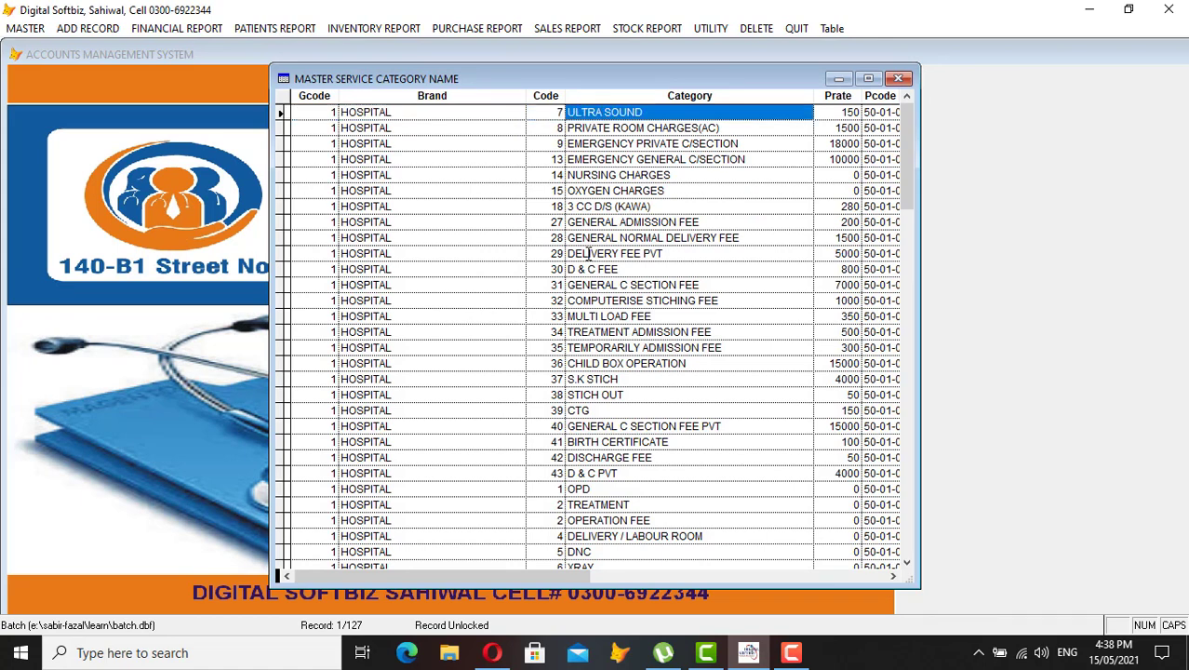
pyautogui.press('Down')
pyautogui.press('Down')
pyautogui.press('Down')
pyautogui.press('Down')
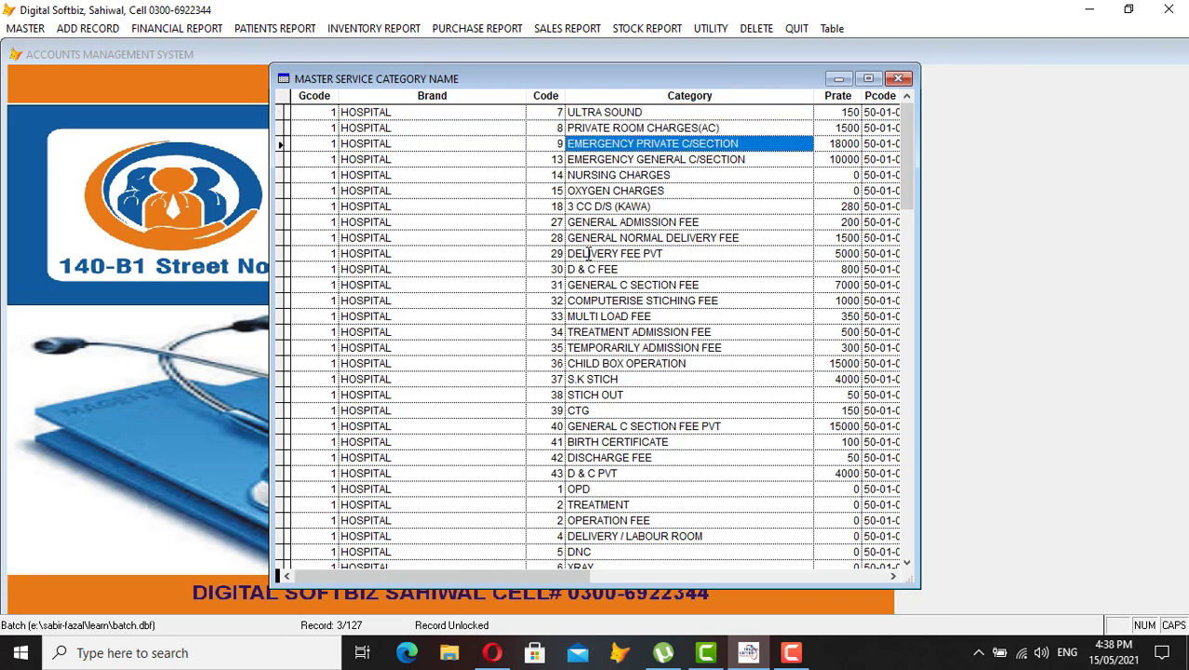
pyautogui.press('Down')
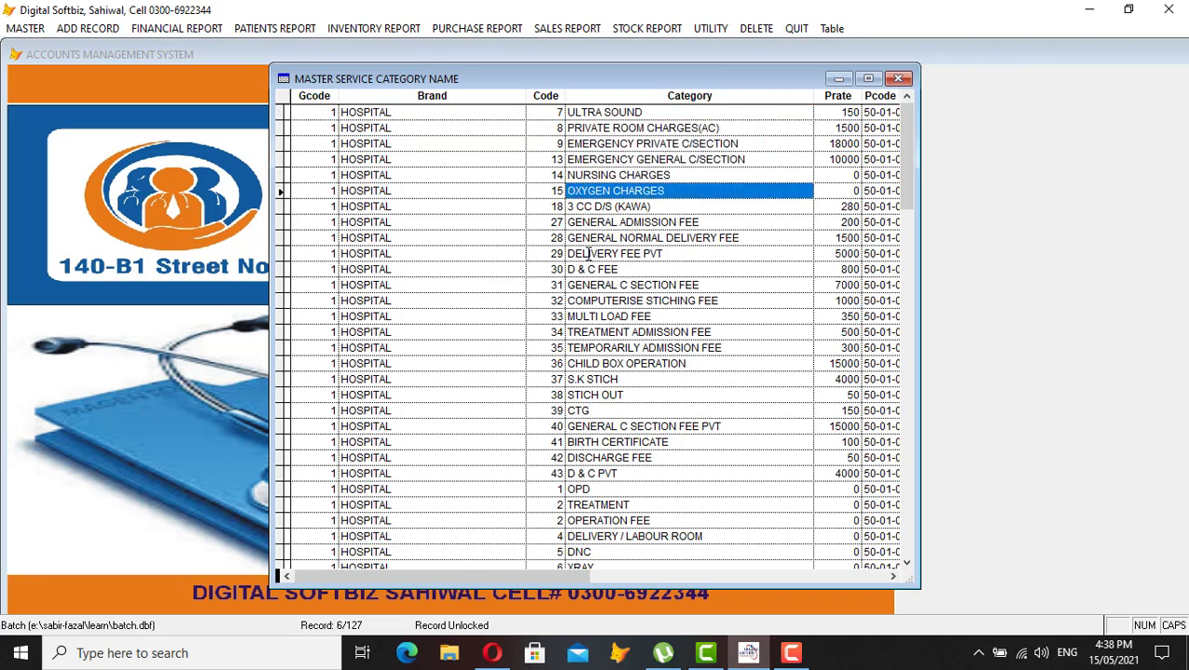
pyautogui.press('Down')
pyautogui.press('Down')
pyautogui.press('Down')
pyautogui.press('Down')
pyautogui.press('Down')
pyautogui.press('Down')
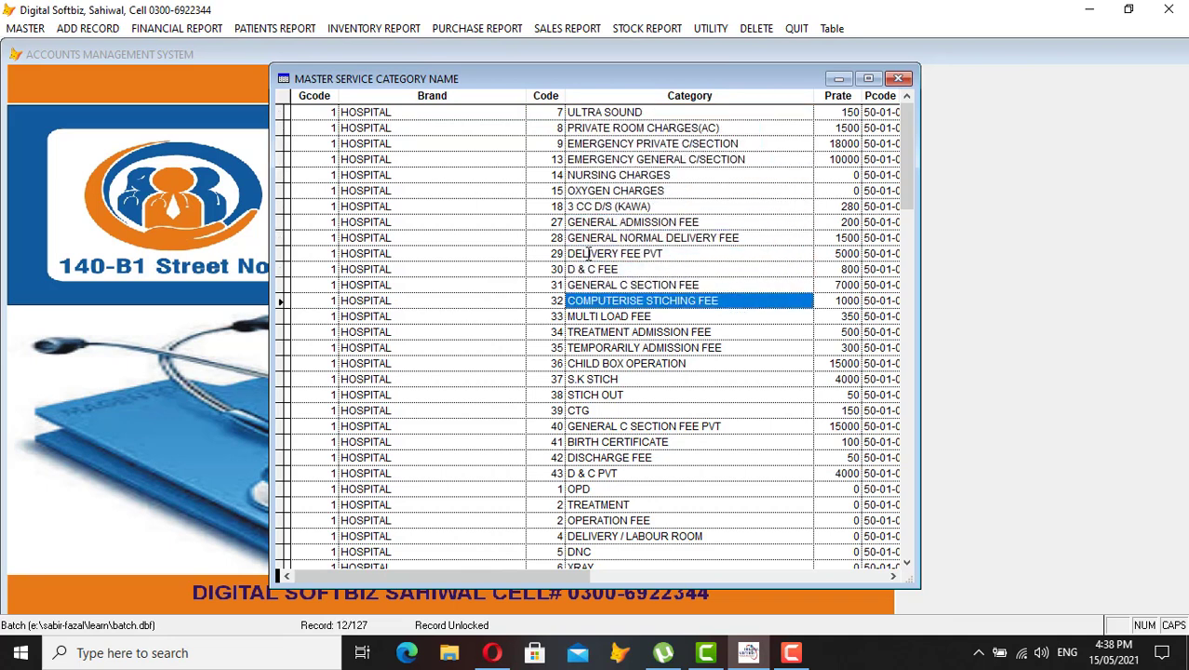
pyautogui.press('Down')
pyautogui.press('Down')
pyautogui.press('Down')
pyautogui.press('Down')
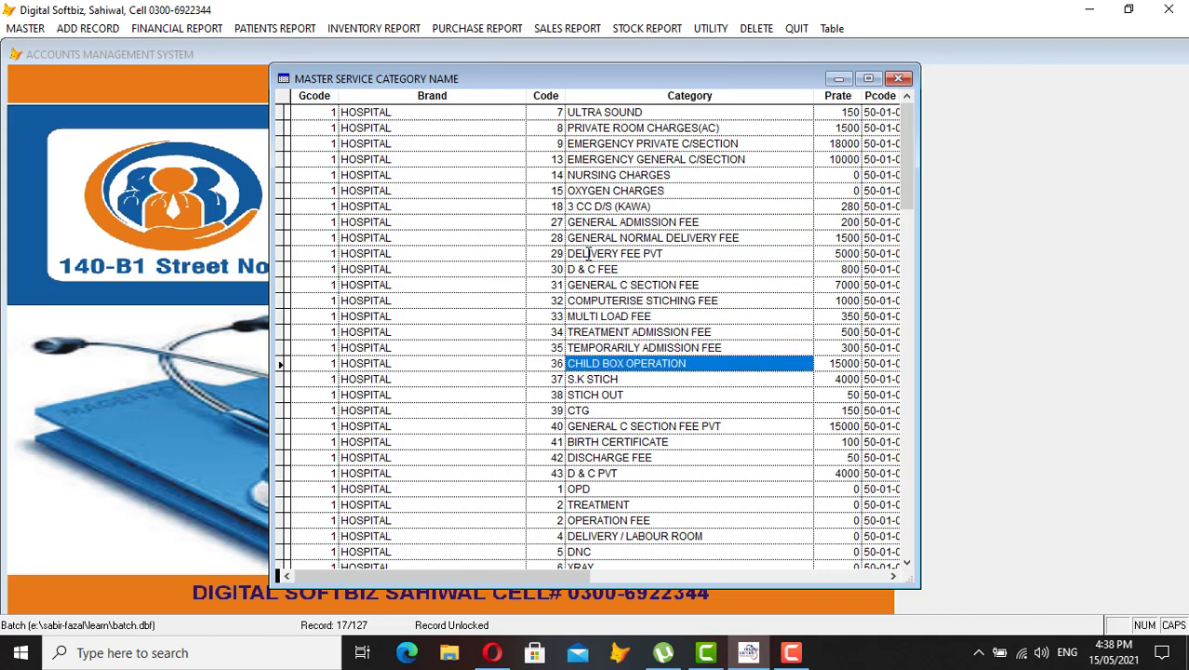
pyautogui.press('Down')
pyautogui.press('Down')
pyautogui.press('Down')
pyautogui.press('Up')
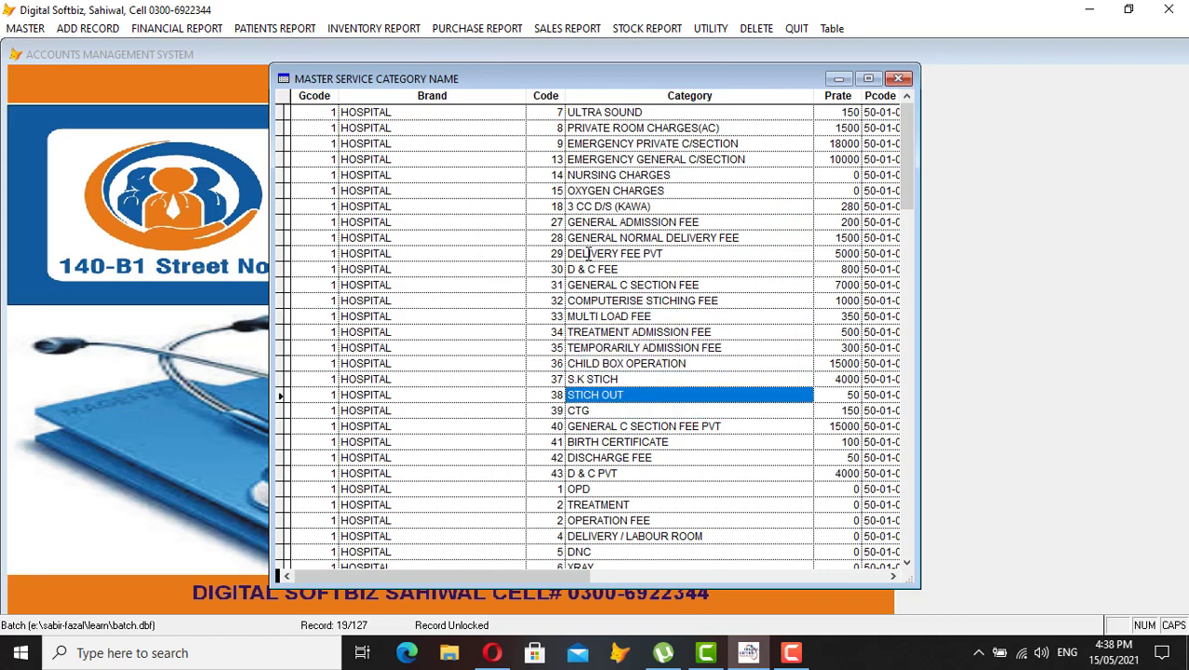
pyautogui.press('Down')
pyautogui.press('Down')
pyautogui.press('Down')
pyautogui.press('Down')
pyautogui.press('Down')
pyautogui.press('Down')
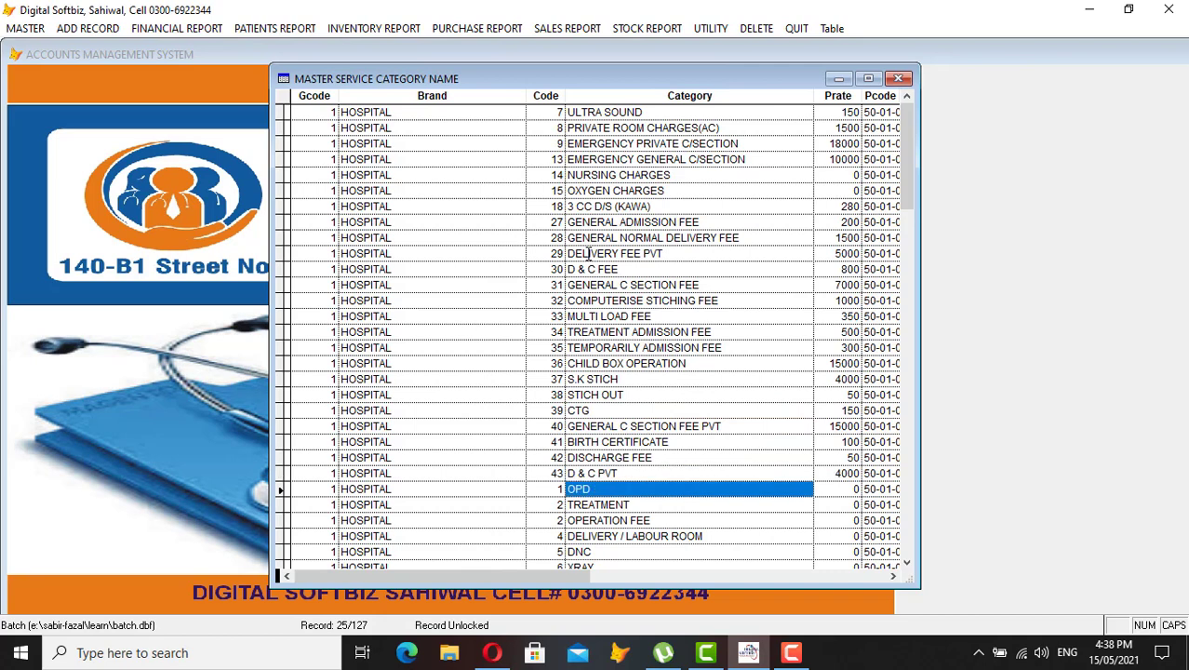
pyautogui.press('Tab')
pyautogui.press('Up')
pyautogui.press('Up')
pyautogui.press('Up')
pyautogui.press('Up')
pyautogui.press('Up')
pyautogui.press('Up')
pyautogui.press('Up')
pyautogui.press('Up')
pyautogui.press('Up')
pyautogui.press('Up')
pyautogui.press('Up')
pyautogui.press('Up')
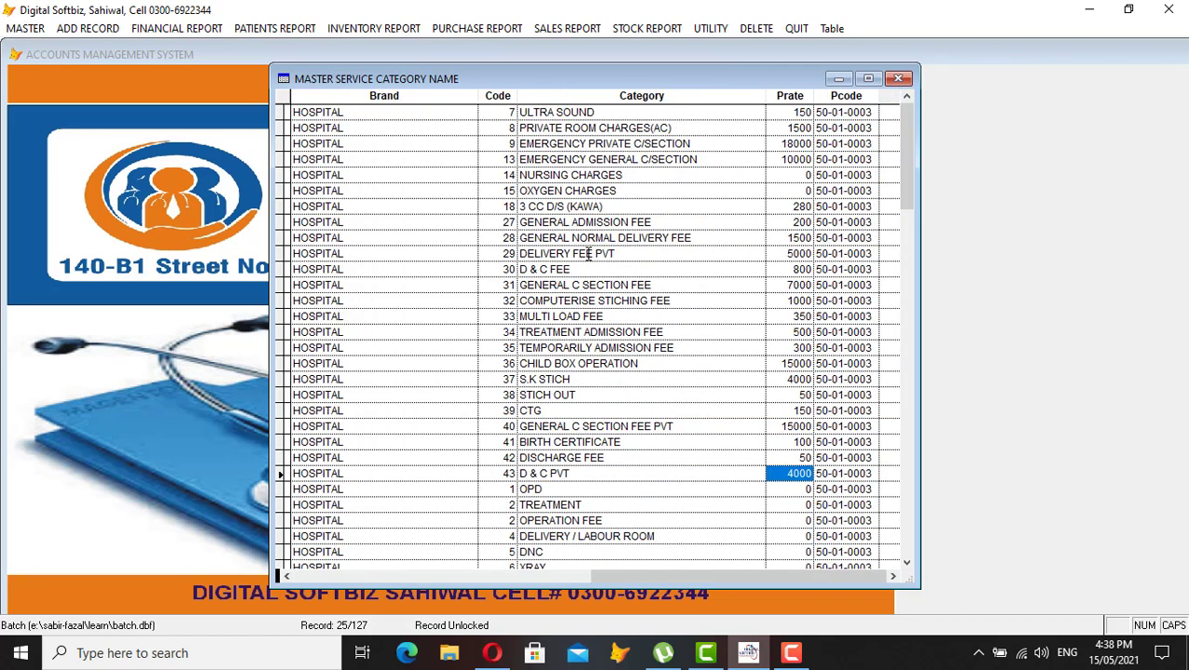
pyautogui.press('Up')
pyautogui.press('Up')
pyautogui.press('Up')
pyautogui.press('Up')
pyautogui.press('Up')
pyautogui.press('Up')
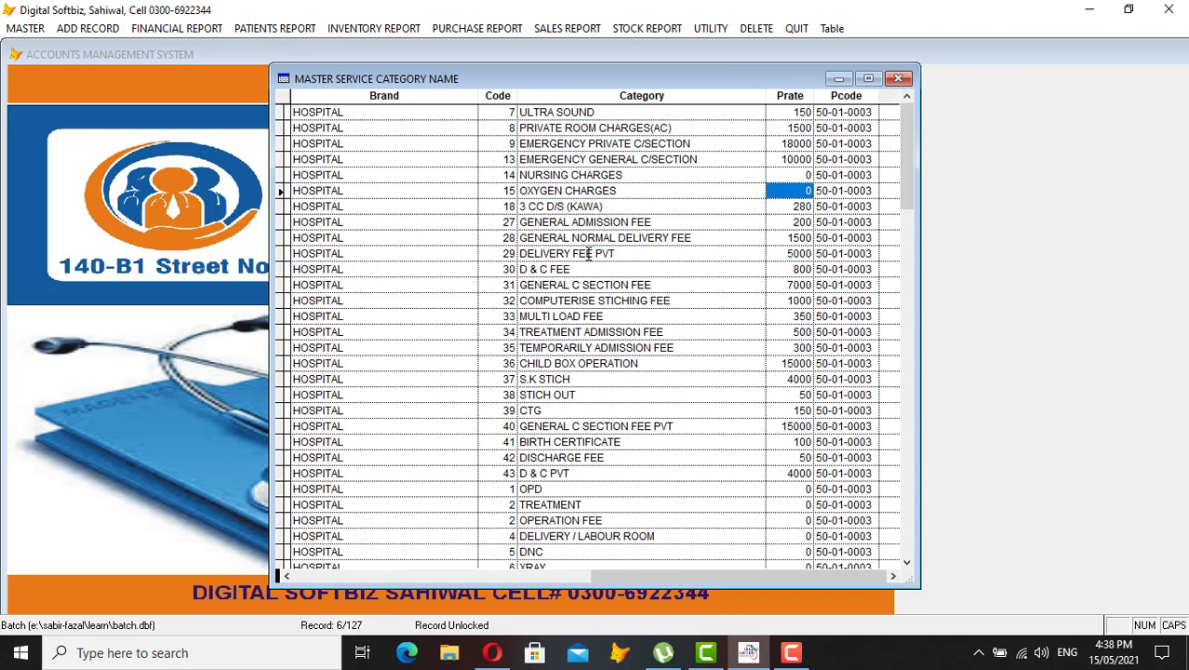
pyautogui.hotkey('shift', 'Tab')
pyautogui.press('Right')
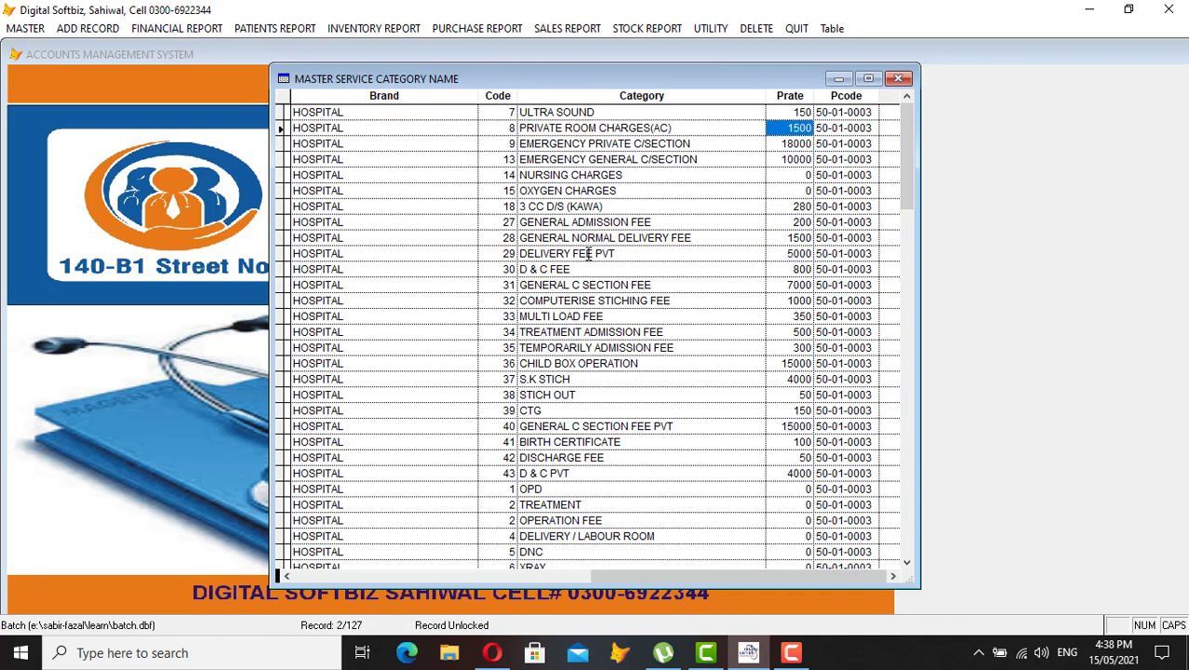
pyautogui.press('Right')
pyautogui.press('Left')
pyautogui.press('Up')
pyautogui.press('Left')
pyautogui.press('Right')
pyautogui.press('Down')
pyautogui.press('Down')
pyautogui.press('Down')
pyautogui.press('Down')
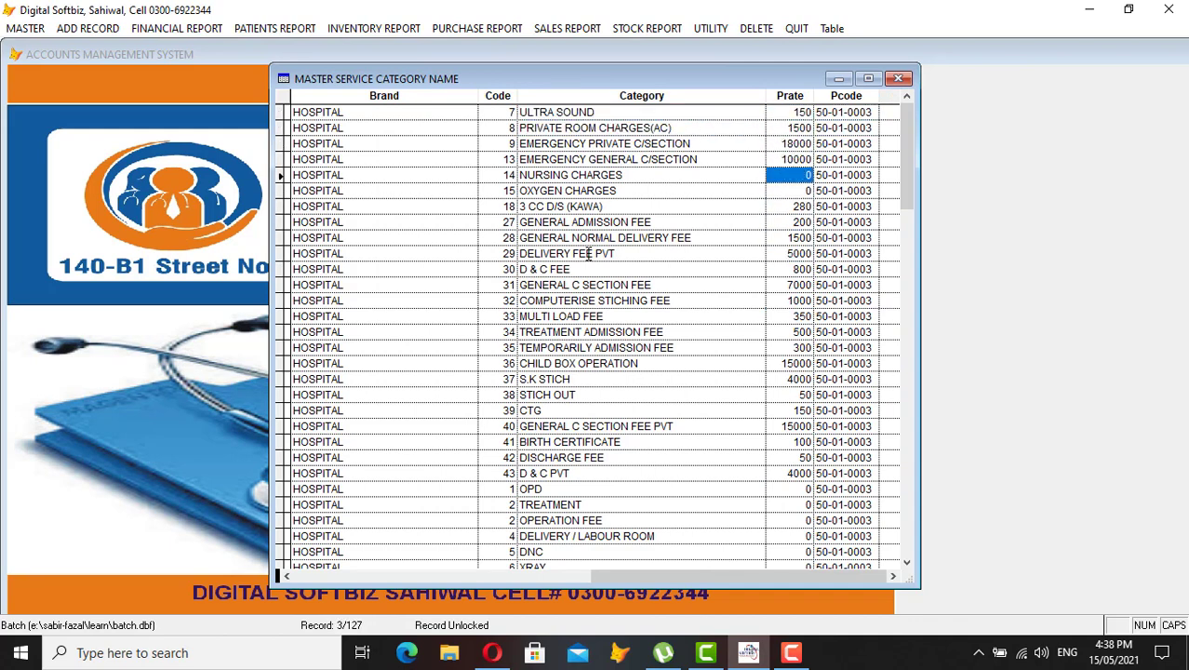
pyautogui.write('200')
pyautogui.press('Return')
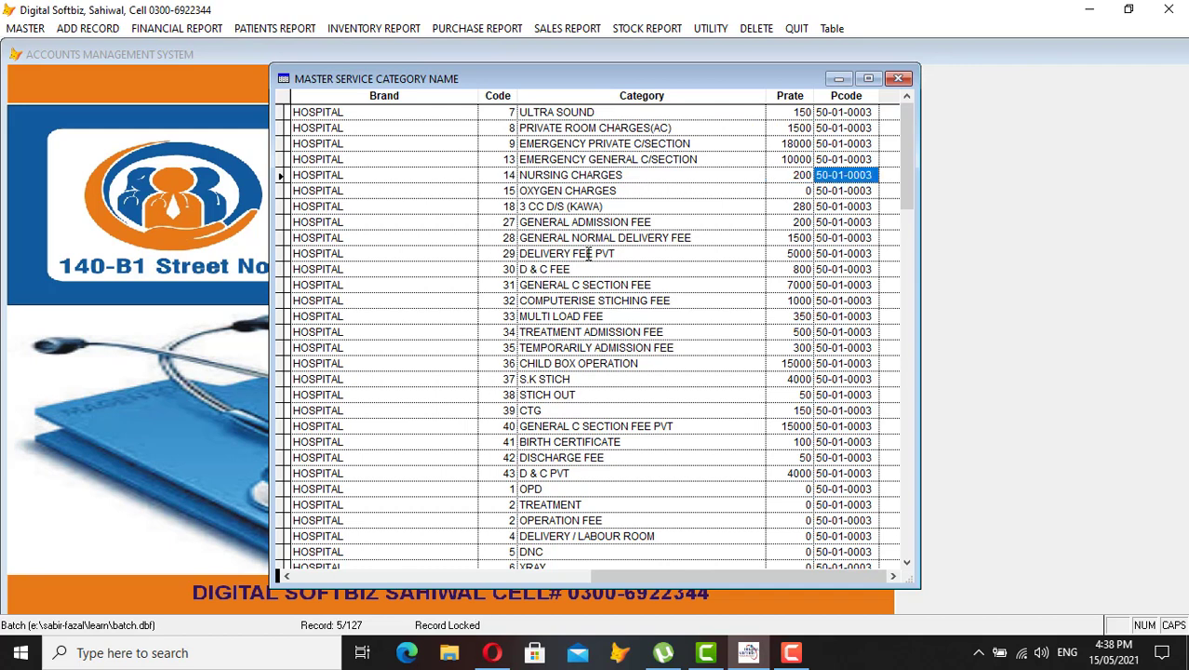
# Browse down through AMBULANCE, CHILD BOX OPERATION and the LAB tests, then return to the form
pyautogui.press('Up')
pyautogui.press('Up')
pyautogui.press('Up')
pyautogui.press('Up')
pyautogui.press('Down')
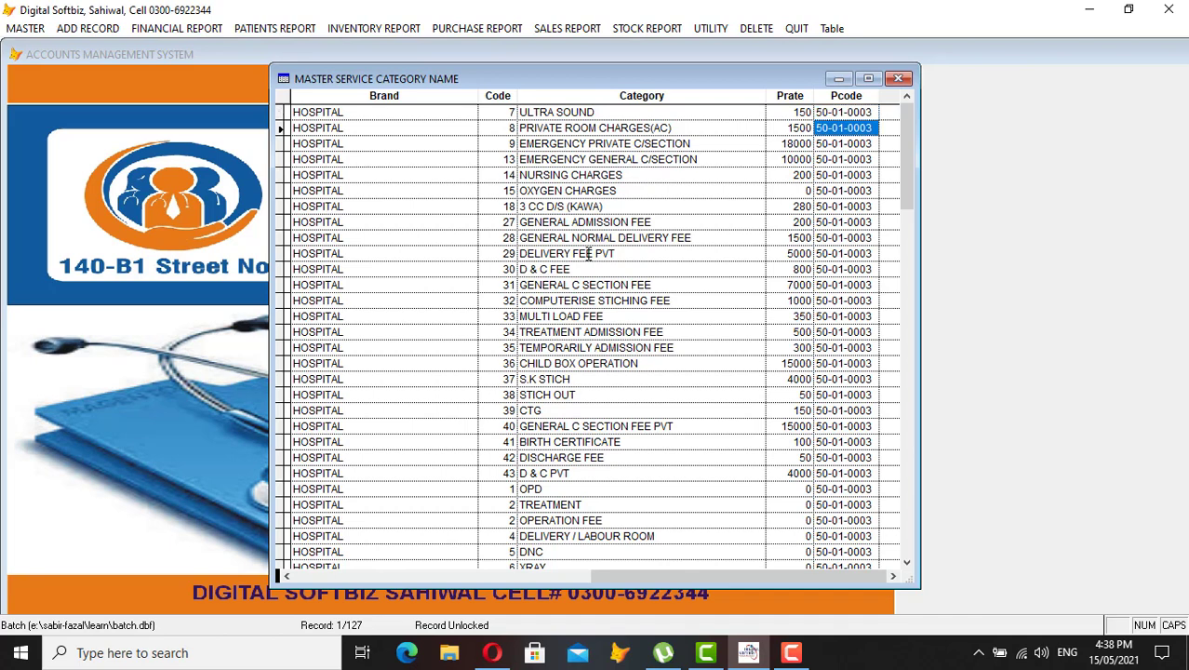
pyautogui.press('Down')
pyautogui.press('Down')
pyautogui.press('Down')
pyautogui.press('Down')
pyautogui.press('Down')
pyautogui.press('Down')
pyautogui.press('Down')
pyautogui.press('Down')
pyautogui.press('Down')
pyautogui.press('Down')
pyautogui.press('Down')
pyautogui.press('Down')
pyautogui.press('Down')
pyautogui.press('Down')
pyautogui.press('Down')
pyautogui.press('Down')
pyautogui.press('Down')
pyautogui.press('Down')
pyautogui.press('Down')
pyautogui.press('Down')
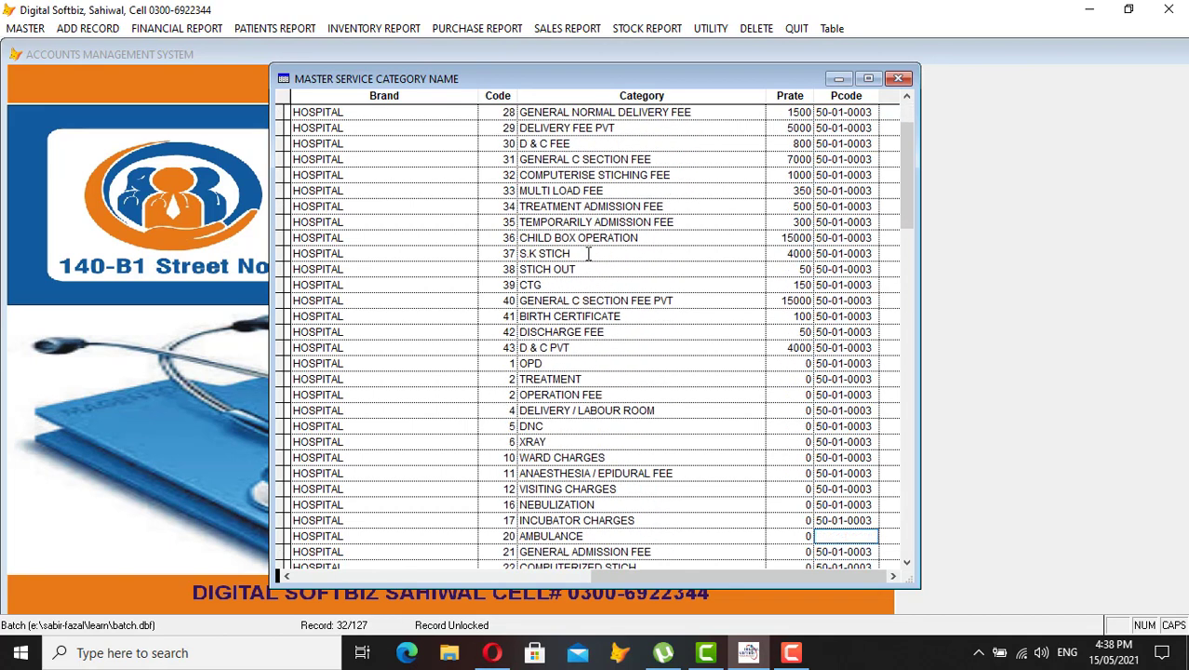
pyautogui.press('Down')
pyautogui.press('Down')
pyautogui.press('Down')
pyautogui.press('Down')
pyautogui.press('Down')
pyautogui.press('Left')
pyautogui.press('Left')
pyautogui.press('Left')
pyautogui.press('Left')
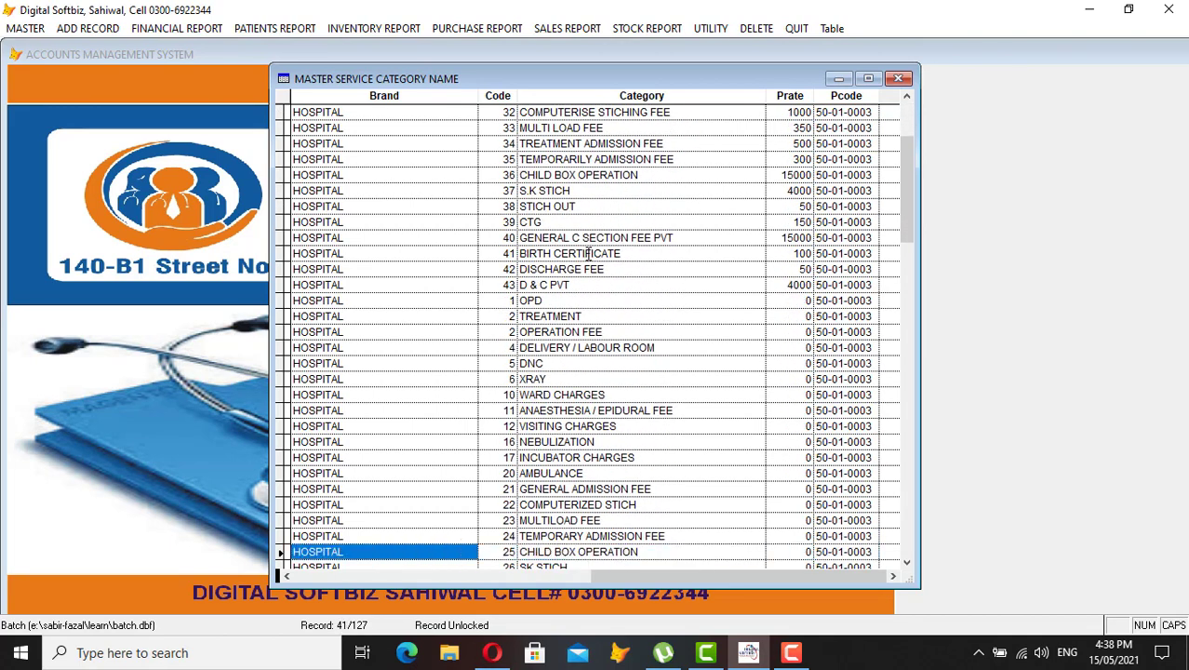
pyautogui.press('Left')
pyautogui.press('Right')
pyautogui.press('Down')
pyautogui.press('Down')
pyautogui.press('Down')
pyautogui.press('Down')
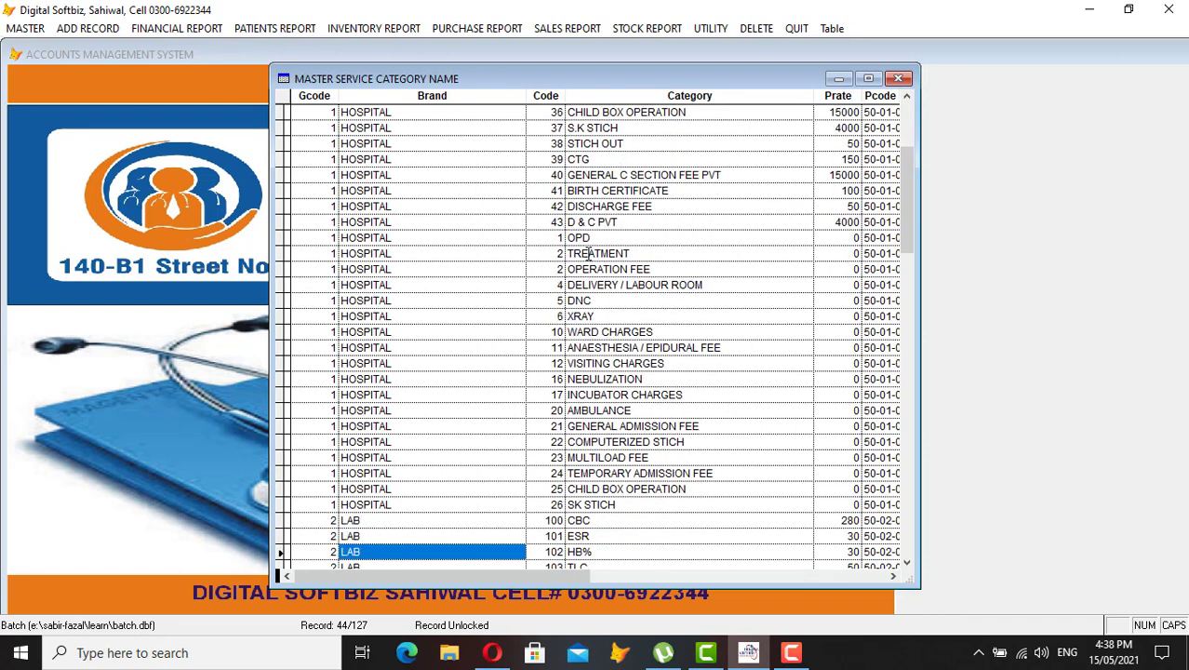
pyautogui.press('Up')
pyautogui.press('Up')
pyautogui.press('Up')
pyautogui.press('Up')
pyautogui.press('Down')
pyautogui.press('Down')
pyautogui.press('Down')
pyautogui.press('Down')
pyautogui.press('Down')
pyautogui.press('Down')
pyautogui.press('Down')
pyautogui.press('Down')
pyautogui.press('Down')
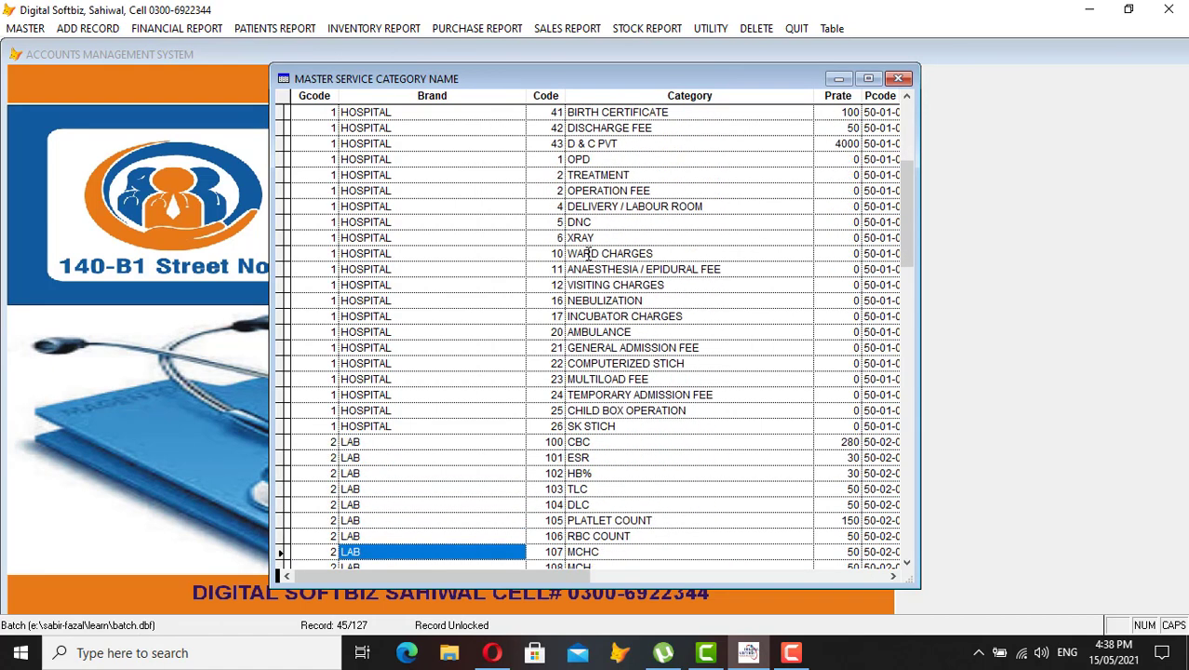
pyautogui.press('Down')
pyautogui.press('Down')
pyautogui.press('Down')
pyautogui.press('Down')
pyautogui.press('Down')
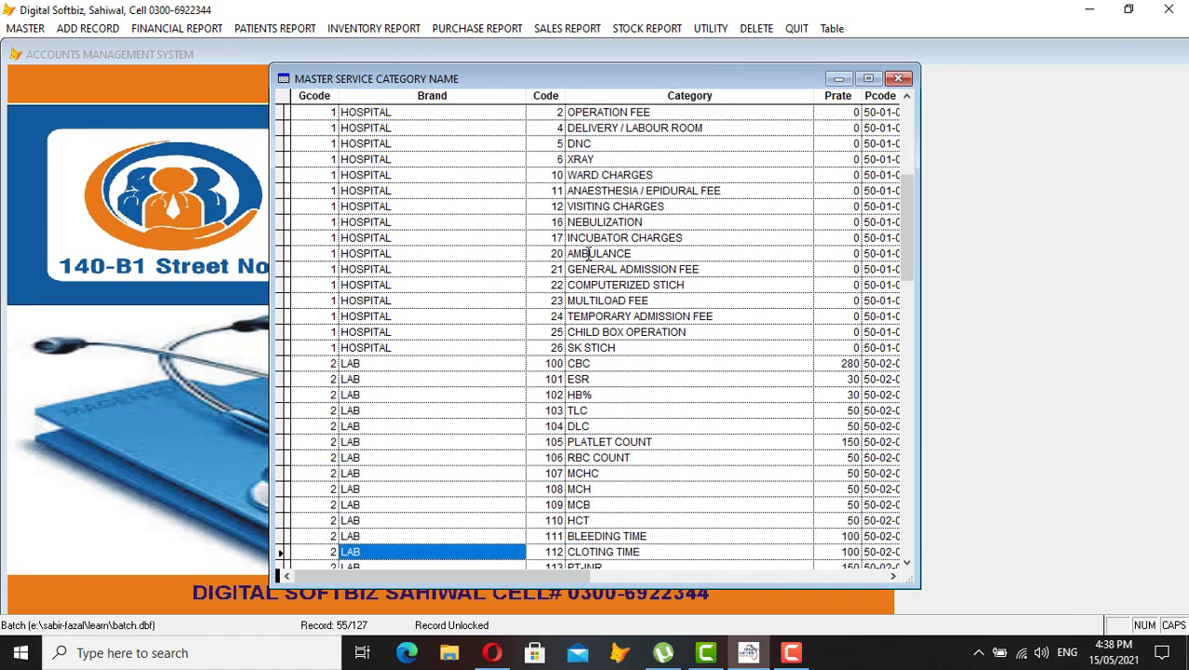
pyautogui.press('Up')
pyautogui.press('Up')
pyautogui.press('Right')
pyautogui.press('Right')
pyautogui.press('Up')
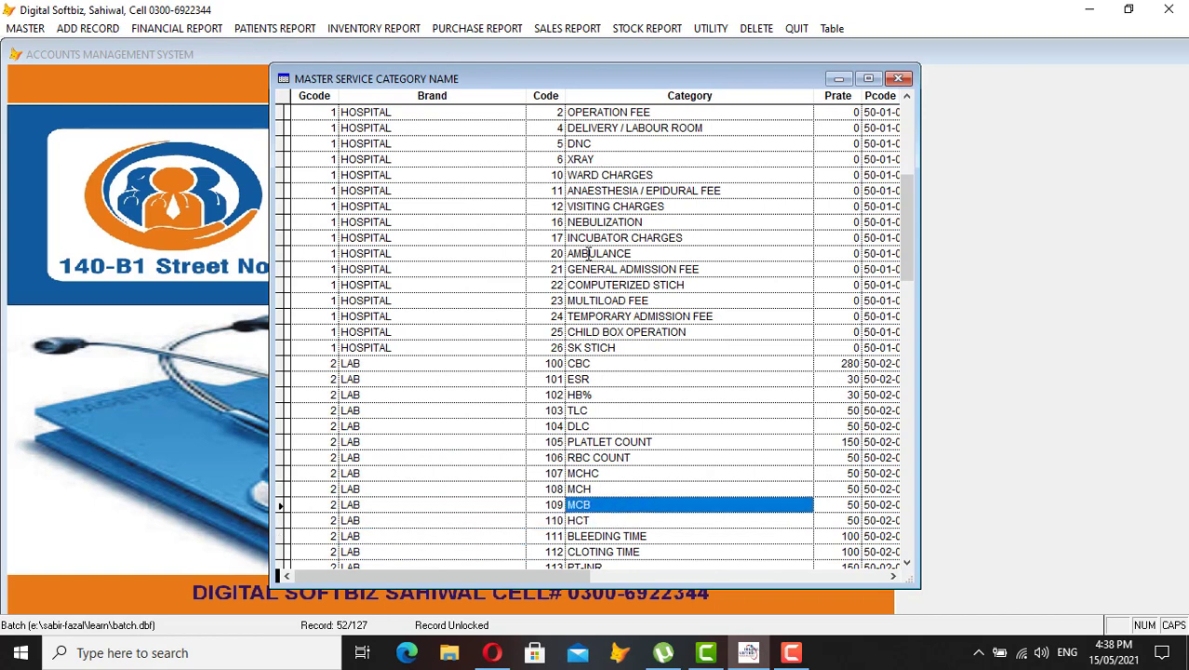
pyautogui.press('Up')
pyautogui.press('Up')
pyautogui.press('Up')
pyautogui.press('Up')
pyautogui.press('Up')
pyautogui.press('Up')
pyautogui.press('Up')
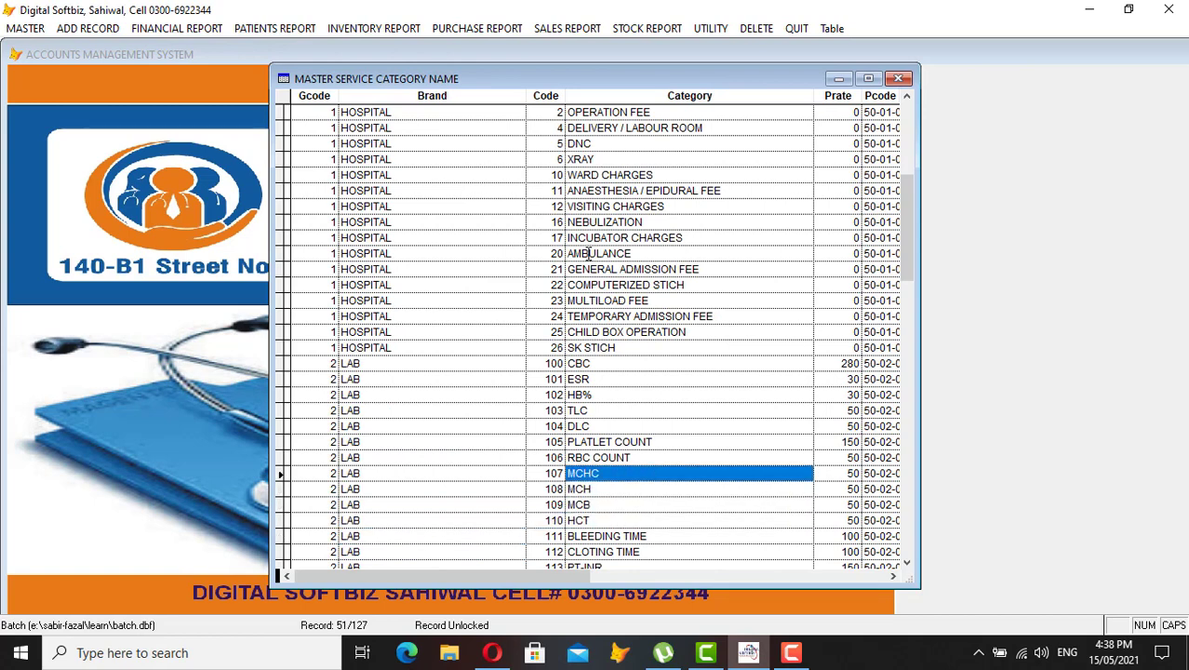
pyautogui.press('Left')
pyautogui.press('Up')
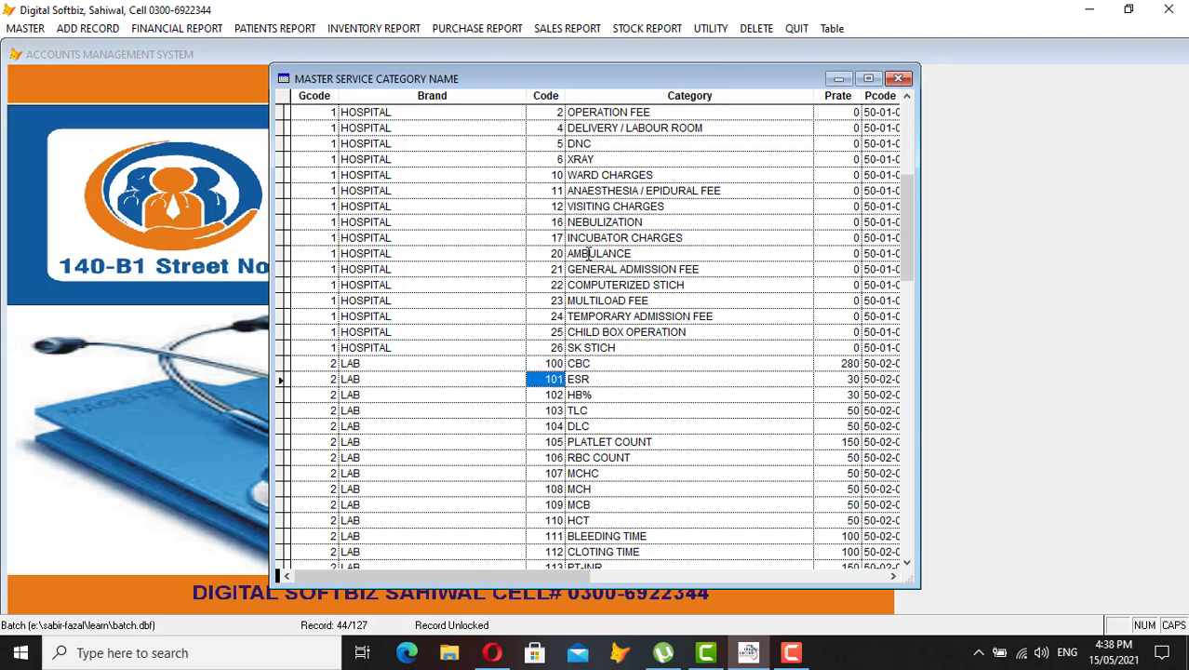
pyautogui.press('Left')
pyautogui.press('Up')
pyautogui.press('Down')
pyautogui.press('Down')
pyautogui.press('Down')
pyautogui.press('Down')
pyautogui.press('Down')
pyautogui.press('Down')
pyautogui.press('Down')
pyautogui.press('Down')
pyautogui.press('Down')
pyautogui.press('Down')
pyautogui.press('Down')
pyautogui.press('Down')
pyautogui.press('Down')
pyautogui.press('Down')
pyautogui.press('Down')
pyautogui.press('Down')
pyautogui.press('Down')
pyautogui.press('Down')
pyautogui.press('Down')
pyautogui.press('Down')
pyautogui.press('Down')
pyautogui.press('Down')
pyautogui.press('Down')
pyautogui.press('Down')
pyautogui.press('Down')
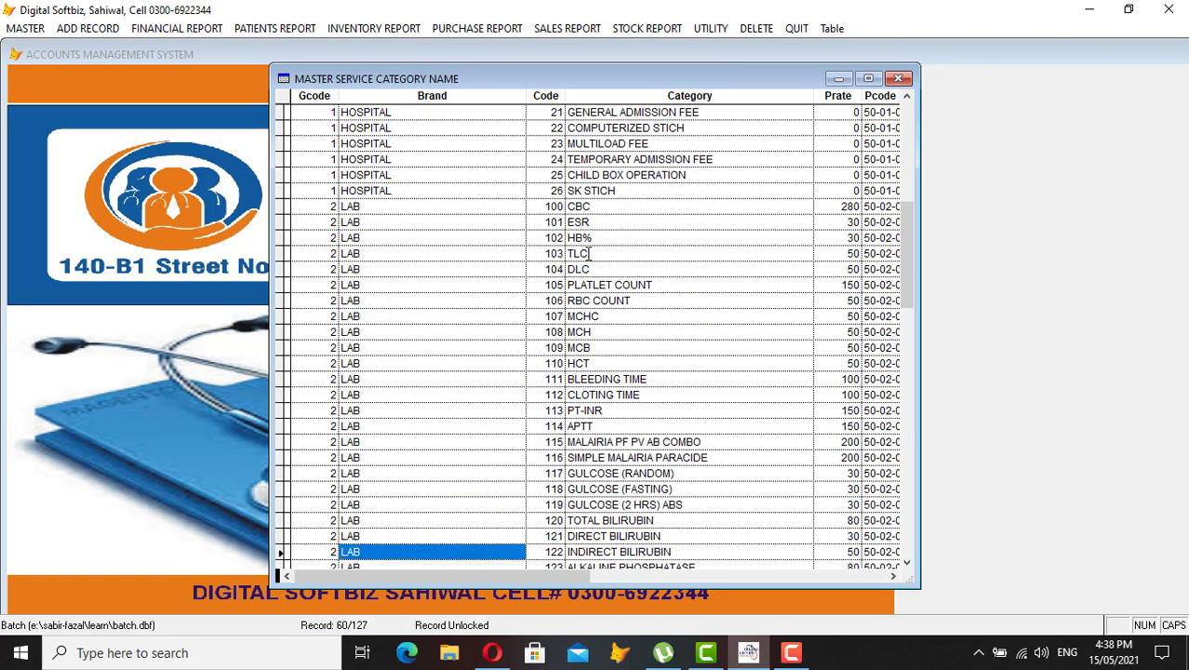
pyautogui.press('Right')
pyautogui.press('Right')
pyautogui.press('Right')
pyautogui.press('Right')
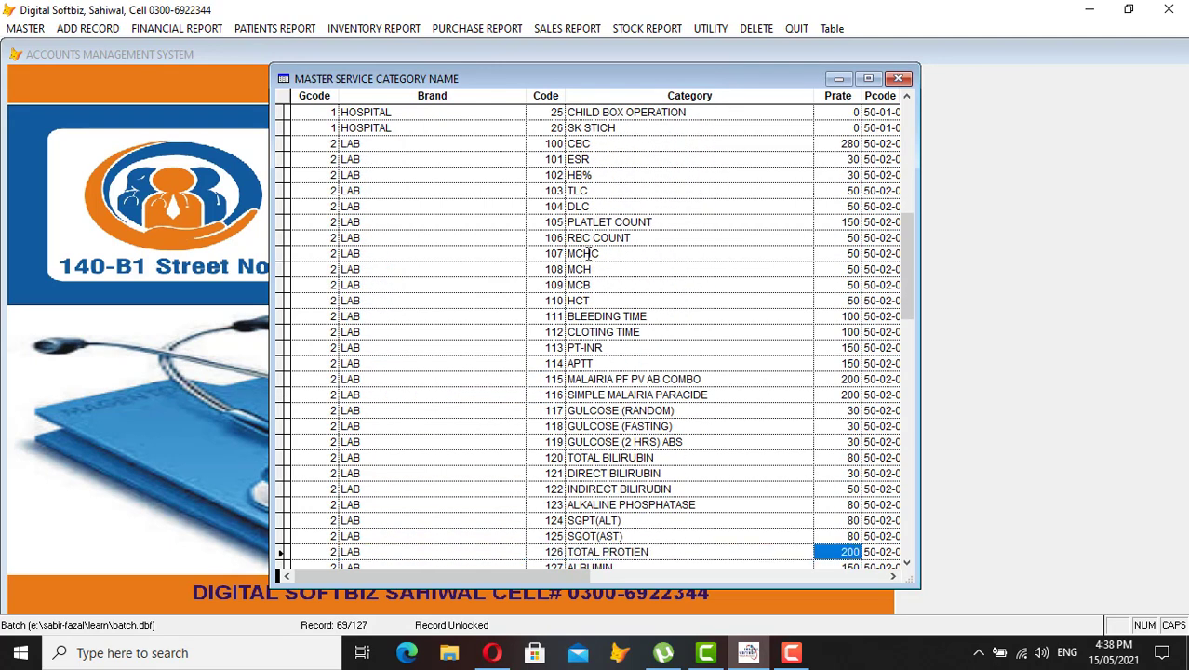
pyautogui.press('Up')
pyautogui.press('Up')
pyautogui.press('Up')
pyautogui.press('Up')
pyautogui.press('Up')
pyautogui.press('Up')
pyautogui.press('Up')
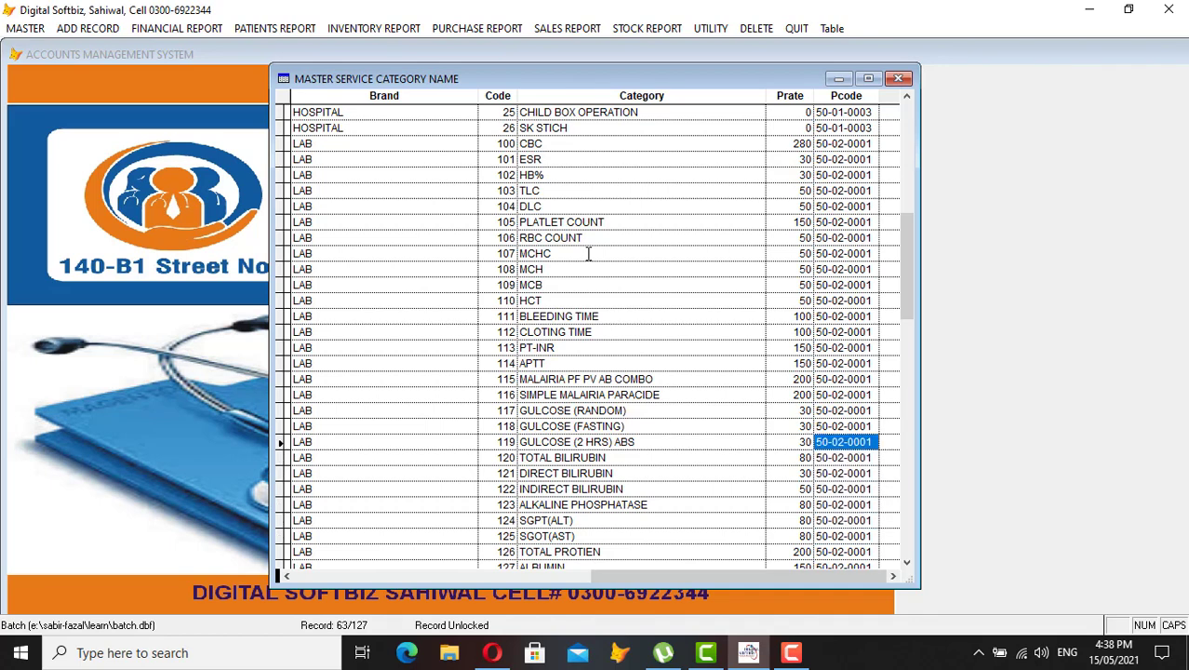
pyautogui.press('Up')
pyautogui.press('Up')
pyautogui.press('Left')
pyautogui.press('Left')
pyautogui.press('Left')
pyautogui.press('Down')
pyautogui.press('Down')
pyautogui.press('Down')
pyautogui.press('Down')
pyautogui.press('Down')
pyautogui.press('Down')
pyautogui.press('Down')
pyautogui.press('Down')
pyautogui.press('Down')
pyautogui.press('Down')
pyautogui.press('Down')
pyautogui.press('Down')
pyautogui.press('Down')
pyautogui.press('Down')
pyautogui.press('Down')
pyautogui.press('Down')
pyautogui.press('Down')
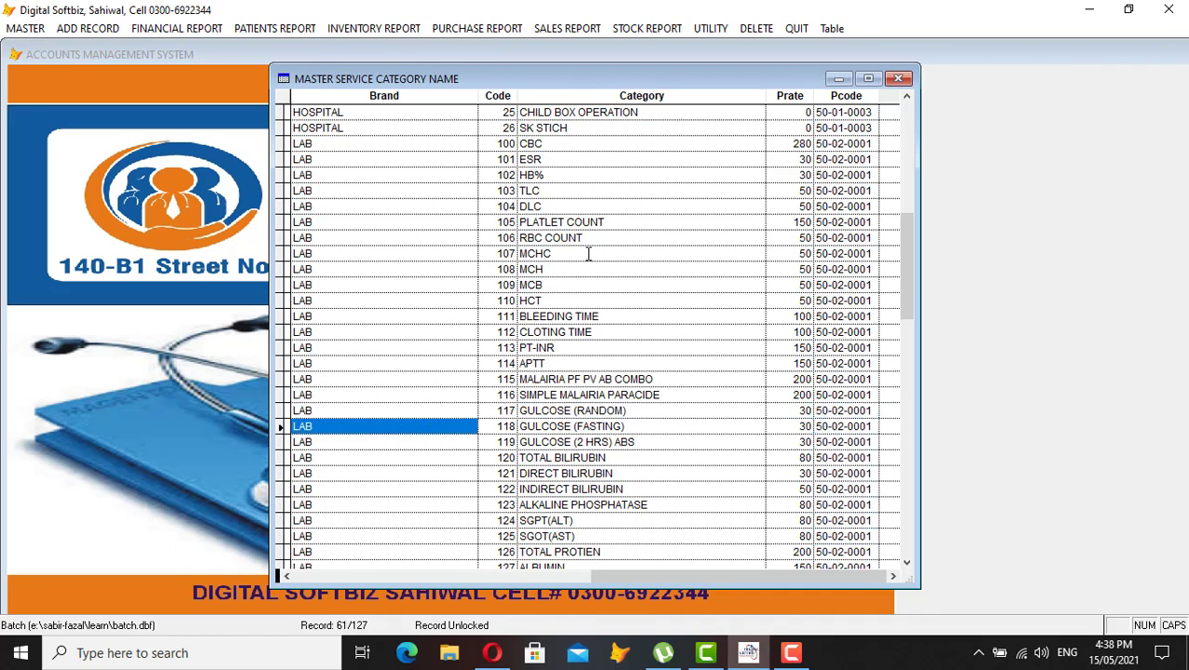
pyautogui.press('Escape')
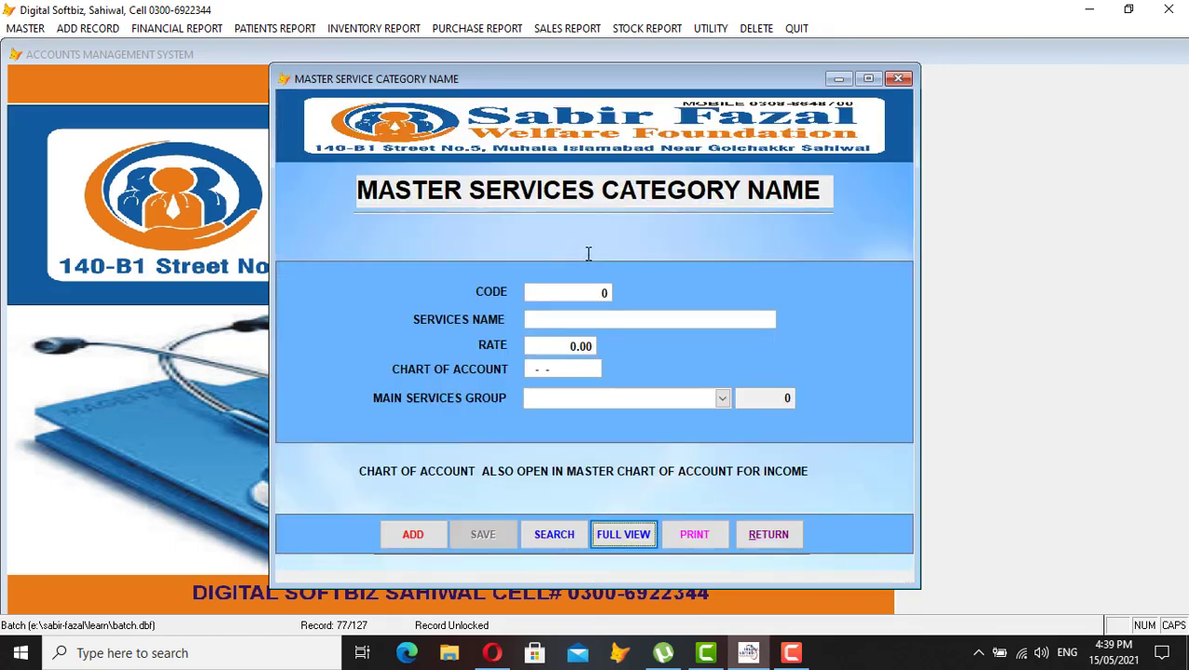
# Close the service category form and start a new OPD entry from Patient Entry
pyautogui.click(765, 528)
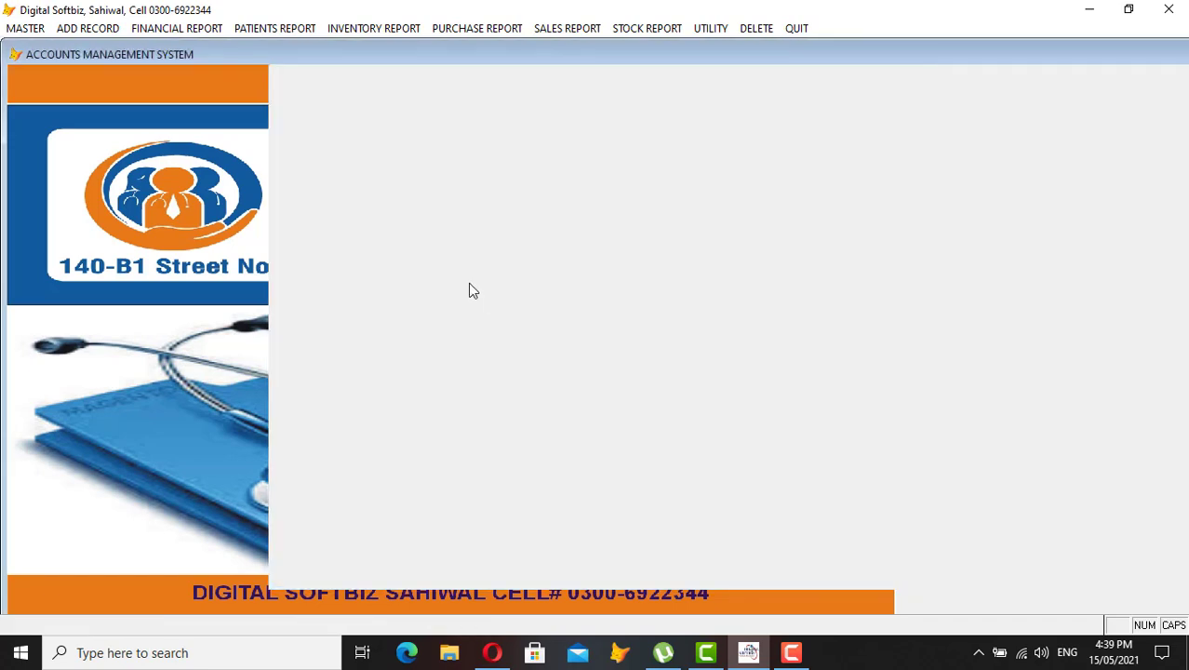
pyautogui.click(25, 28)
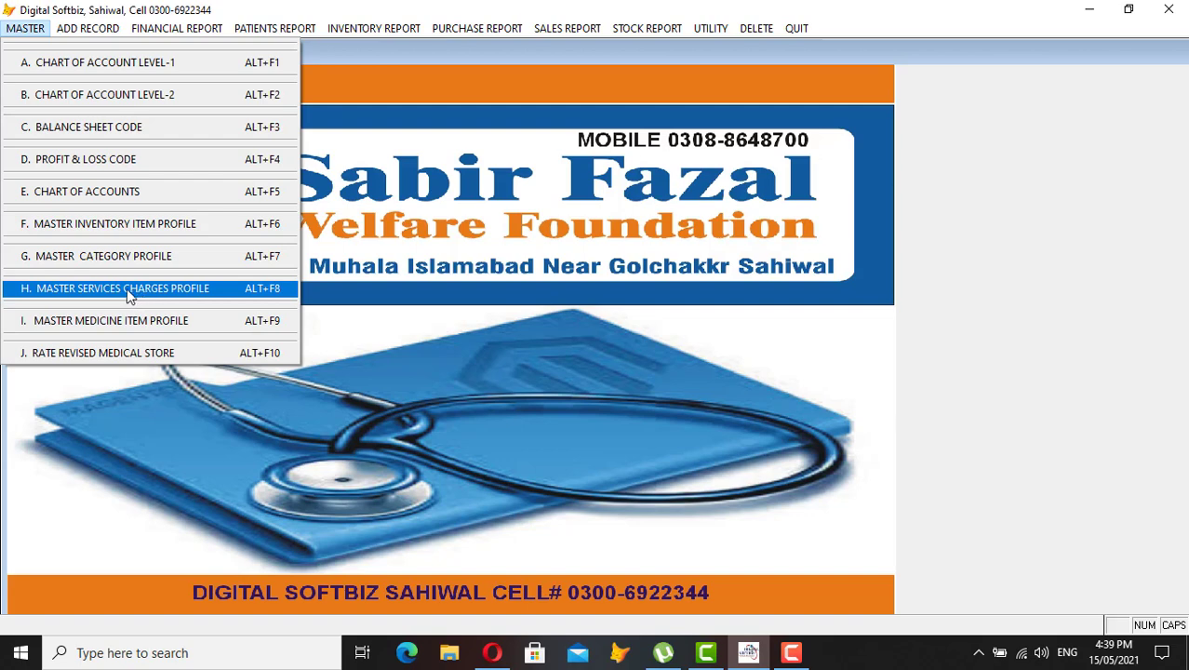
pyautogui.moveTo(90, 28)
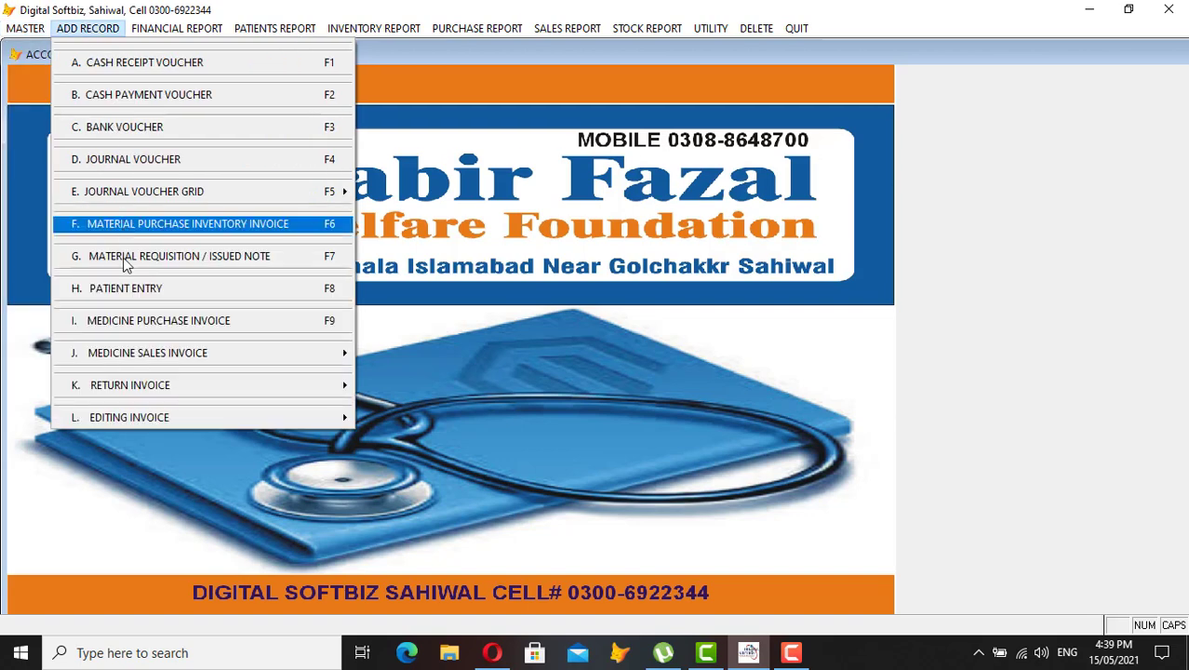
pyautogui.click(163, 288)
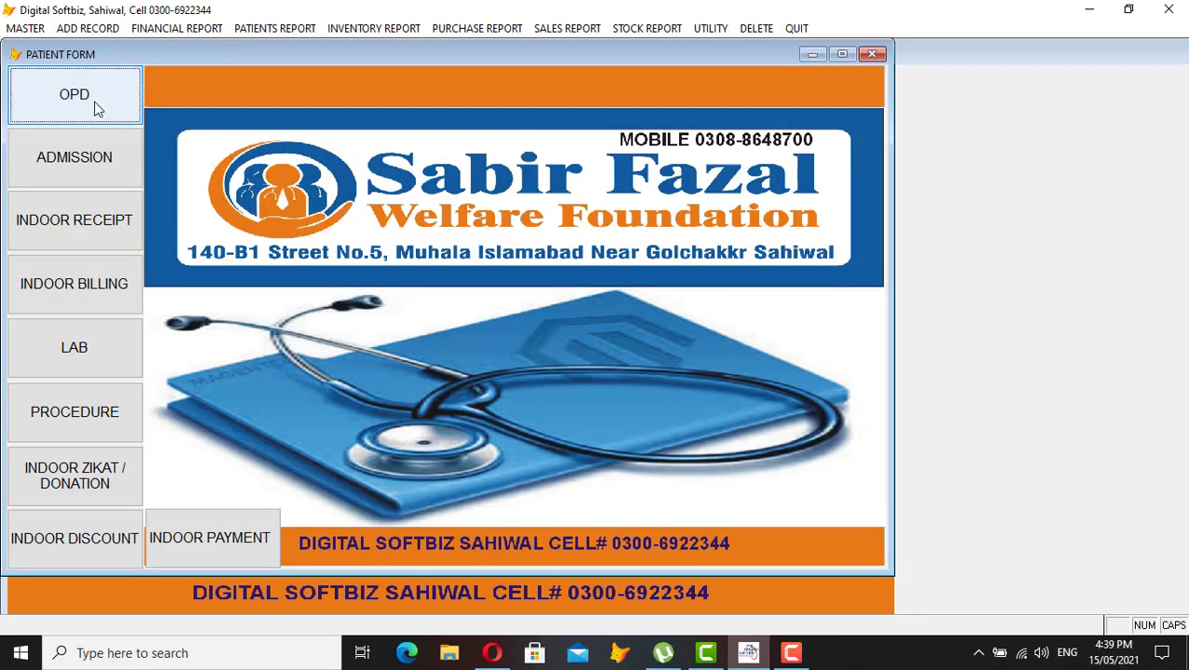
pyautogui.click(97, 109)
pyautogui.click(394, 546)
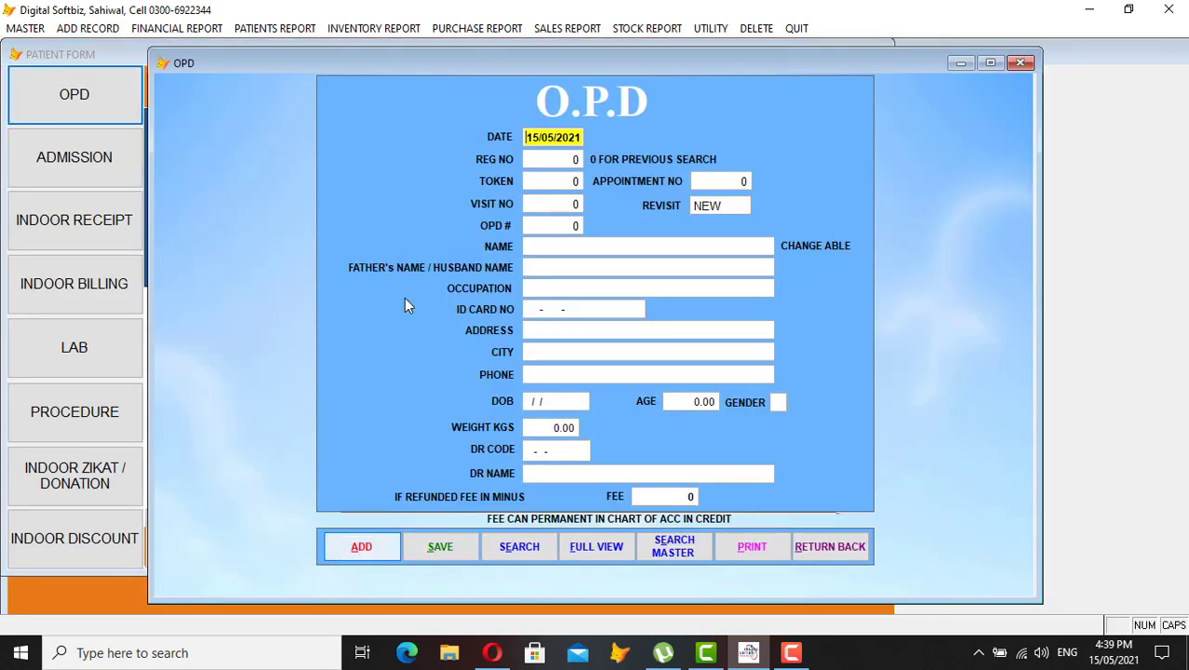
# Accept today's date, generated registration number, token, appointment 0 and visit number
pyautogui.press('Return')
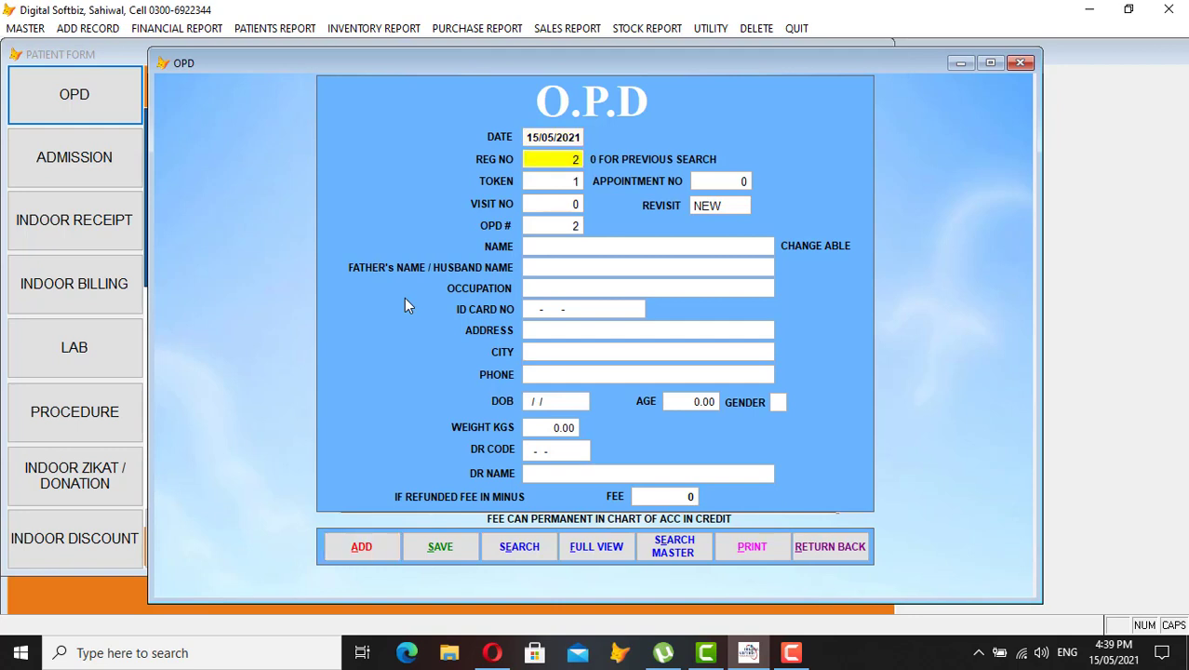
pyautogui.press('Return')
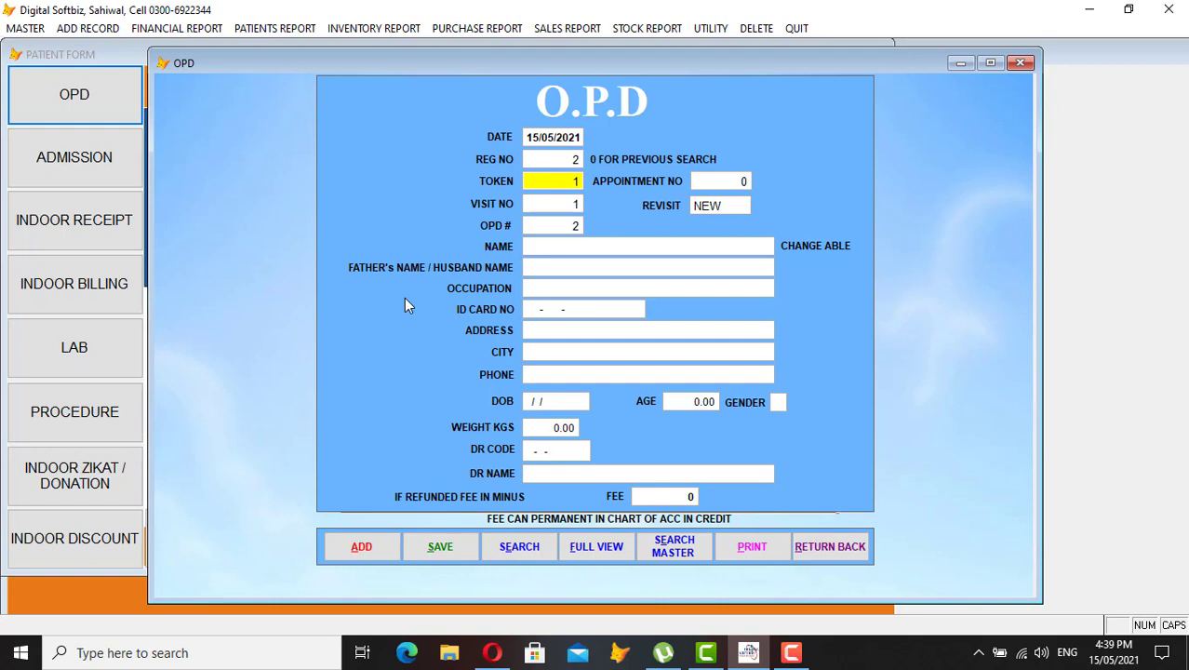
pyautogui.press('Return')
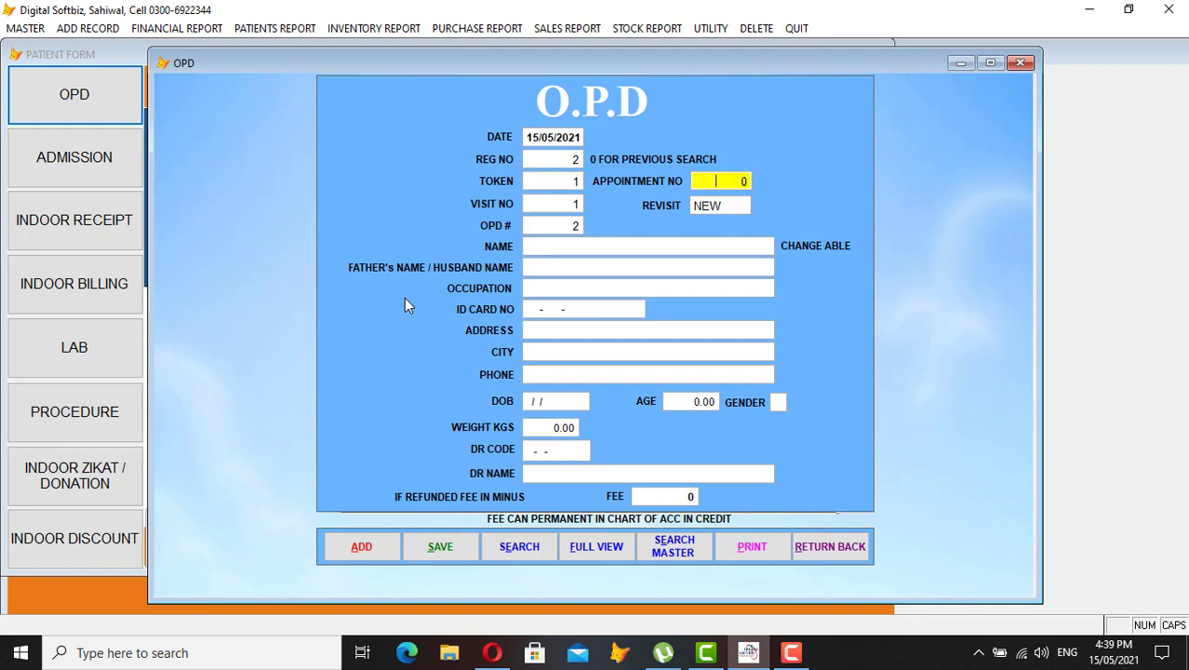
pyautogui.press('Return')
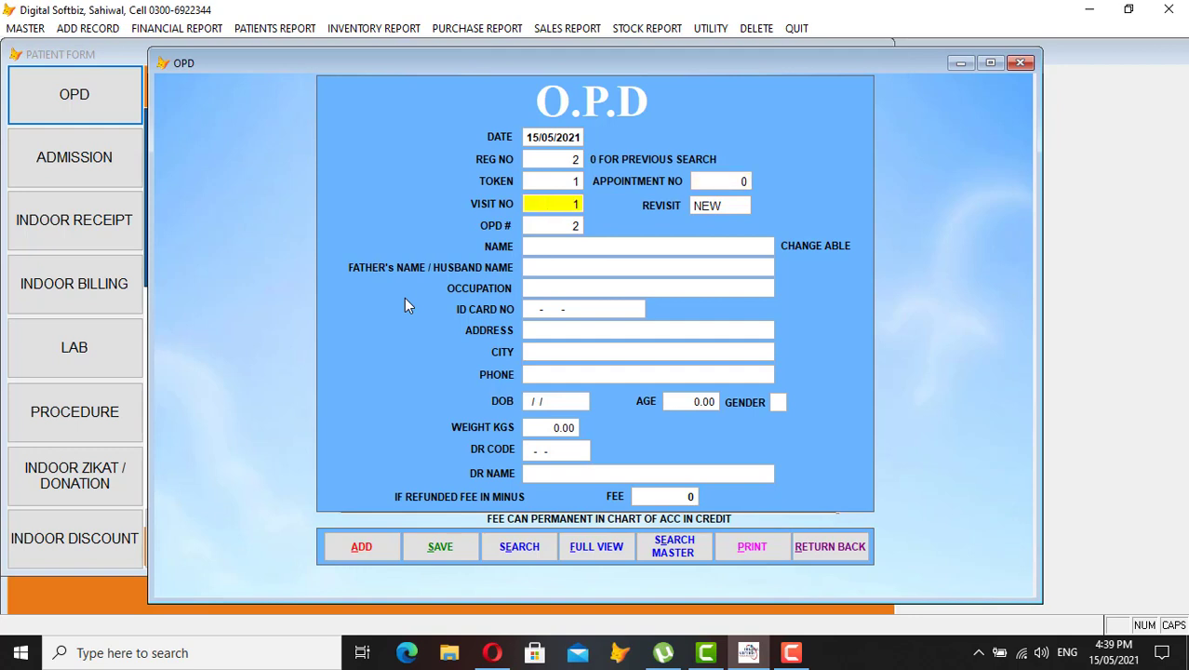
pyautogui.press('Return')
pyautogui.press('Return')
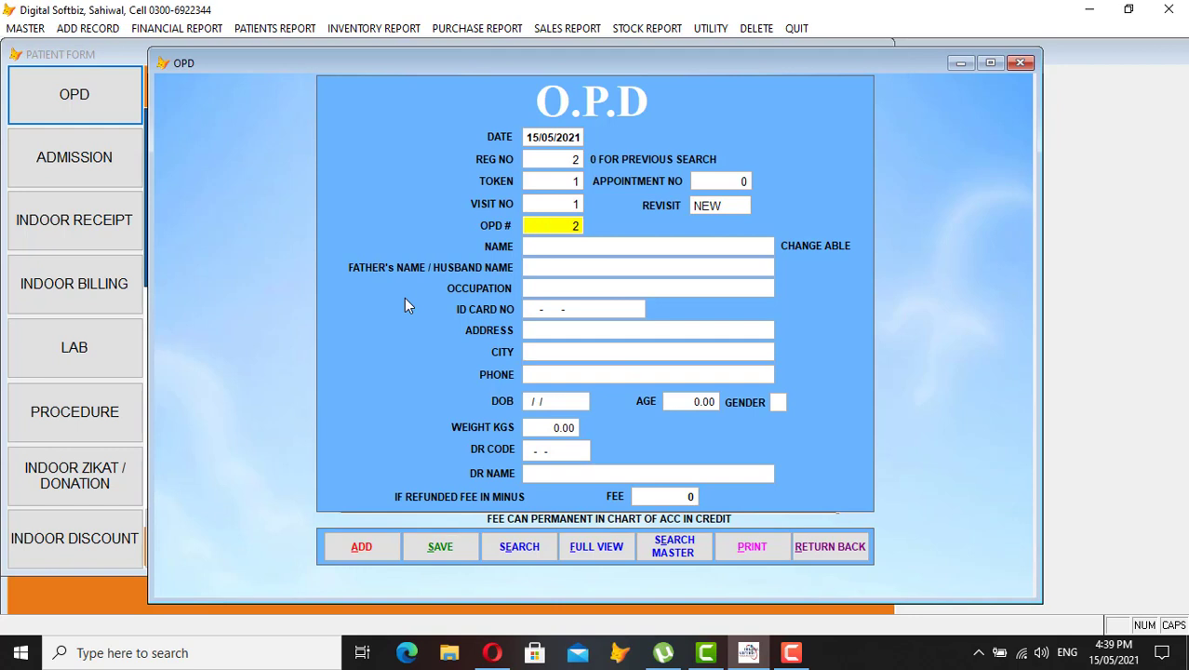
pyautogui.press('Return')
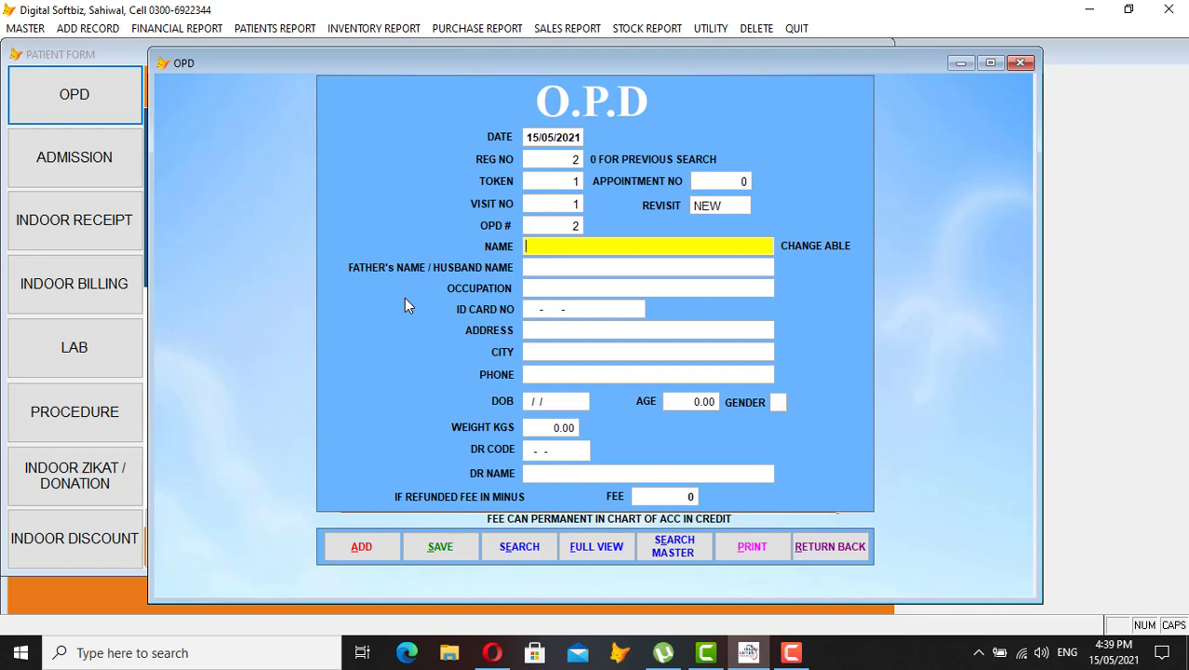
# Enter the patient's name, father's name, ID card number, address, city and phone number
pyautogui.press('Return')
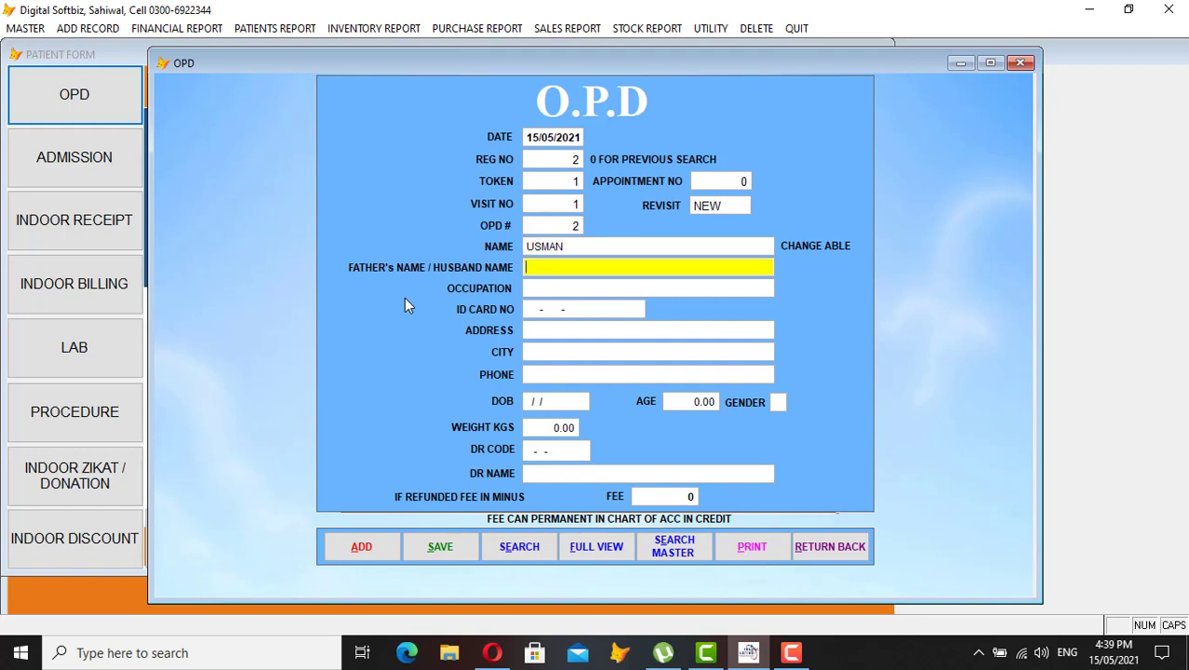
pyautogui.press('Return')
pyautogui.press('Return')
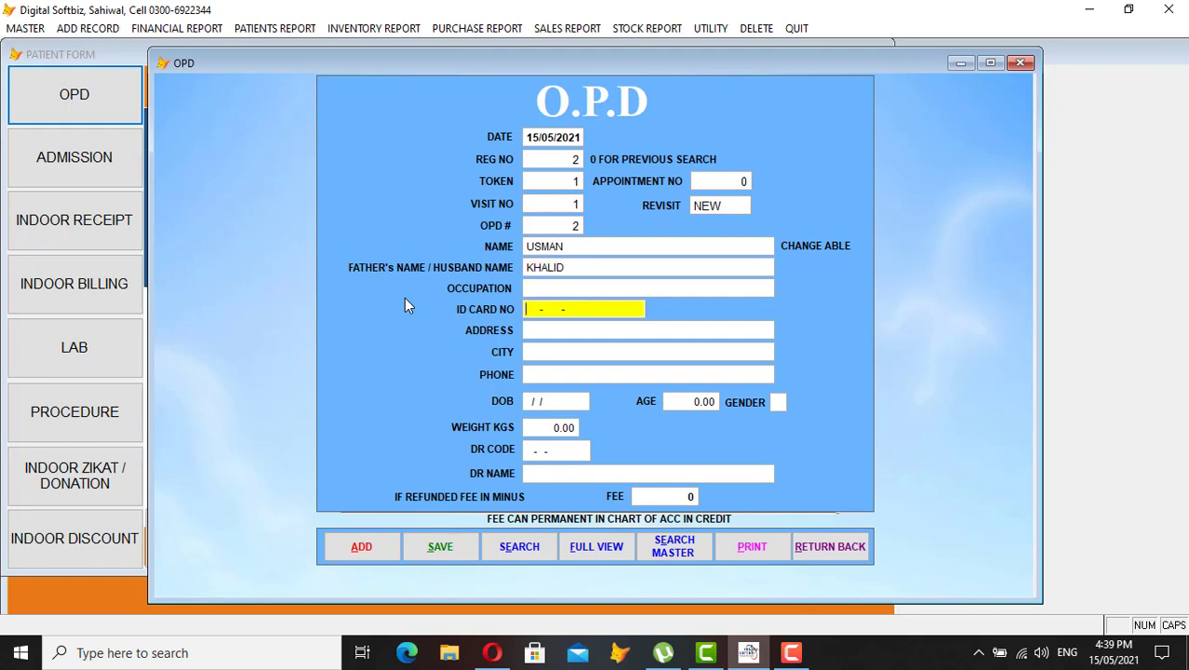
pyautogui.press('Return')
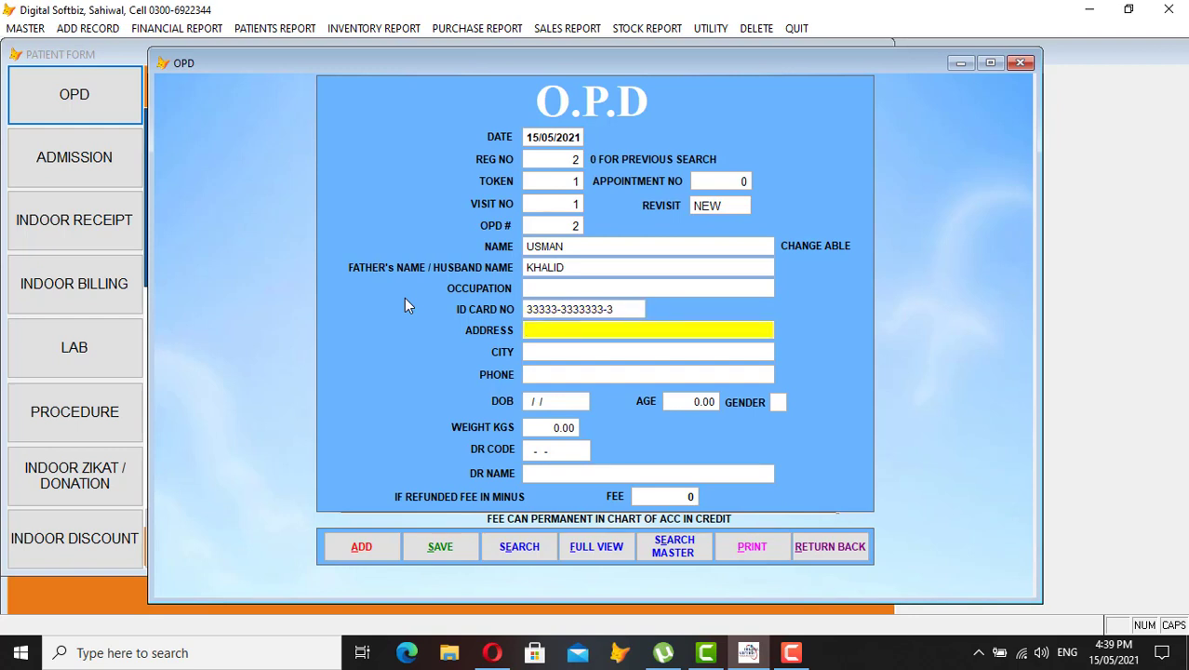
pyautogui.press('Return')
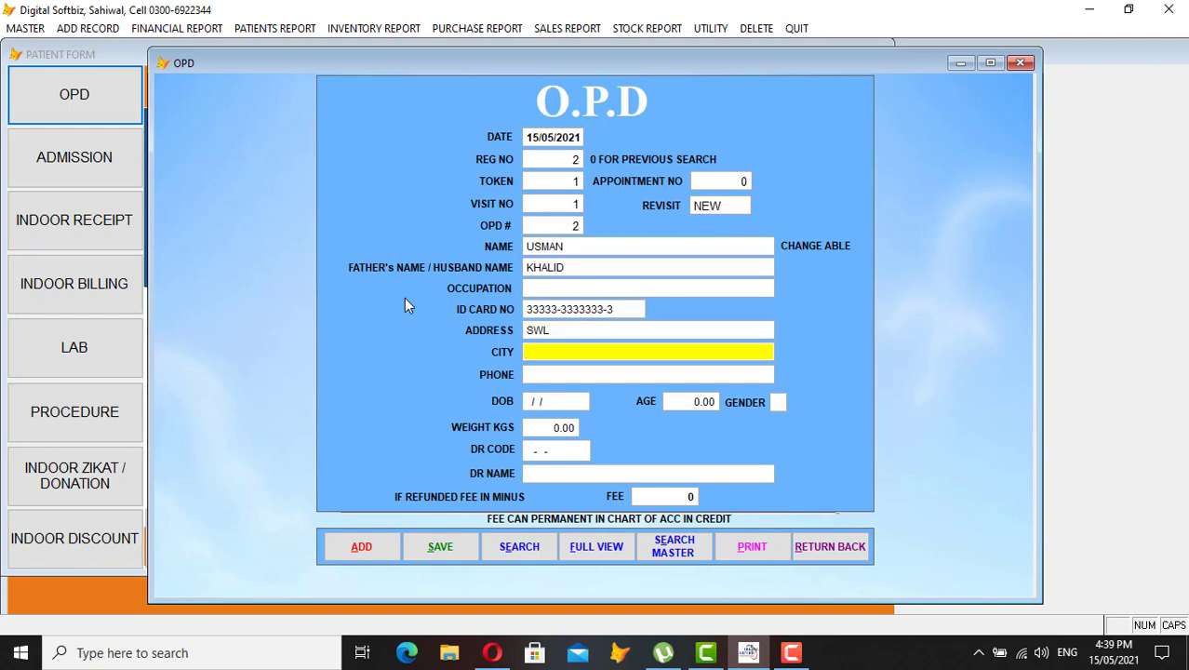
pyautogui.press('Return')
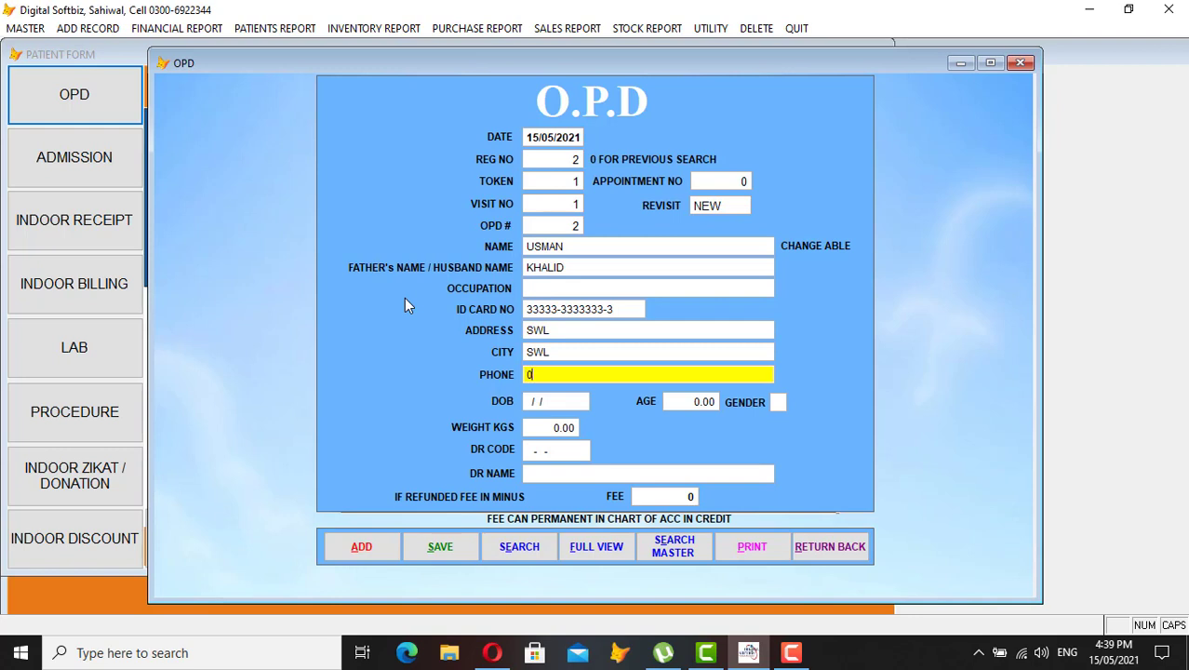
pyautogui.press('Return')
# Set birth date 02/04/2000, accept calculated age 21, gender M, and skip weight
pyautogui.write('02/')
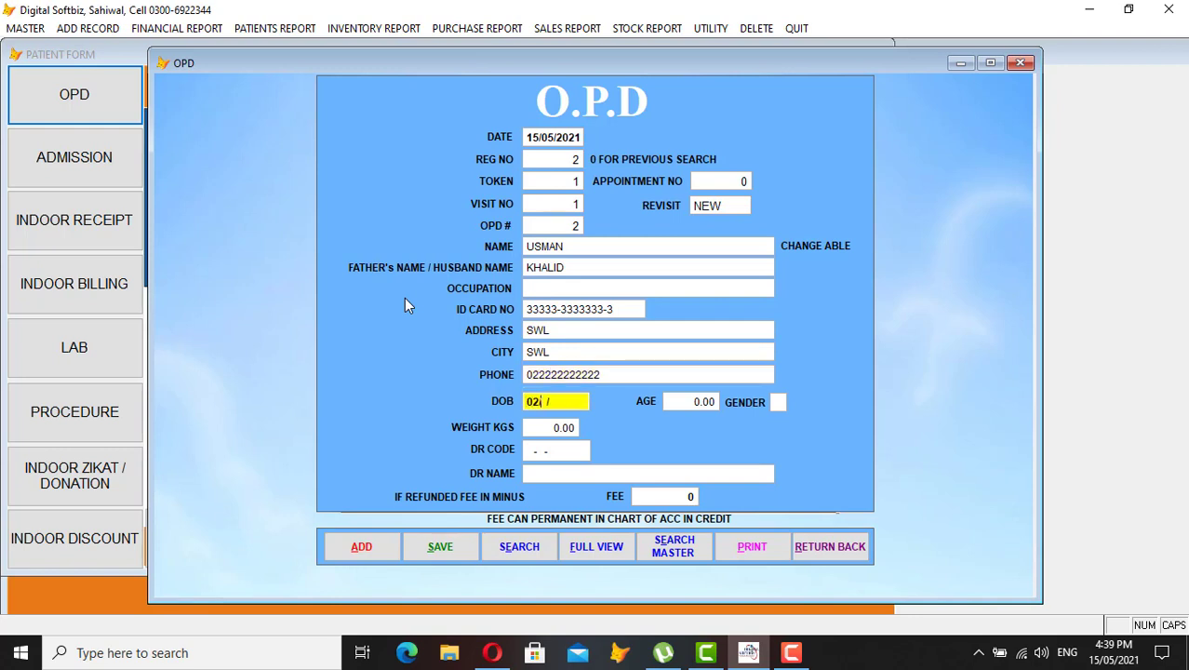
pyautogui.write('04/2000')
pyautogui.press('Return')
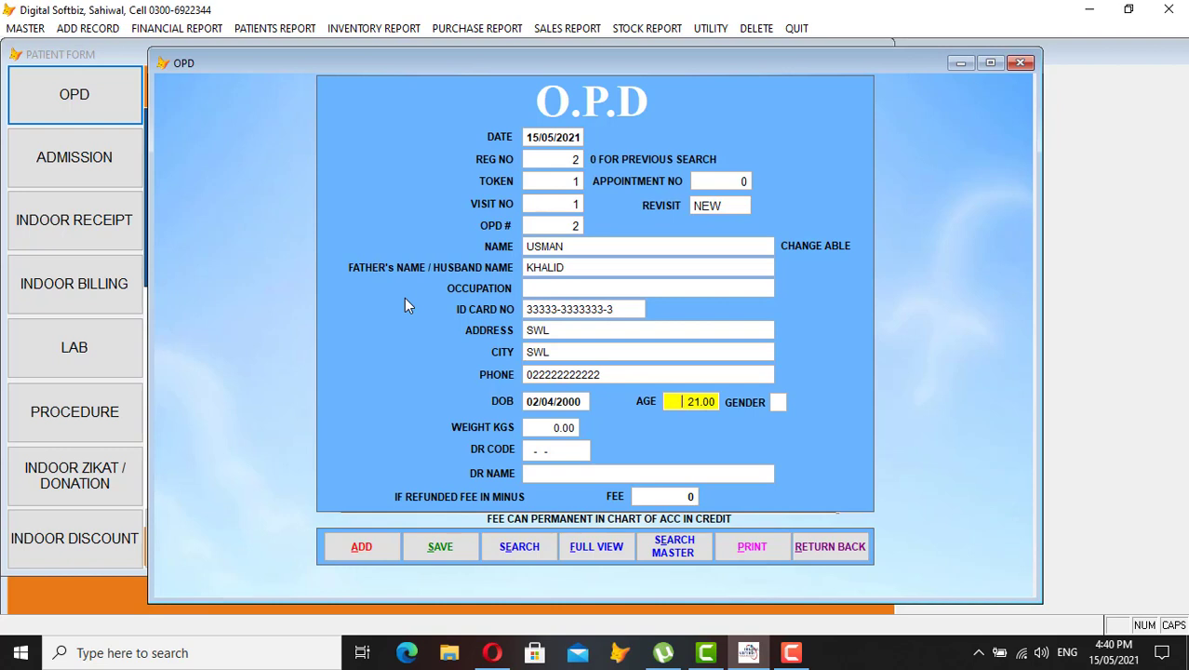
pyautogui.press('Return')
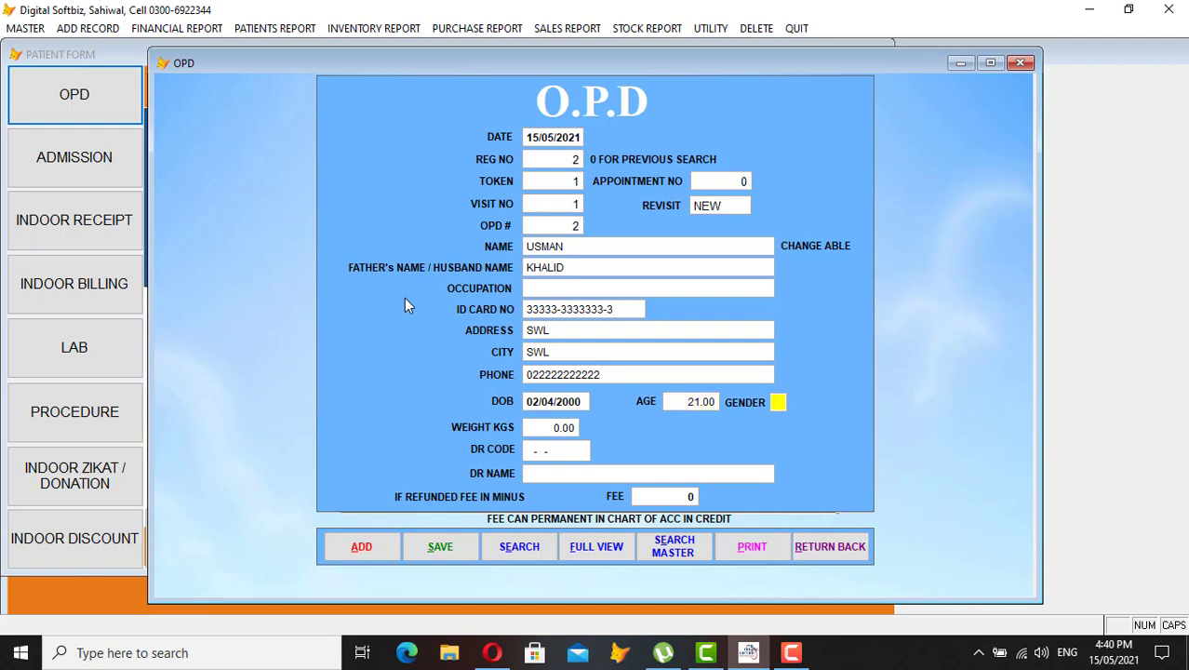
pyautogui.write('M')
pyautogui.press('Return')
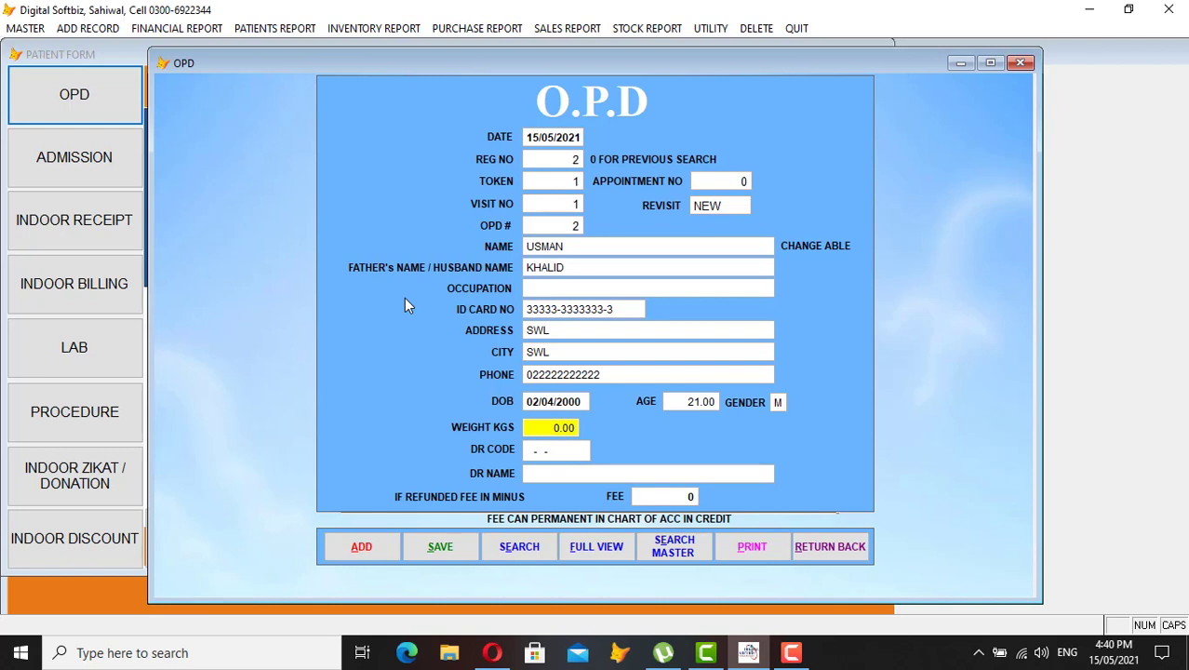
pyautogui.press('Return')
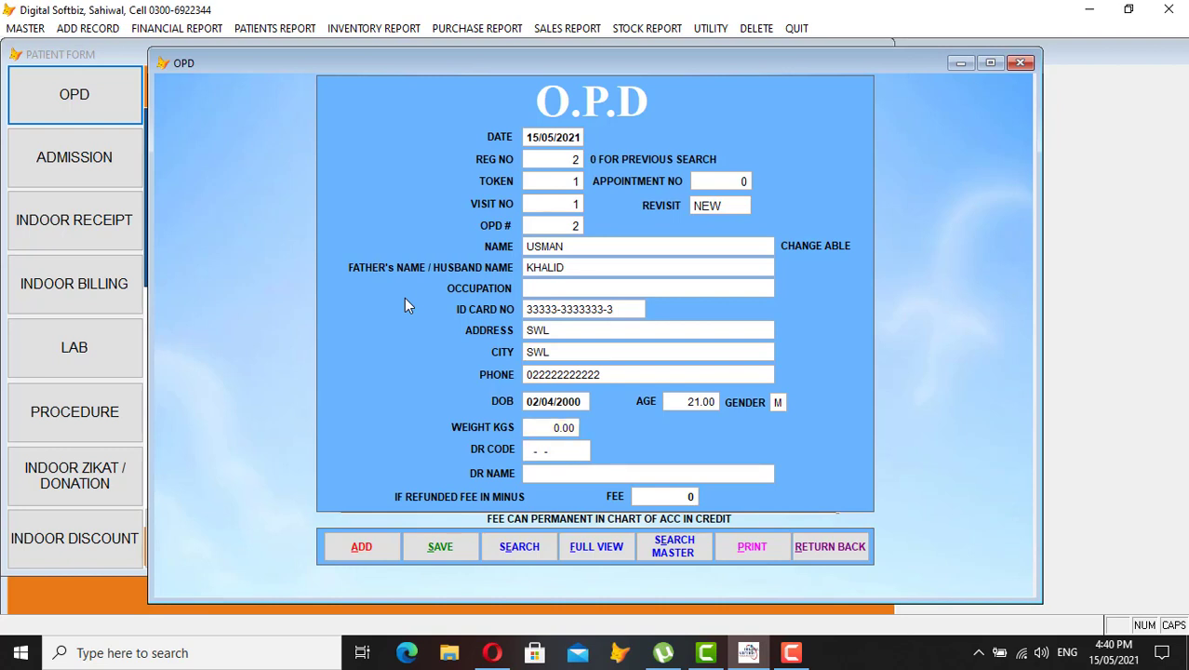
# Search doctors by 'DR', assign the first listed doctor, accept the 200 fee, and save
pyautogui.press('Return')
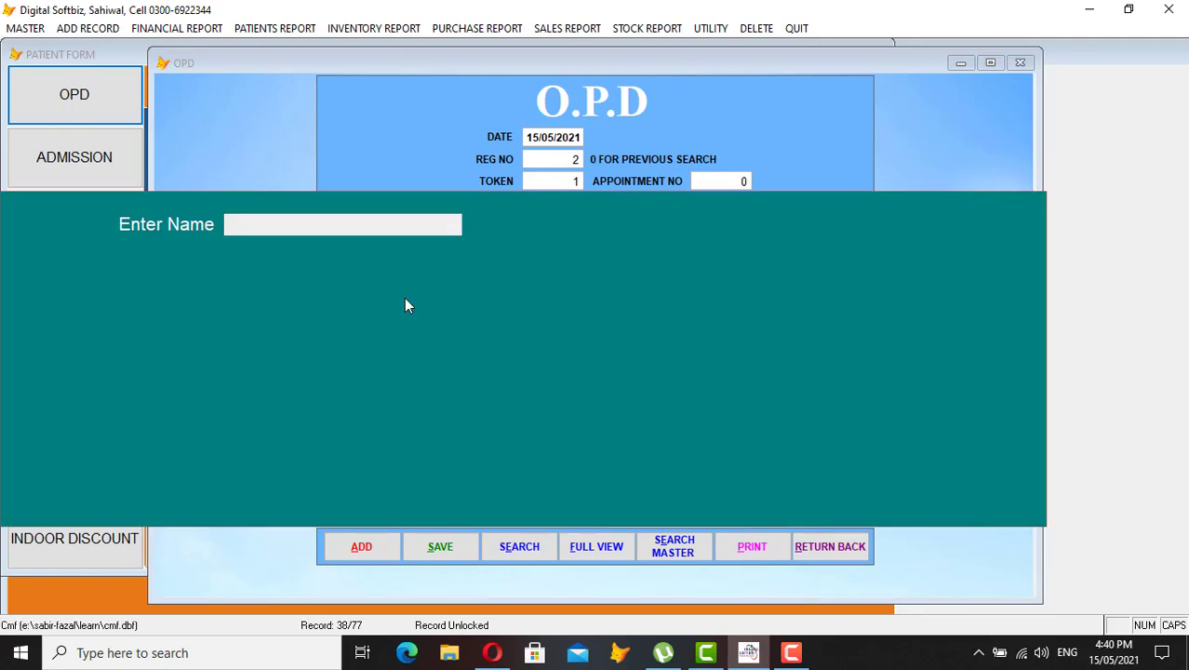
pyautogui.write('DR')
pyautogui.press('Return')
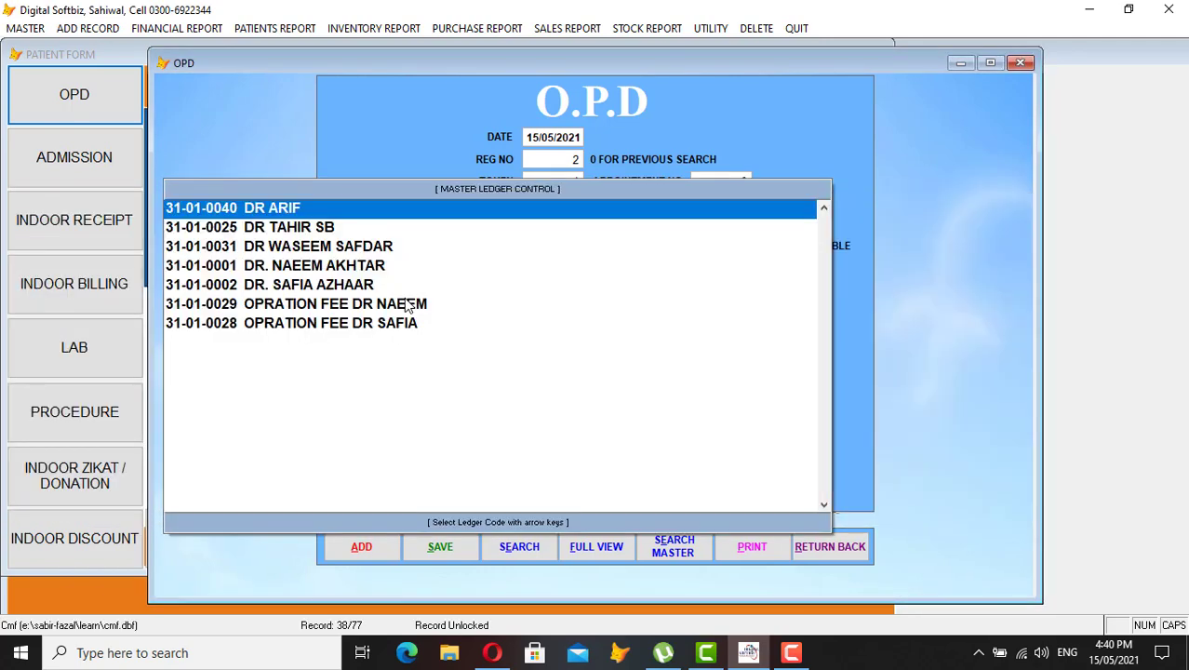
pyautogui.press('Return')
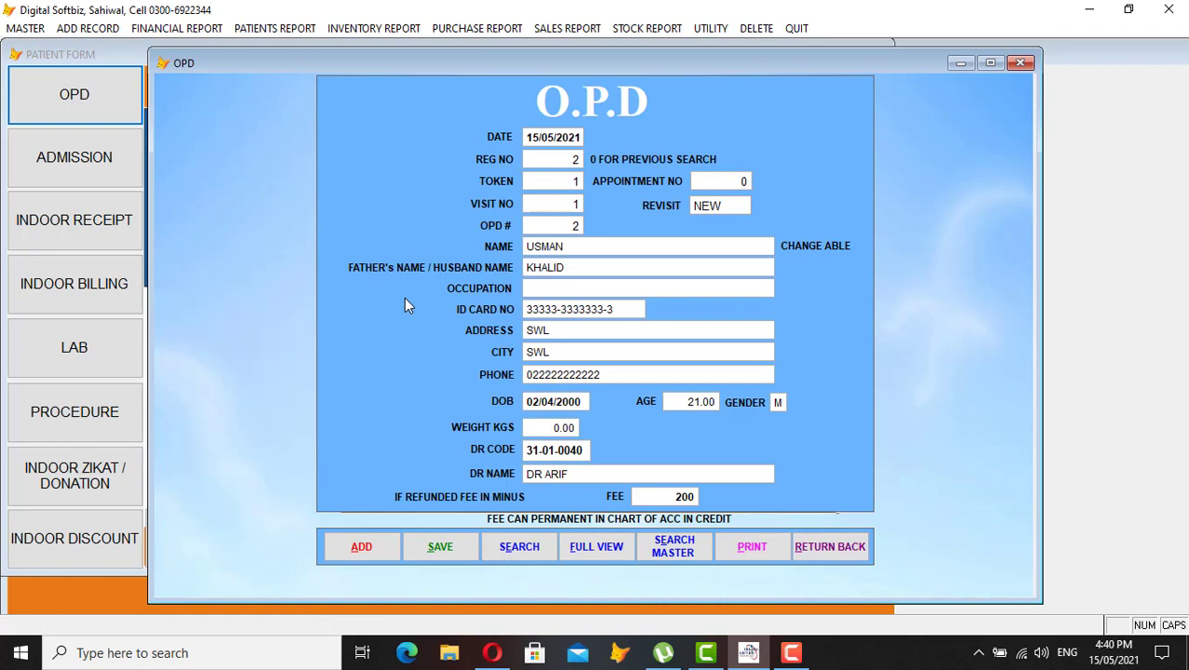
pyautogui.press('Return')
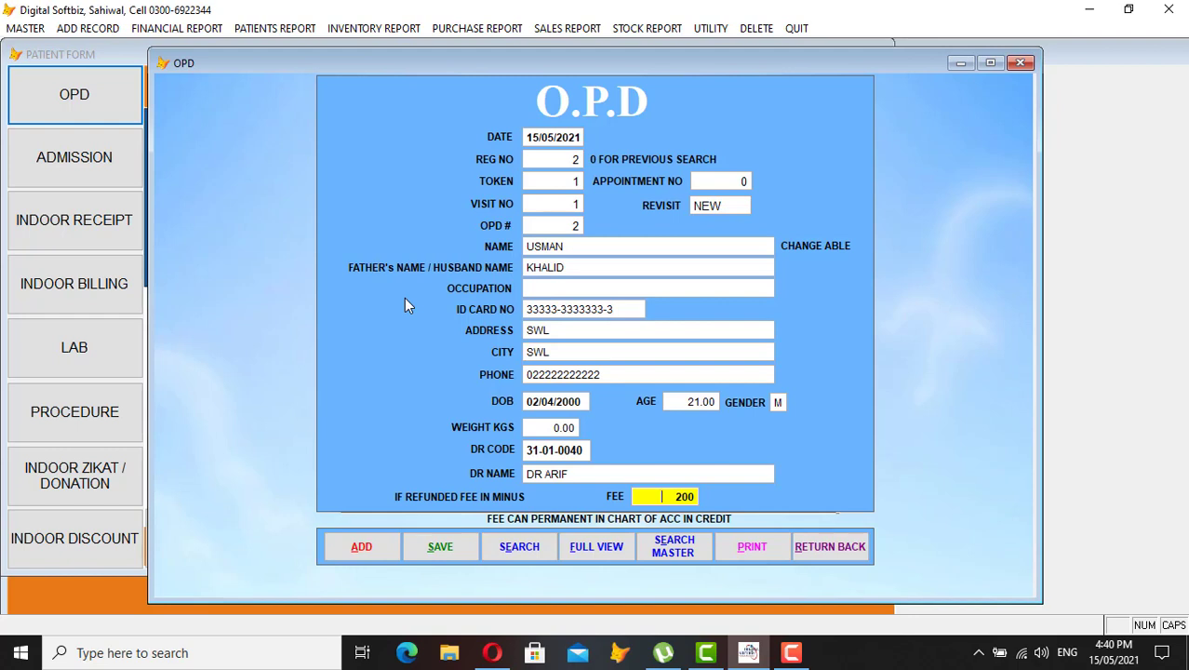
pyautogui.press('Return')
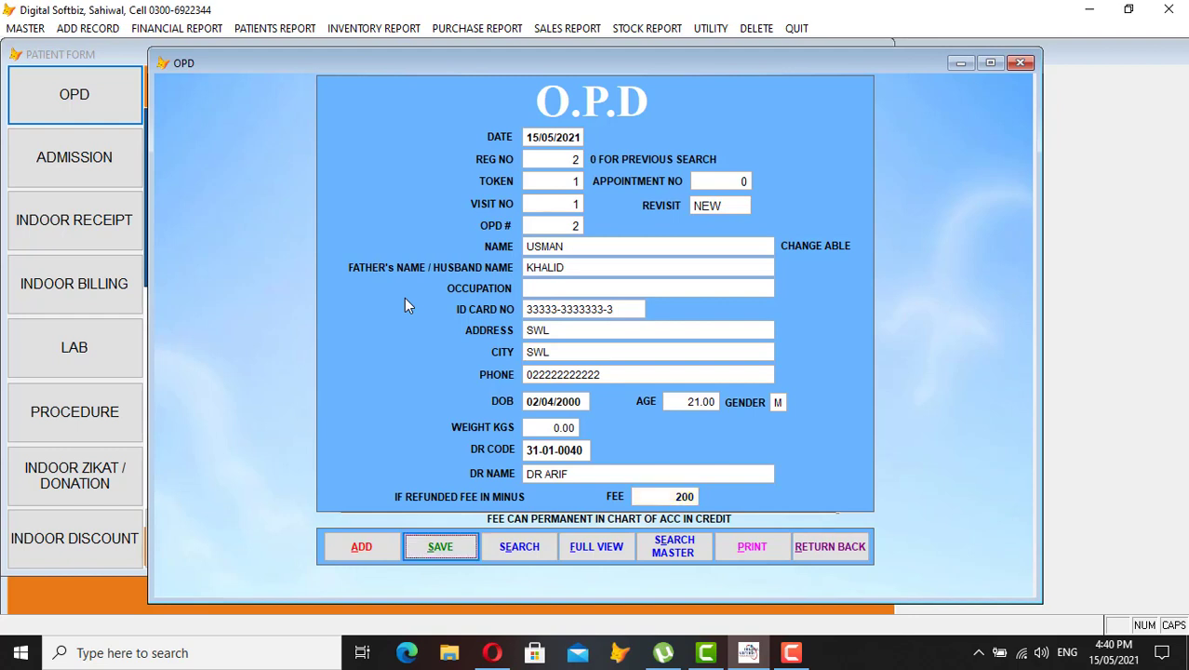
pyautogui.press('Return')
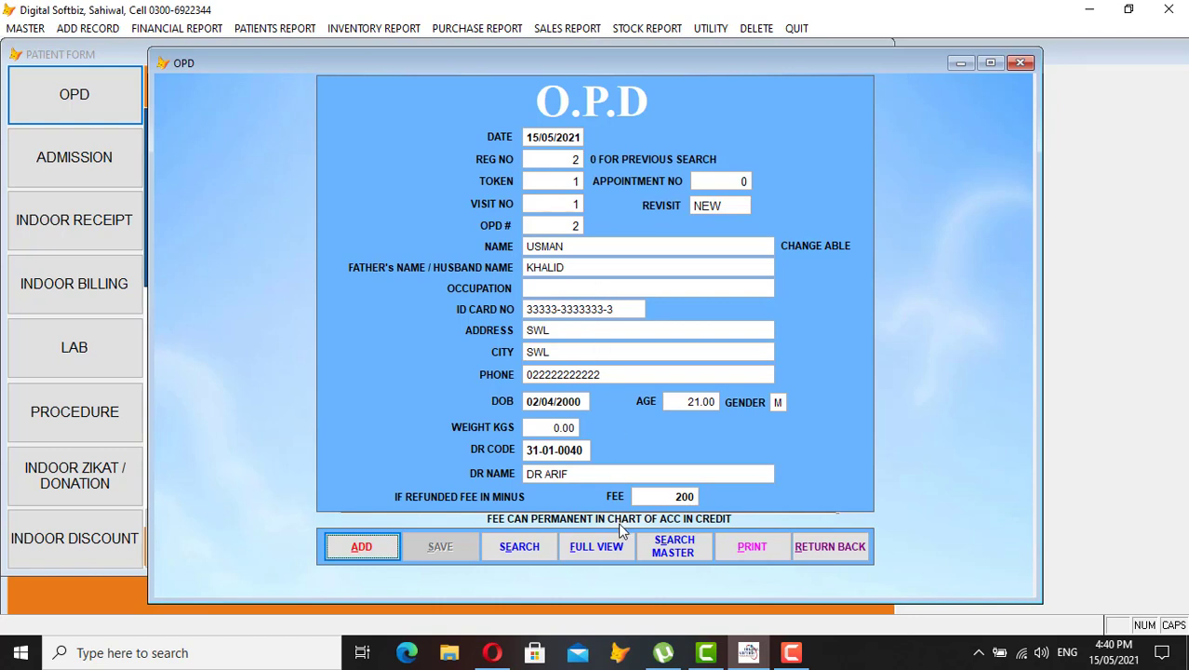
# Preview the OPD token 1 slip, then close the preview and the OPD form
pyautogui.click(738, 549)
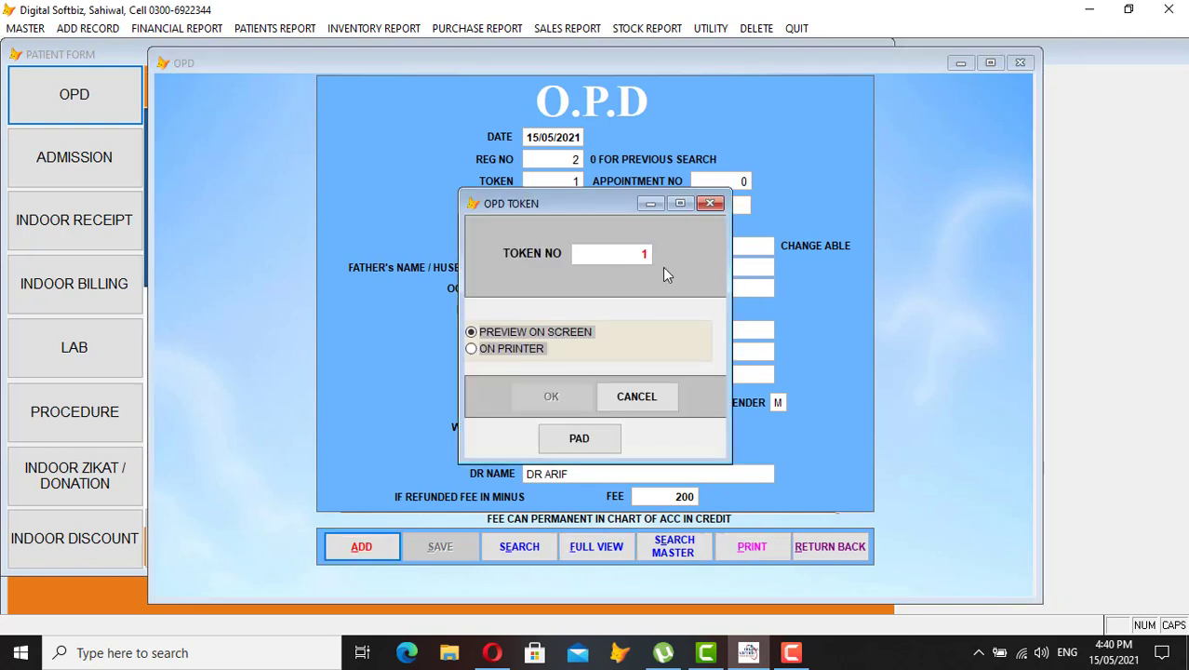
pyautogui.press('Return')
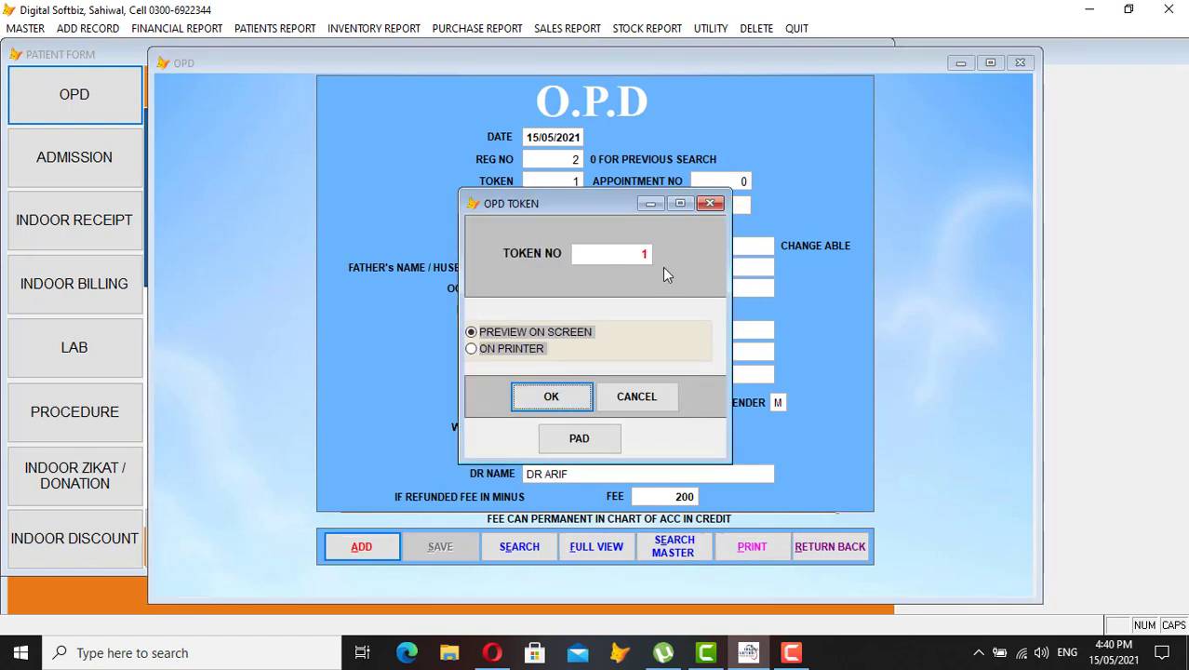
pyautogui.press('Return')
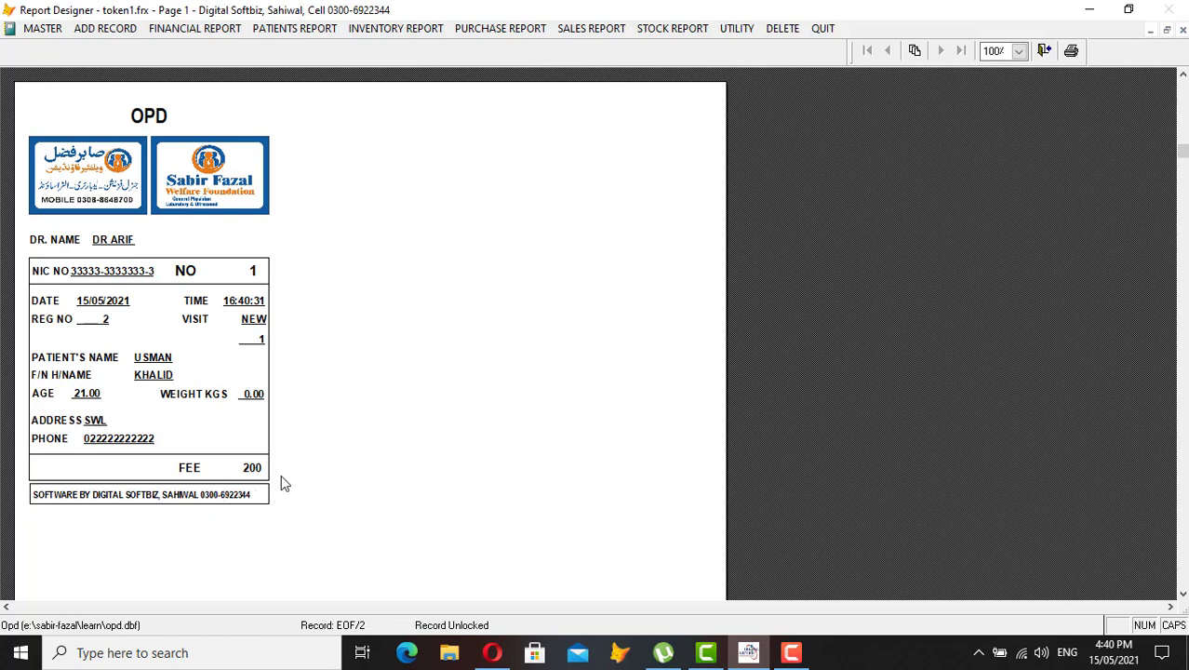
pyautogui.press('Escape')
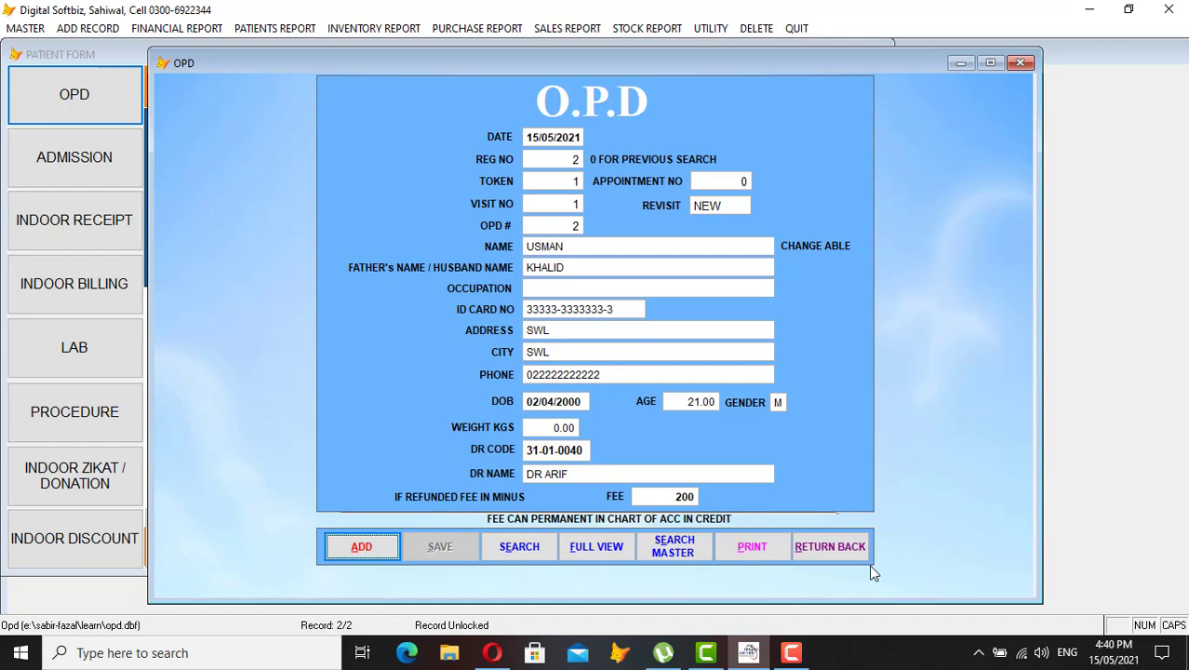
pyautogui.click(843, 550)
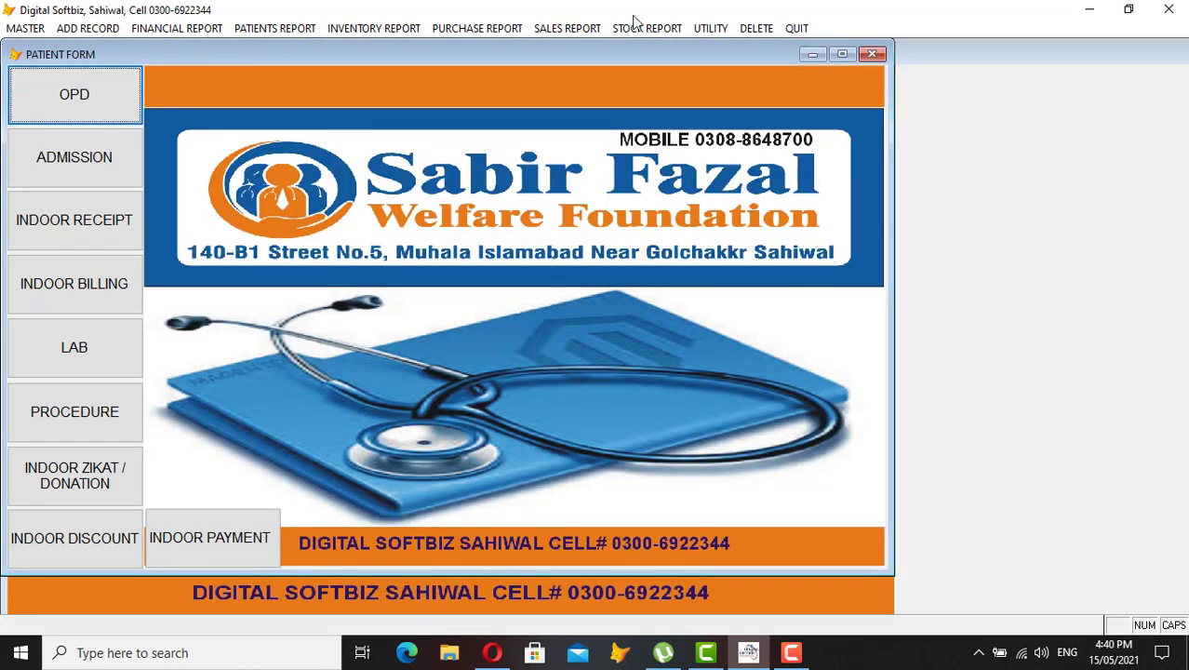
# Close the Patient Form and bring up the PATIENTS REPORT menu
pyautogui.click(868, 56)
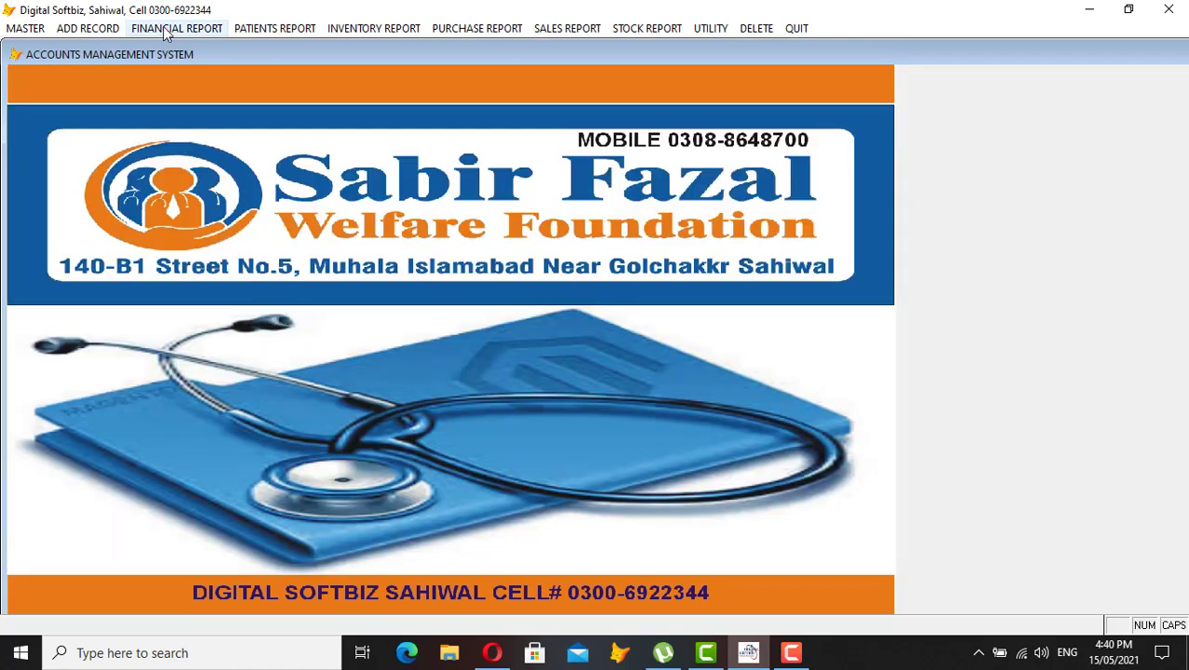
pyautogui.click(168, 29)
pyautogui.moveTo(271, 30)
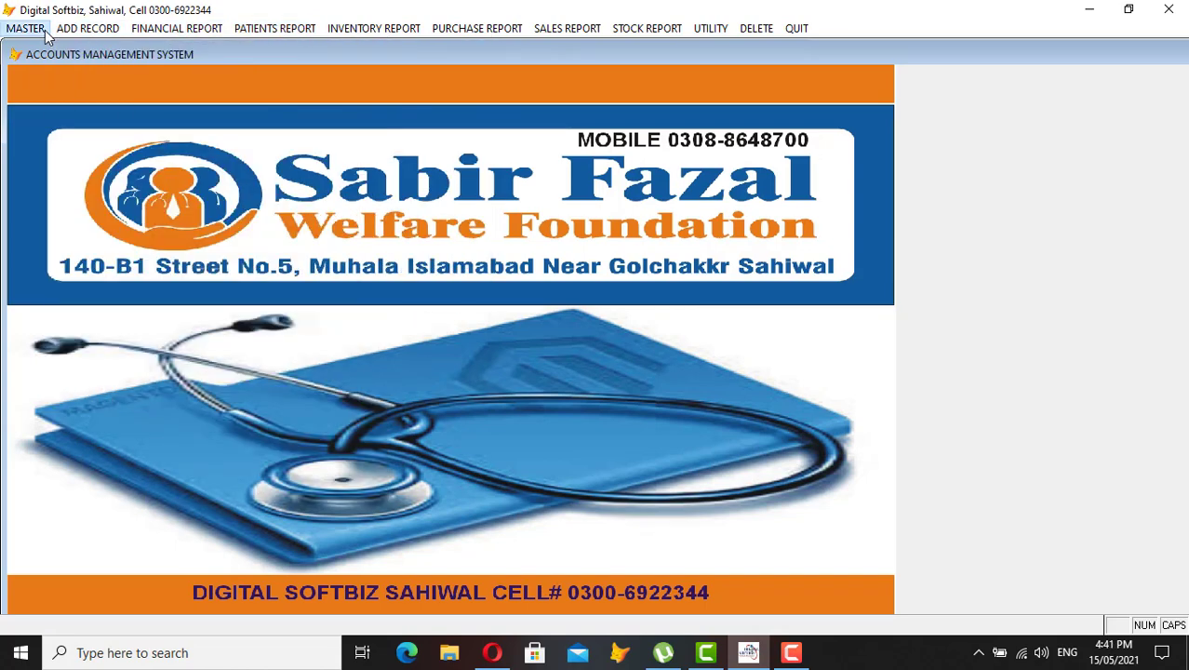
pyautogui.moveTo(99, 27)
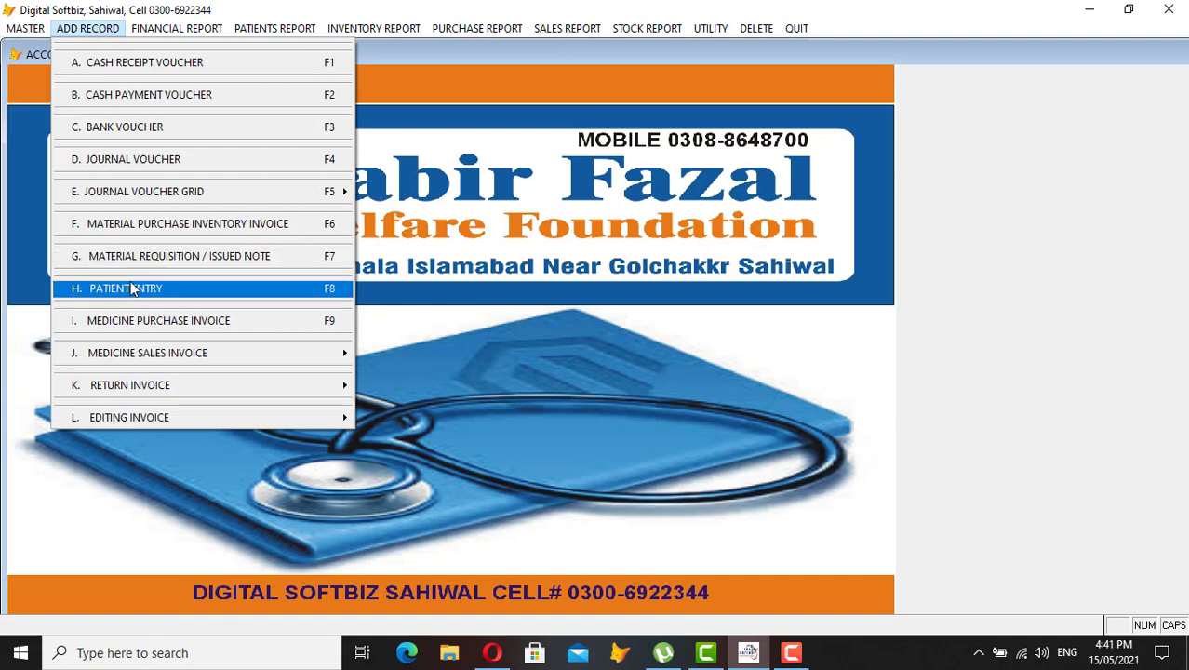
pyautogui.click(130, 285)
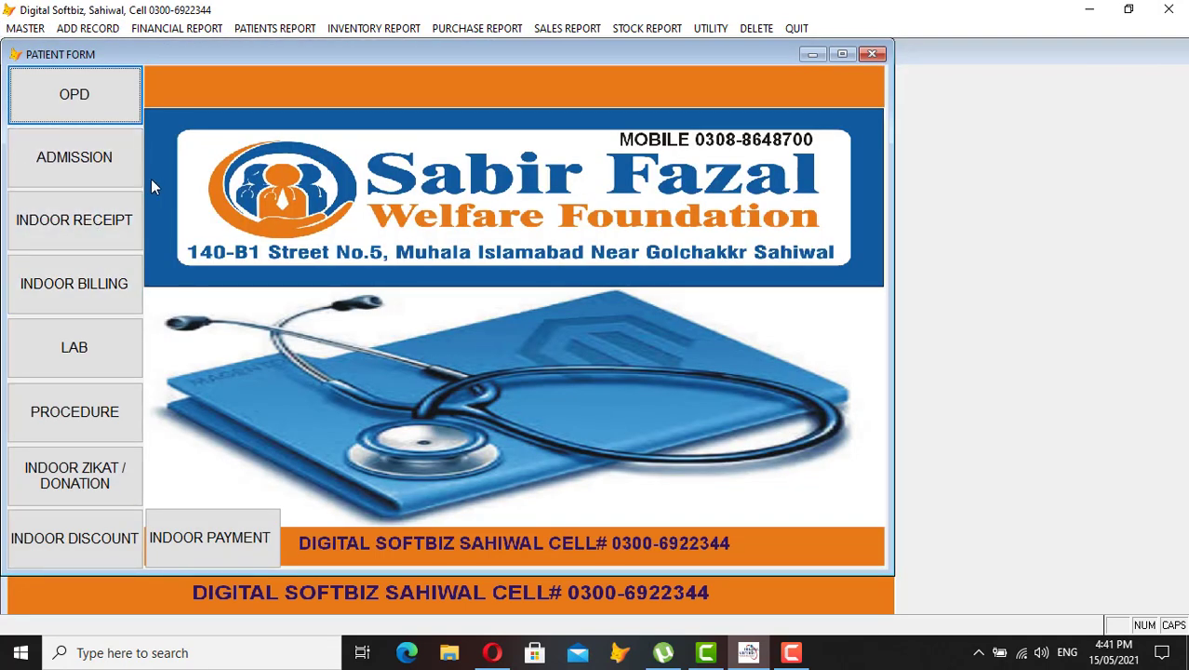
pyautogui.click(872, 53)
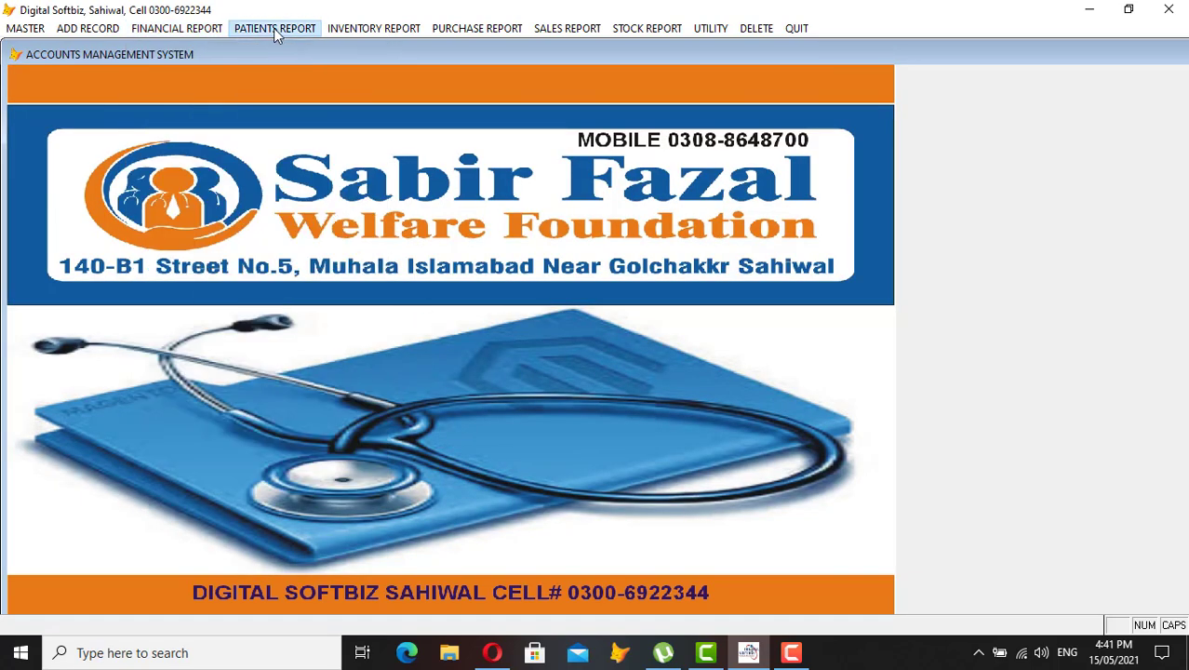
pyautogui.click(274, 28)
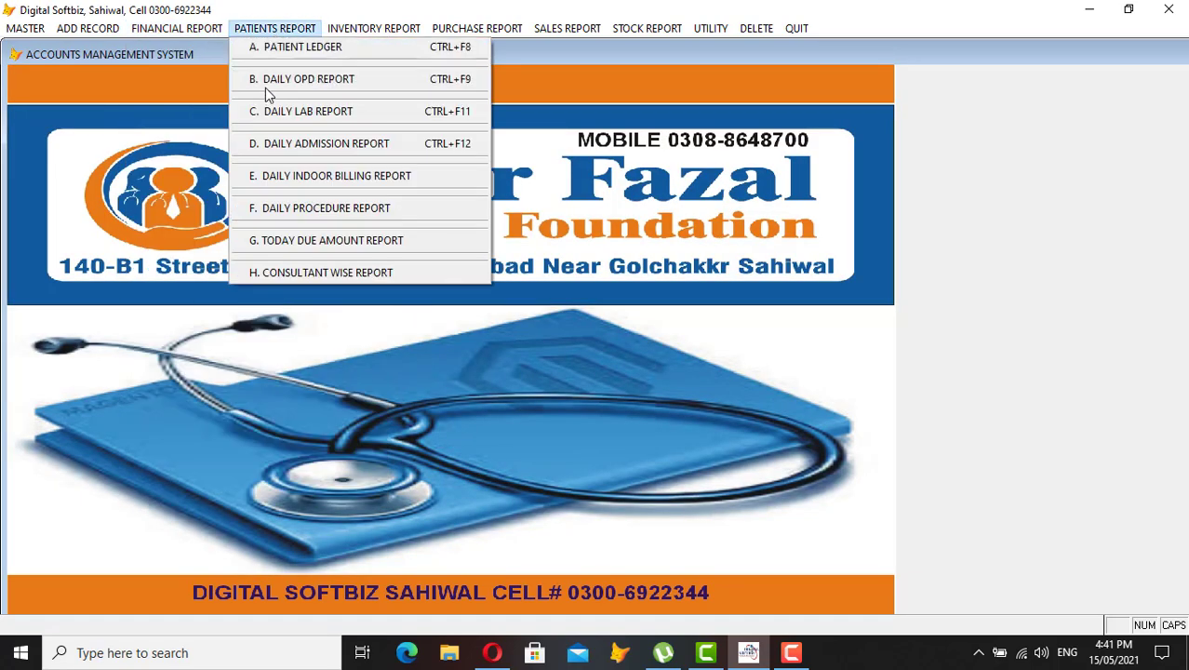
# Preview the Daily OPD Report for 15/05/2021 full screen, one 200 visit, then close it
pyautogui.click(344, 84)
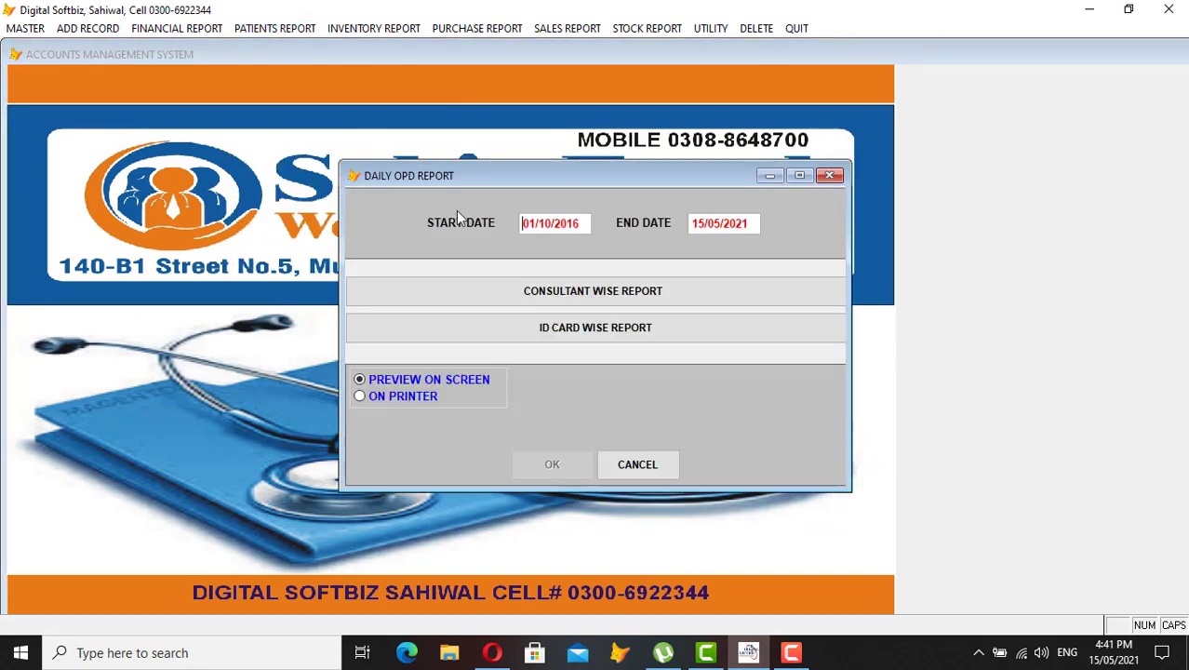
pyautogui.write('15/0')
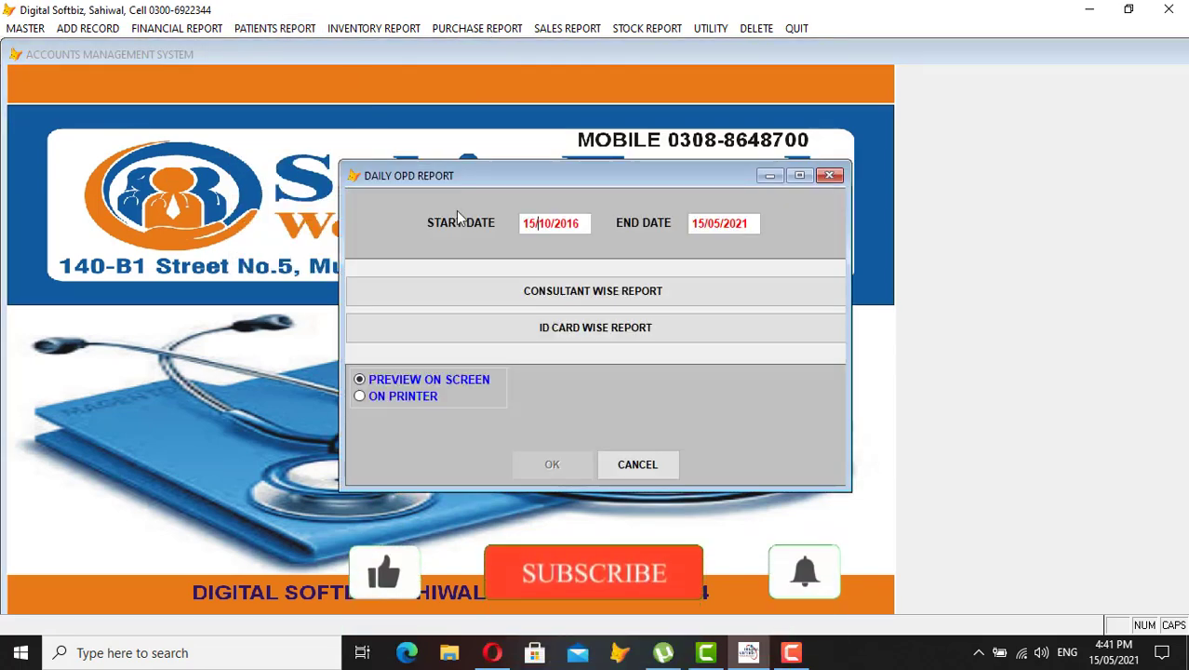
pyautogui.write('5/2021')
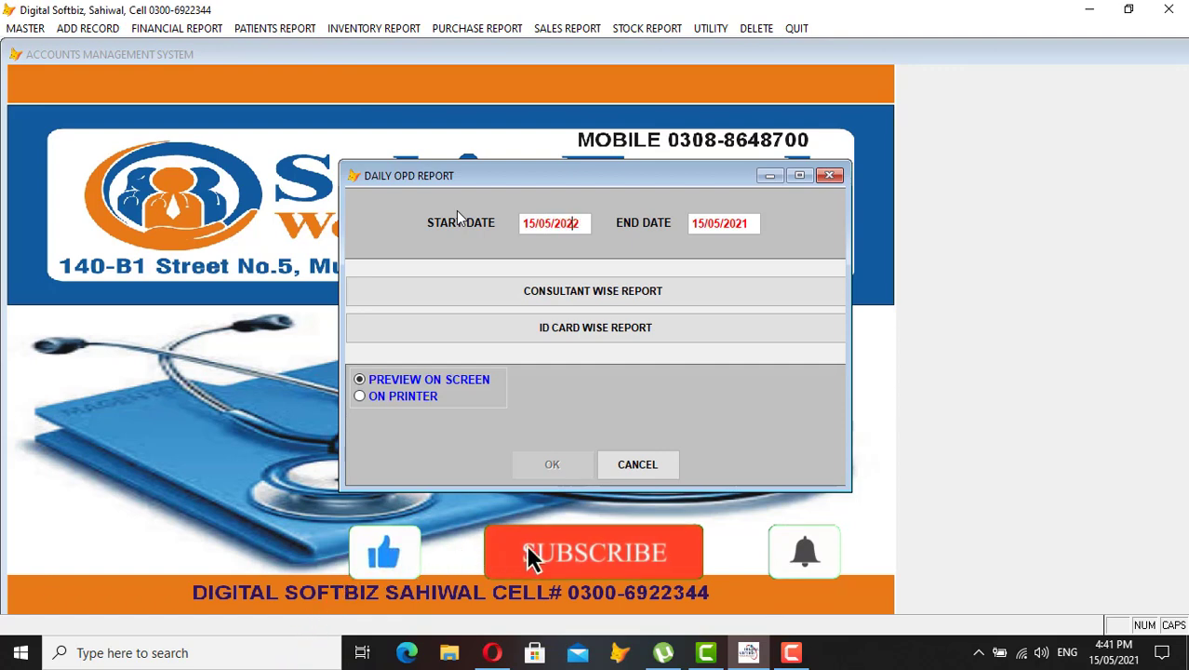
pyautogui.press('Return')
pyautogui.press('Return')
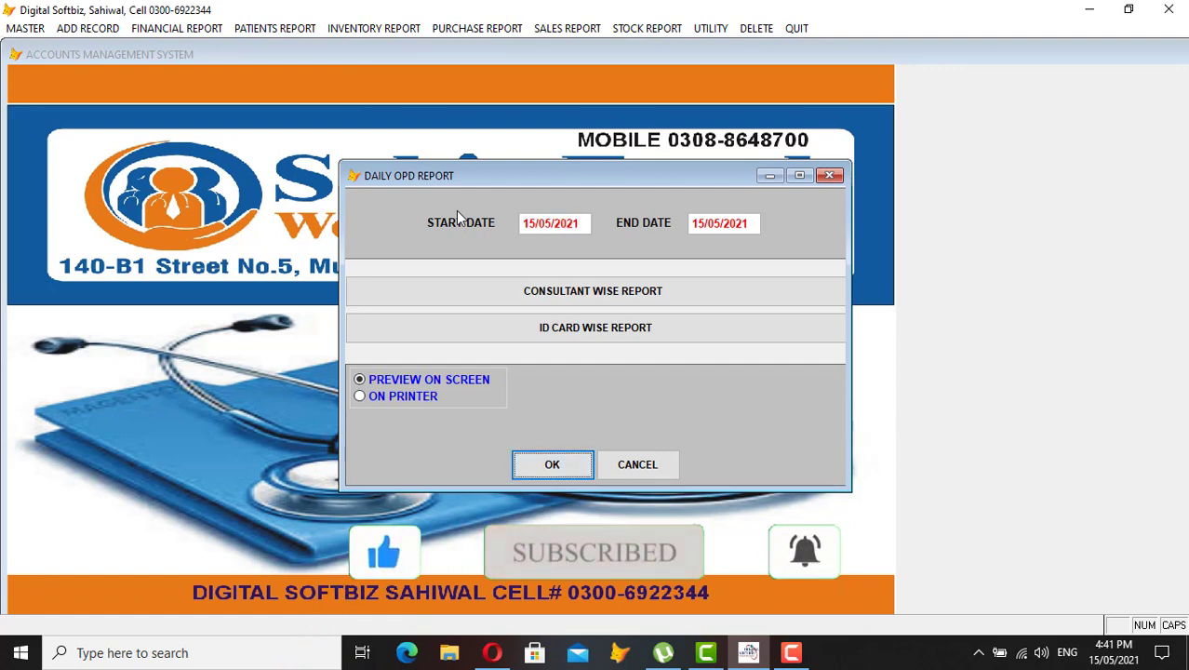
pyautogui.press('Return')
pyautogui.click(499, 83)
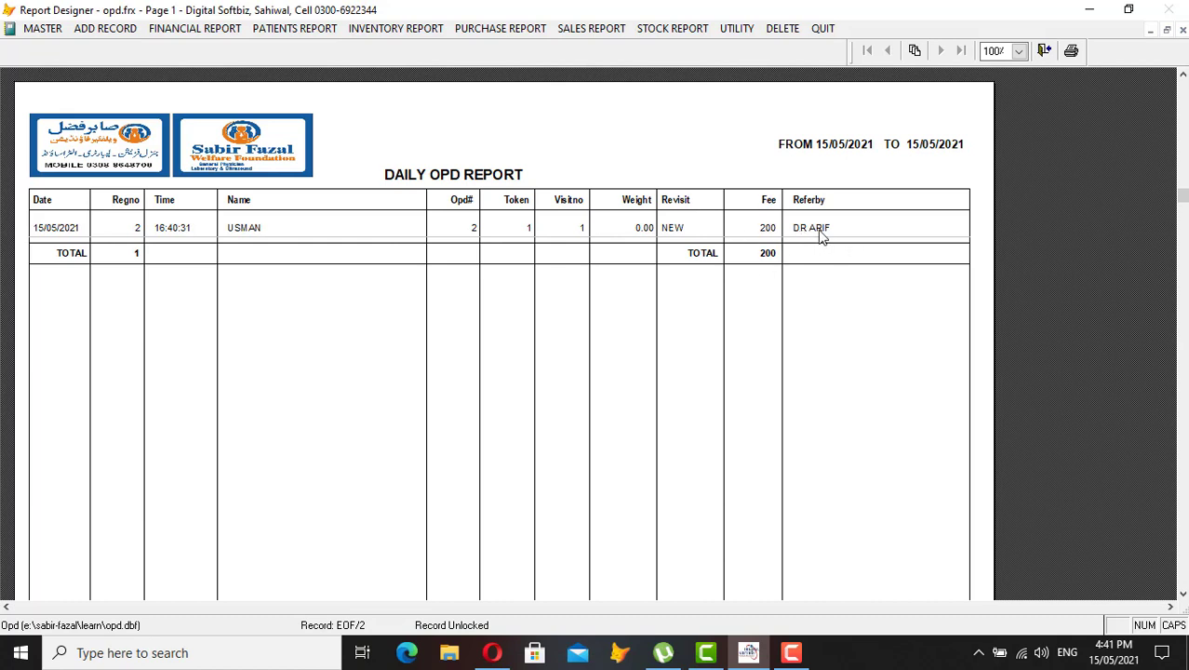
pyautogui.press('Escape')
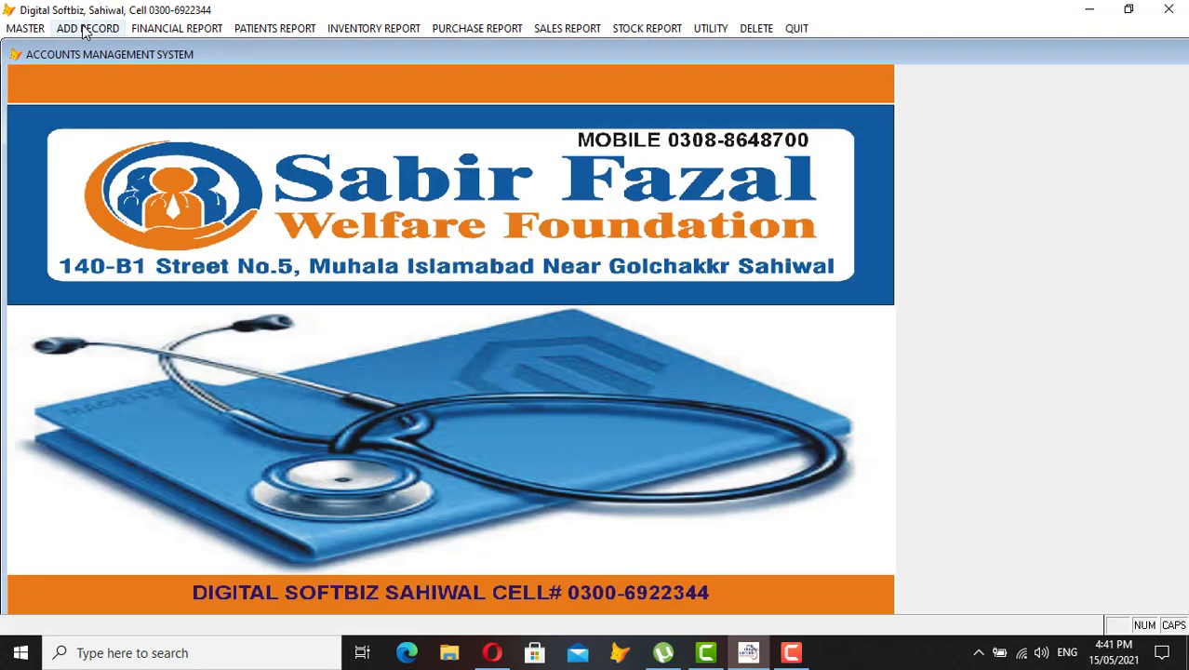
# From Patient Entry, glance at the Procedure form, then open the Laboratory form
pyautogui.click(85, 31)
pyautogui.click(179, 290)
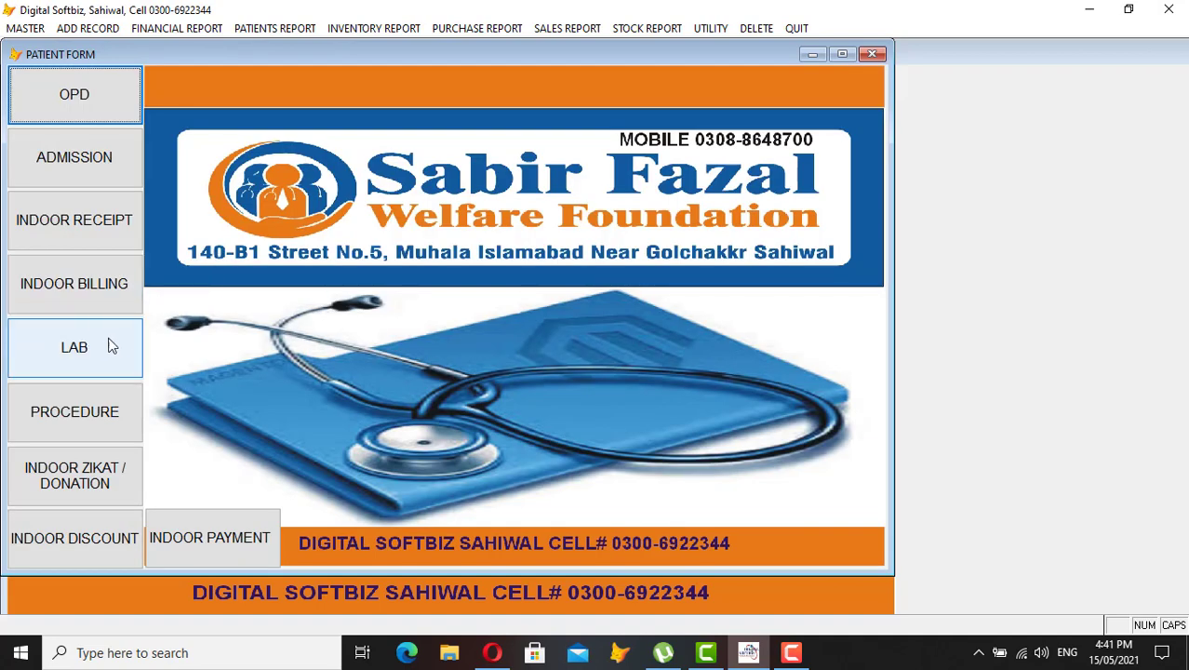
pyautogui.click(81, 429)
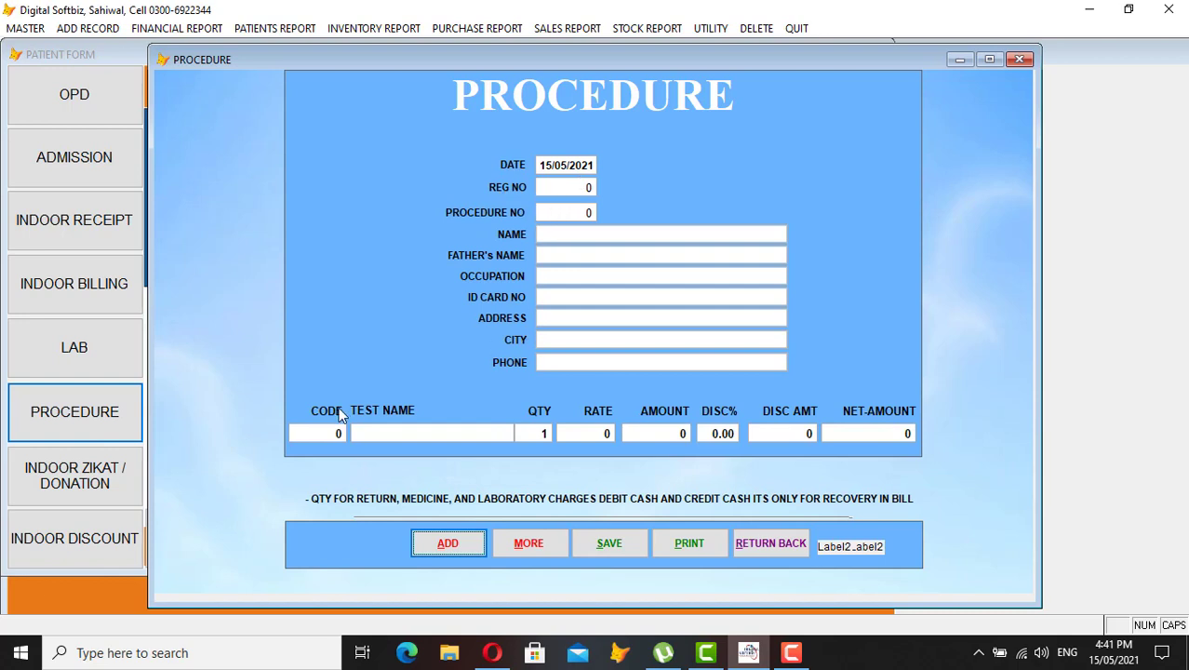
pyautogui.click(761, 547)
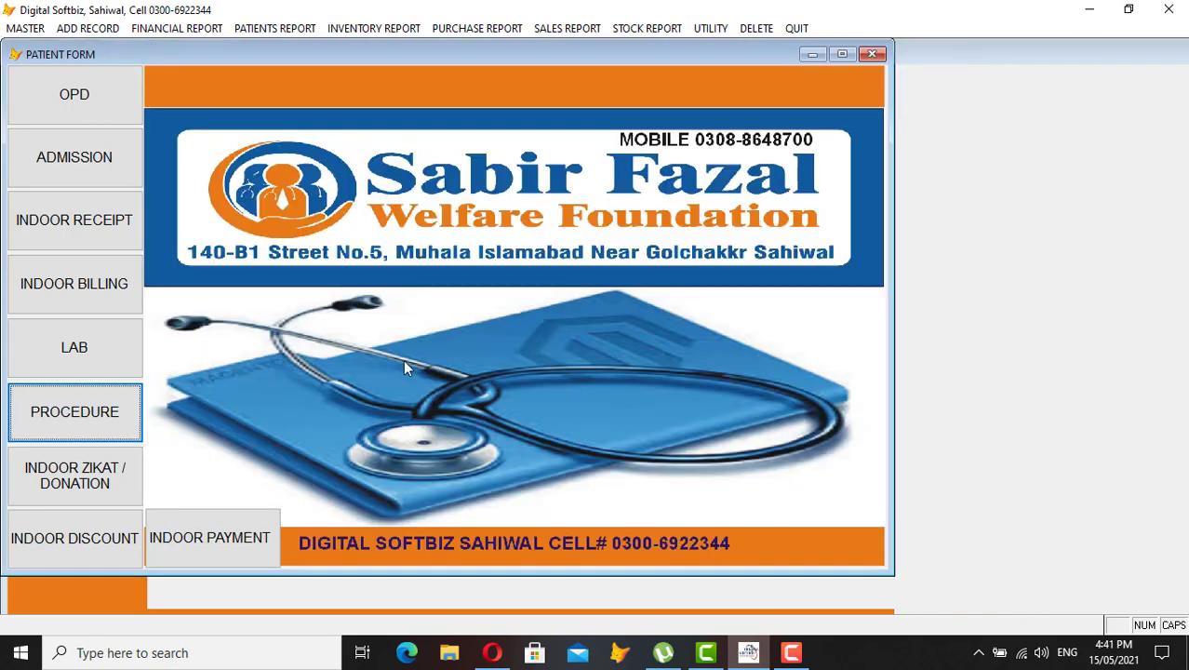
pyautogui.click(83, 353)
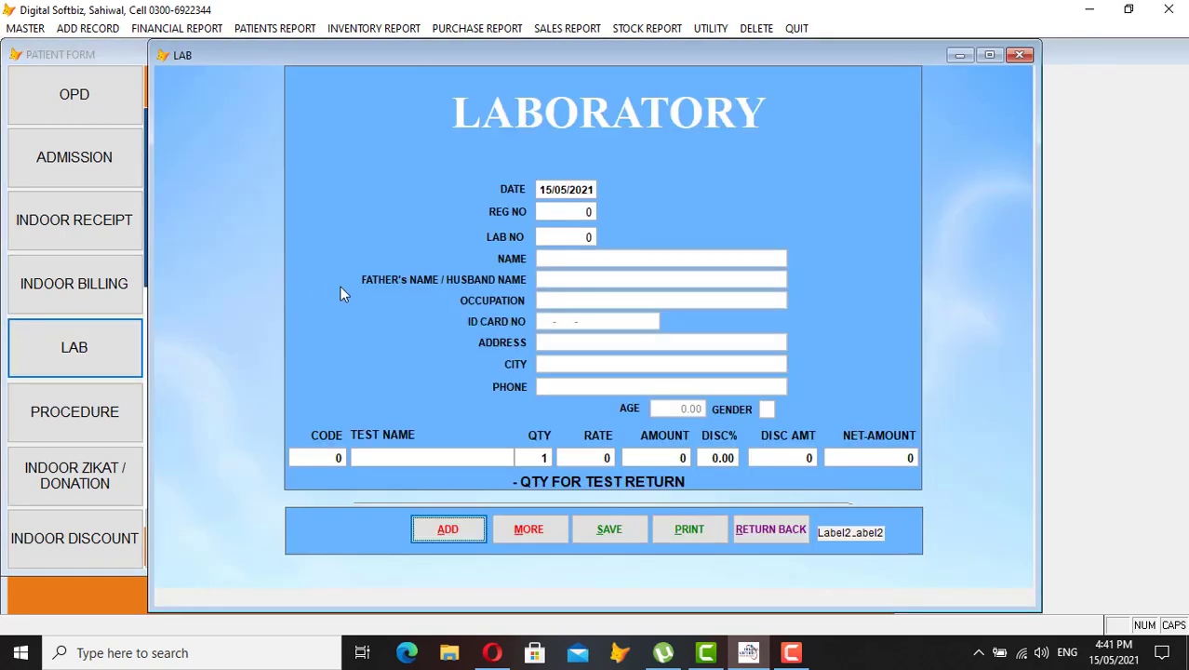
# Start a lab entry for registration 2 with the CHOLESTROL test at rate 80, net 80
pyautogui.click(450, 536)
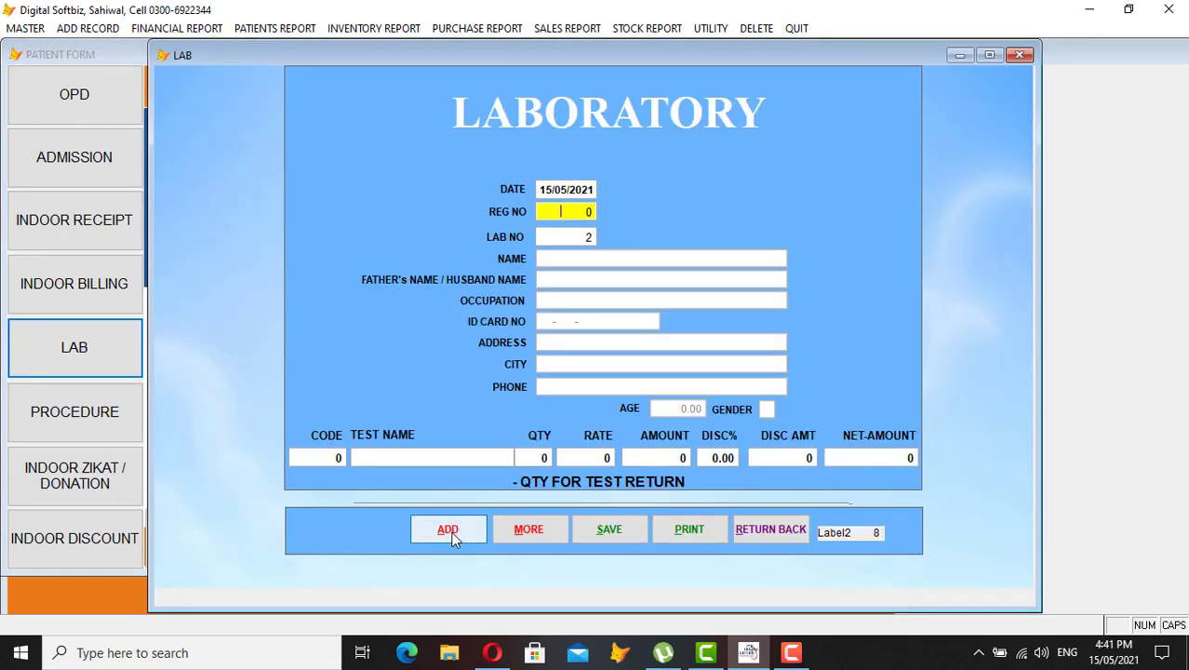
pyautogui.write('2')
pyautogui.press('Return')
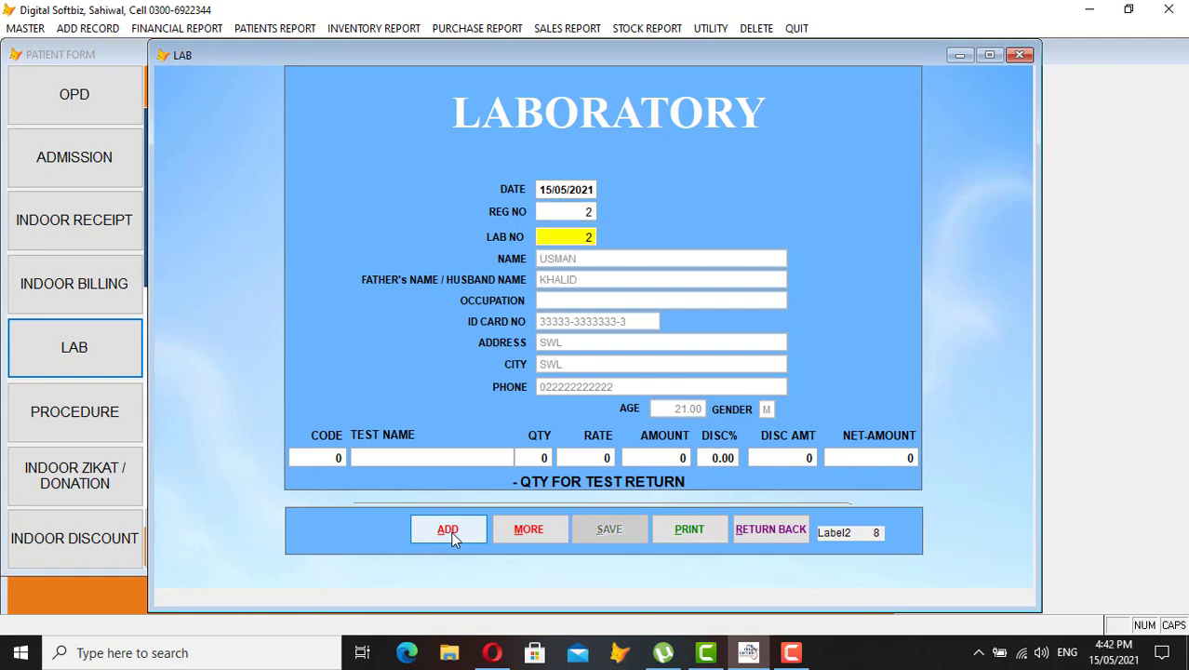
pyautogui.press('Return')
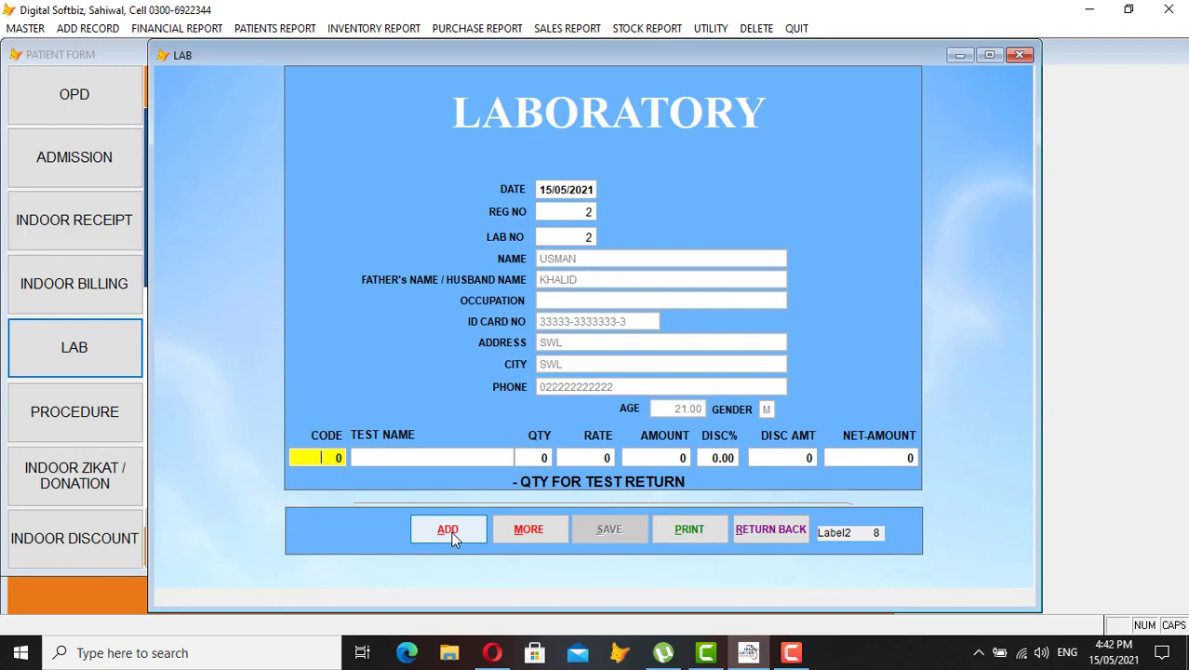
pyautogui.press('Return')
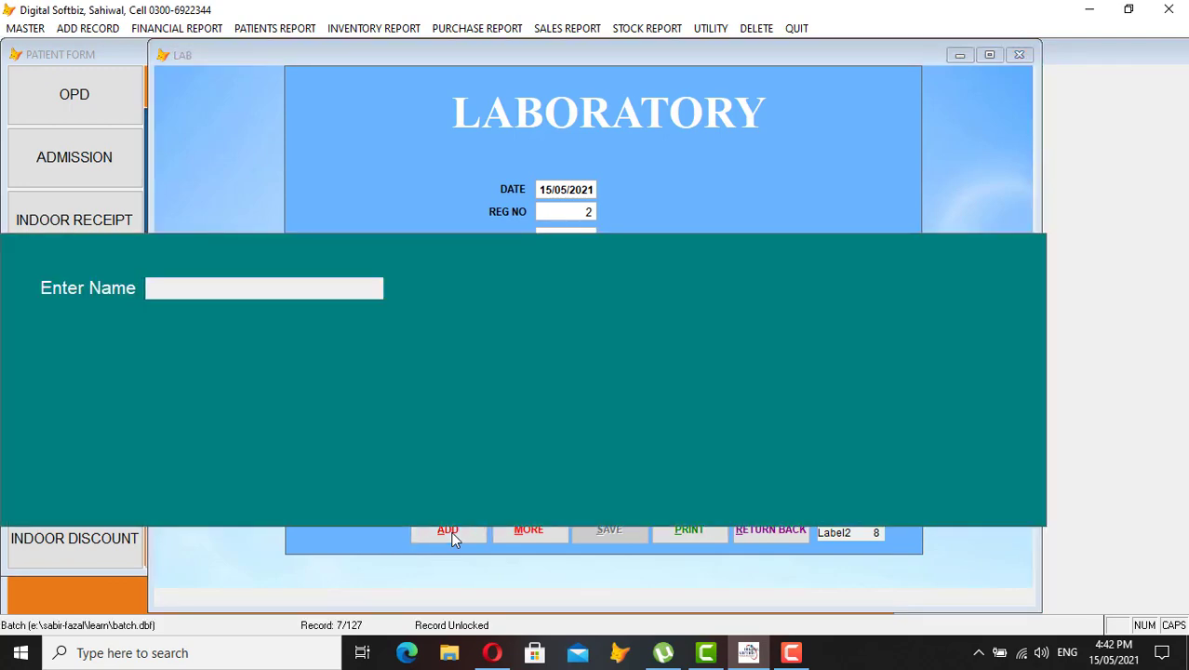
pyautogui.press('Return')
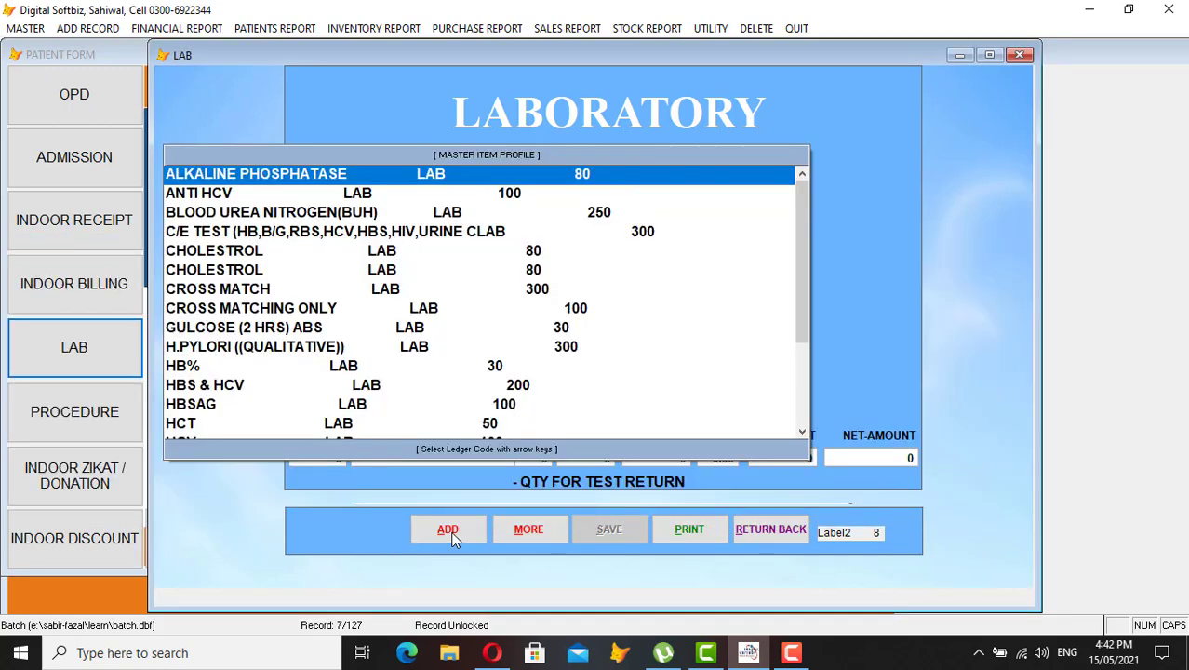
pyautogui.press('Down')
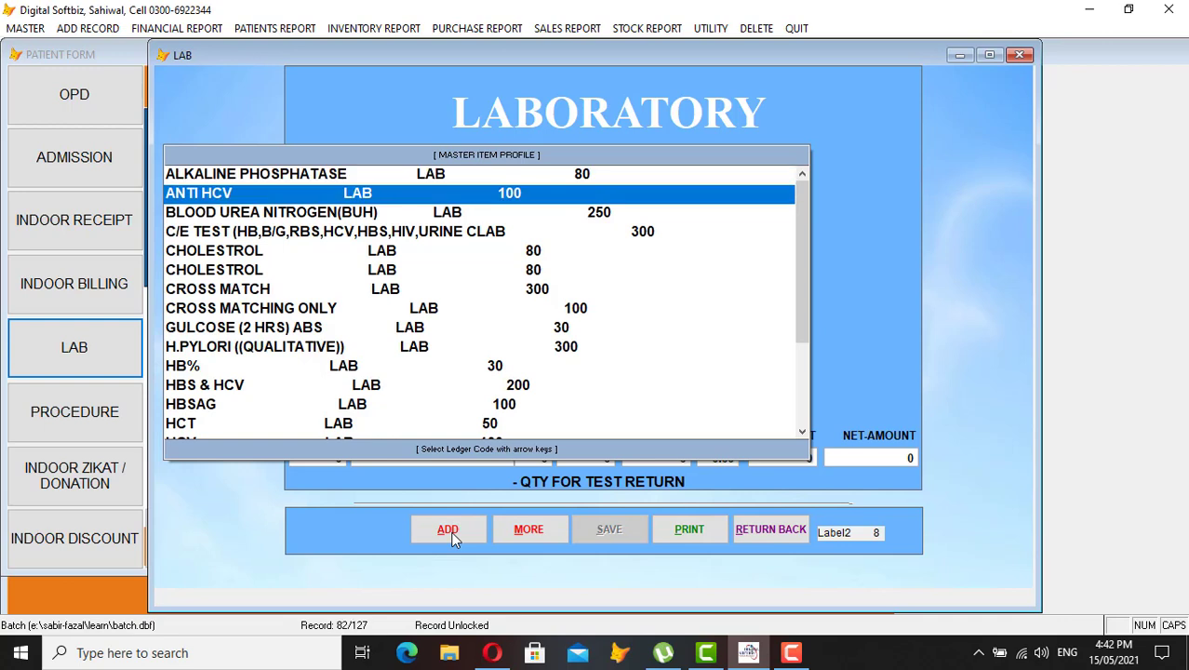
pyautogui.press('Down')
pyautogui.press('Down')
pyautogui.press('Down')
pyautogui.press('Down')
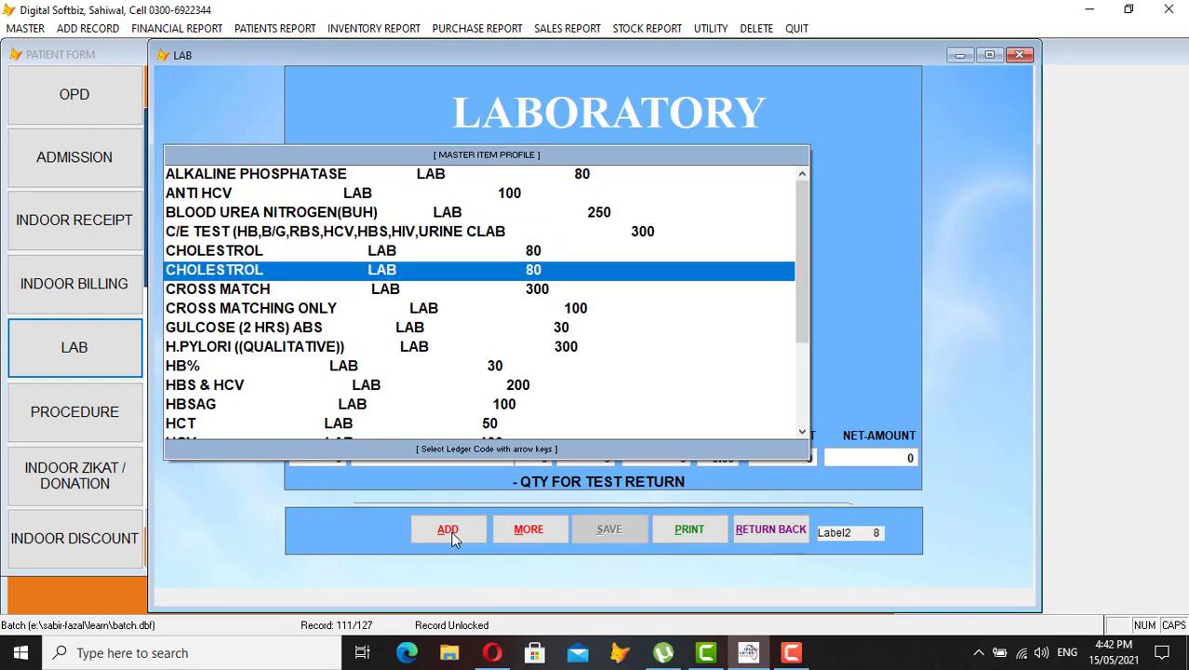
pyautogui.press('Up')
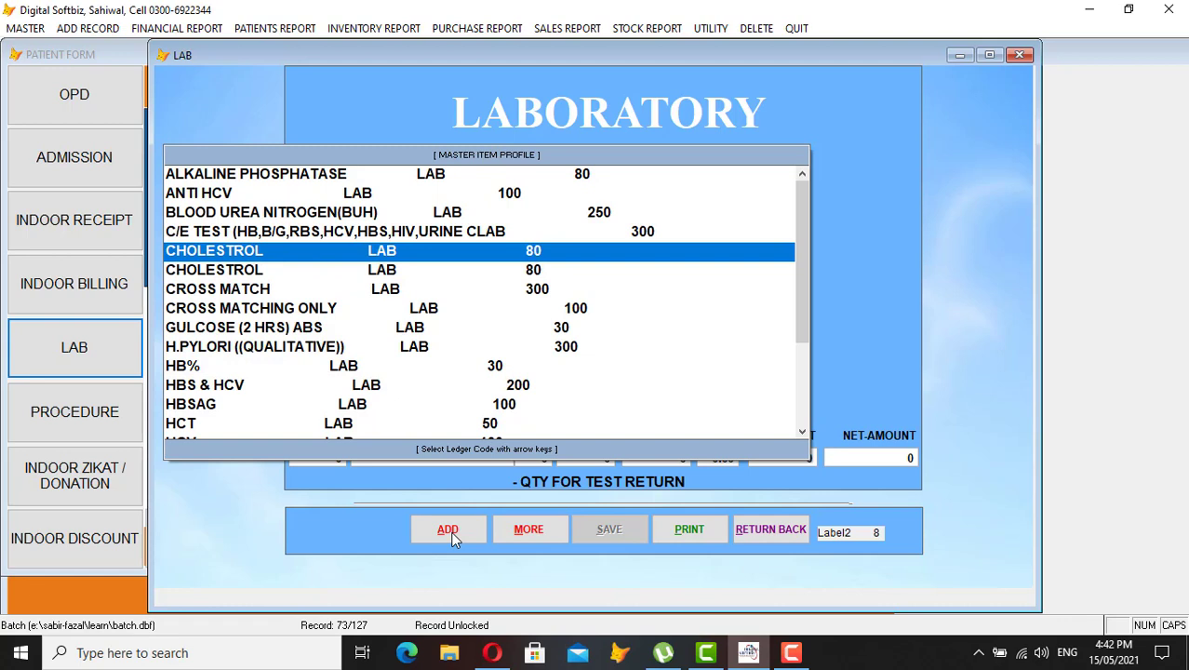
pyautogui.press('Return')
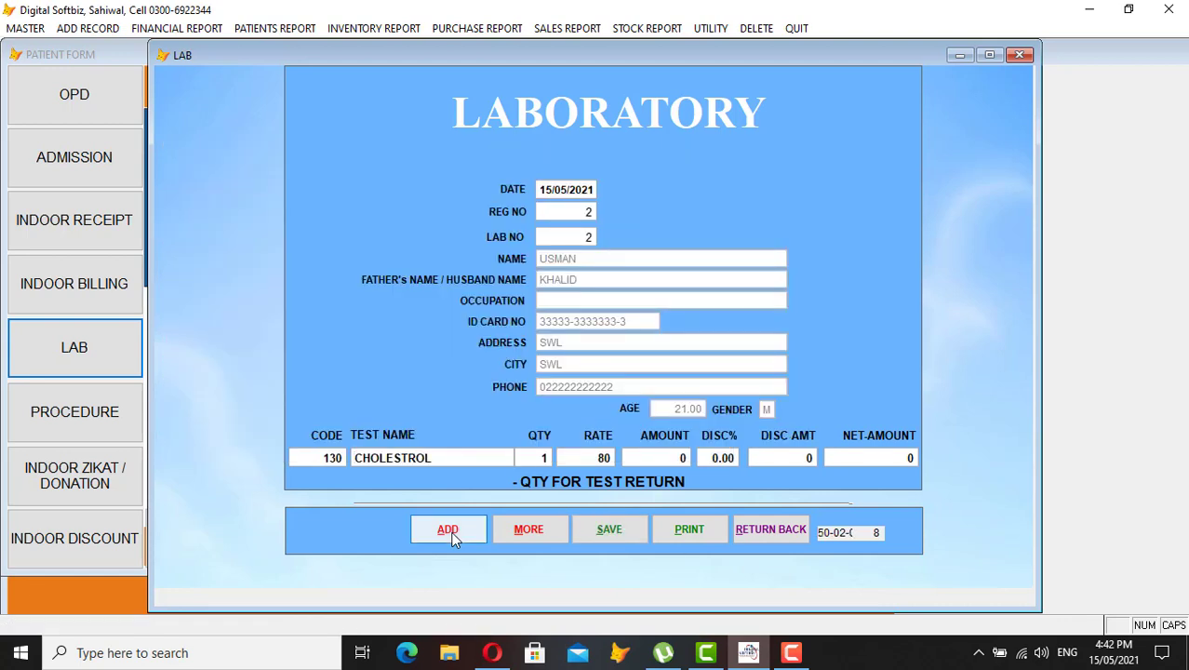
pyautogui.press('Return')
pyautogui.press('Return')
pyautogui.press('Return')
pyautogui.press('Return')
pyautogui.press('Return')
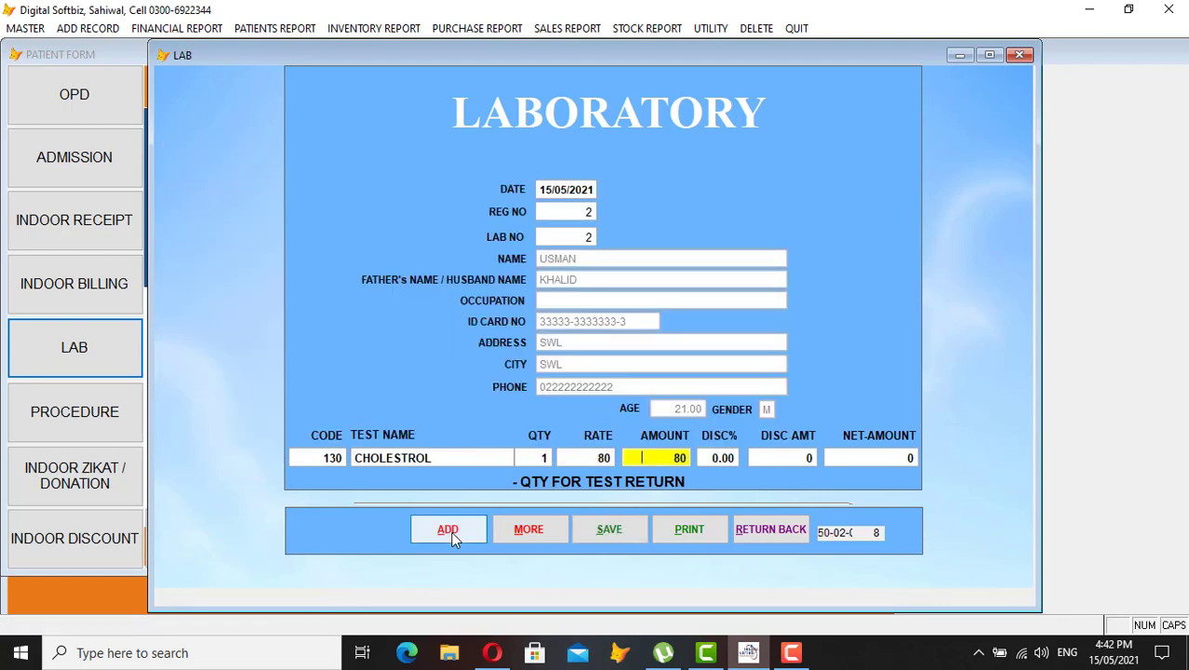
pyautogui.press('Return')
pyautogui.press('Return')
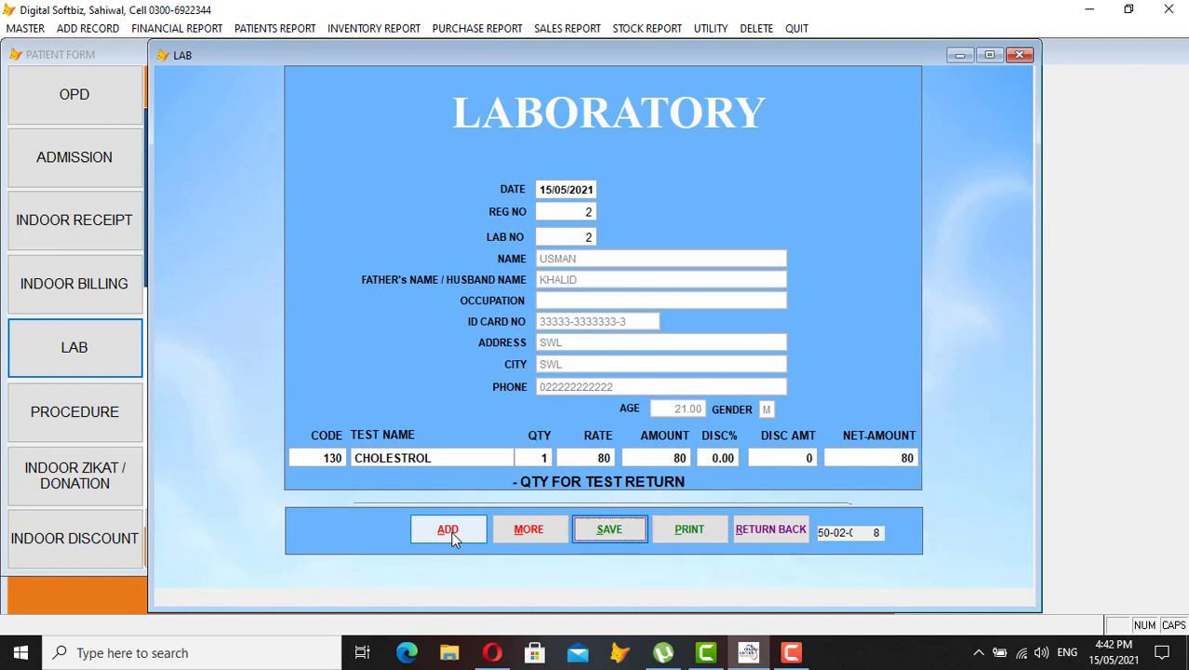
pyautogui.press('Return')
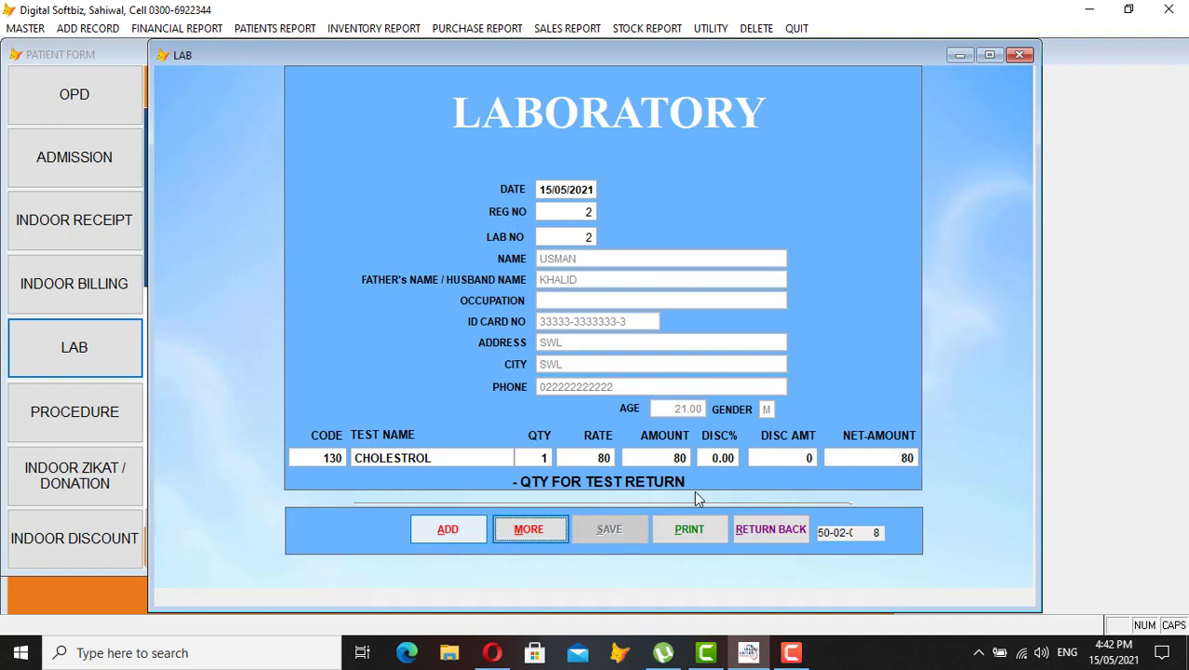
# Save the lab bill, preview the printed bill, and close the lab form
pyautogui.click(692, 528)
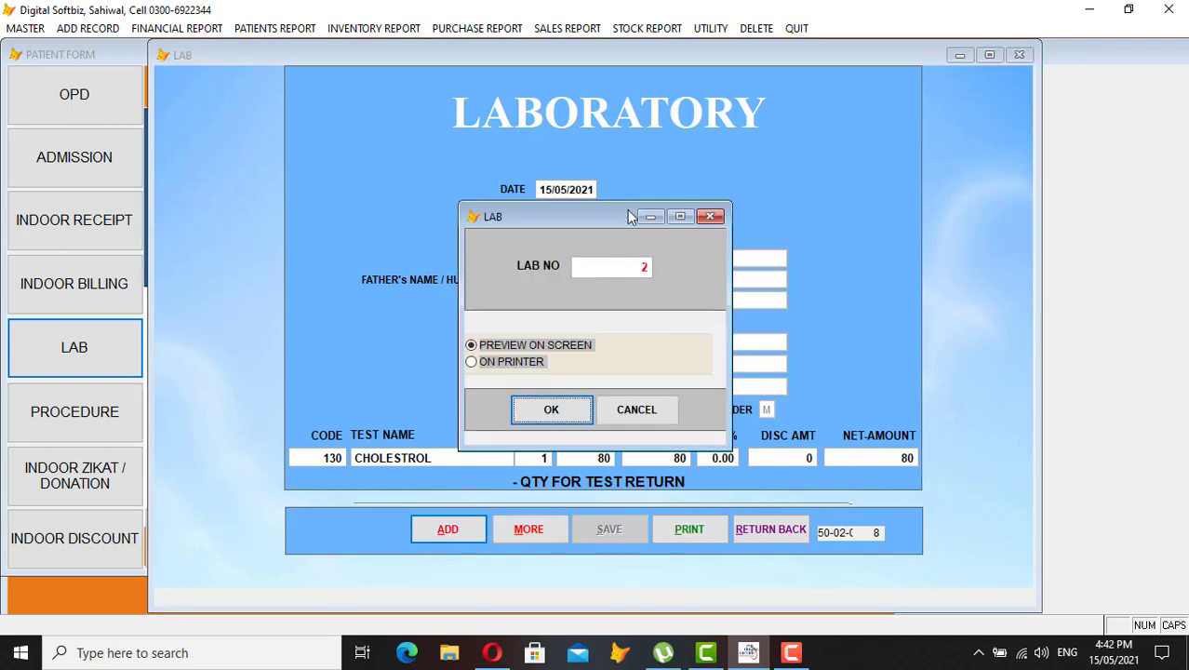
pyautogui.press('Return')
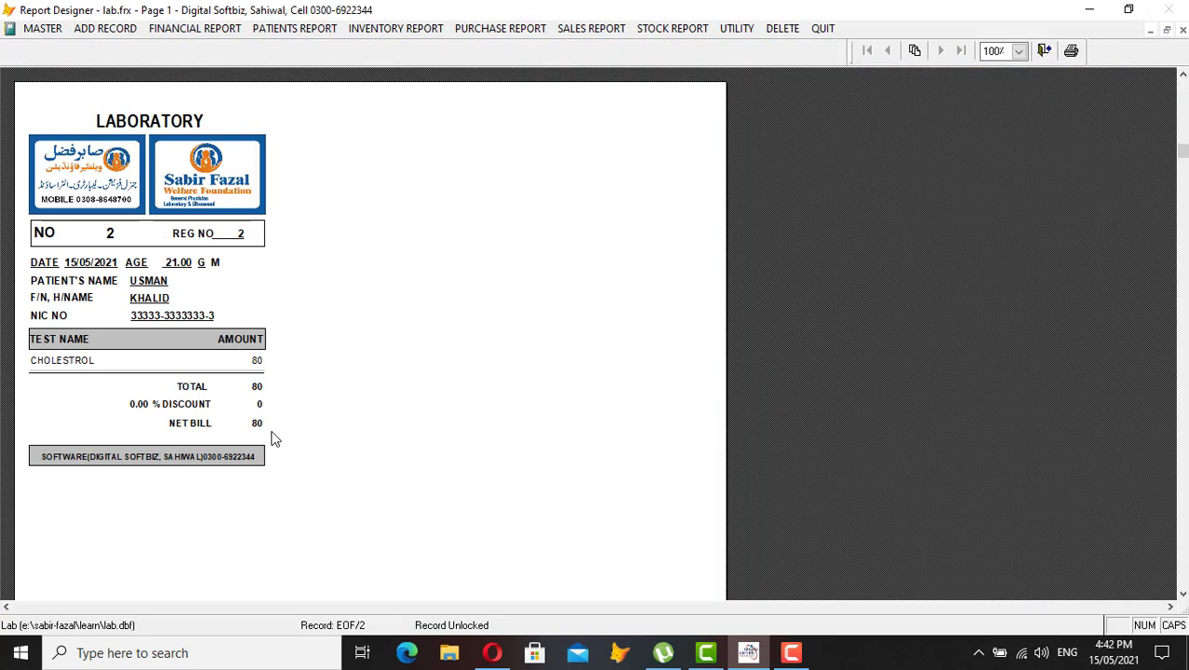
pyautogui.press('Escape')
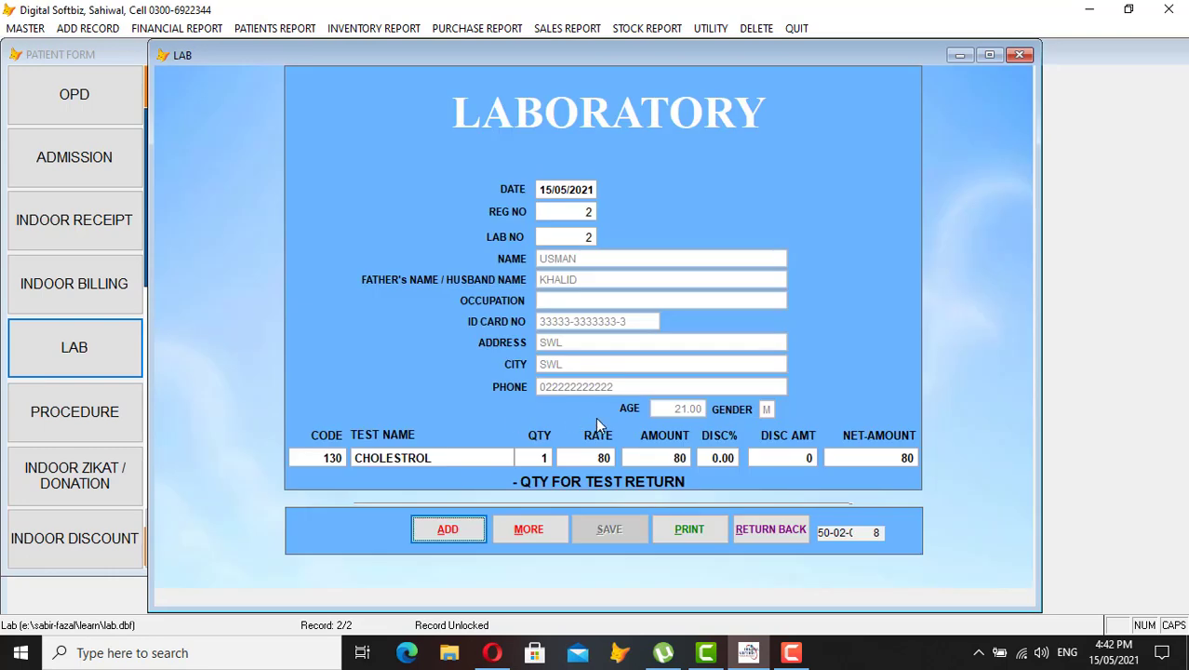
pyautogui.click(784, 535)
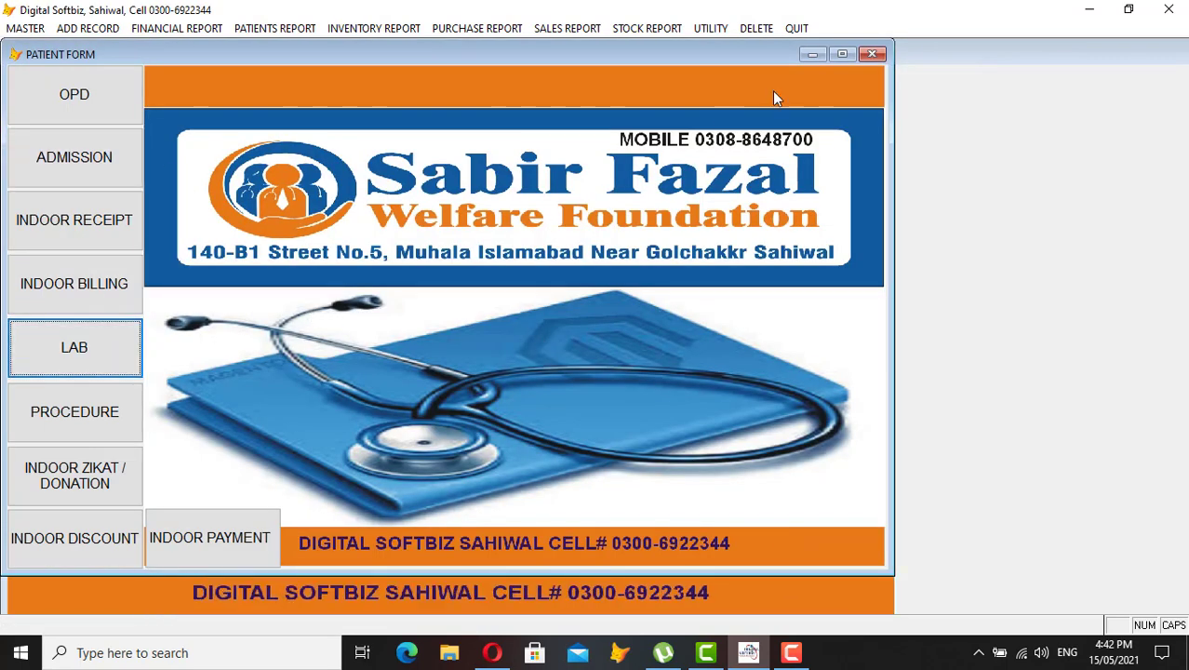
# Close the patient form, preview the Daily Lab Report for 15/05/2021 full-size, then close it
pyautogui.click(872, 54)
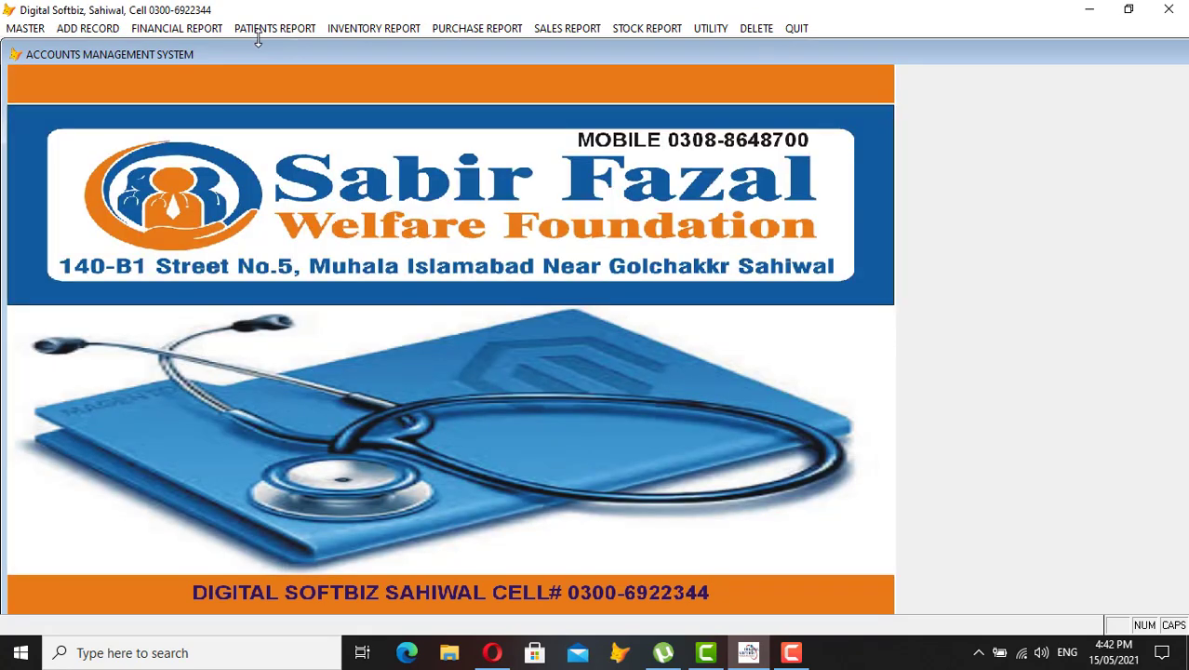
pyautogui.click(270, 29)
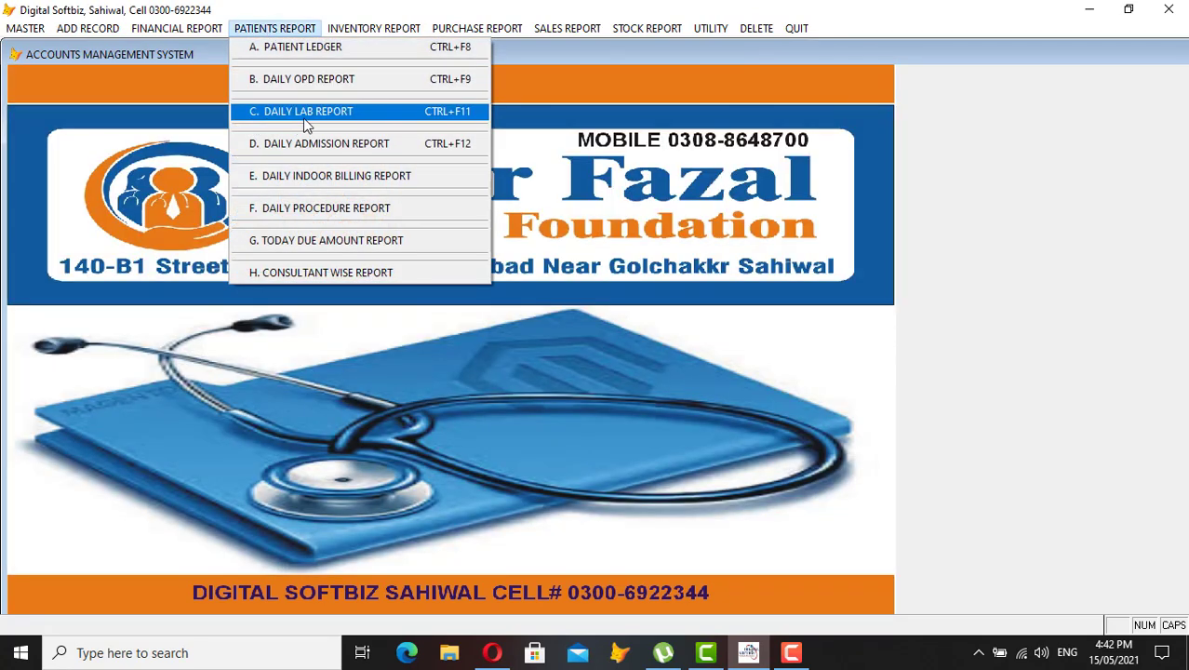
pyautogui.click(338, 114)
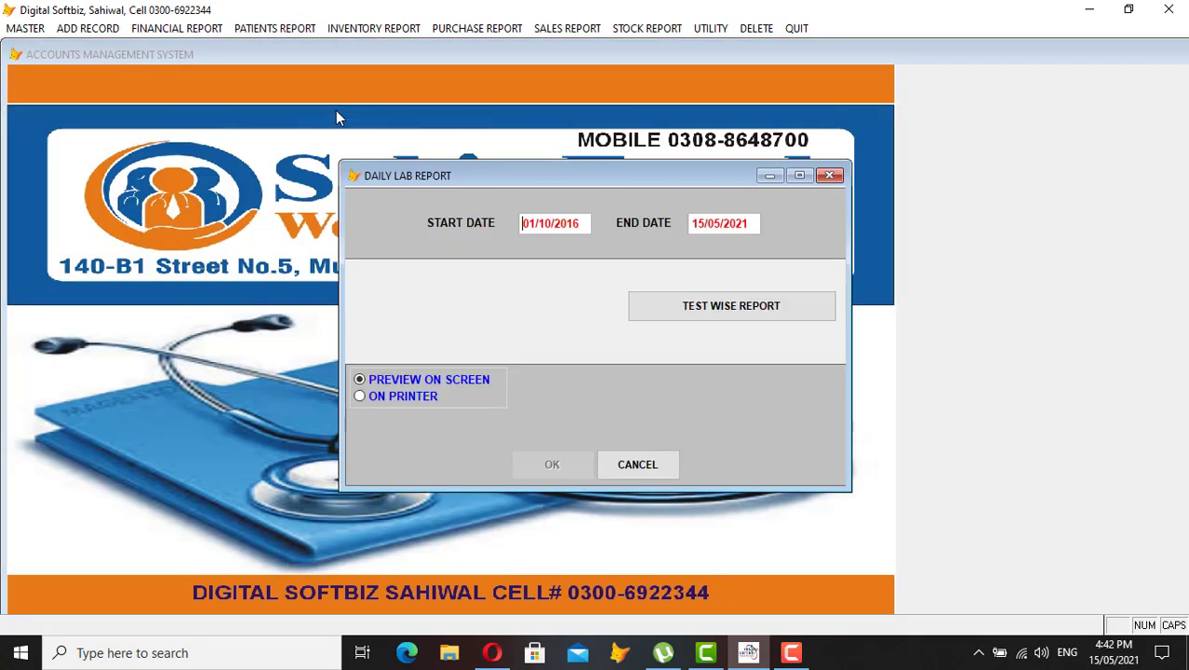
pyautogui.write('15/05/2021')
pyautogui.press('Return')
pyautogui.press('Return')
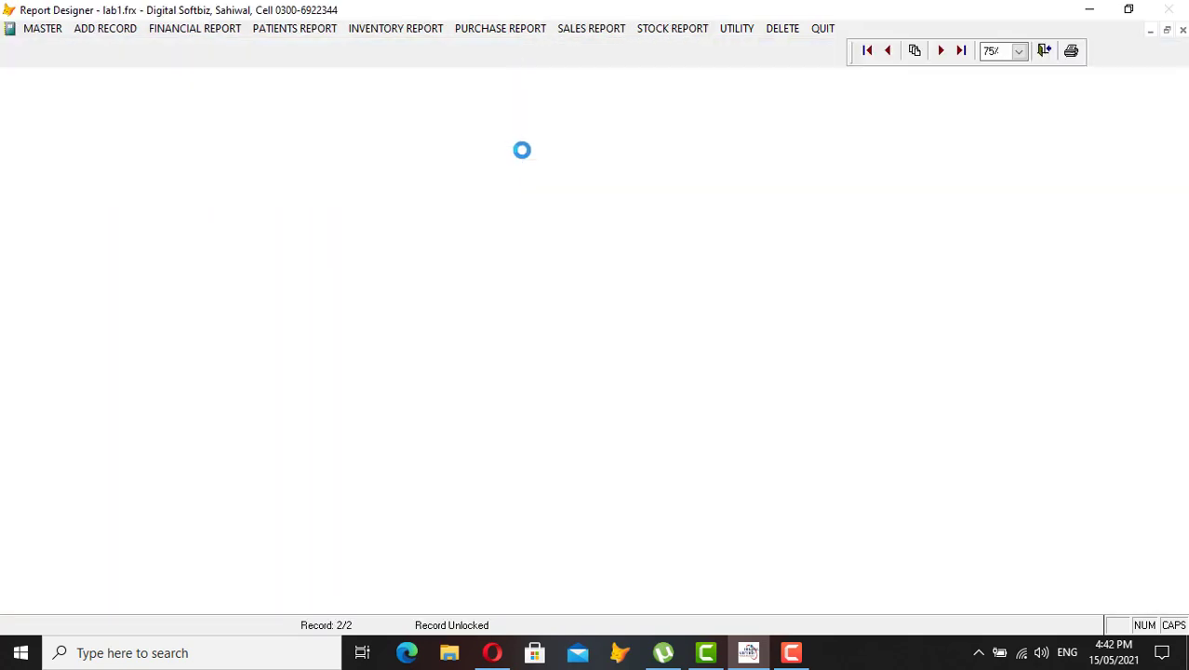
pyautogui.click(501, 86)
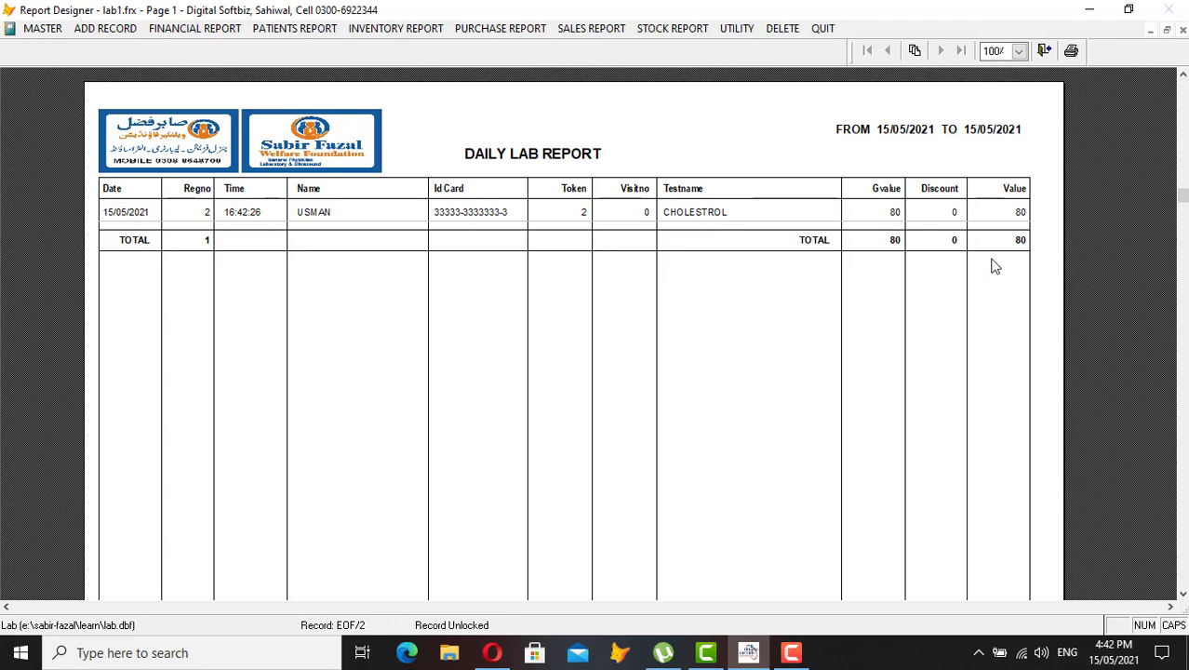
pyautogui.press('Escape')
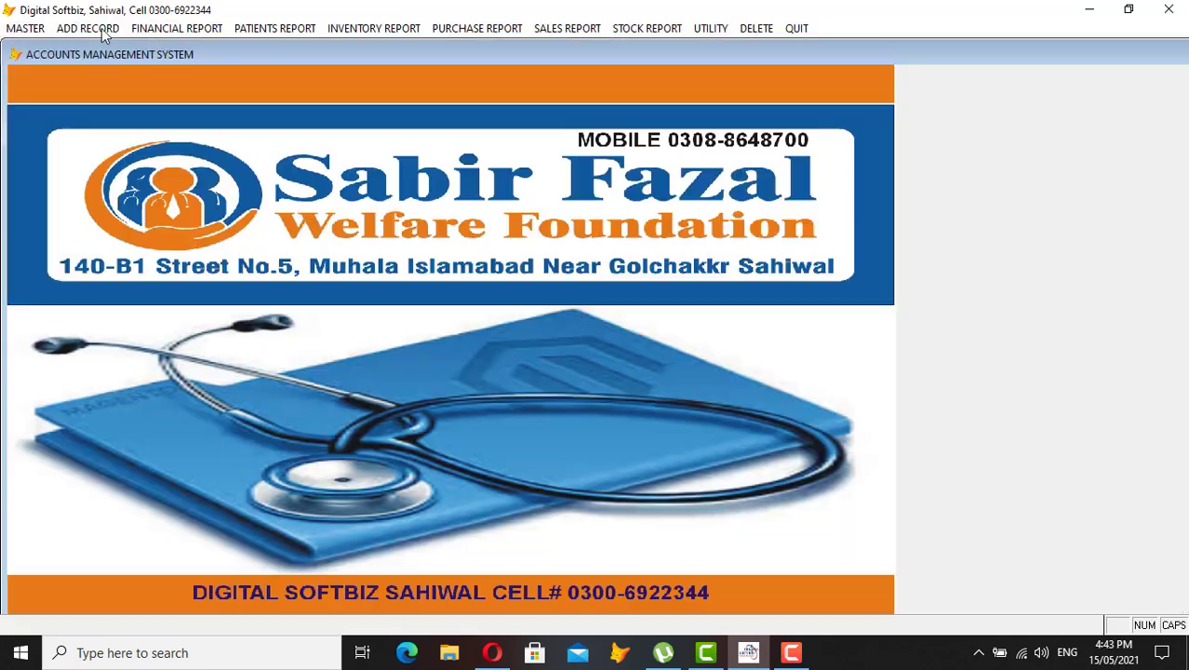
# Start a new admission and fill in registration 2 by searching patient names for 'US'
pyautogui.click(89, 28)
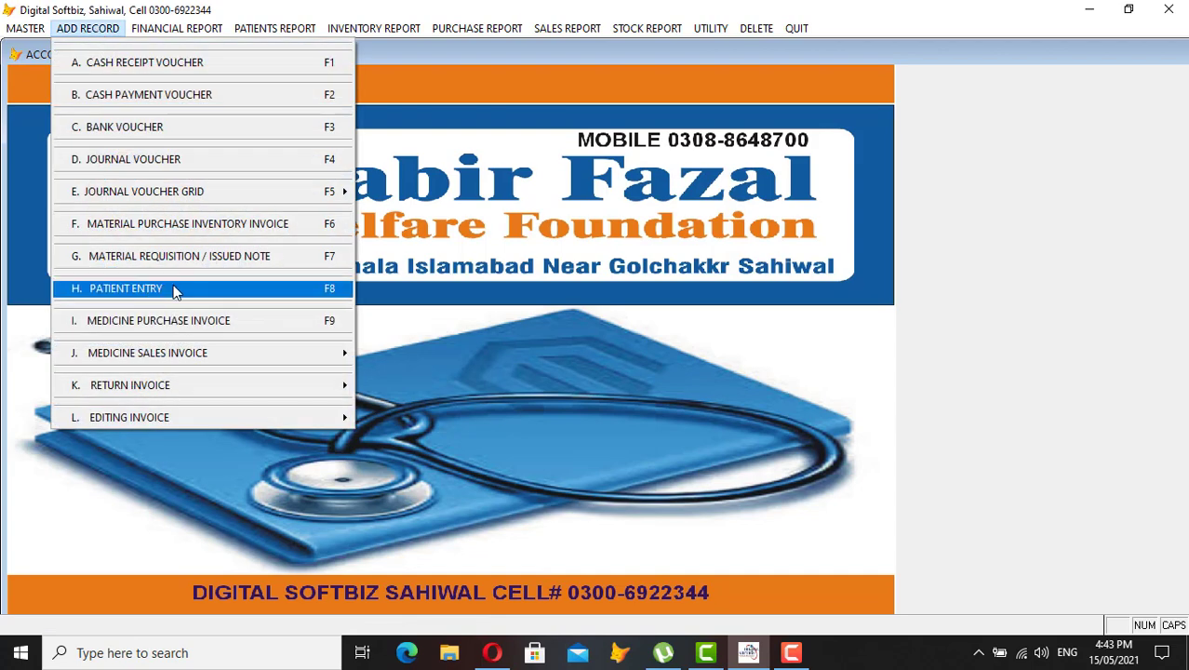
pyautogui.click(175, 291)
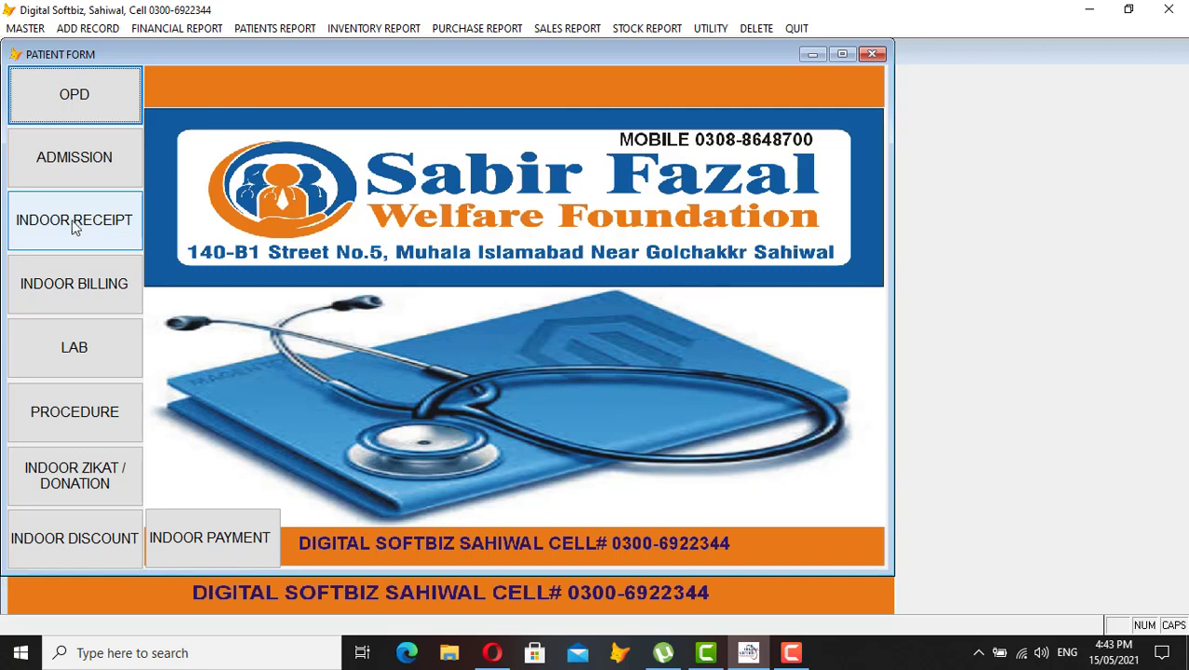
pyautogui.click(89, 166)
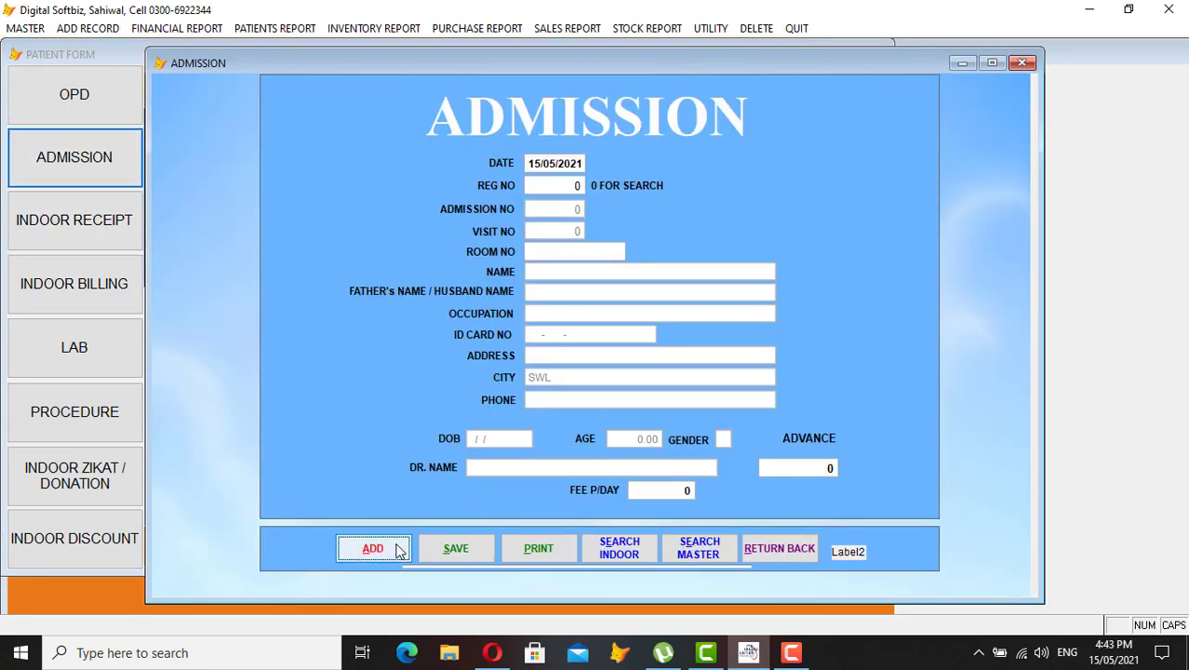
pyautogui.click(397, 550)
pyautogui.press('Return')
pyautogui.write('2')
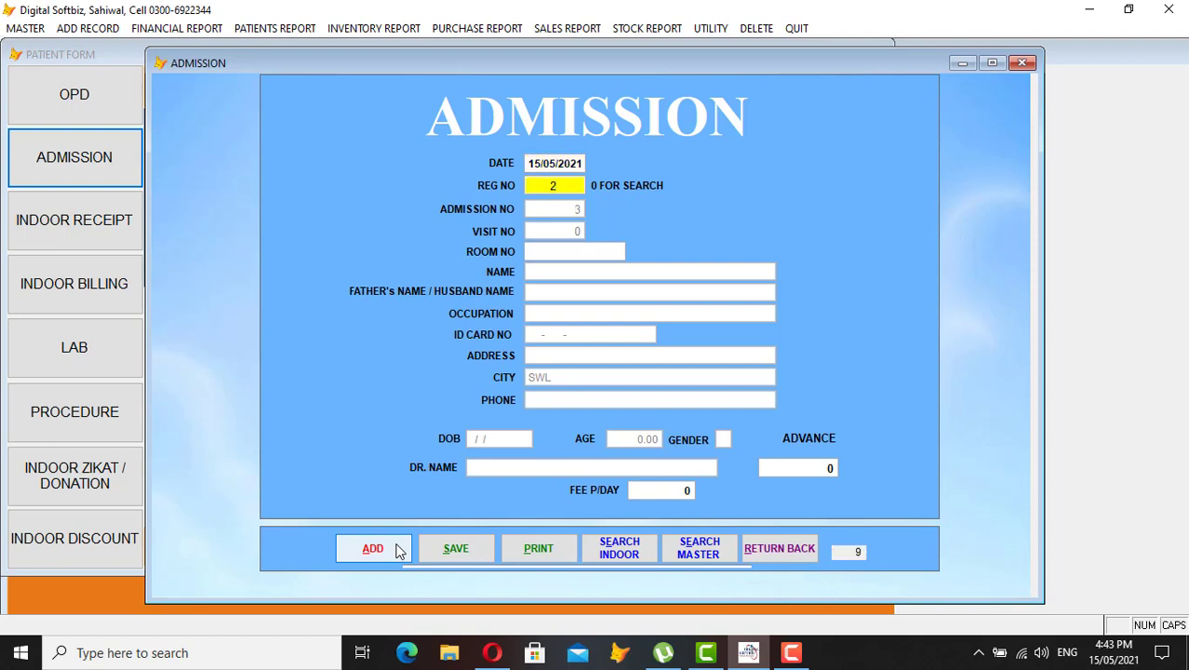
pyautogui.press('BackSpace')
pyautogui.press('Return')
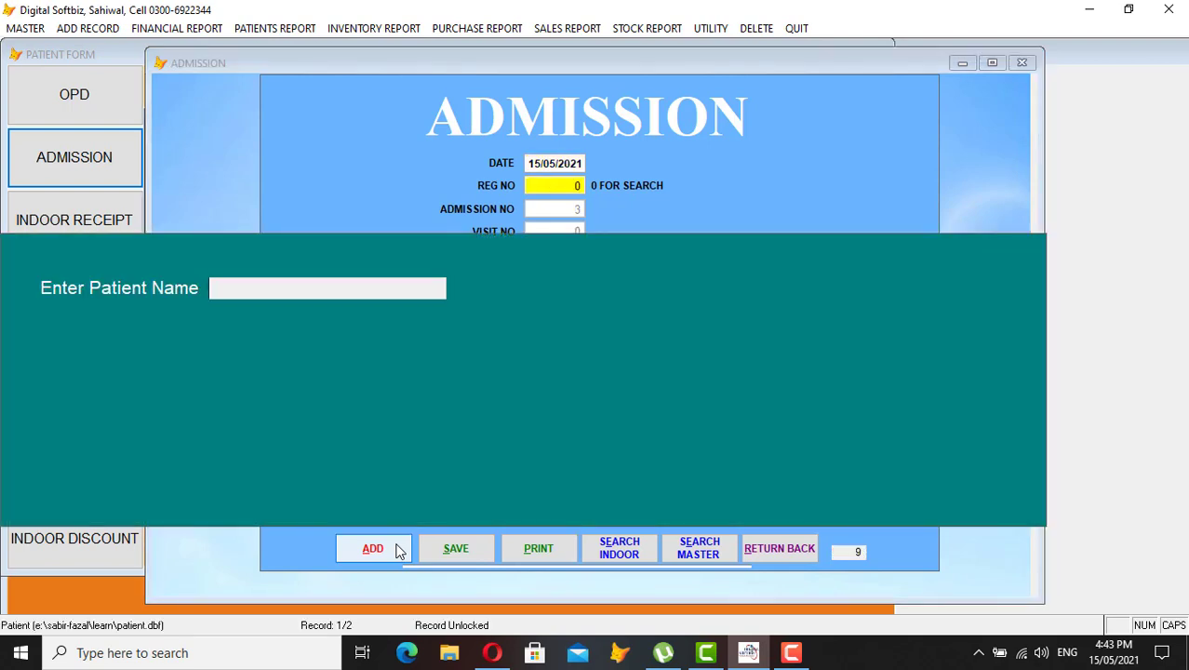
pyautogui.write('US')
pyautogui.press('Return')
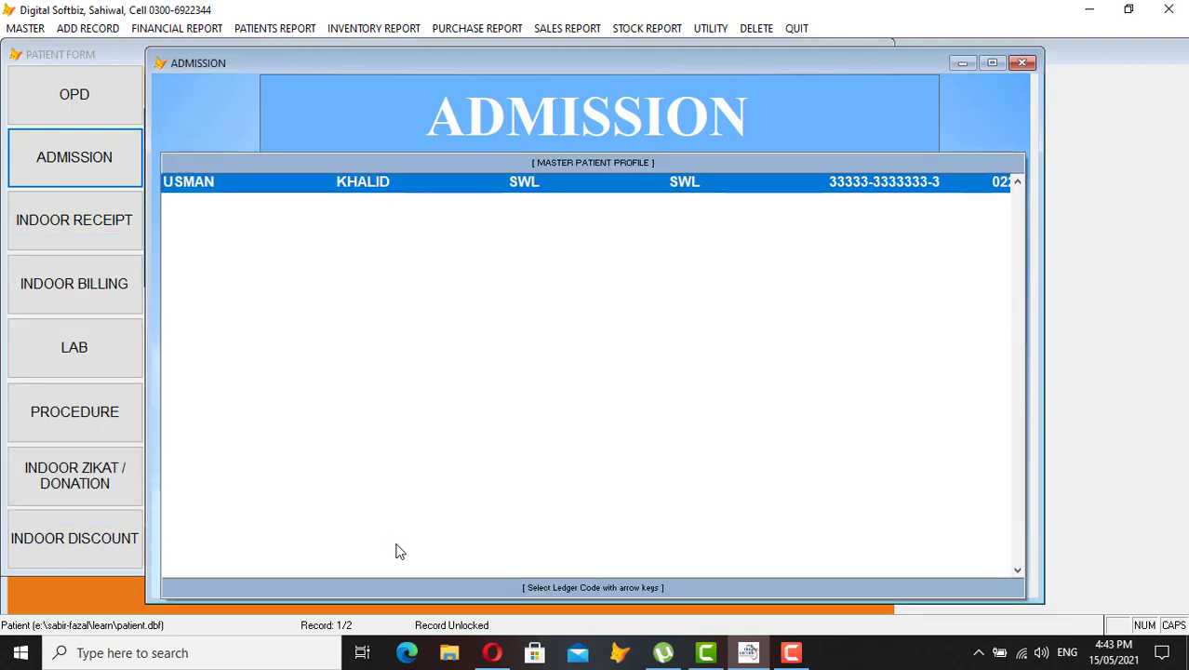
pyautogui.press('Return')
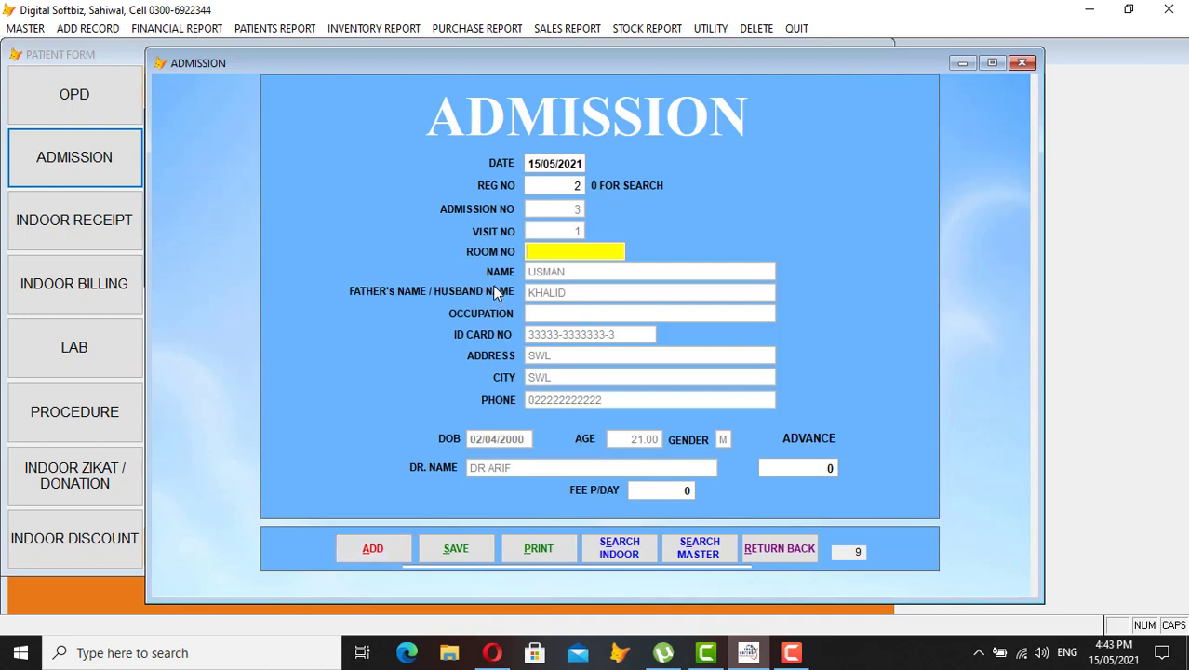
# Enter room 5, advance 1,000 and fee 500 per day, then save the admission
pyautogui.write('5')
pyautogui.press('Return')
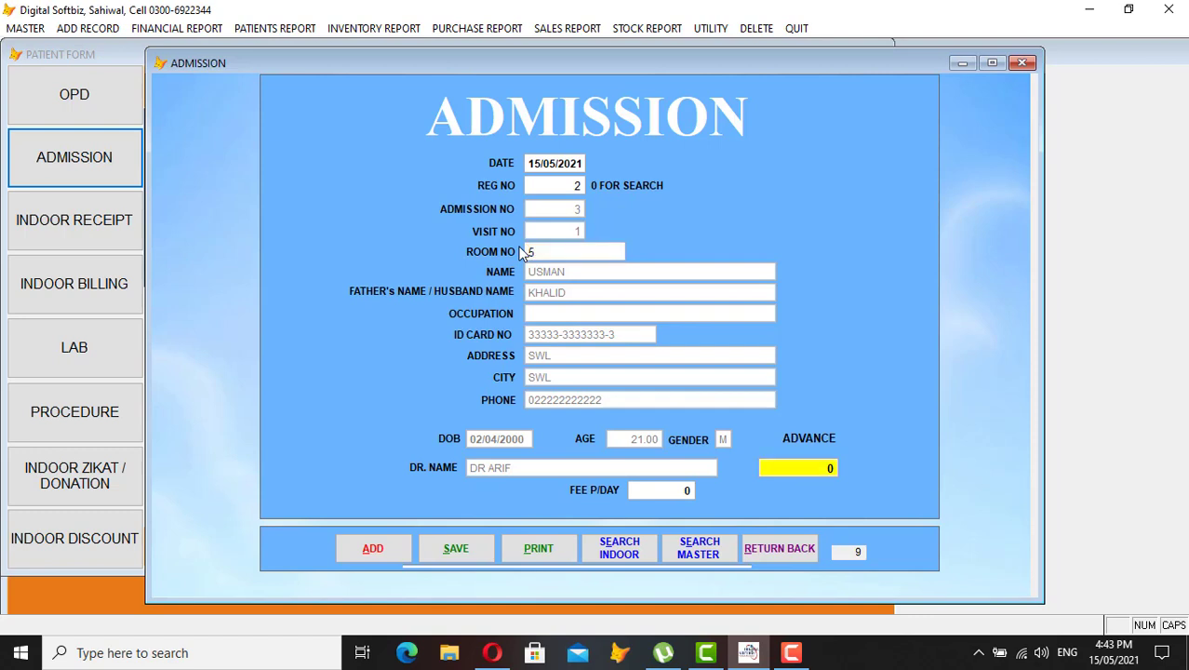
pyautogui.write('100.0')
pyautogui.press('Return')
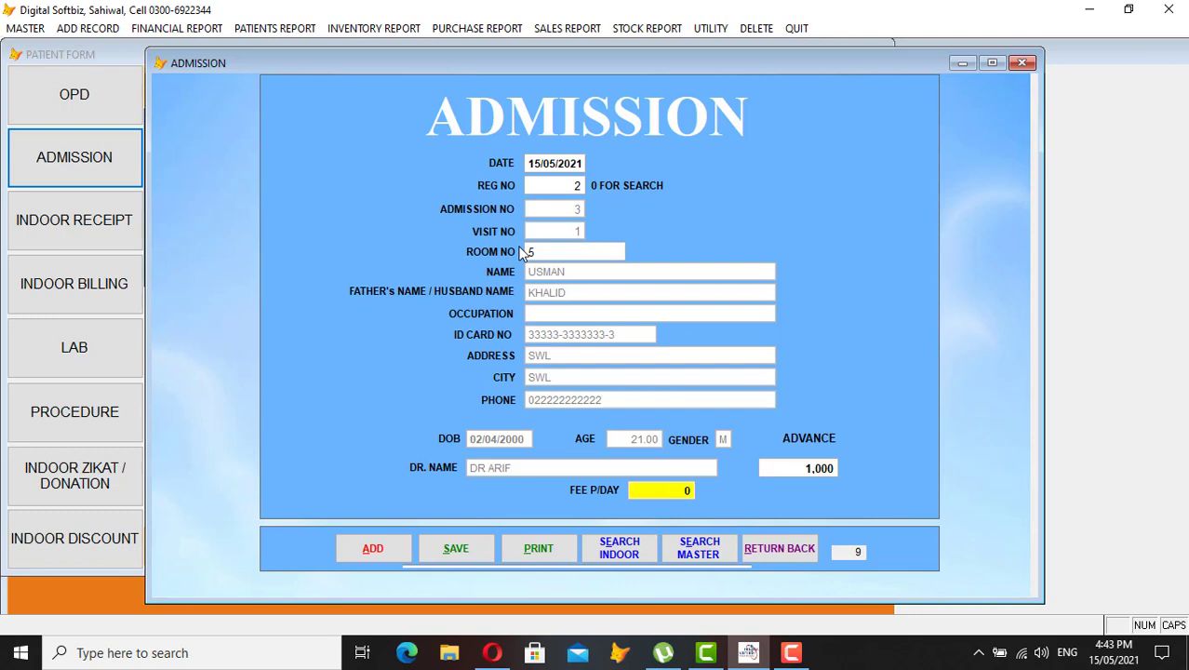
pyautogui.write('500')
pyautogui.press('Return')
pyautogui.press('Return')
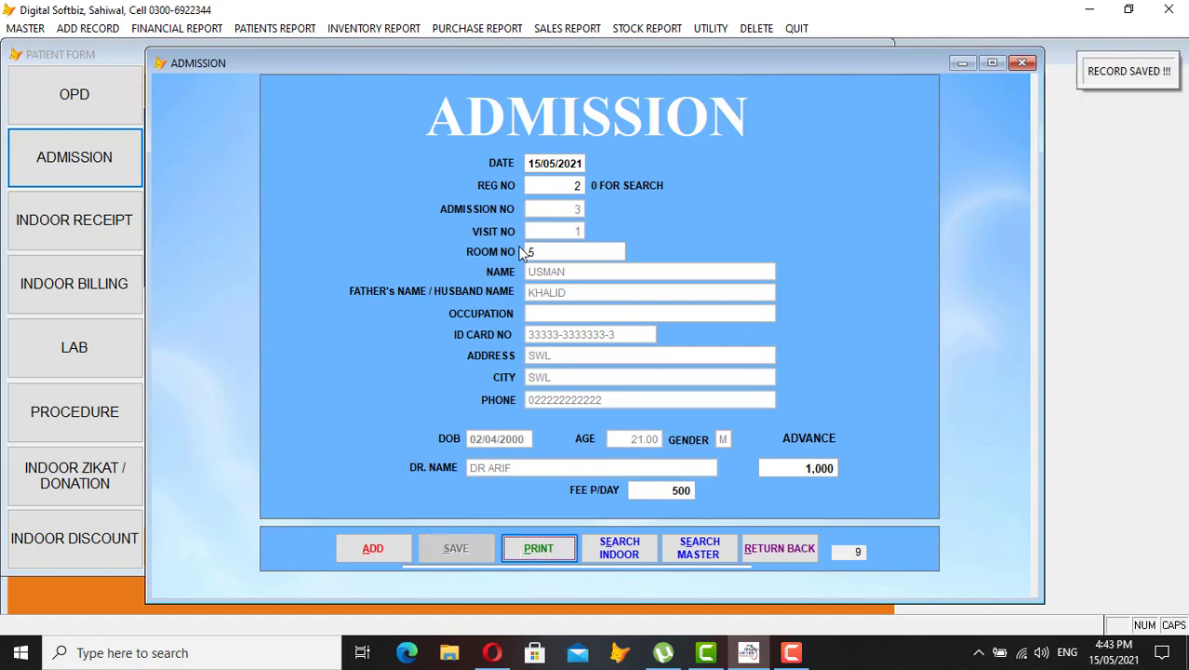
pyautogui.click(791, 553)
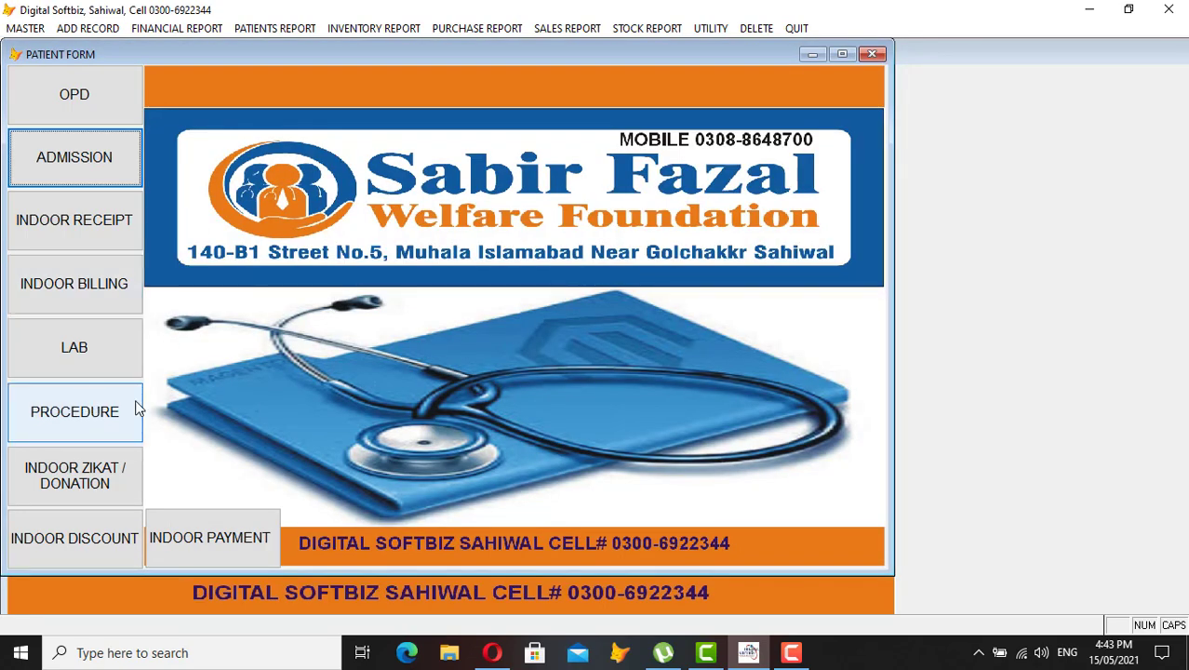
# Start a new indoor cash receipt and pull up registration 2 by searching 'USM'
pyautogui.click(93, 238)
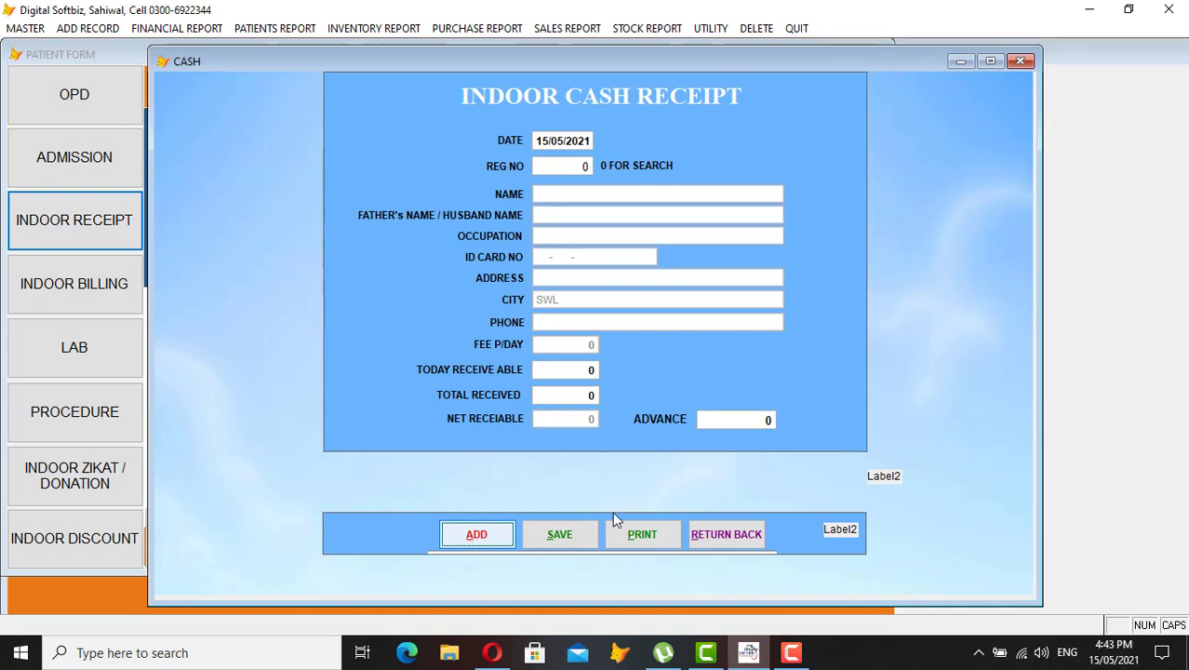
pyautogui.click(476, 535)
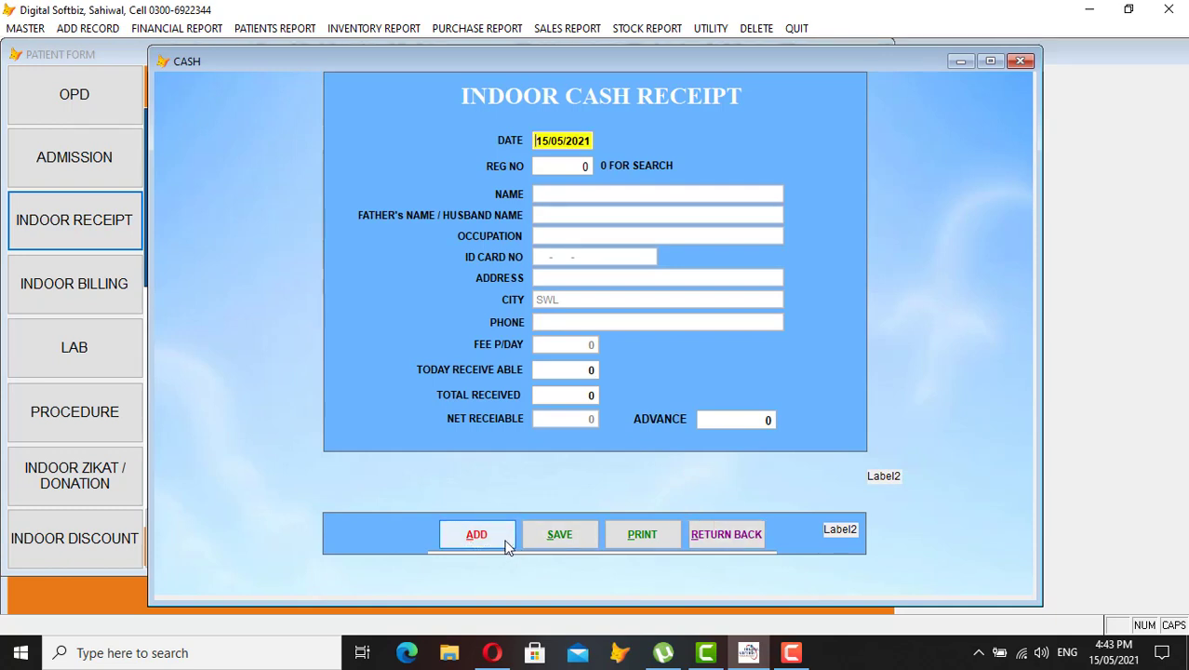
pyautogui.press('Return')
pyautogui.write('2')
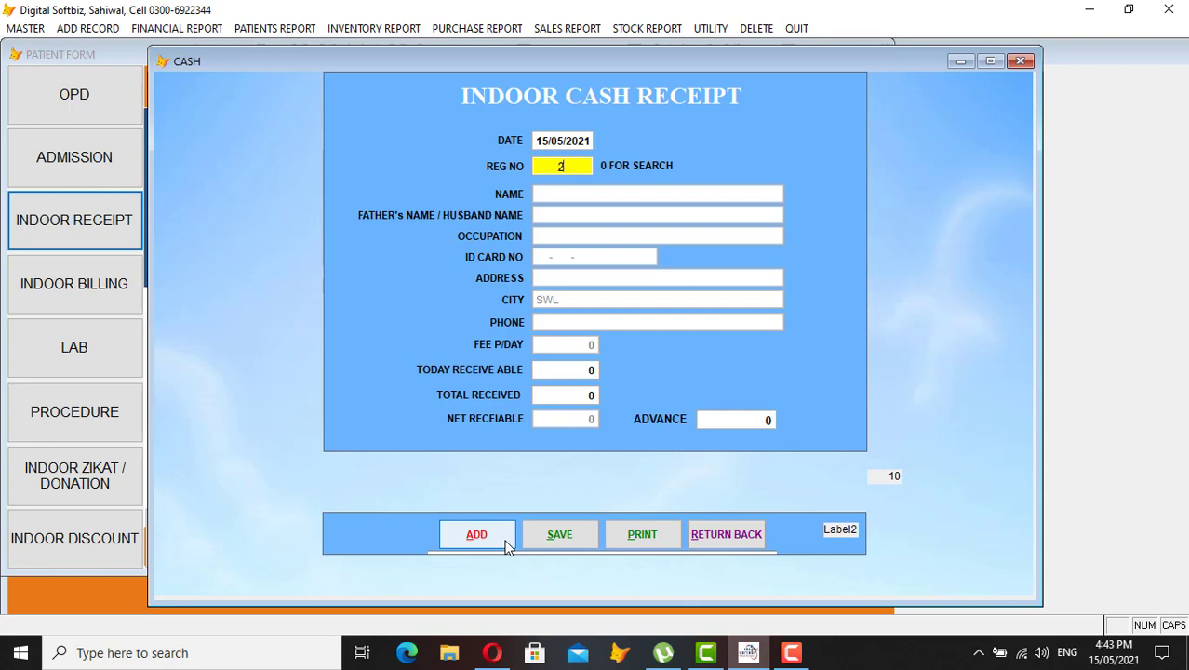
pyautogui.press('BackSpace')
pyautogui.write('0')
pyautogui.press('Return')
pyautogui.write('USM')
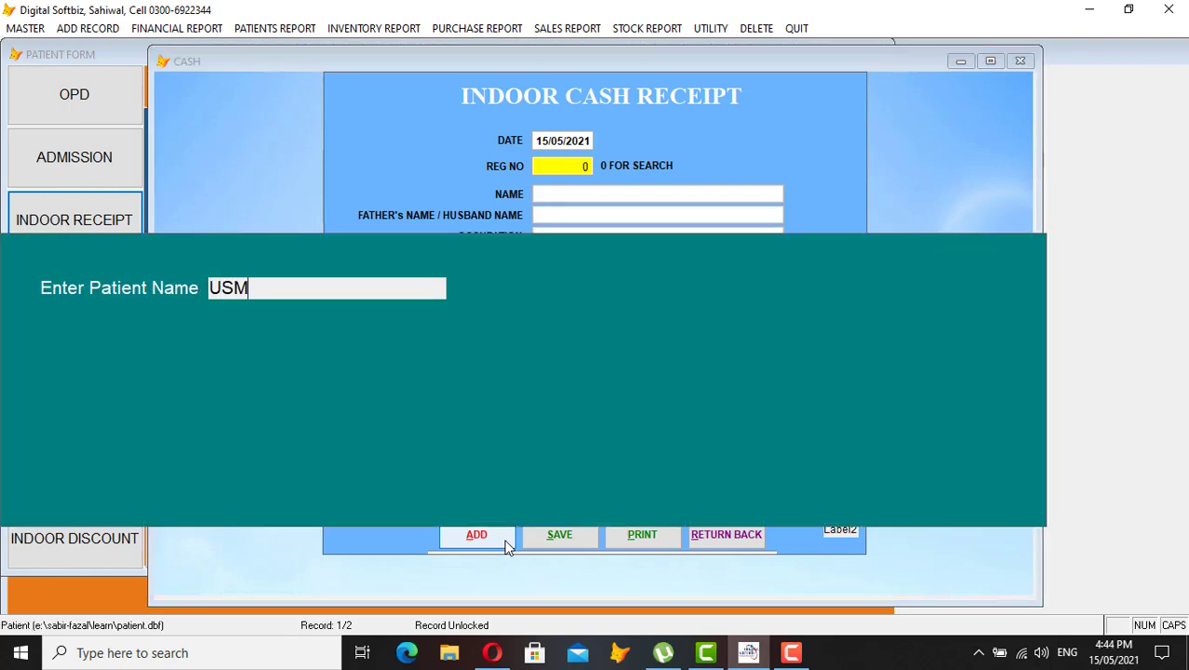
pyautogui.press('Return')
pyautogui.press('Return')
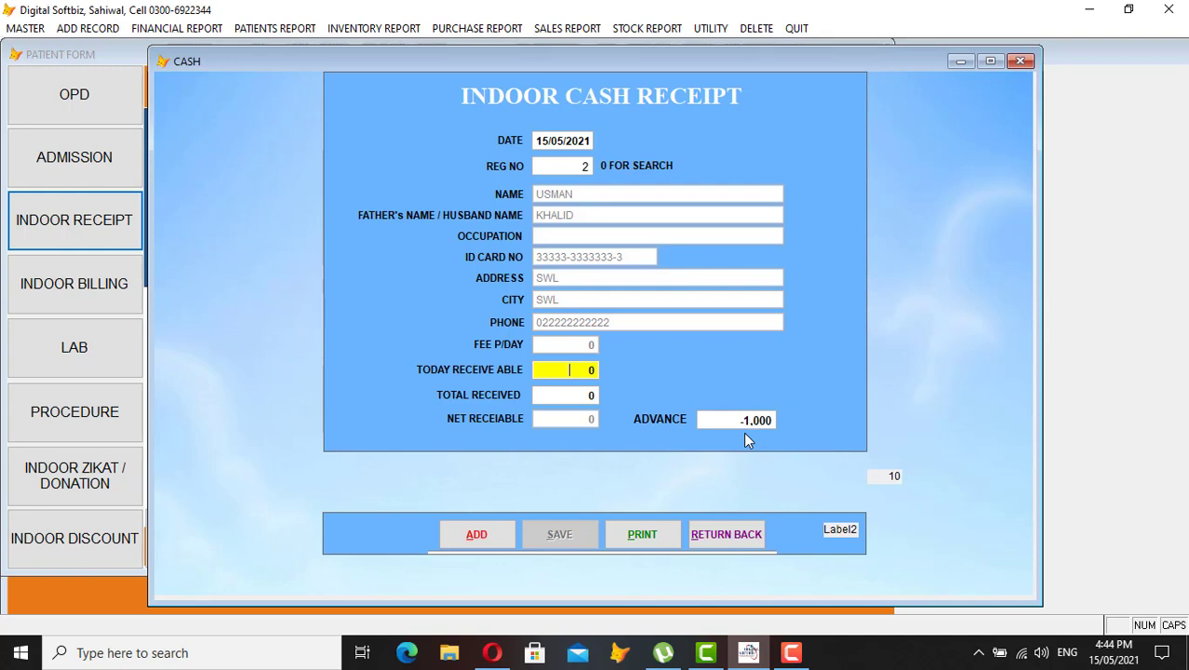
# Accept the received total and the -1,000 advance, then close the cash receipt form
pyautogui.press('Return')
pyautogui.press('Return')
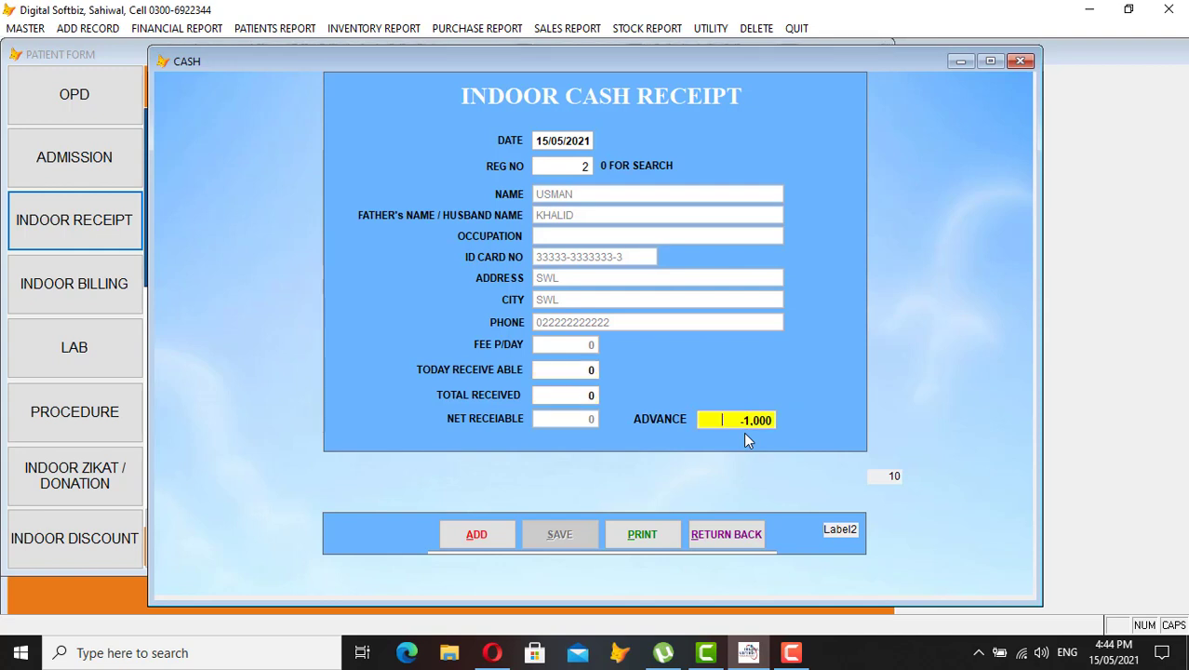
pyautogui.press('Return')
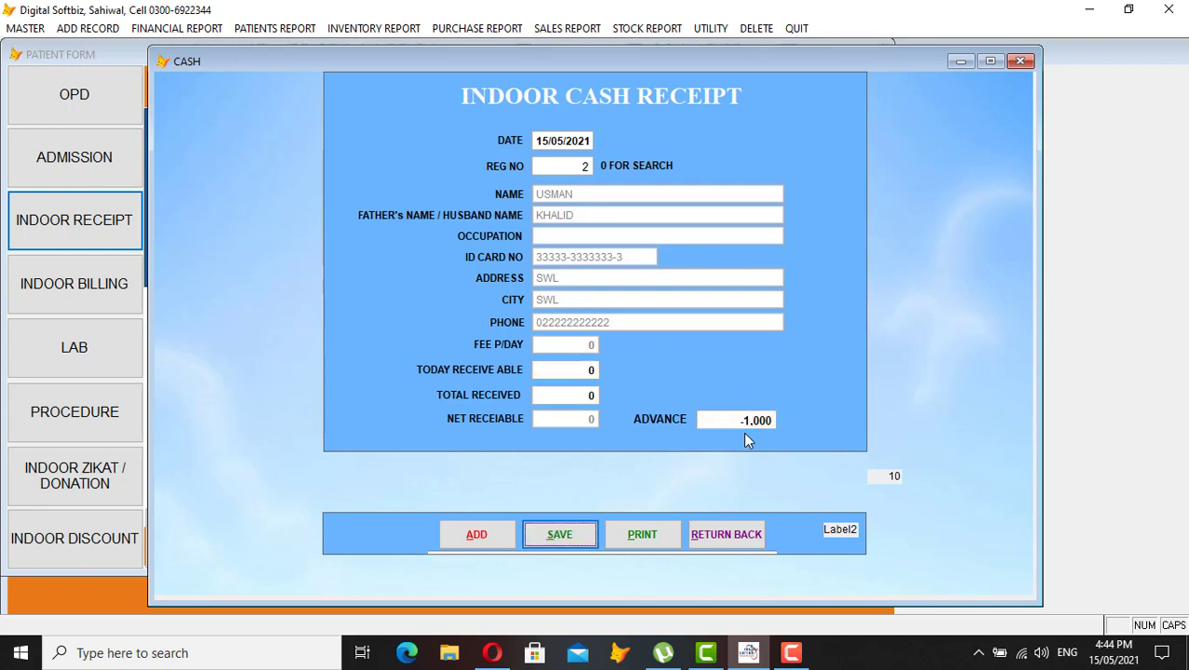
pyautogui.press('Return')
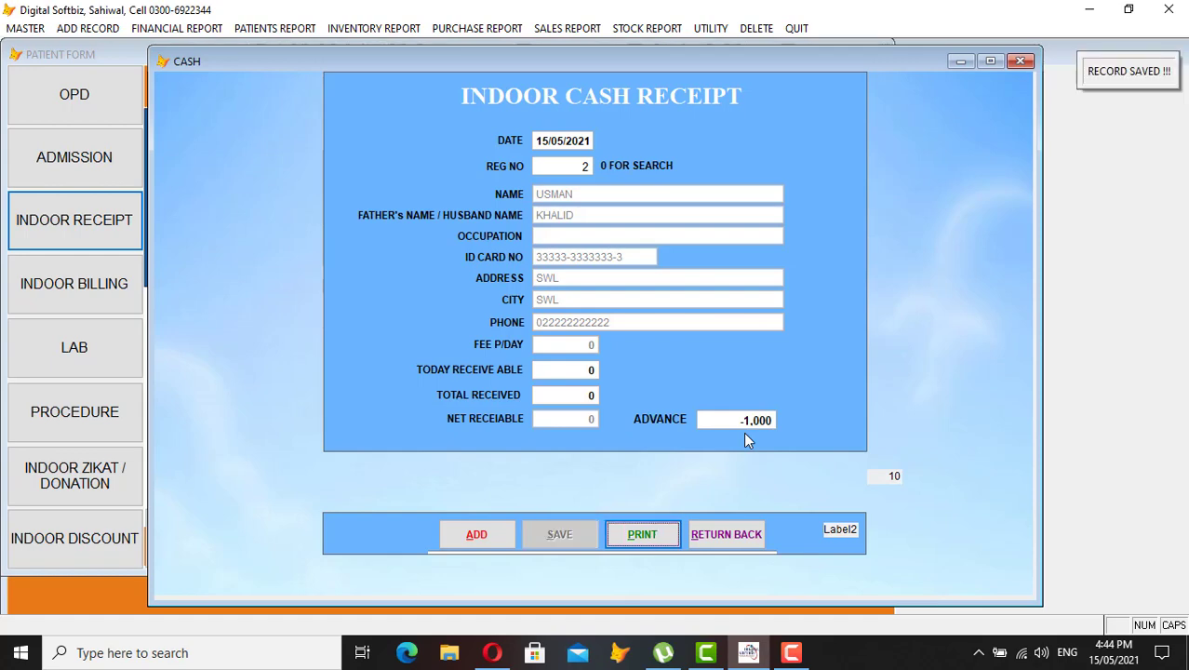
pyautogui.click(749, 539)
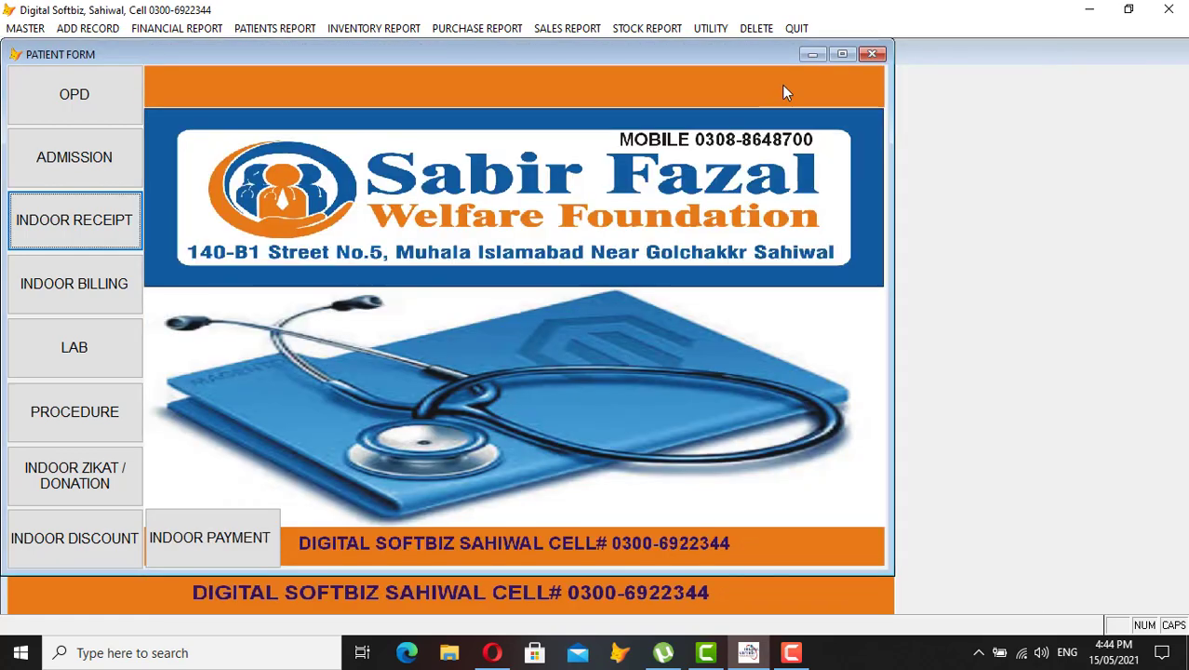
# Close the patient form and view the 15/05/2021 daily cash book full-size (balance 25,930), then close it
pyautogui.click(879, 54)
pyautogui.click(204, 30)
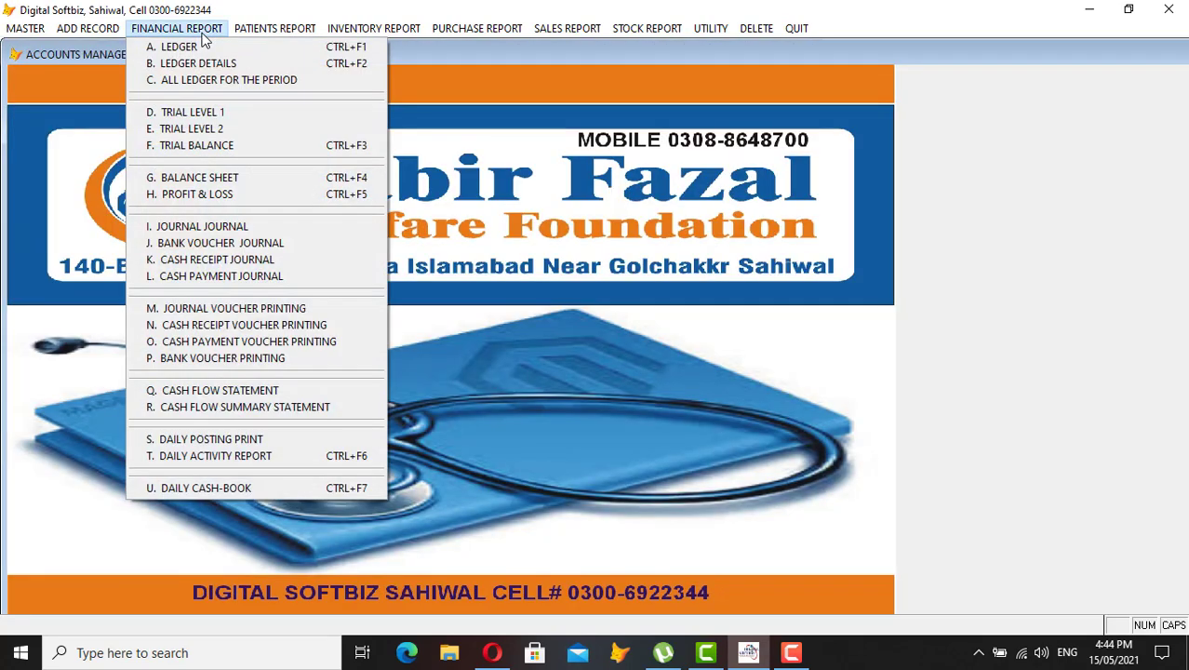
pyautogui.click(172, 489)
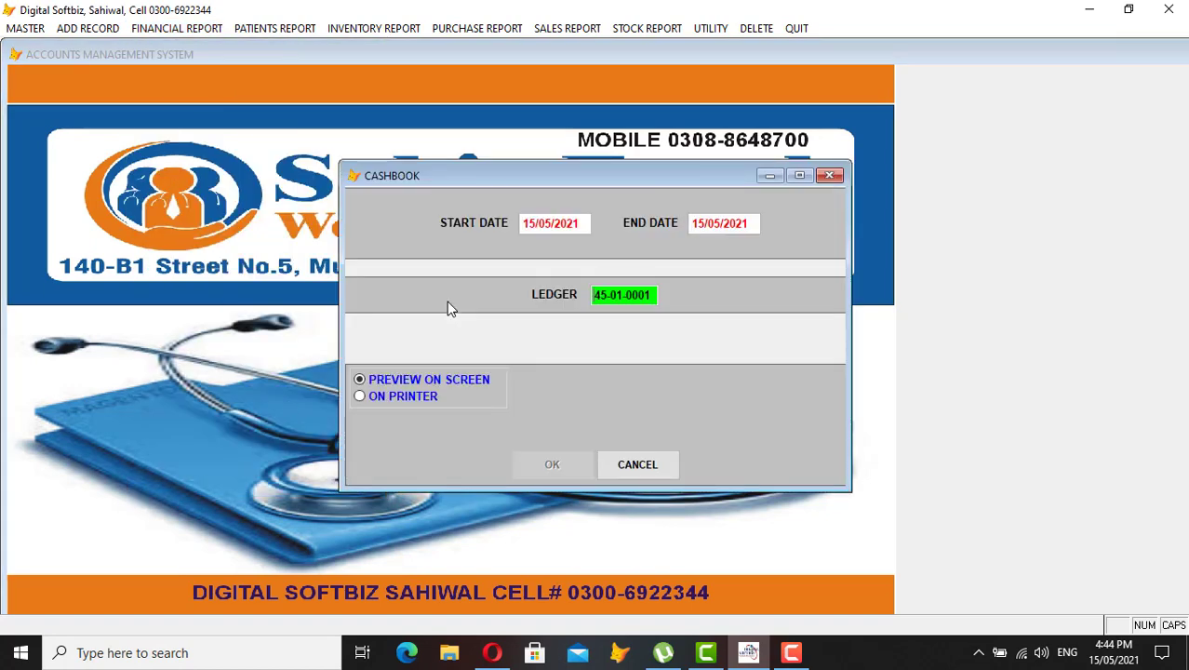
pyautogui.press('Return')
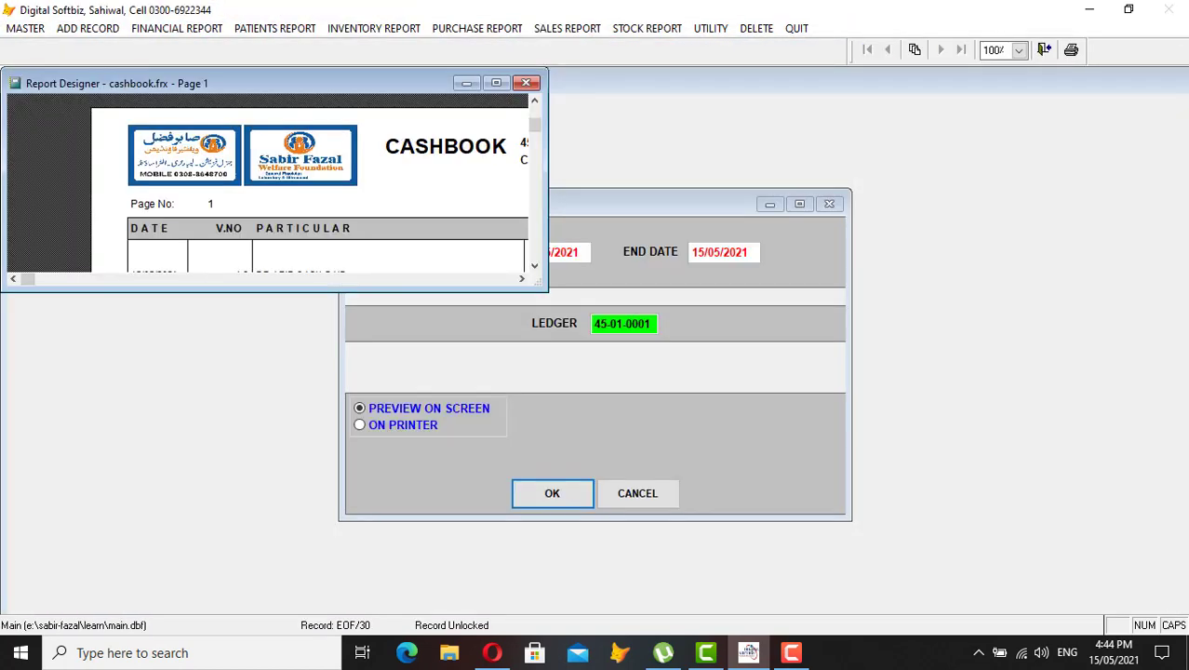
pyautogui.click(496, 82)
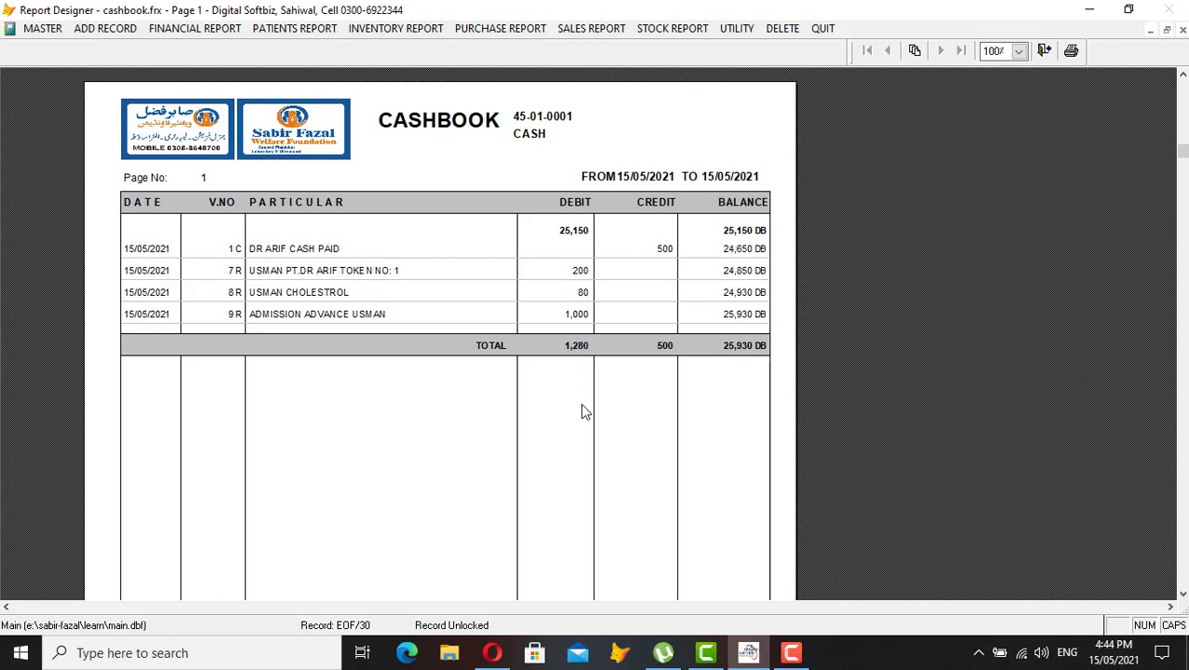
pyautogui.press('Escape')
pyautogui.press('Escape')
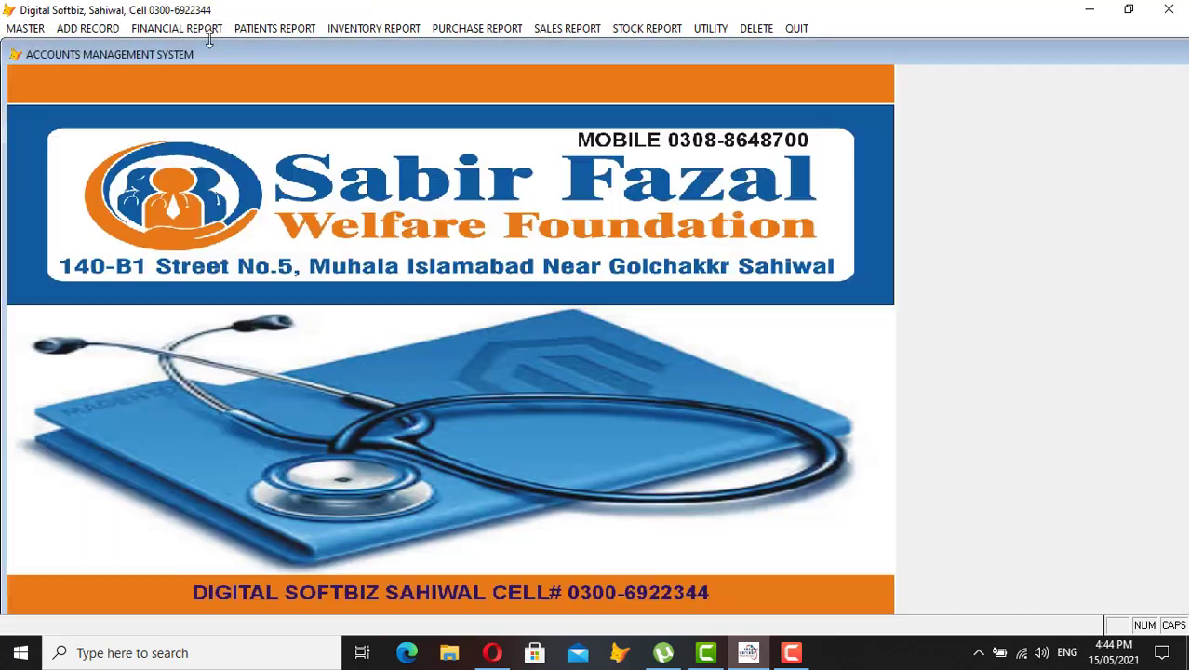
pyautogui.click(276, 32)
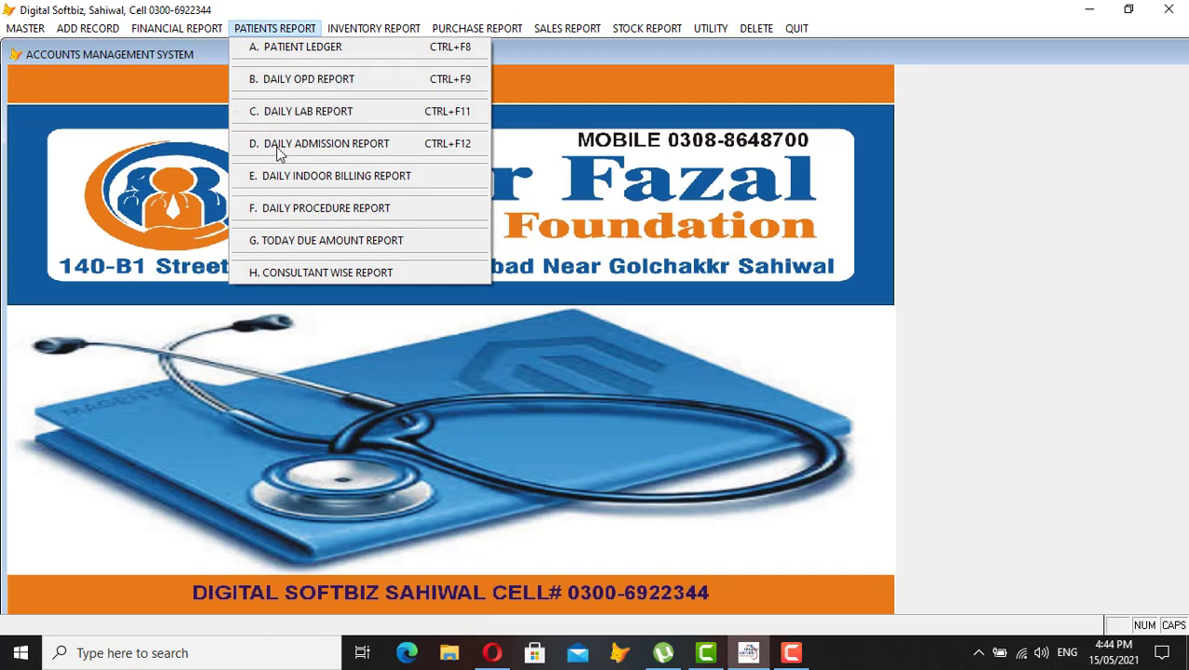
pyautogui.click(353, 146)
pyautogui.press('Return')
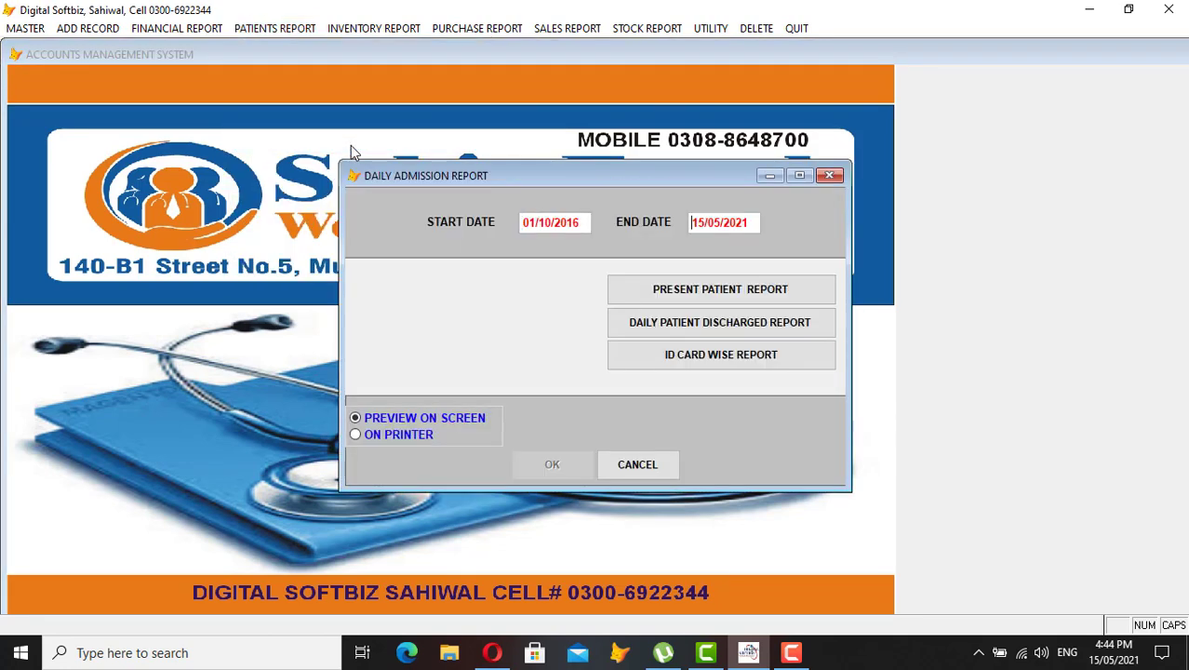
pyautogui.press('Return')
pyautogui.press('Return')
pyautogui.press('Return')
pyautogui.press('Return')
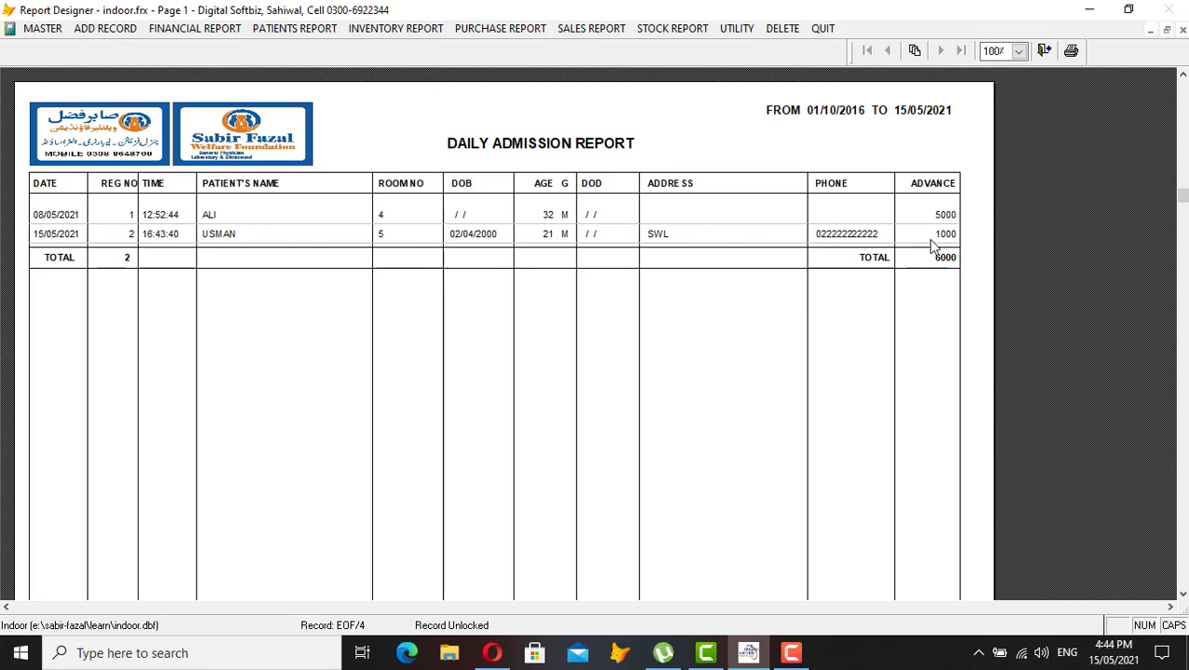
pyautogui.press('Escape')
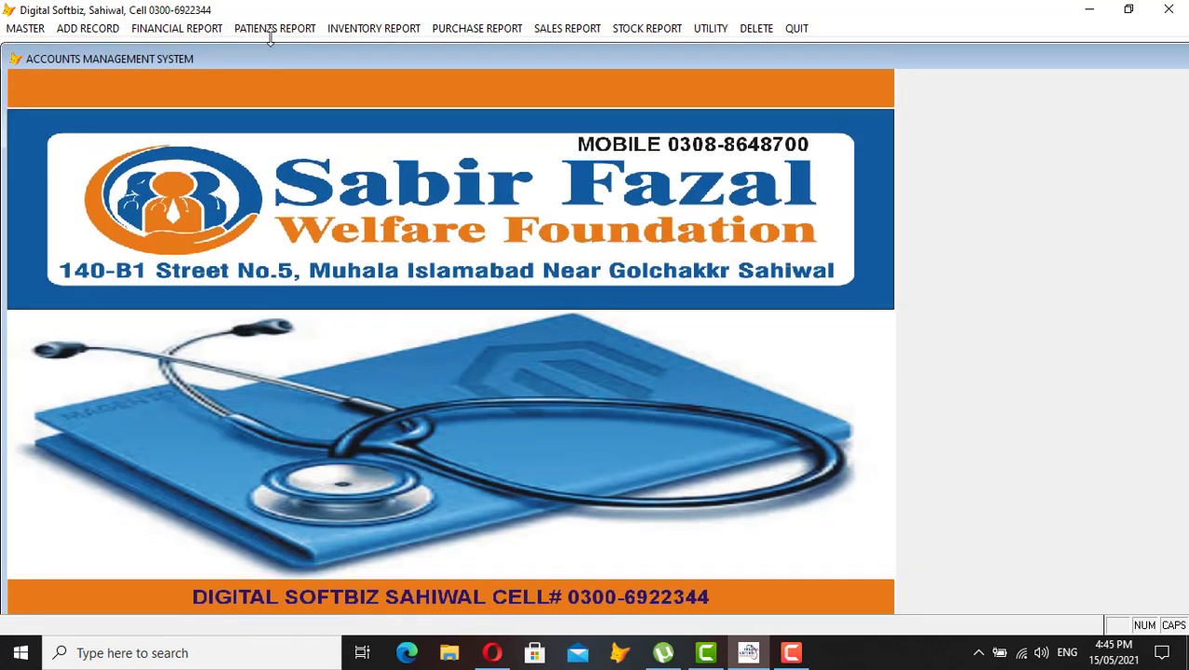
# Browse the Patients, Inventory, Purchase and Sales report menus, ending on the Master menu
pyautogui.click(277, 28)
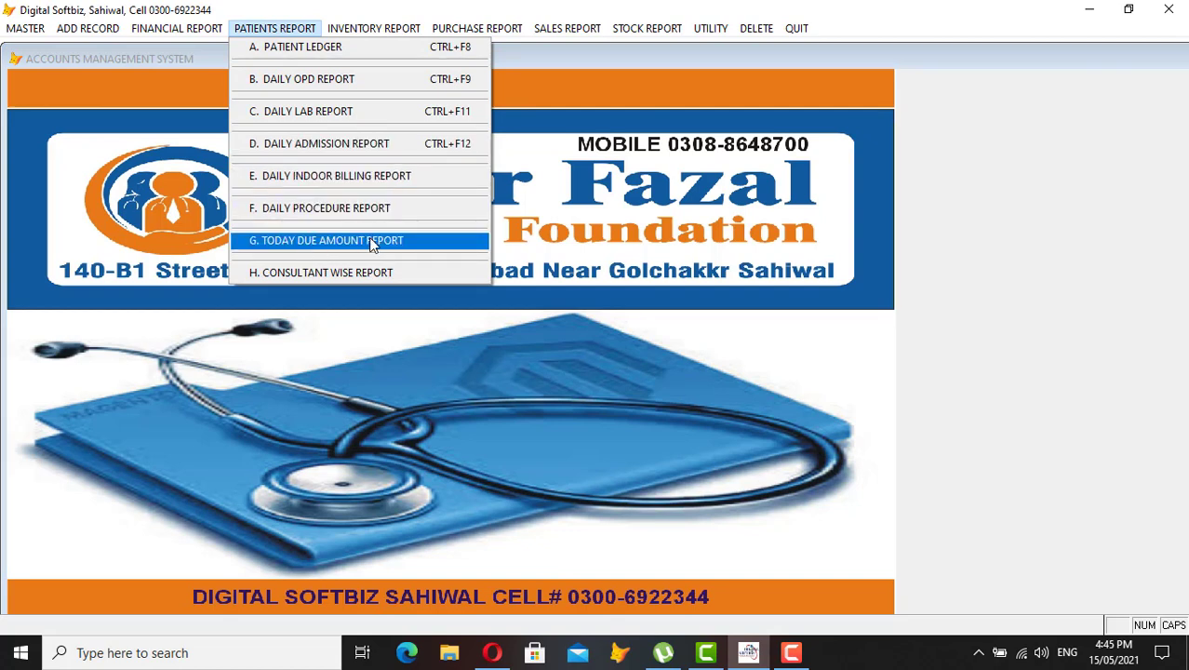
pyautogui.moveTo(372, 19)
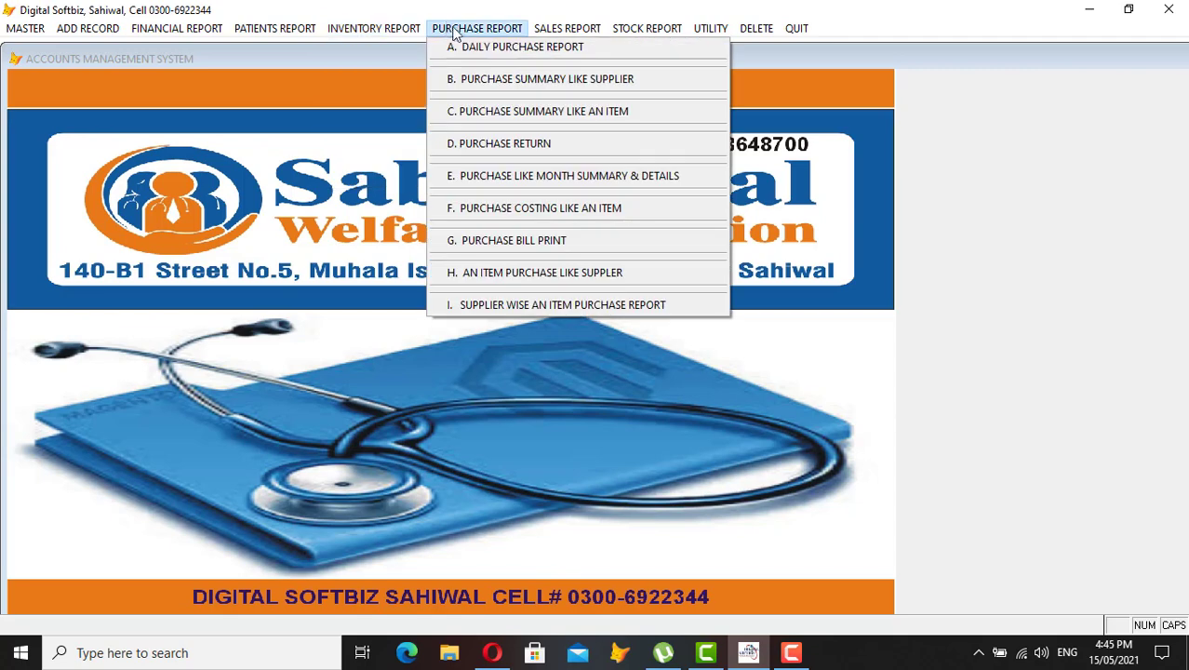
pyautogui.moveTo(565, 31)
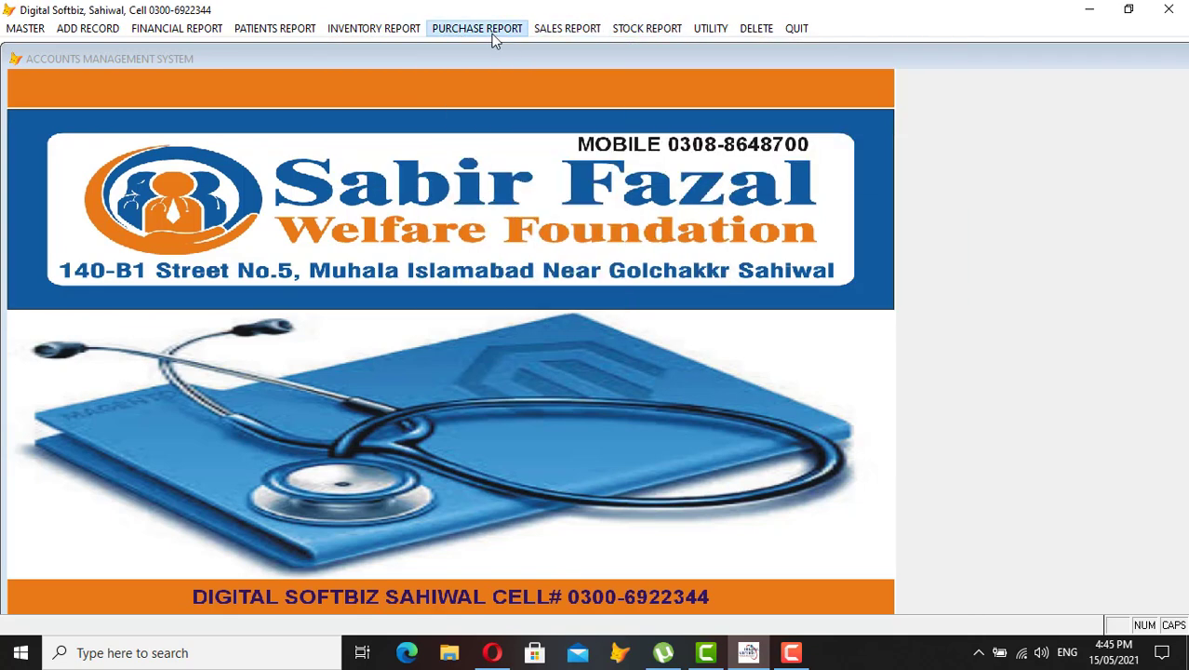
pyautogui.moveTo(25, 28)
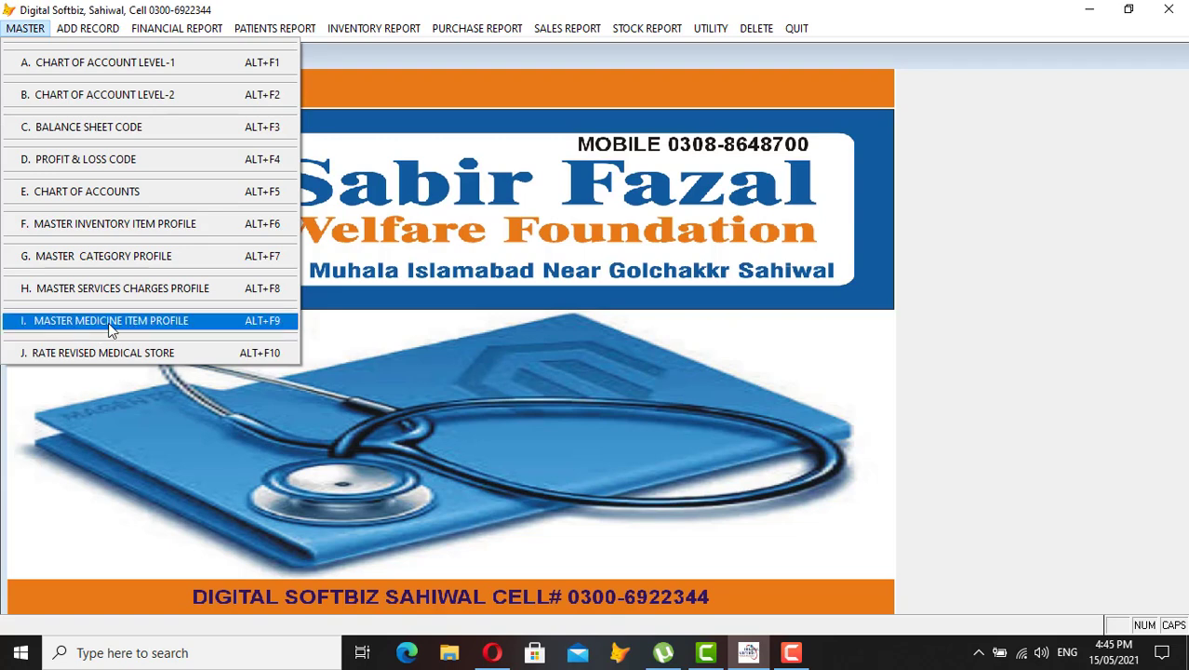
# Add a Master Medicine Item Profile entry loaded with RISEK 20MG CAP, dismissing the duplicate-code warning
pyautogui.click(149, 328)
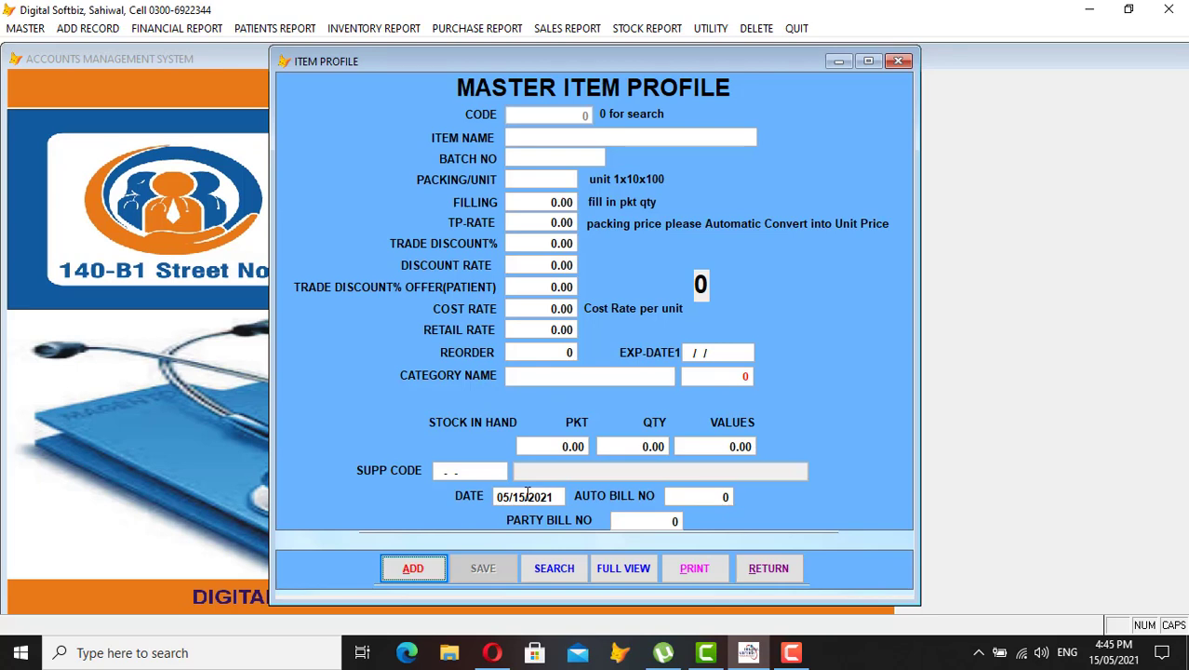
pyautogui.click(410, 569)
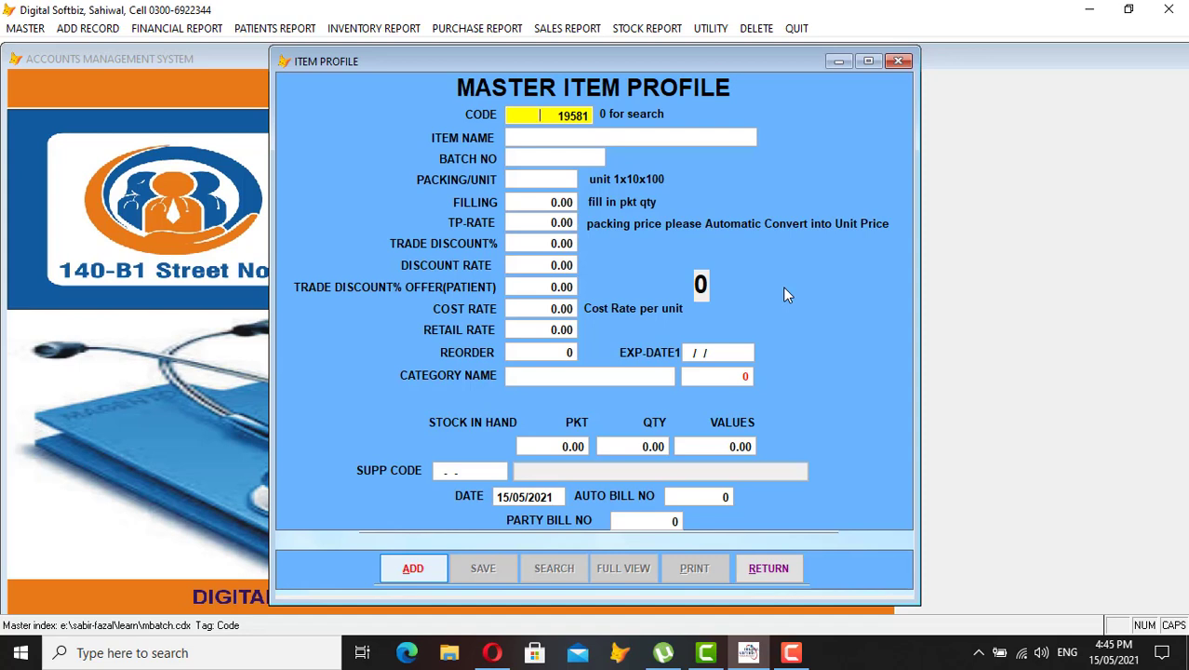
pyautogui.write('0')
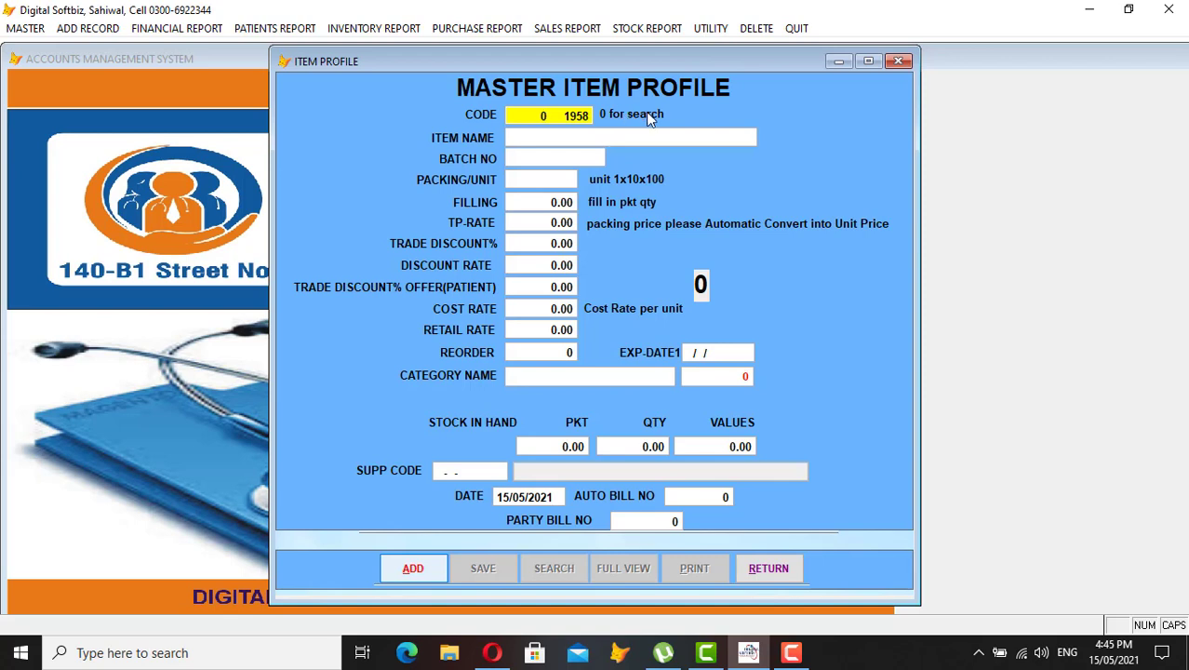
pyautogui.press('Return')
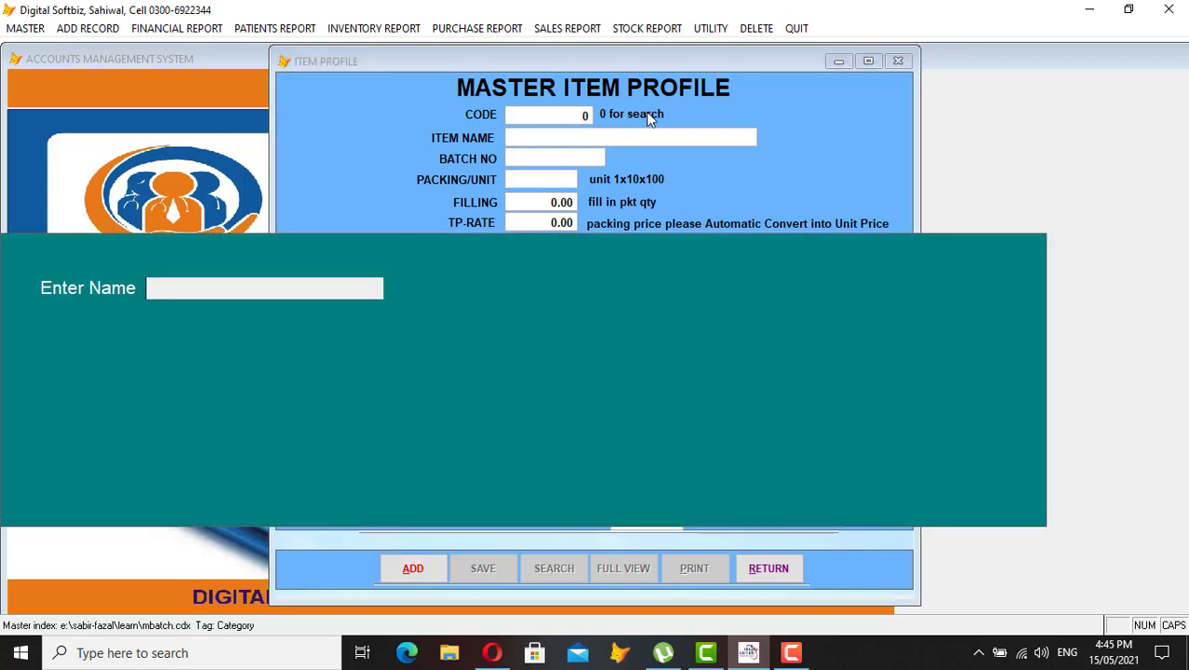
pyautogui.write('RISEK')
pyautogui.press('Return')
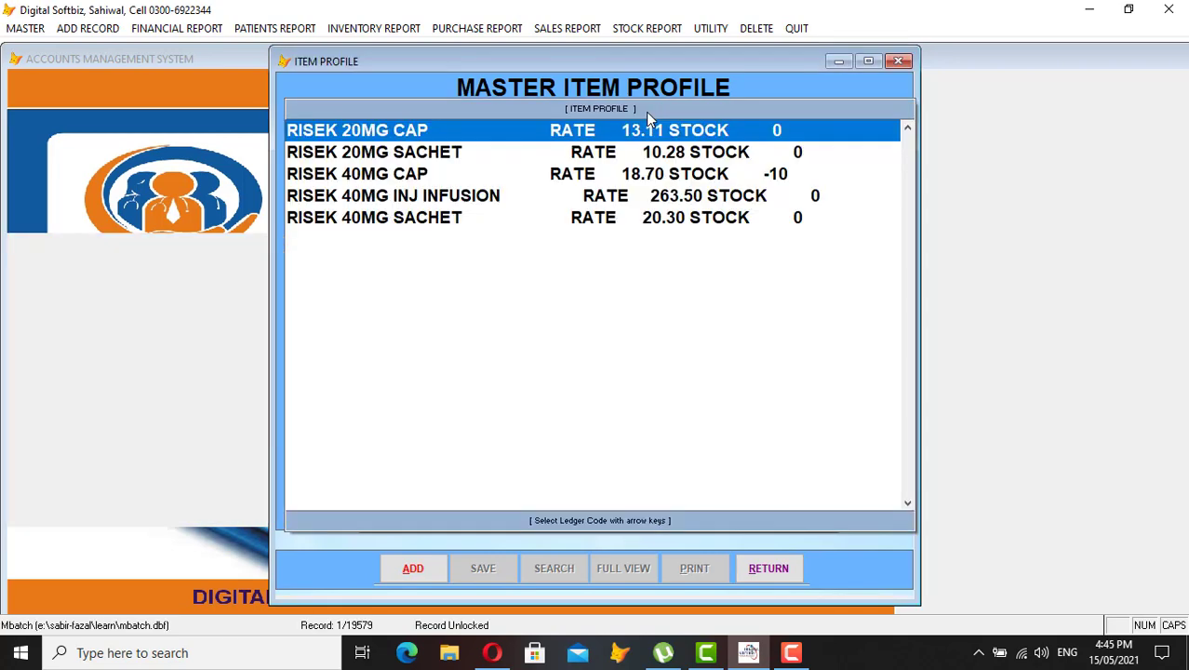
pyautogui.press('Down')
pyautogui.press('Down')
pyautogui.press('Down')
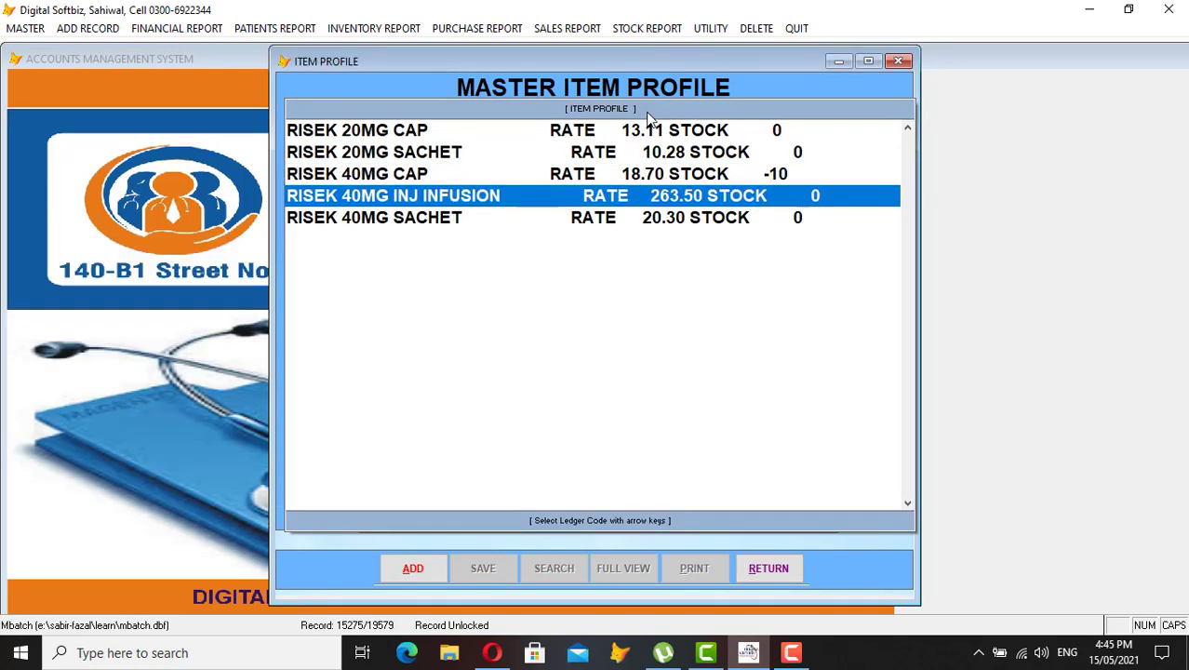
pyautogui.press('Up')
pyautogui.press('Up')
pyautogui.press('Up')
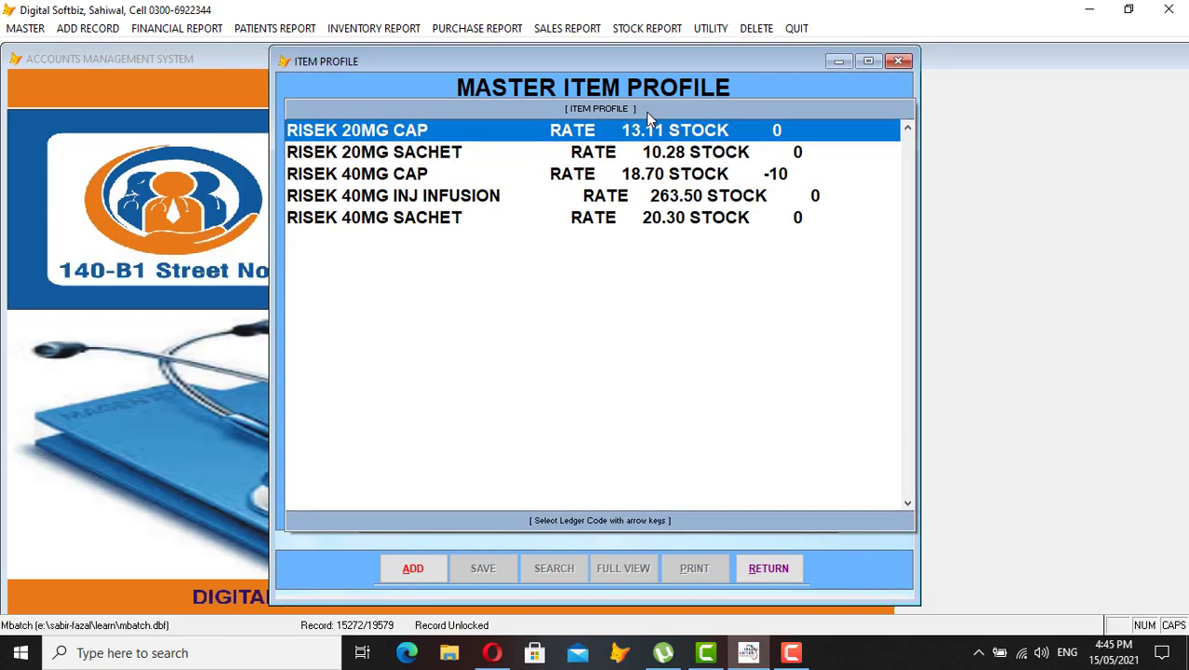
pyautogui.press('Return')
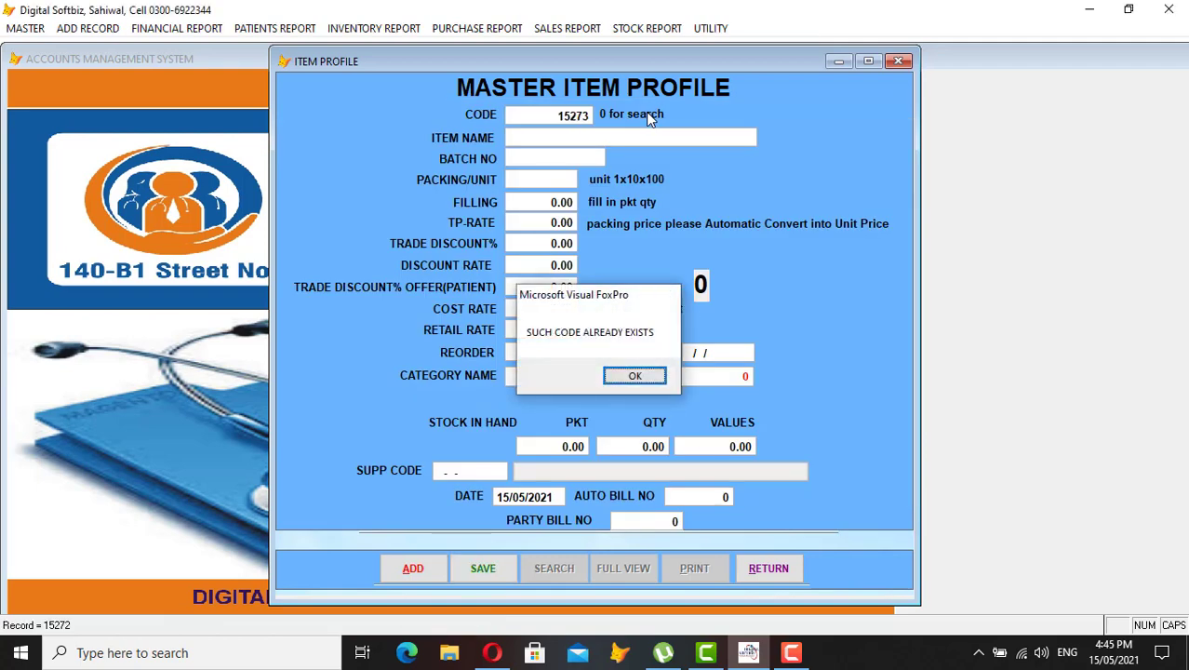
pyautogui.press('Return')
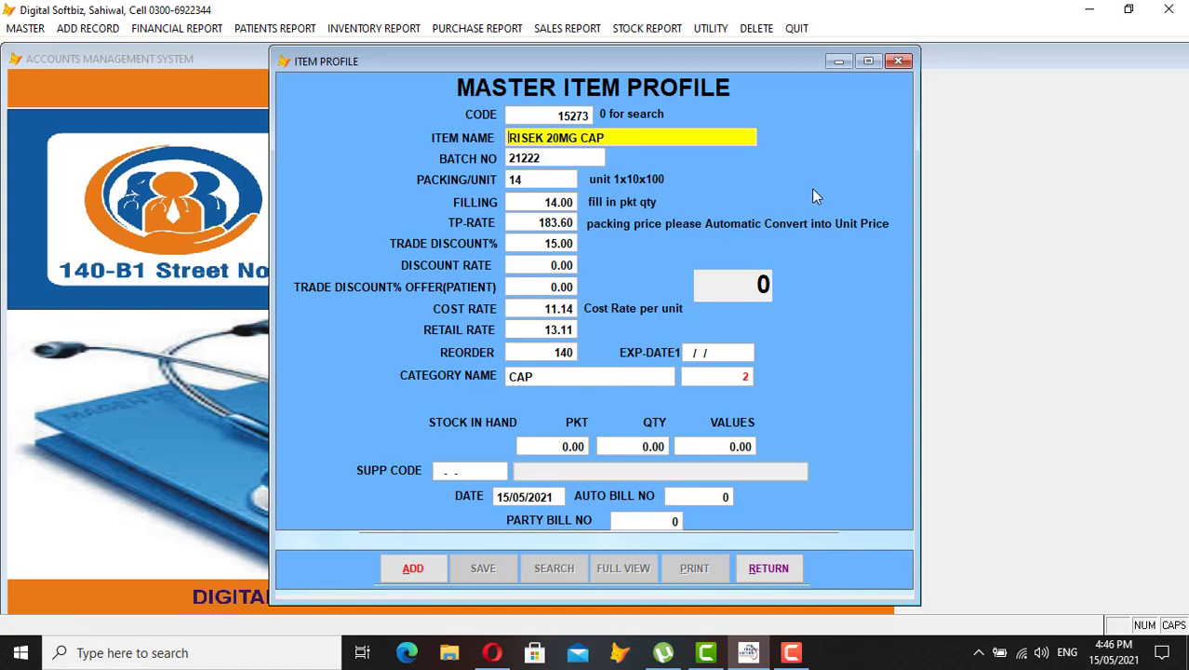
# Change RISEK 20MG CAP's packing per unit to 14
pyautogui.press('Return')
pyautogui.press('Return')
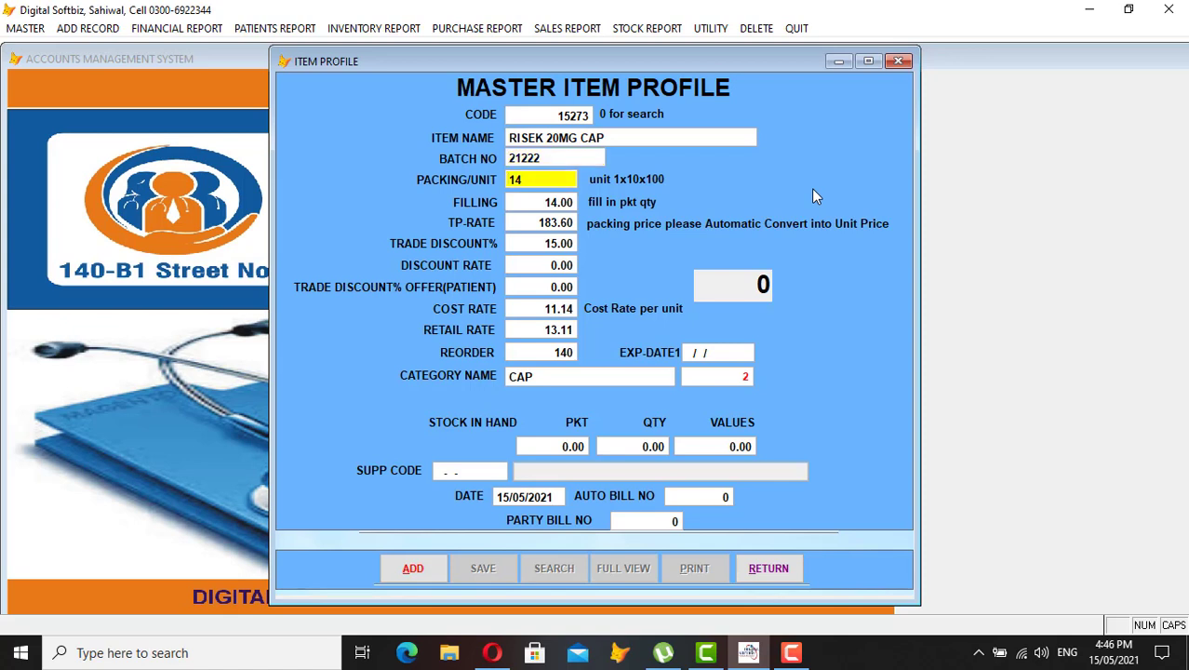
pyautogui.press('Return')
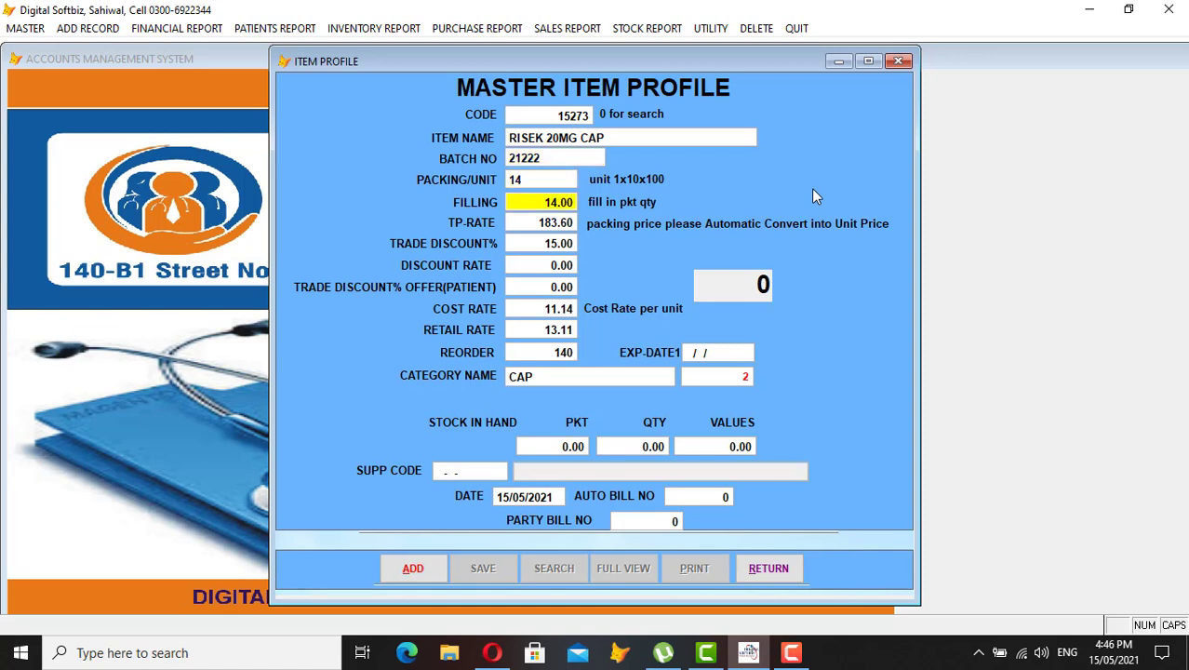
pyautogui.press('Up')
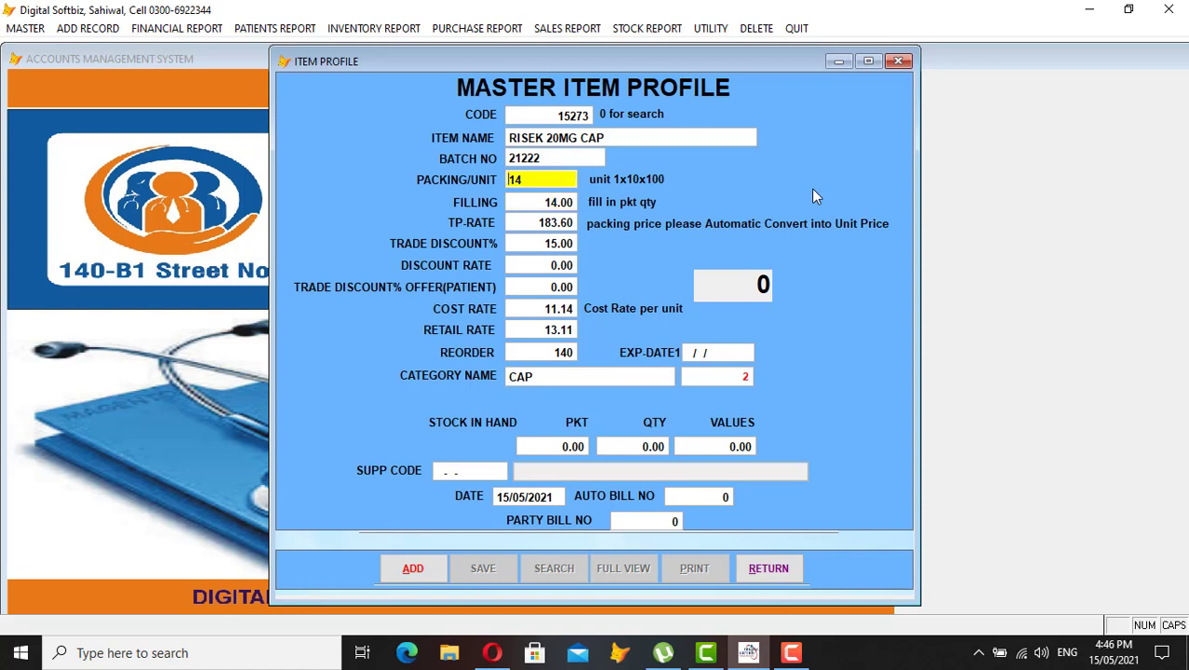
pyautogui.write('1')
pyautogui.press('Delete')
pyautogui.press('Delete')
pyautogui.press('Return')
pyautogui.write('1')
pyautogui.press('Return')
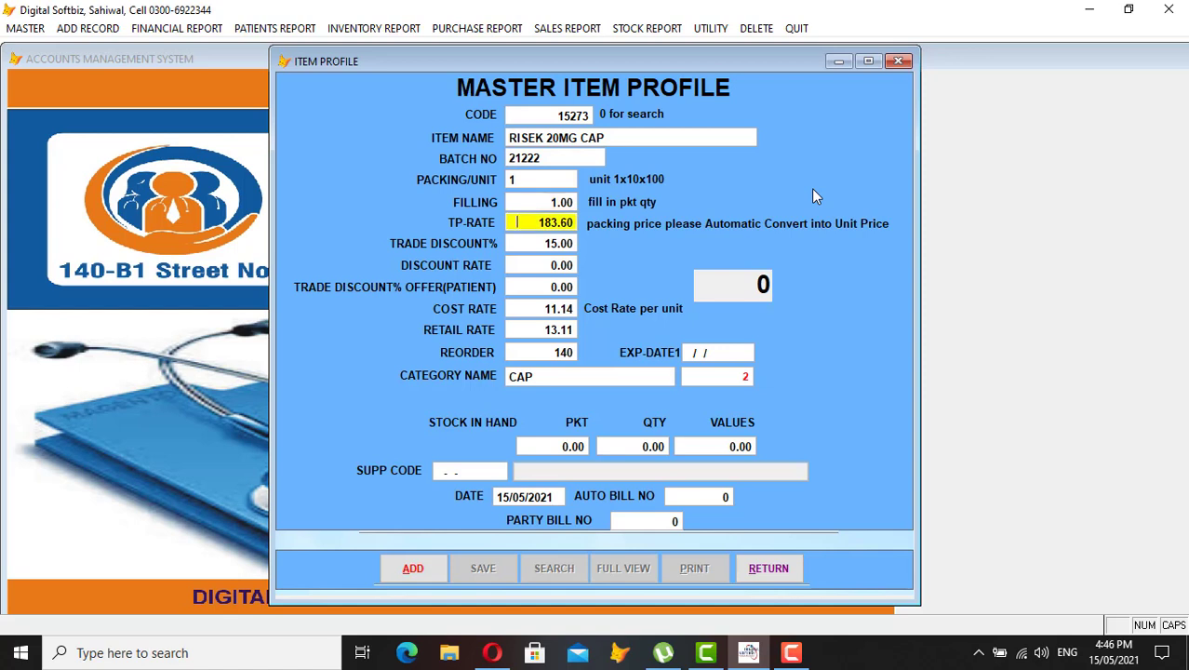
pyautogui.press('Up')
pyautogui.press('Up')
pyautogui.write('14')
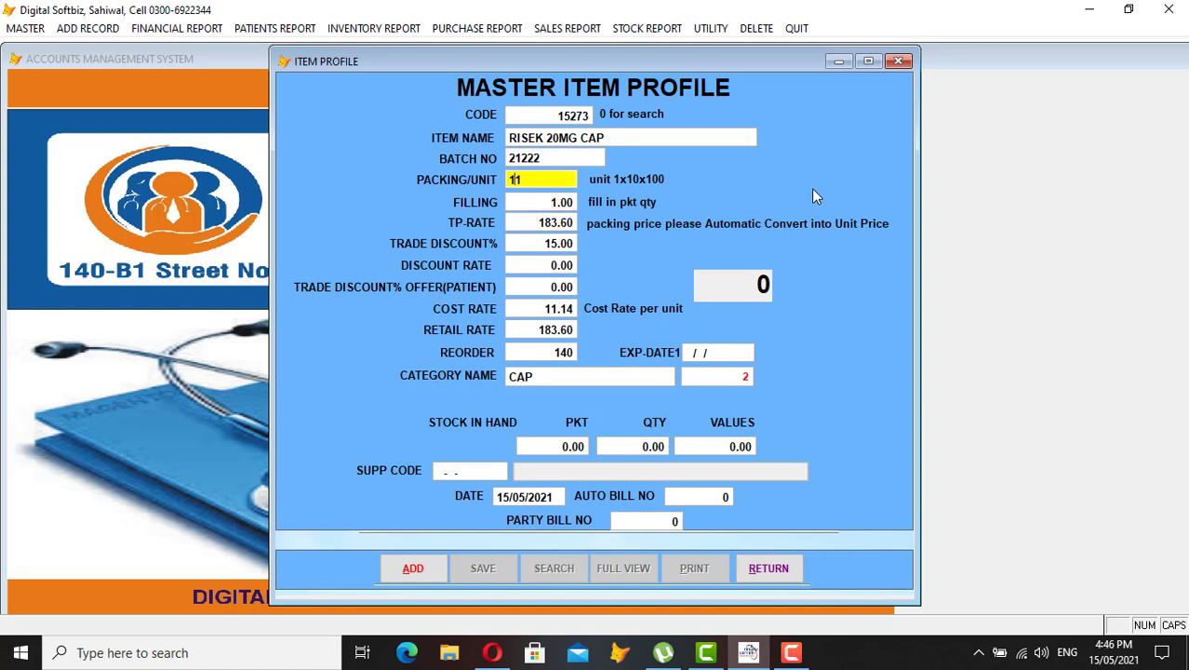
pyautogui.press('BackSpace')
pyautogui.press('Return')
# Set TP-rate 200, accept the discount and retail rates, and enter reorder 100 and expiry 31/12/2021
pyautogui.write('14')
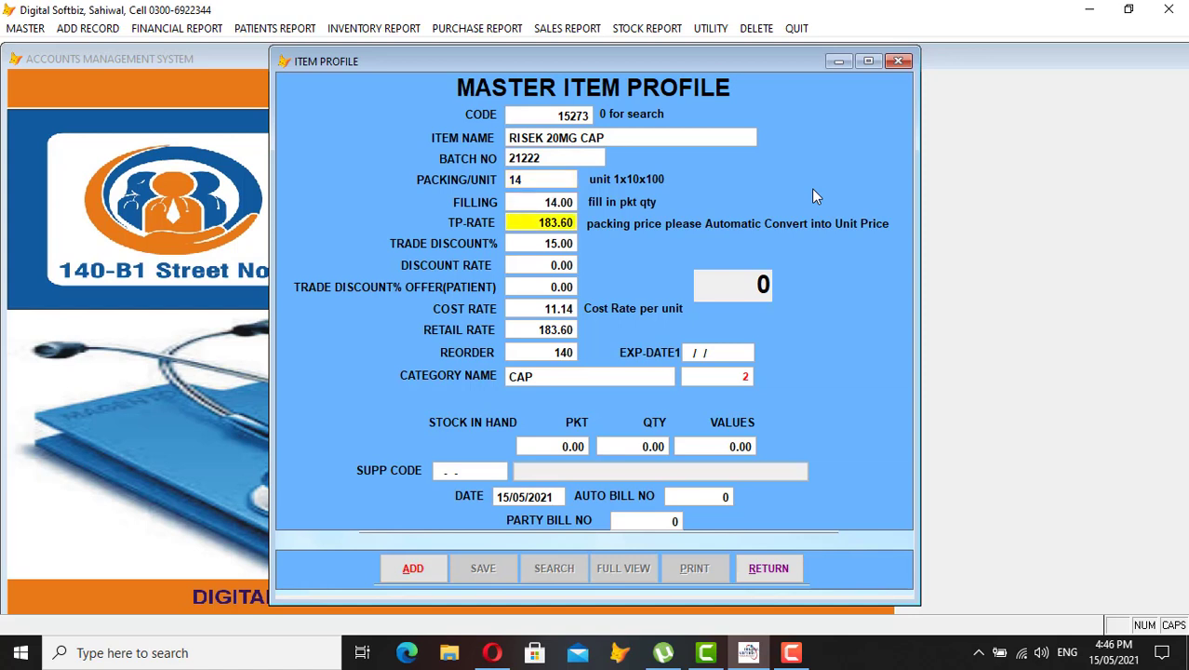
pyautogui.write('2.00')
pyautogui.press('Return')
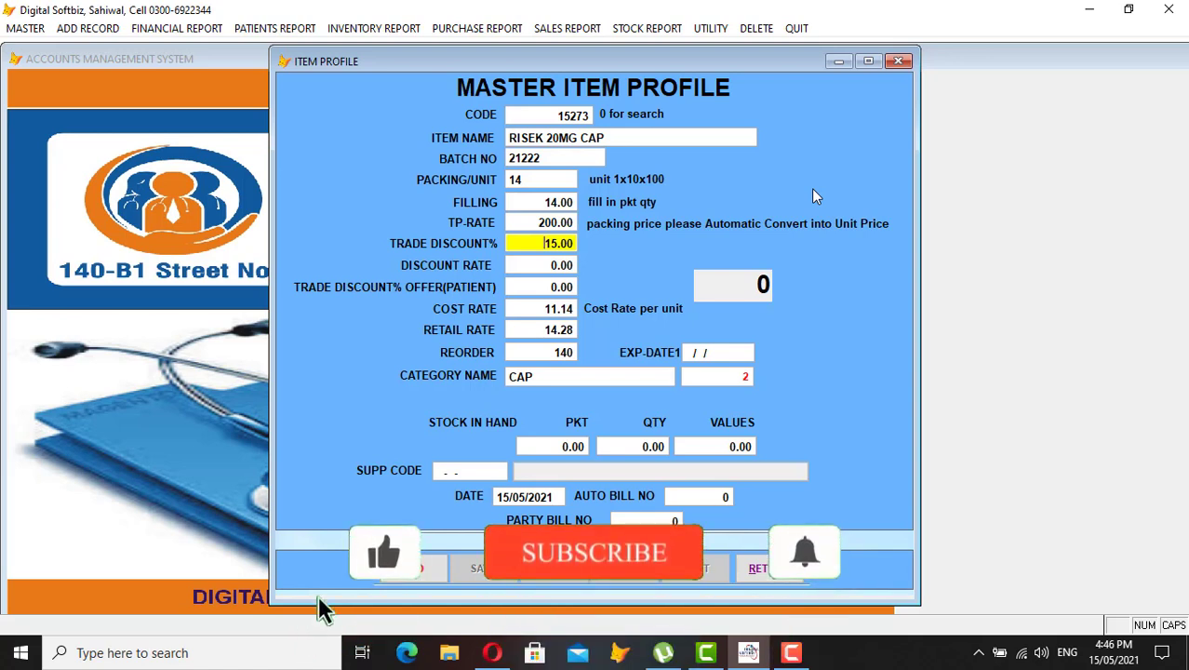
pyautogui.press('Return')
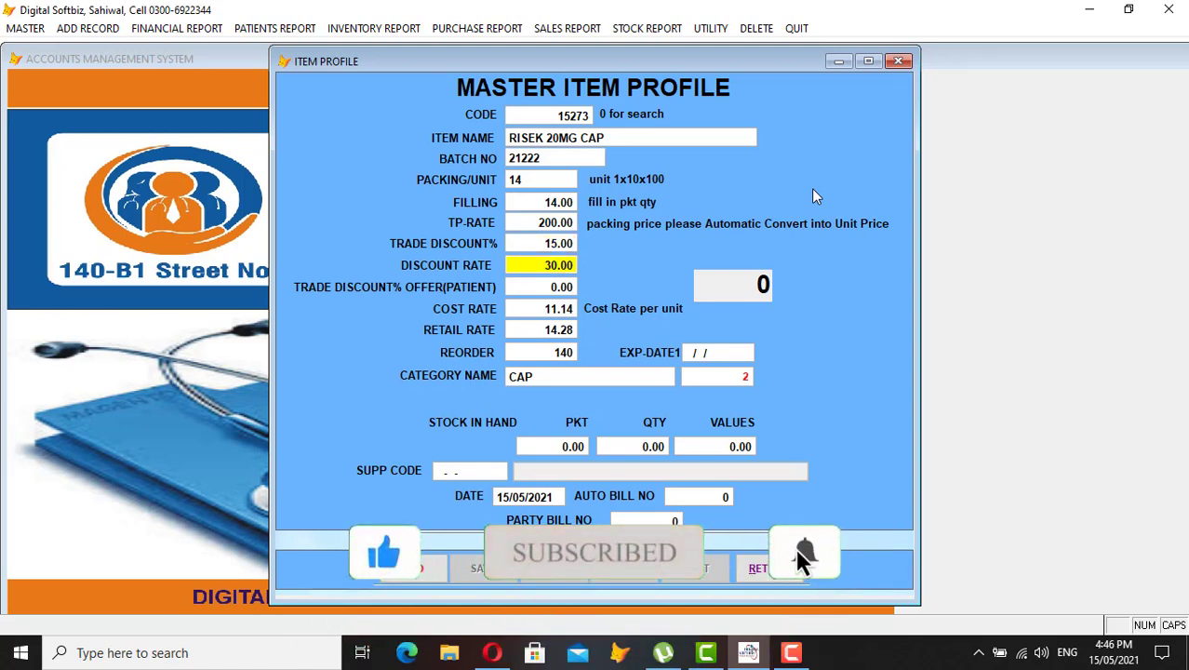
pyautogui.press('Return')
pyautogui.press('Return')
pyautogui.press('Return')
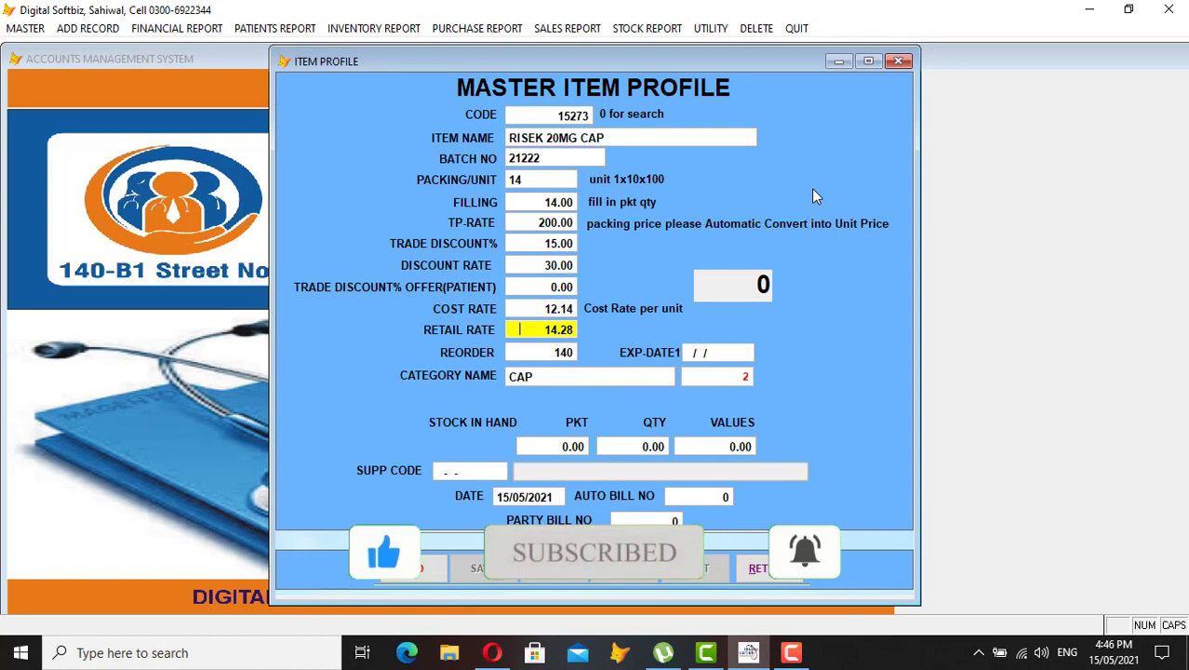
pyautogui.press('Up')
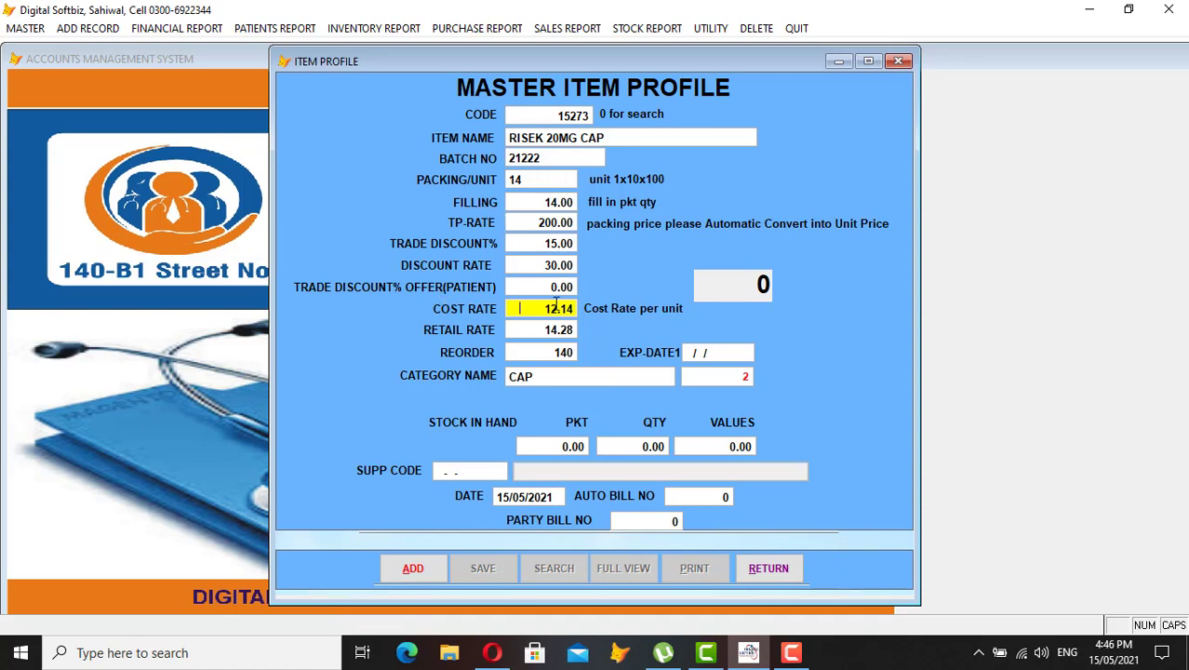
pyautogui.press('Return')
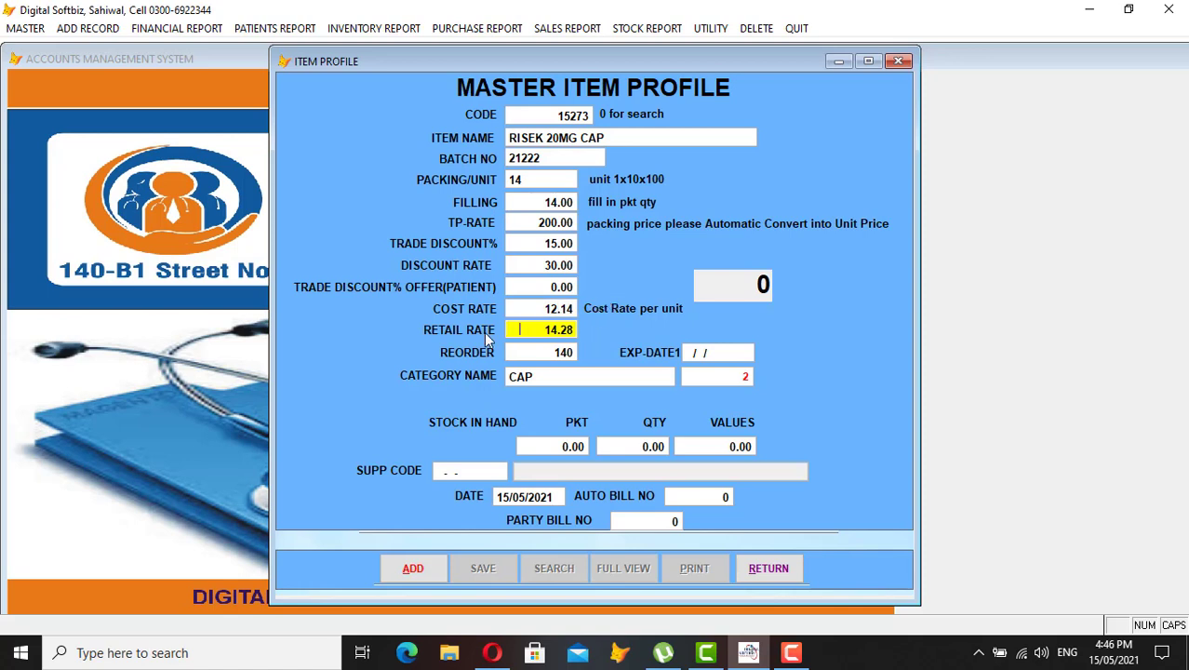
pyautogui.press('Return')
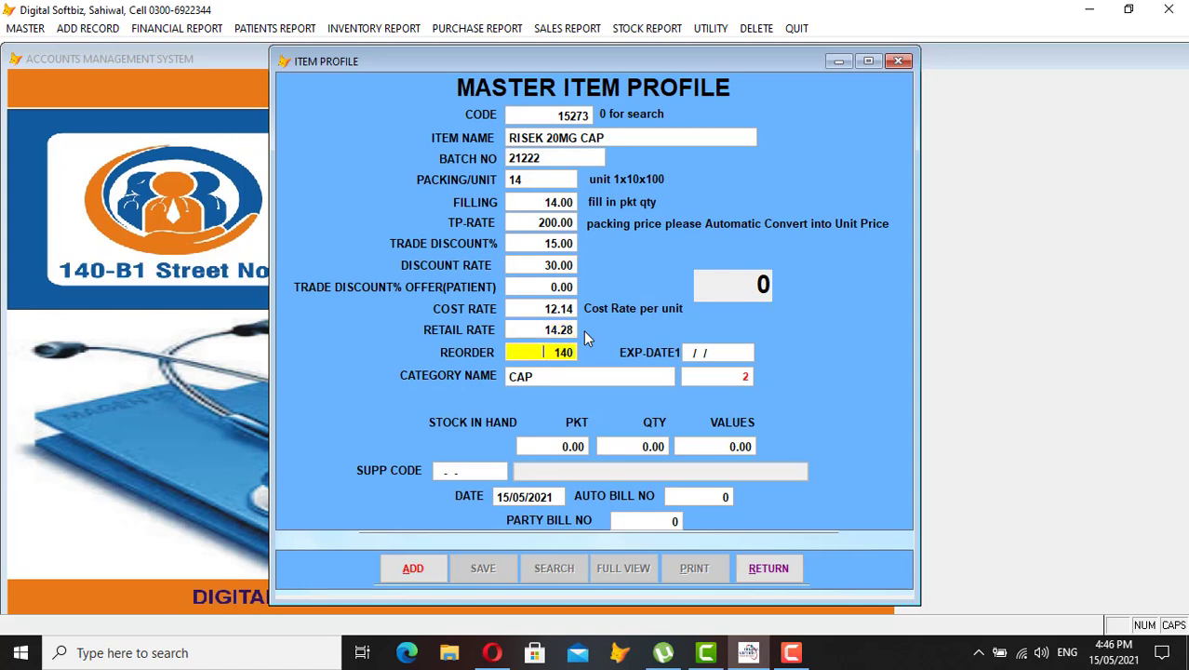
pyautogui.write('10')
pyautogui.press('Return')
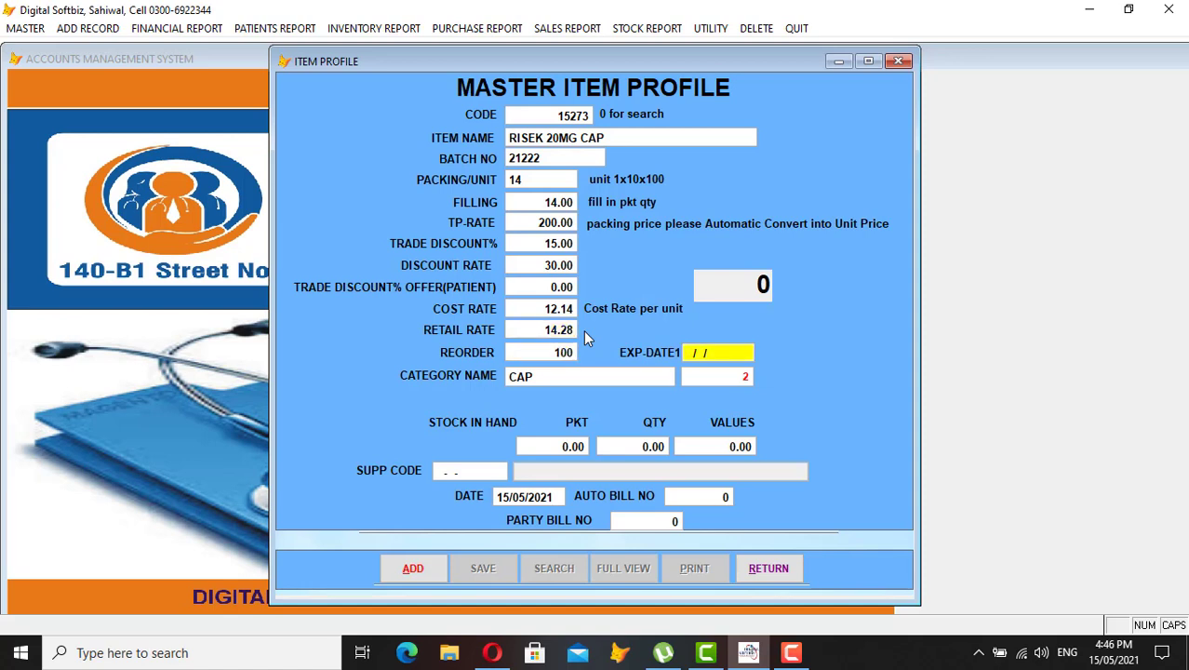
pyautogui.write('31122021')
pyautogui.press('Return')
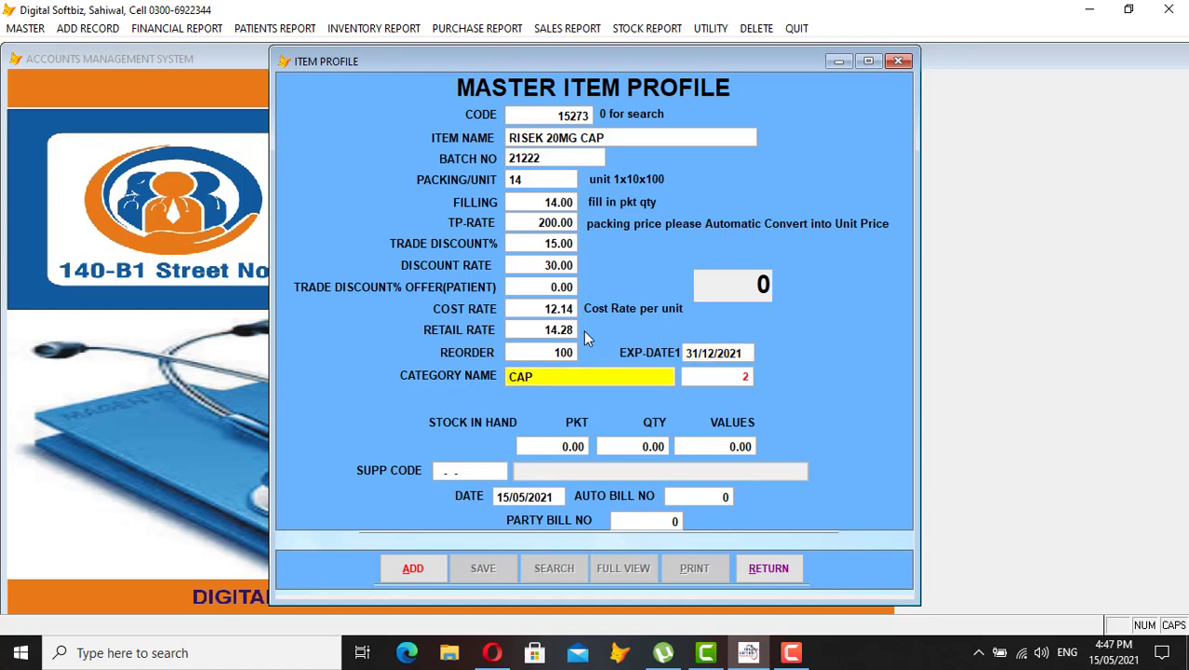
# Replace the item's CAP category with TAB (code 10) from the Master Category list
pyautogui.press('Return')
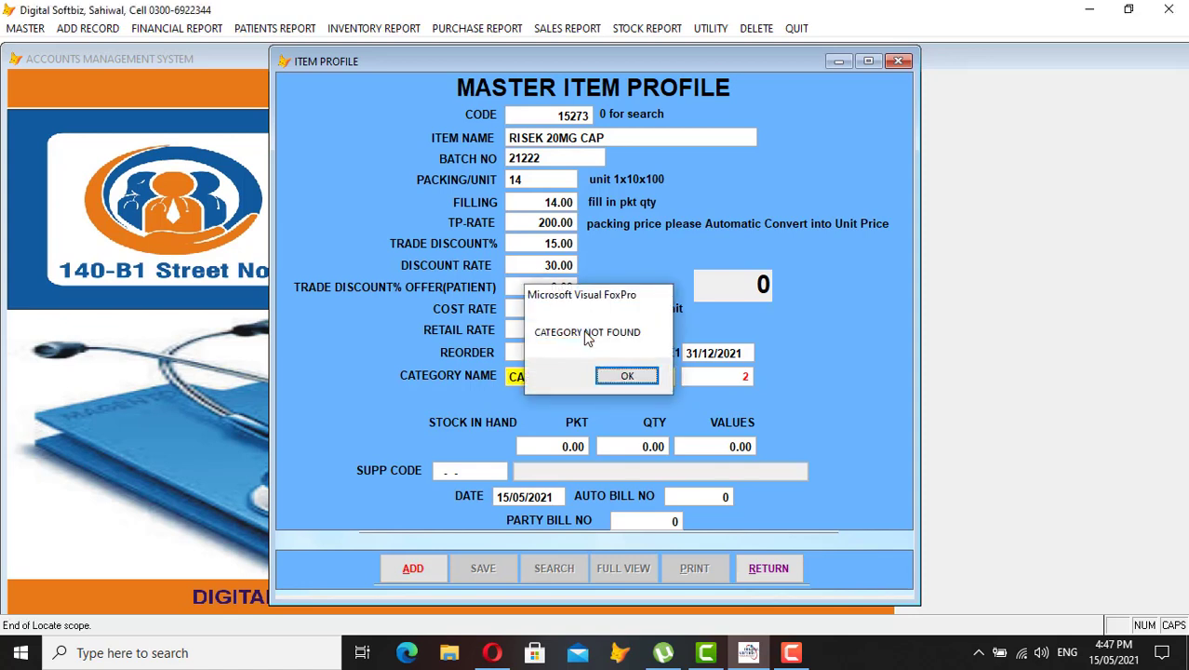
pyautogui.press('Return')
pyautogui.hotkey('shift', 'Tab')
pyautogui.press('Return')
pyautogui.write('CA')
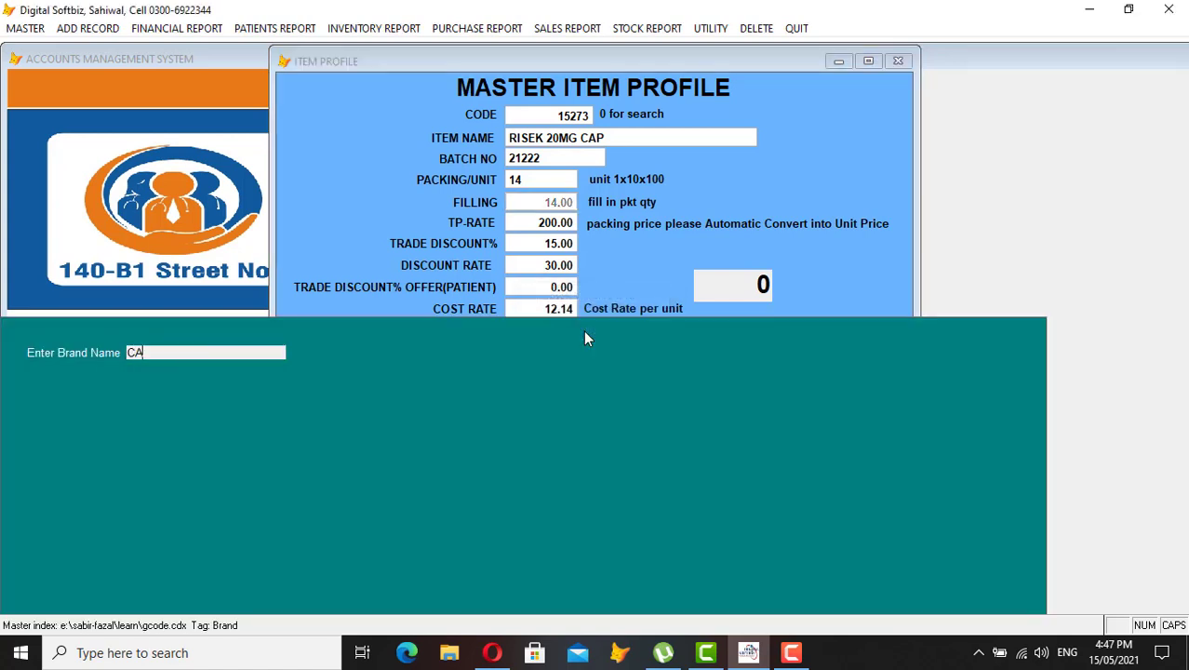
pyautogui.press('BackSpace')
pyautogui.press('Return')
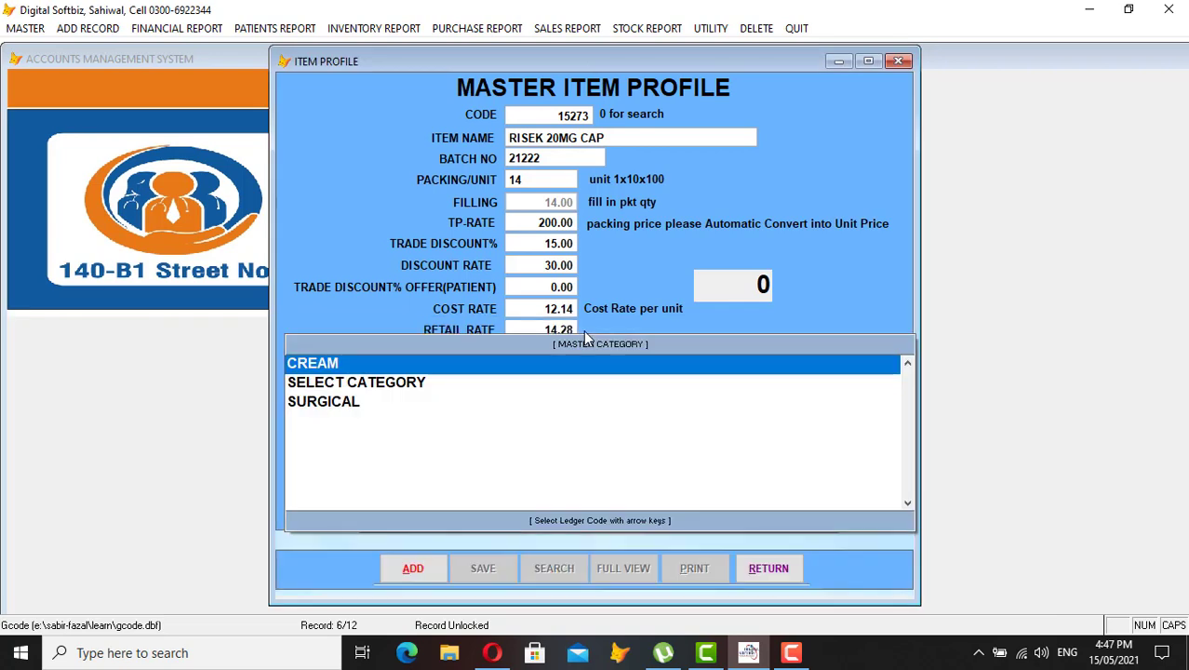
pyautogui.press('Down')
pyautogui.press('Up')
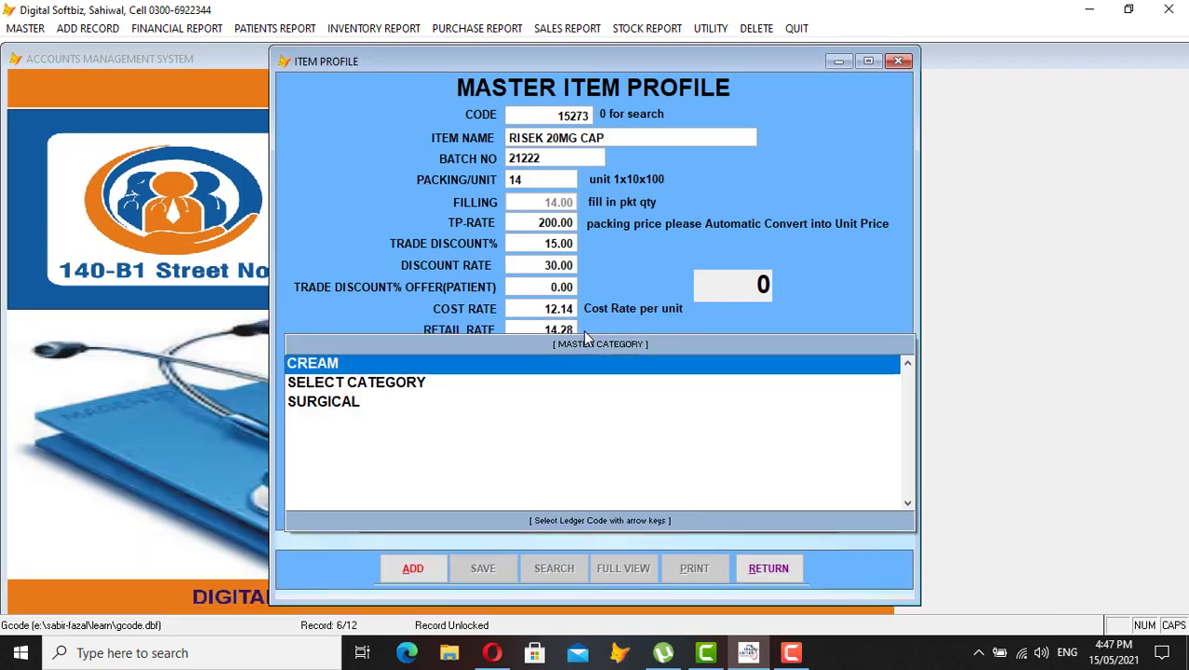
pyautogui.press('Return')
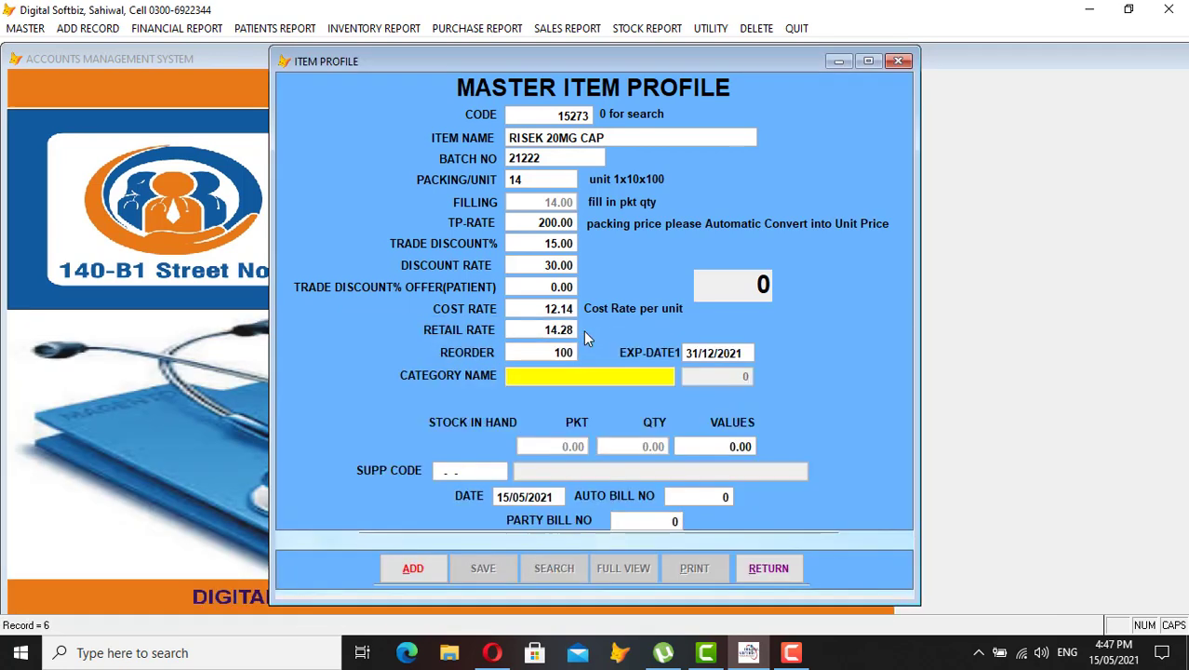
pyautogui.press('Return')
pyautogui.press('Return')
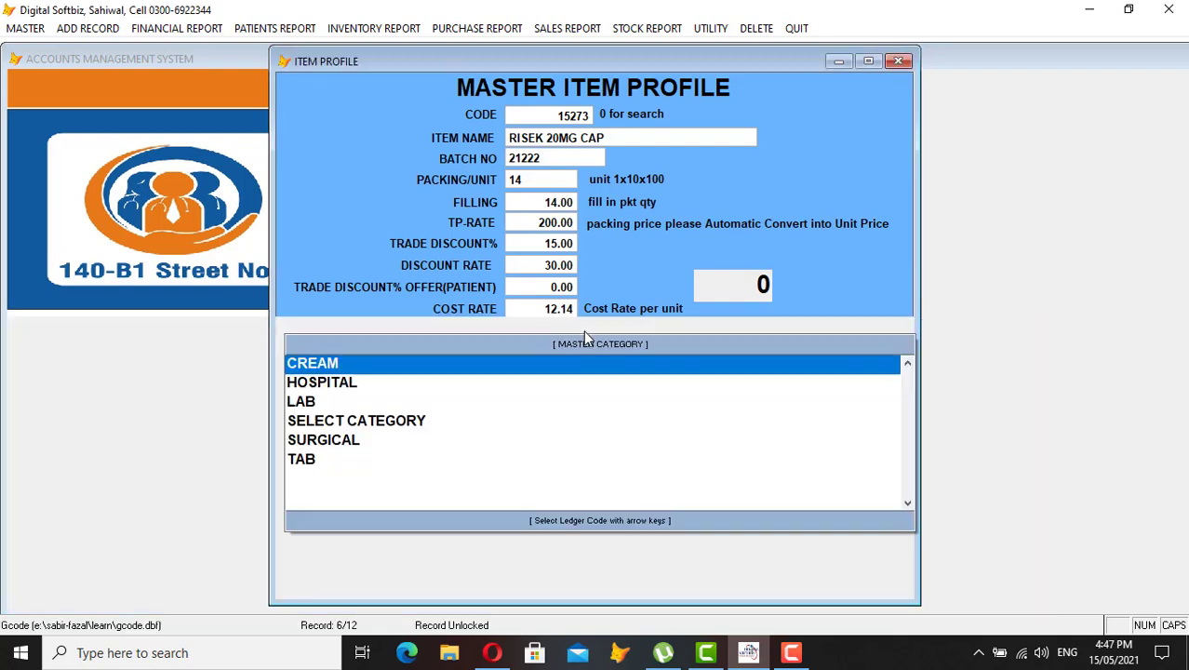
pyautogui.press('Down')
pyautogui.press('Down')
pyautogui.press('Down')
pyautogui.press('Down')
pyautogui.press('Down')
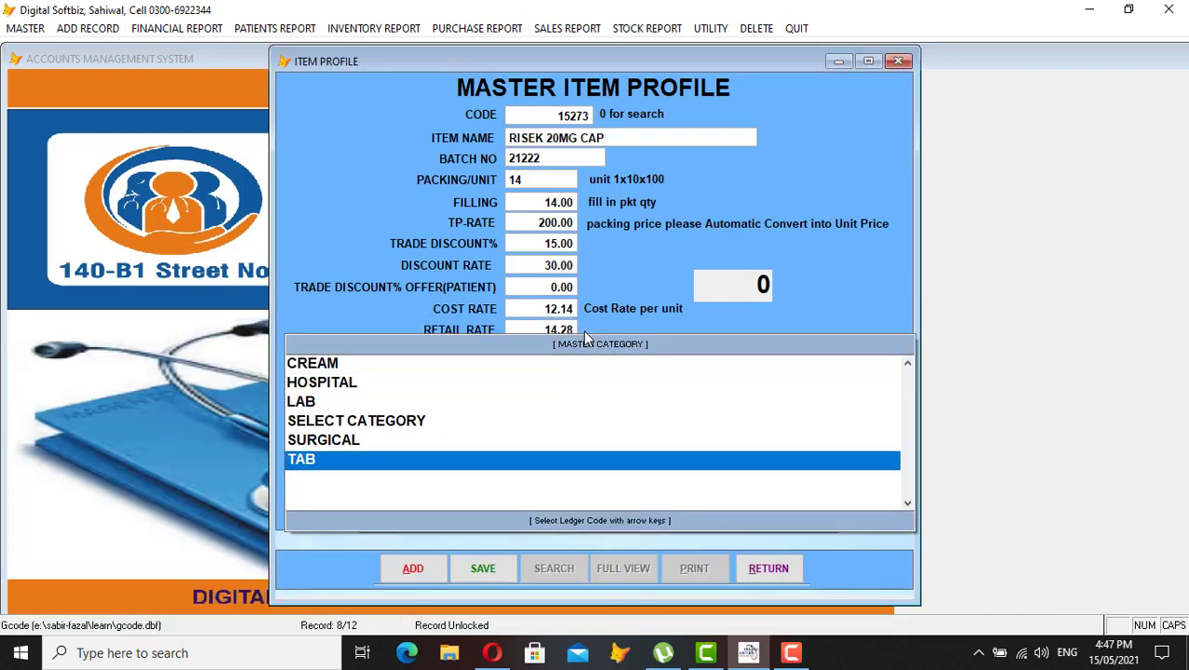
pyautogui.press('Return')
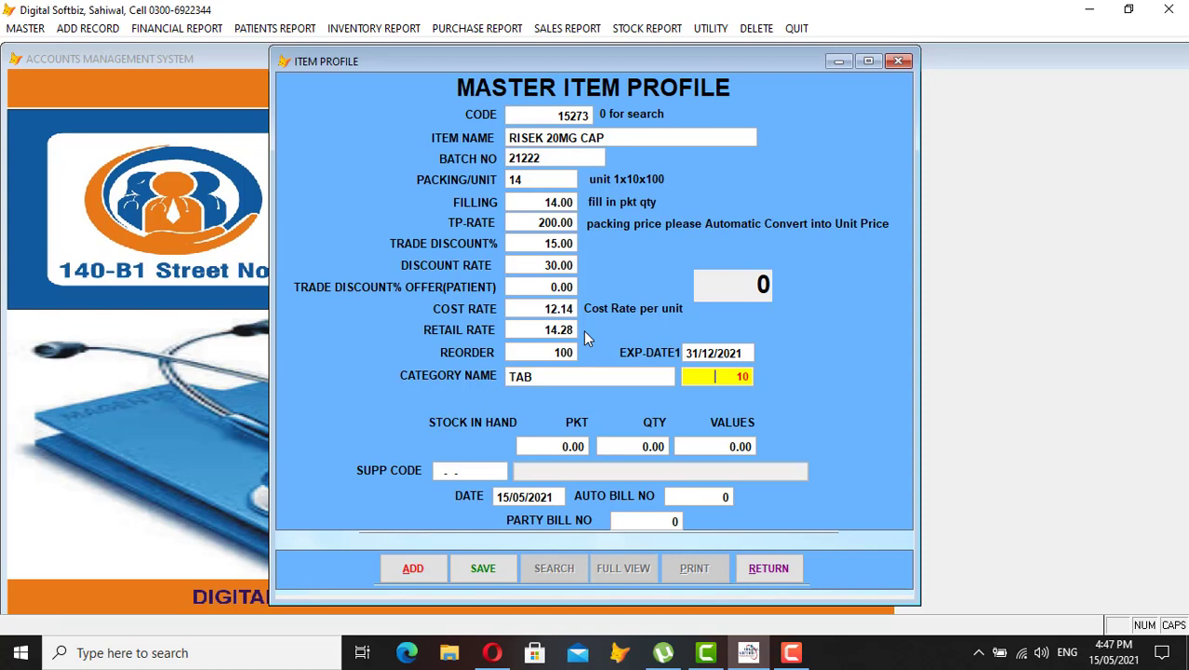
# Enter opening stock of 10 packets, giving 140 units worth 1,699.60
pyautogui.press('Return')
pyautogui.write('10')
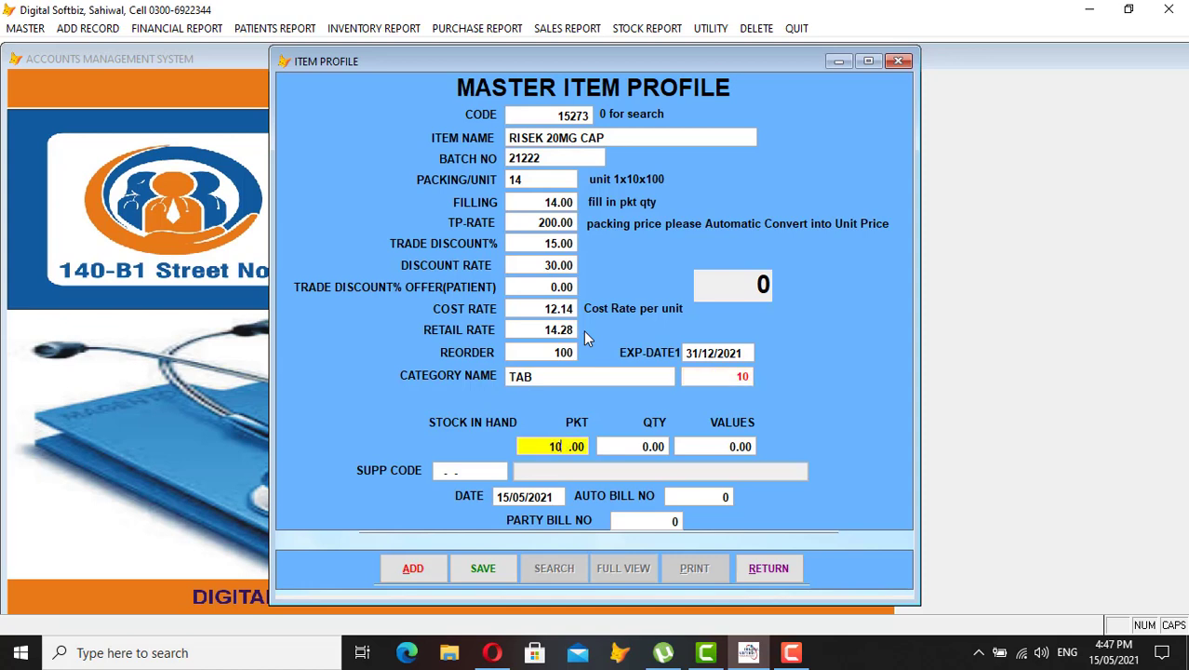
pyautogui.press('BackSpace')
pyautogui.press('Return')
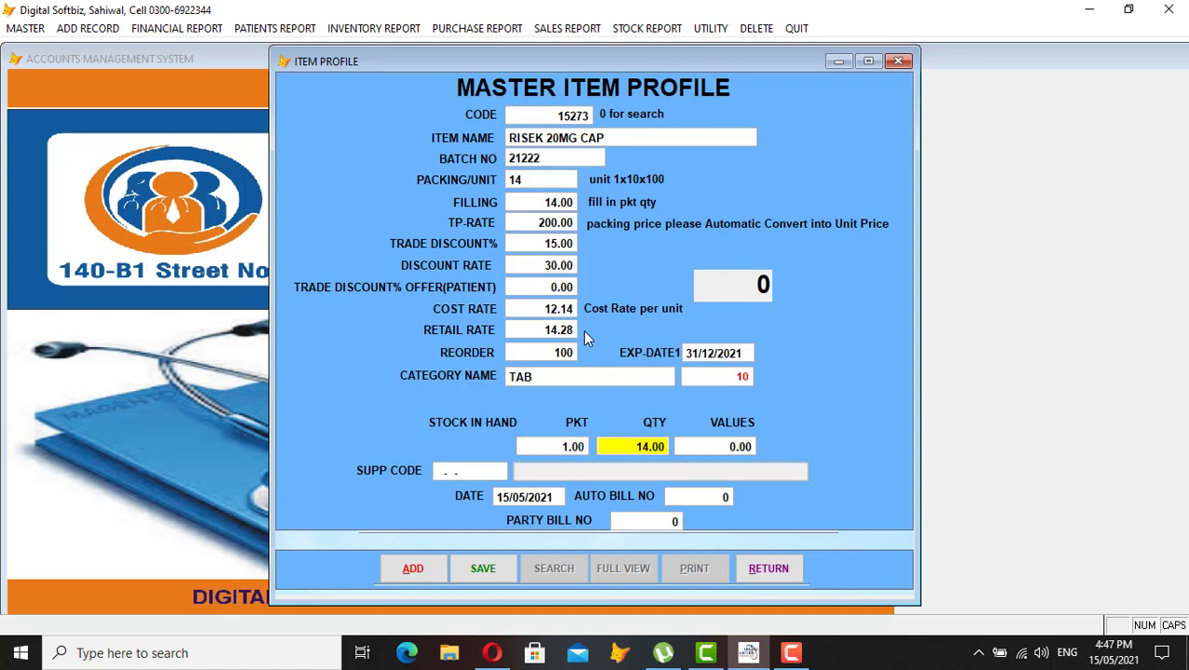
pyautogui.press('Return')
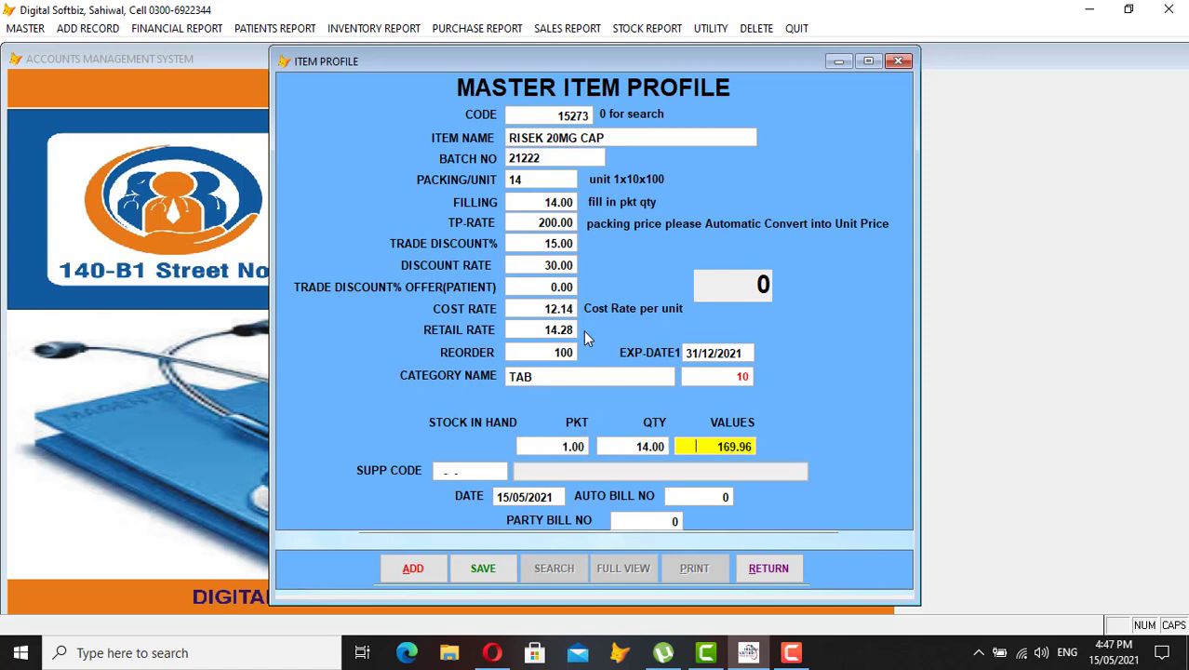
pyautogui.hotkey('shift', 'Tab')
pyautogui.hotkey('shift', 'Tab')
pyautogui.write('10')
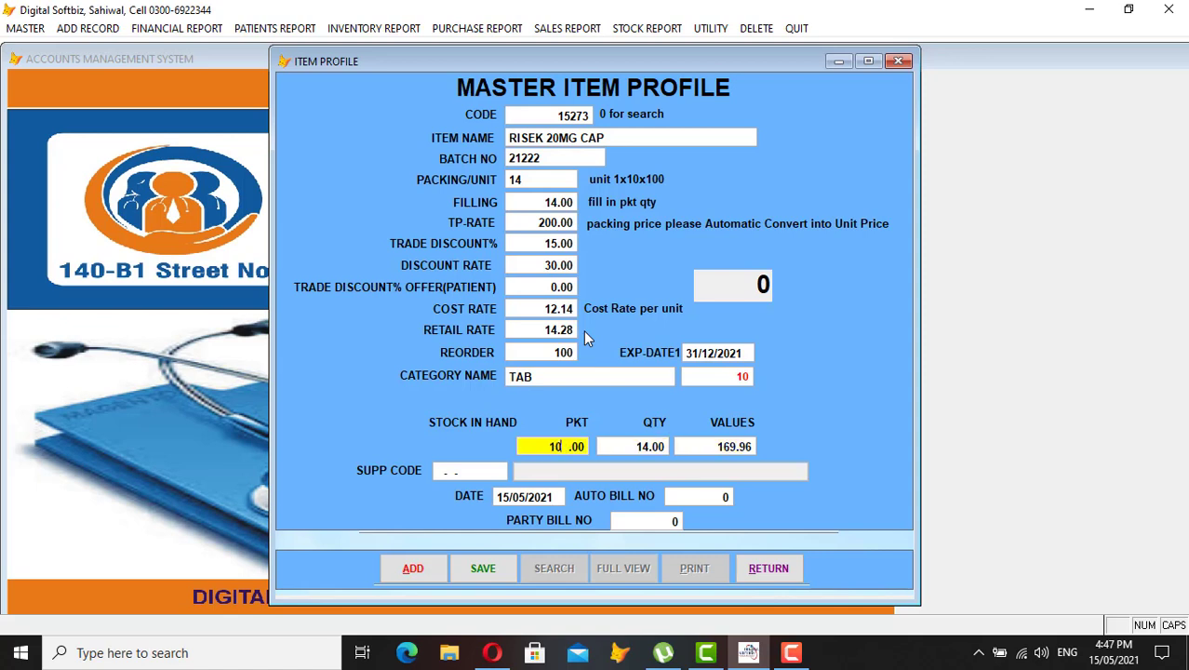
pyautogui.press('Return')
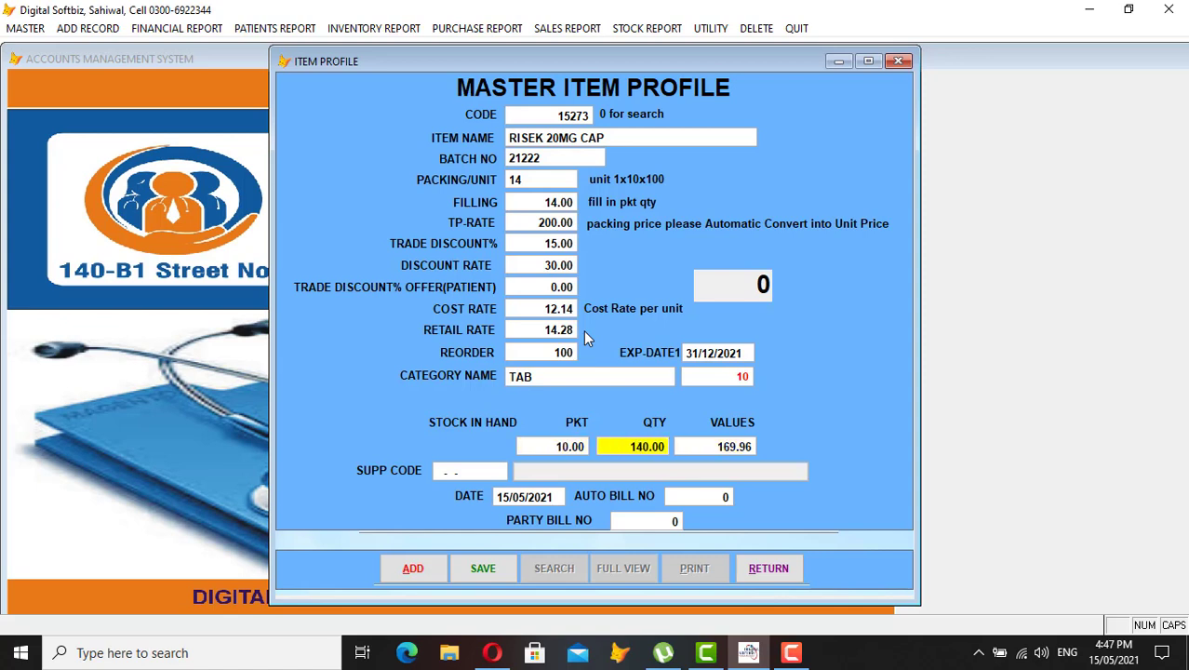
pyautogui.press('Return')
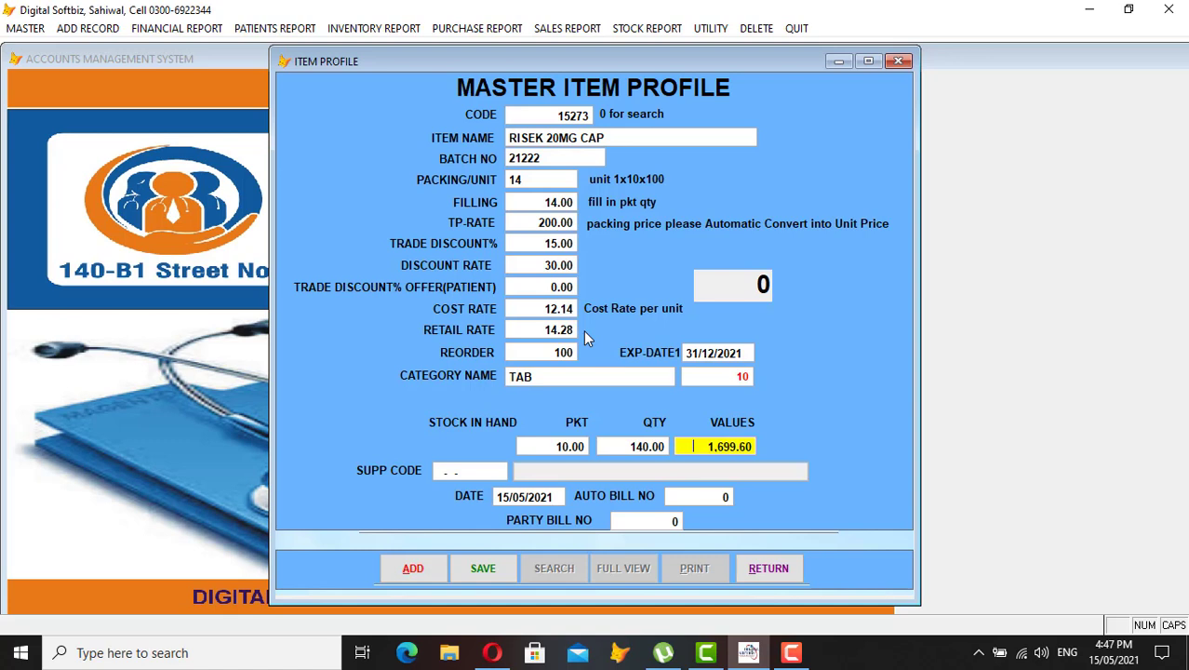
# Set supplier 11-02-0001 OPENING CAPITAL via an 'OPEN' search and save the item with bill 1
pyautogui.press('Return')
pyautogui.press('Return')
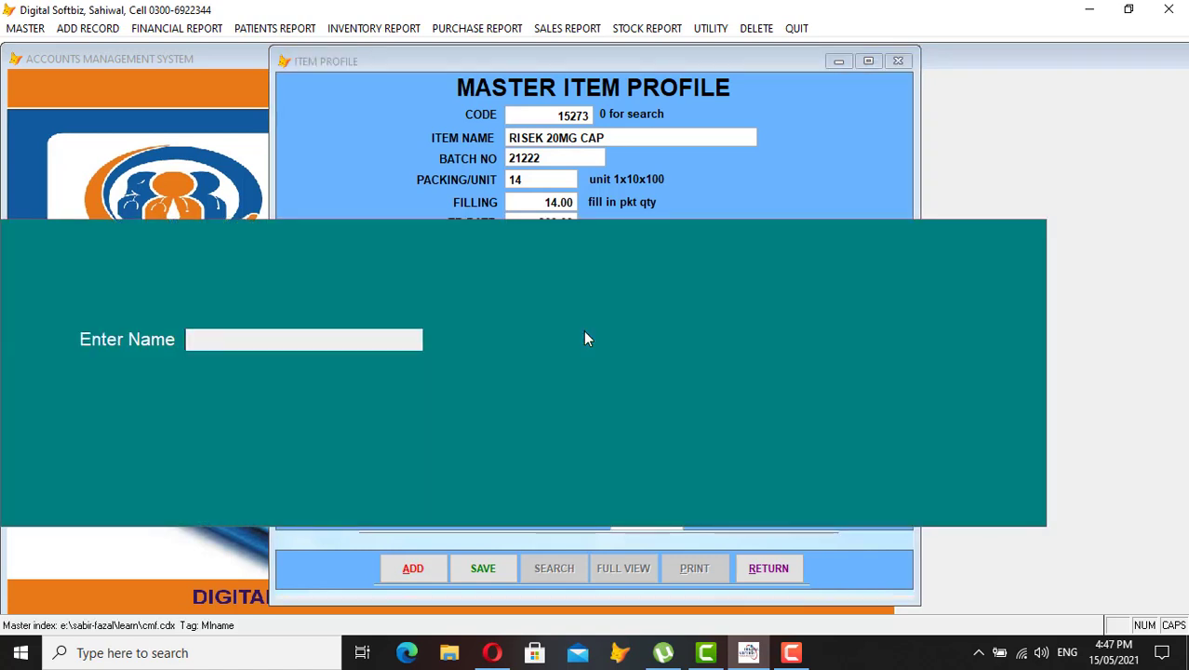
pyautogui.write('OPEN')
pyautogui.press('Return')
pyautogui.press('Down')
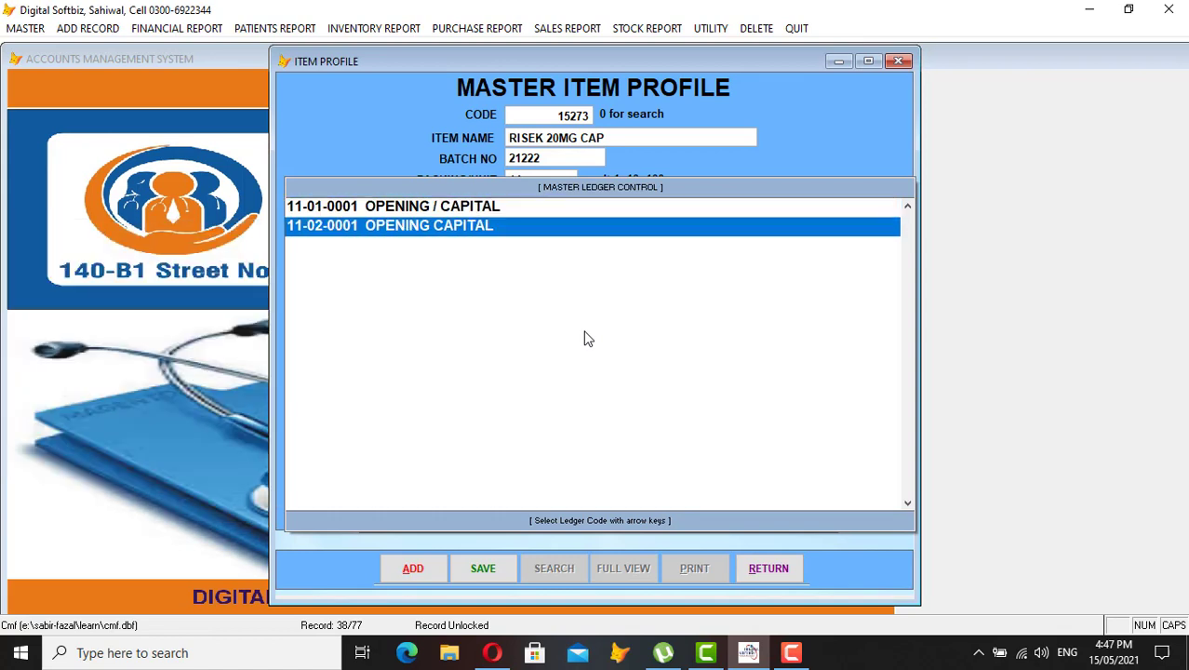
pyautogui.press('Return')
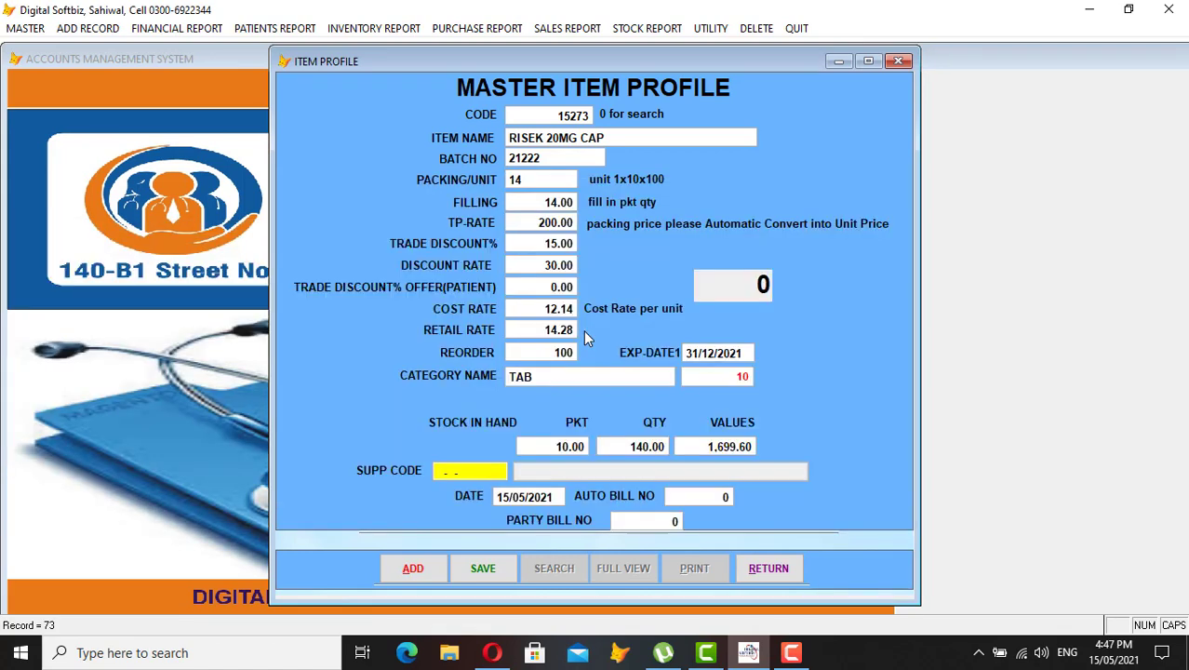
pyautogui.press('Return')
pyautogui.press('Return')
pyautogui.press('Return')
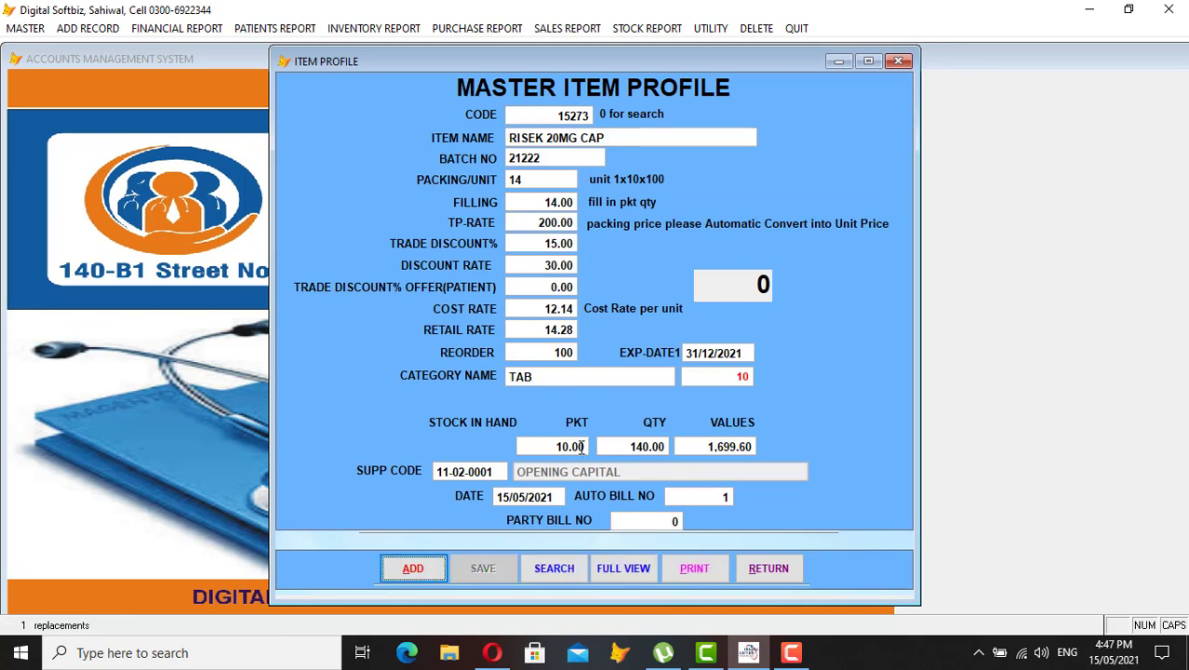
# Close the item profile, briefly open and close the Master Item Rate Revised form, then open Stock Report
pyautogui.click(768, 570)
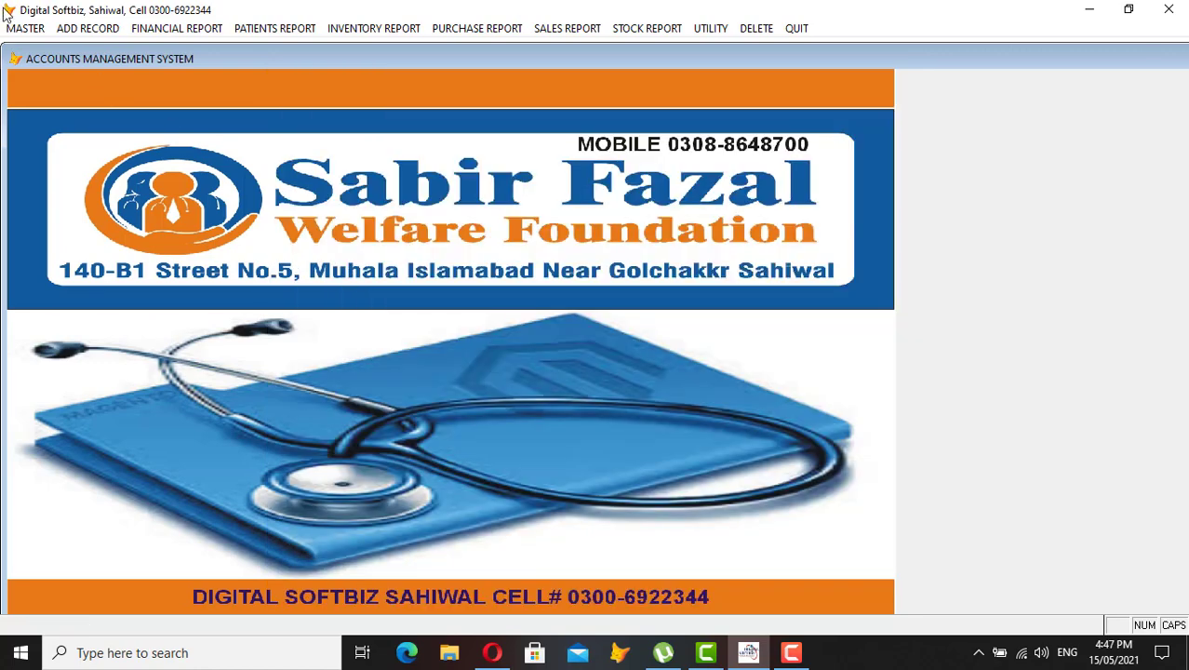
pyautogui.click(21, 29)
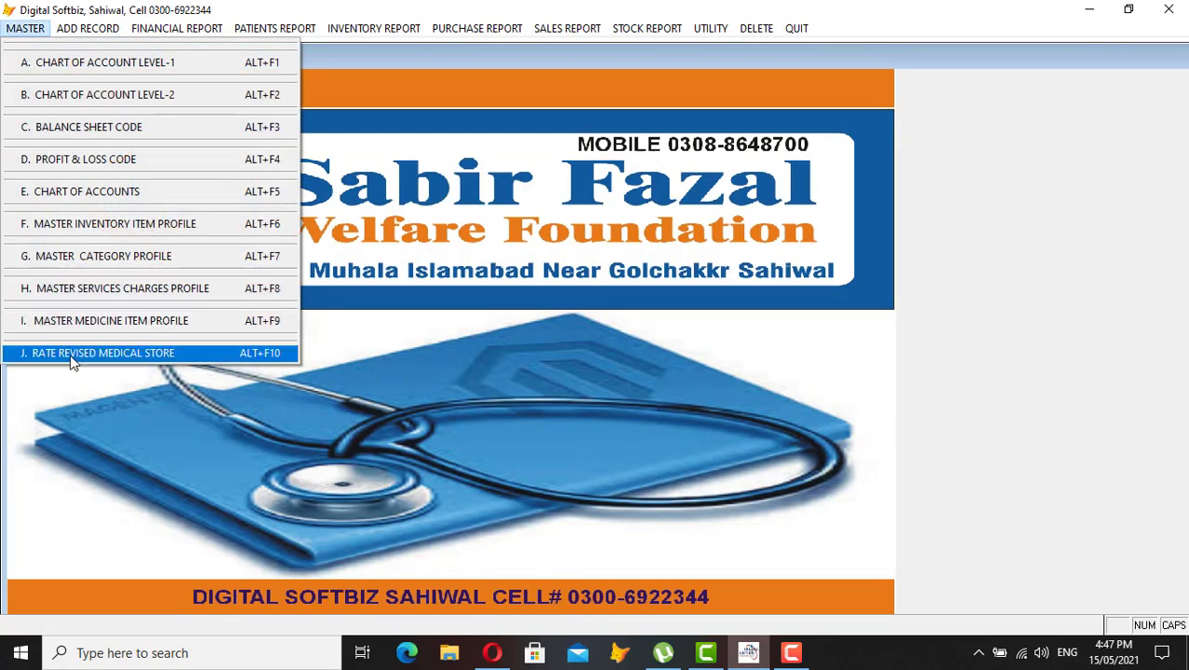
pyautogui.click(156, 353)
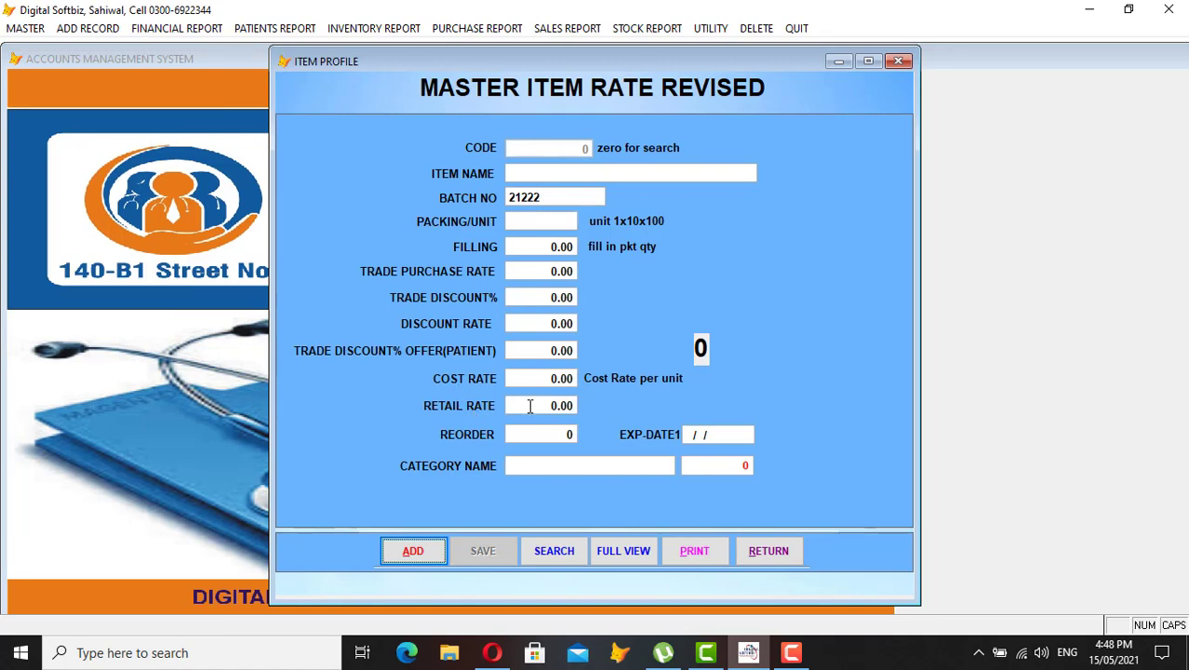
pyautogui.click(764, 553)
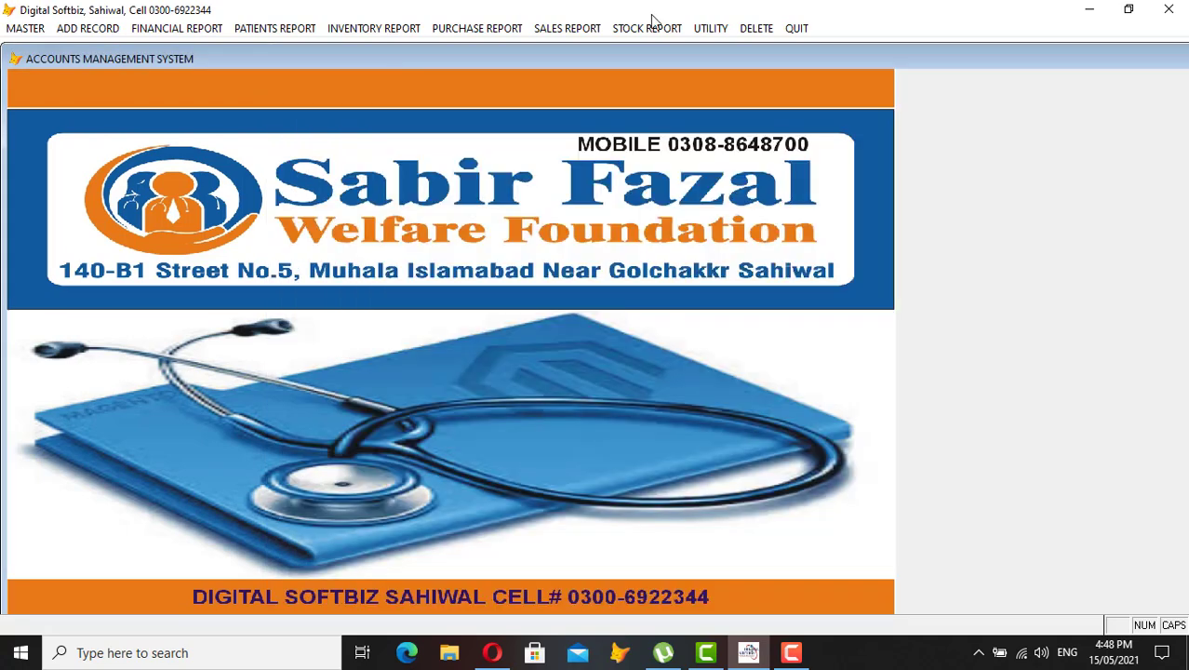
pyautogui.click(649, 27)
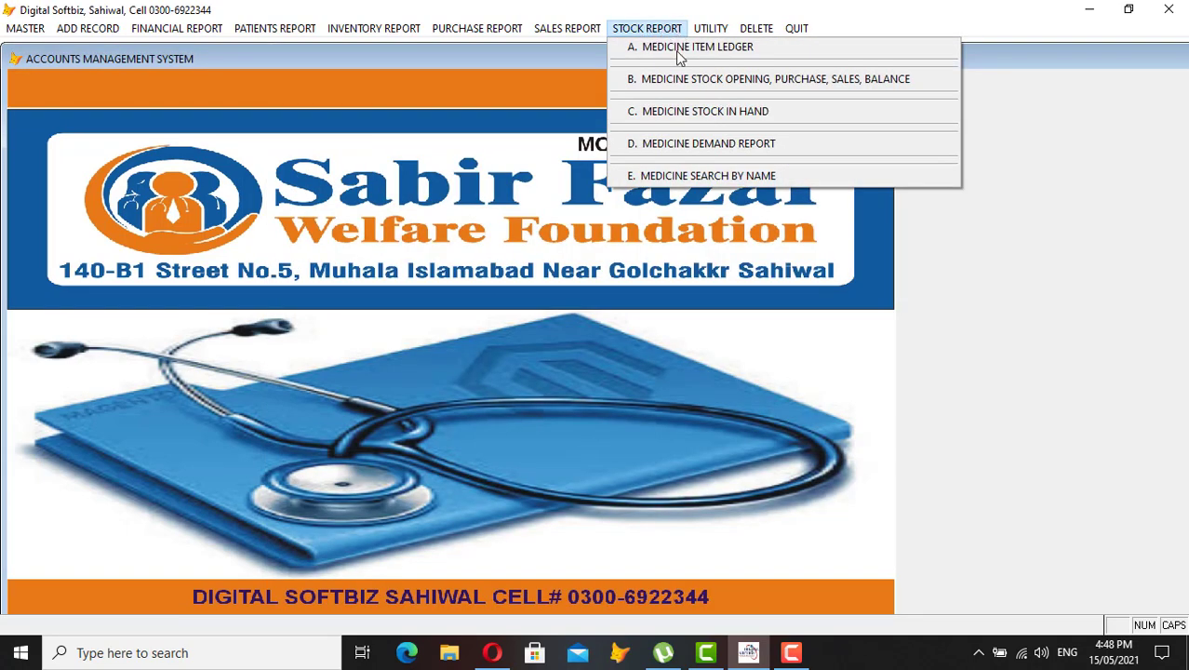
# Preview the 15/05/2021 Medicine Stock in Hand report (RISEK 20MG CAP, total 1,699), then close it
pyautogui.click(734, 112)
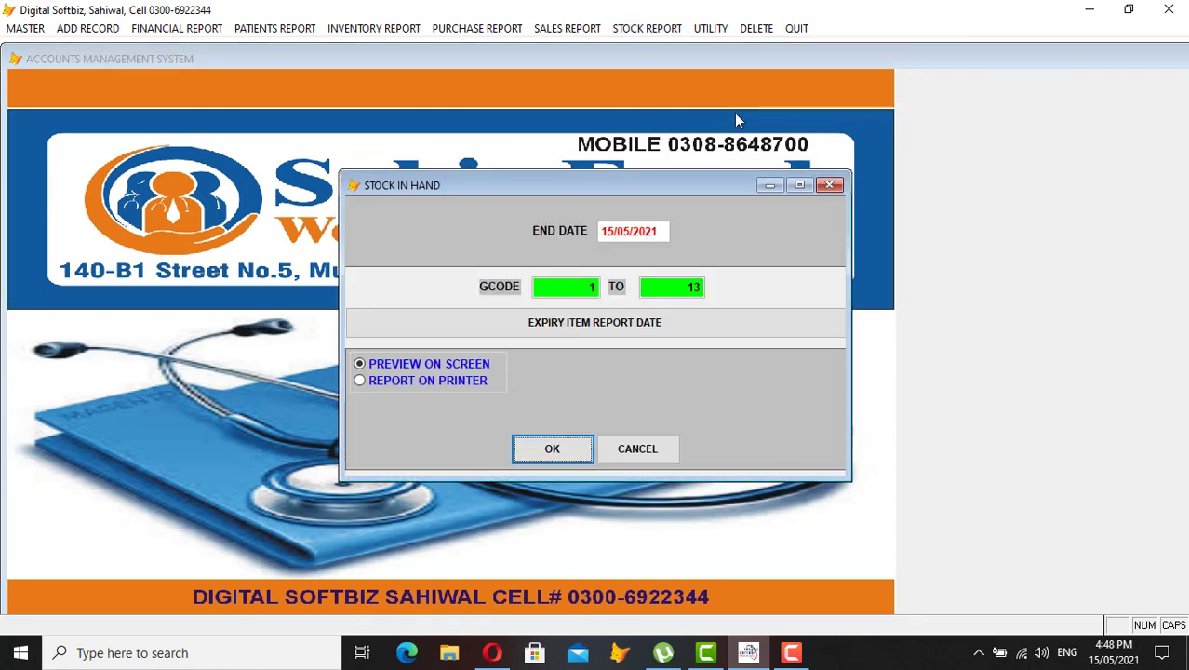
pyautogui.press('Return')
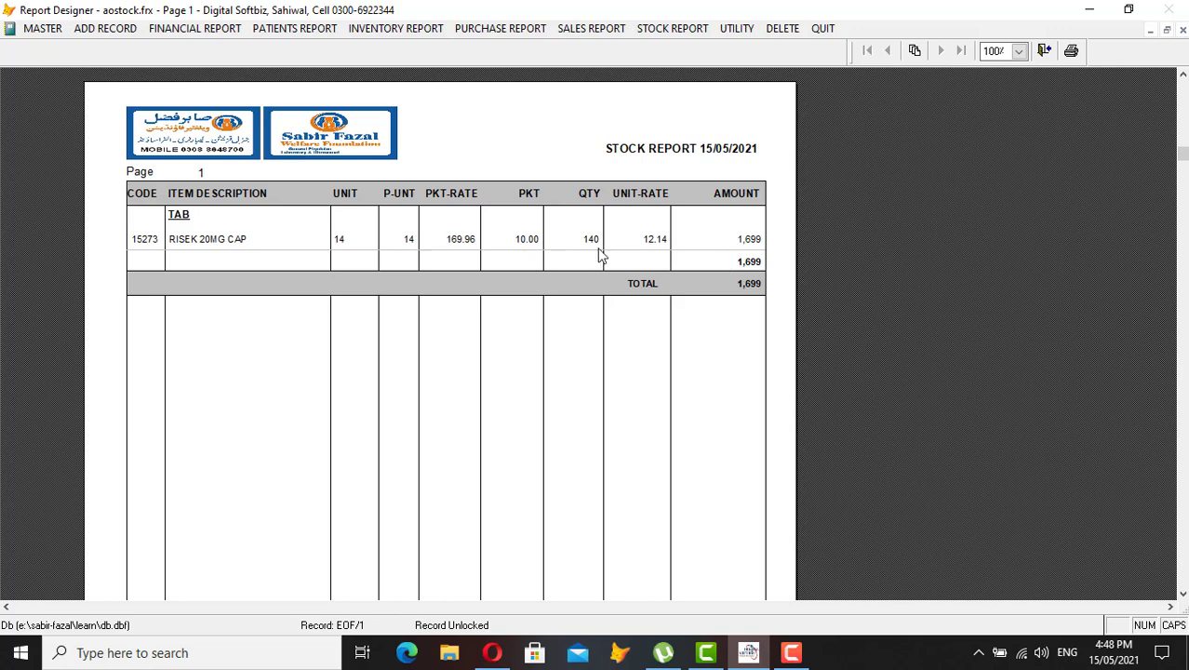
pyautogui.press('Escape')
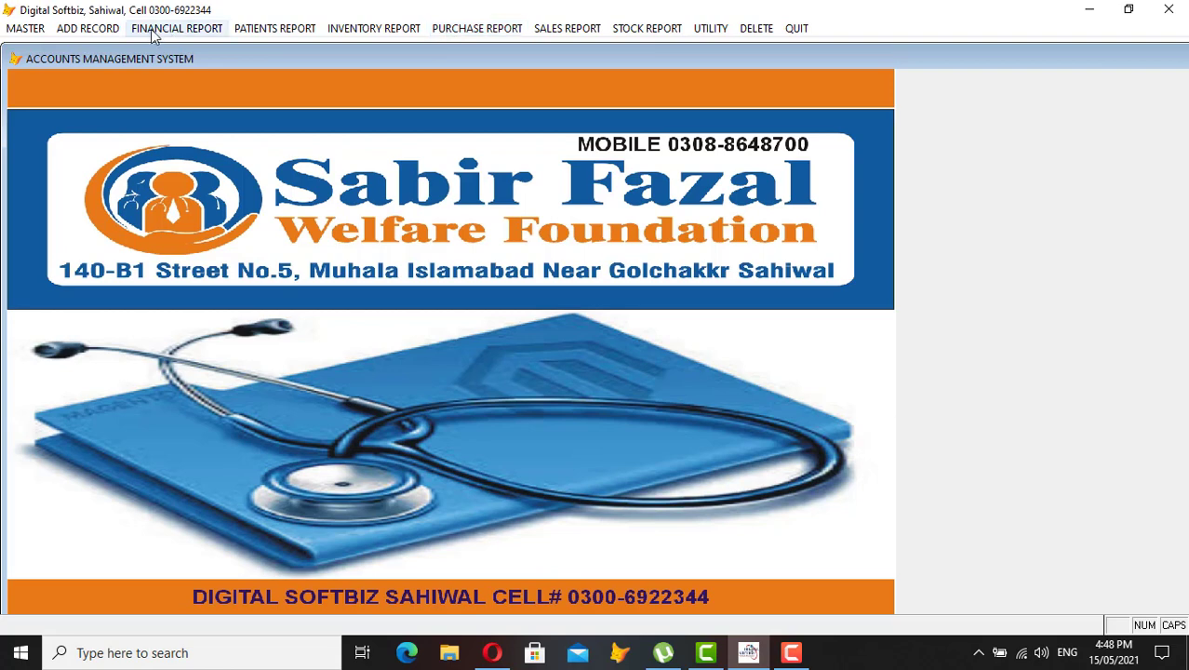
pyautogui.click(111, 31)
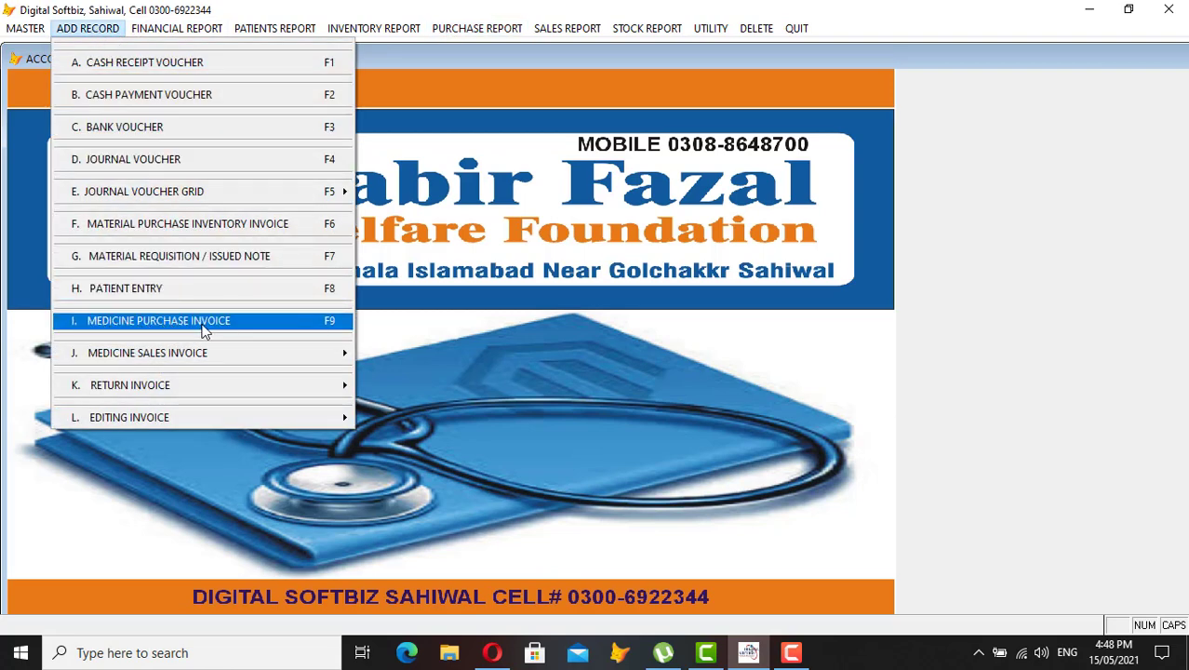
# Open the blank 15/05/2021 Medicine Purchase Invoice form and close it unchanged
pyautogui.click(205, 326)
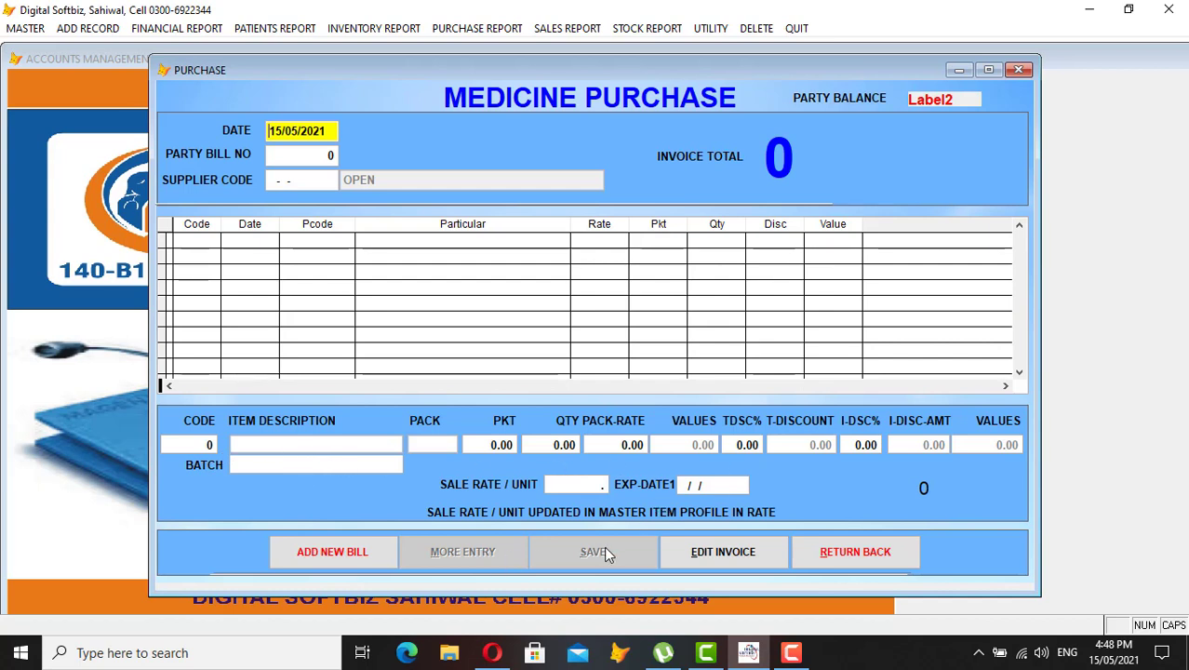
pyautogui.click(891, 551)
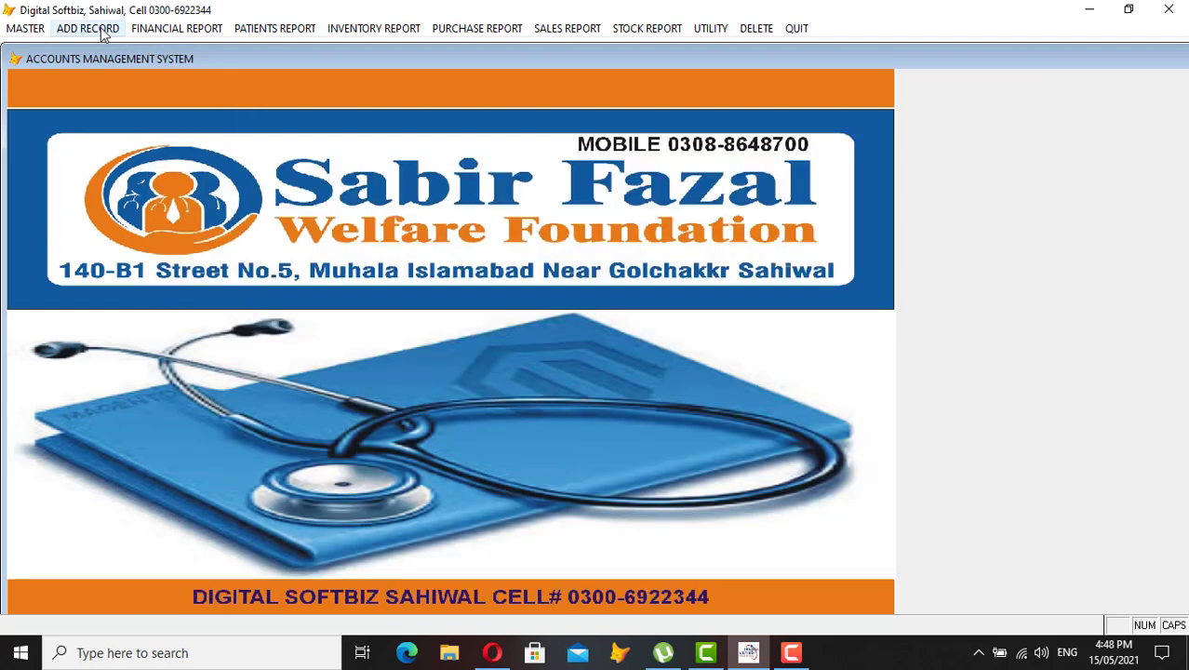
pyautogui.click(100, 27)
pyautogui.moveTo(225, 365)
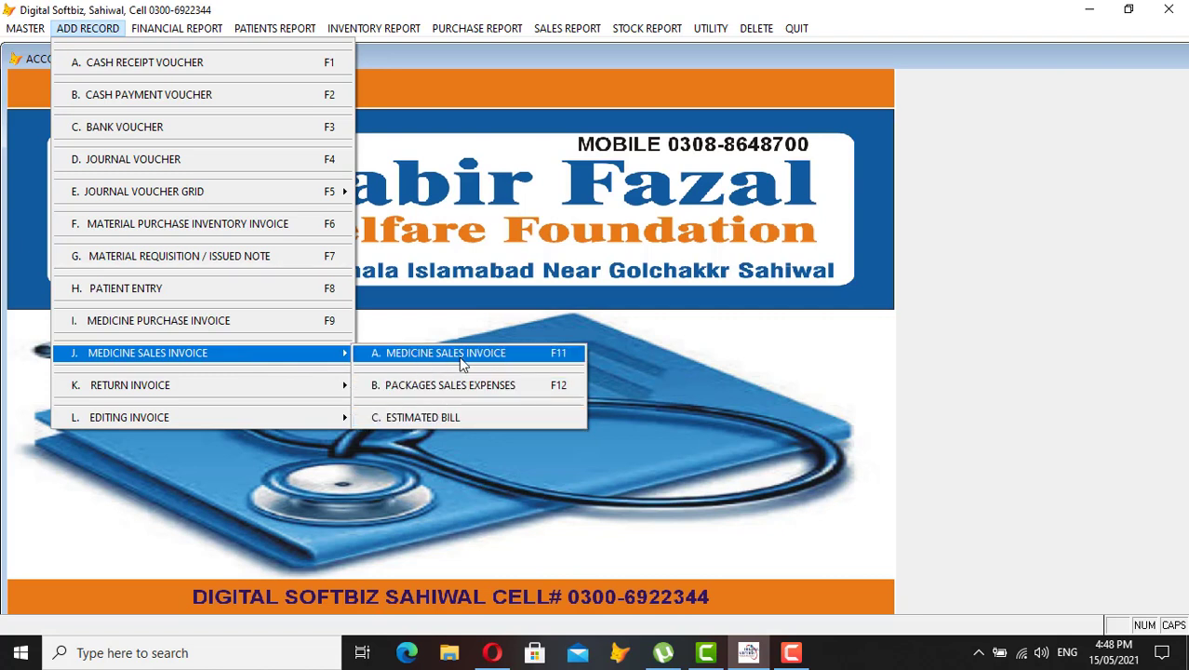
# Start a new medicine sales invoice and enter the patient's name
pyautogui.click(497, 354)
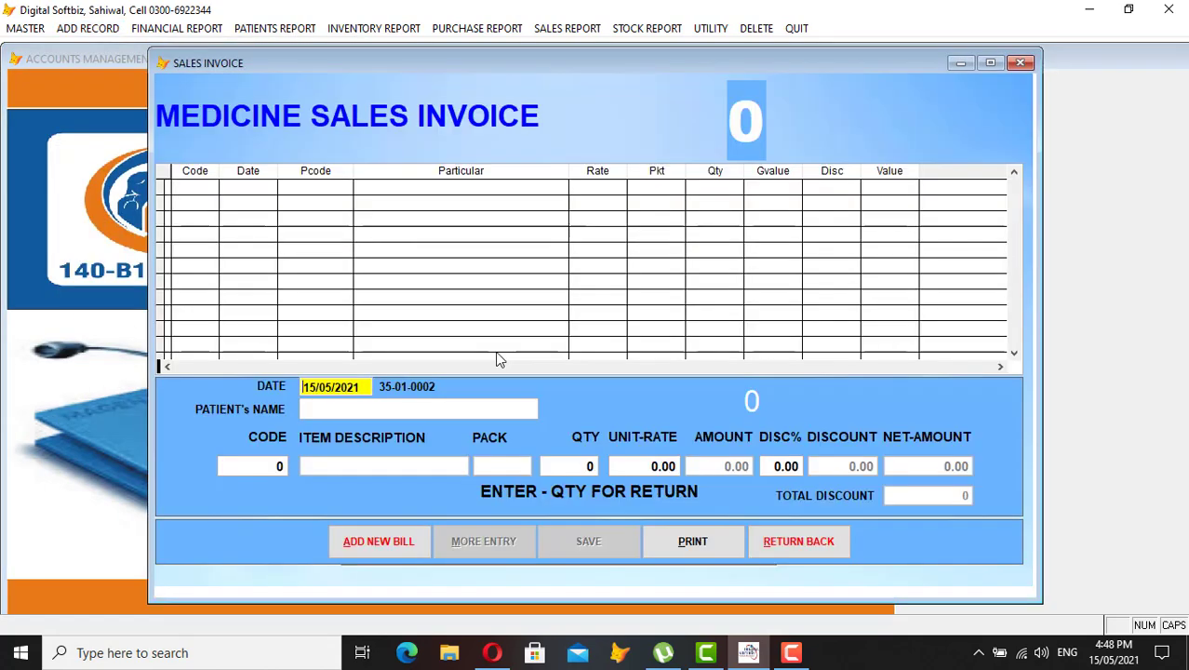
pyautogui.write('US')
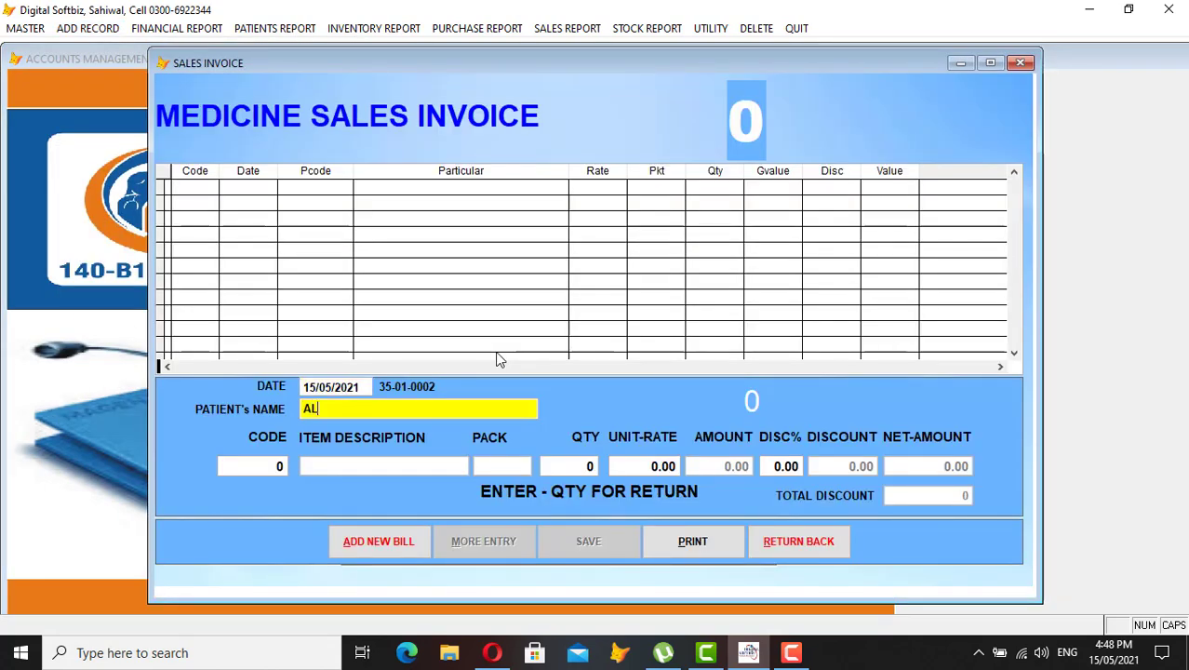
pyautogui.press('BackSpace')
pyautogui.press('BackSpace')
pyautogui.write('USMAN')
pyautogui.press('Return')
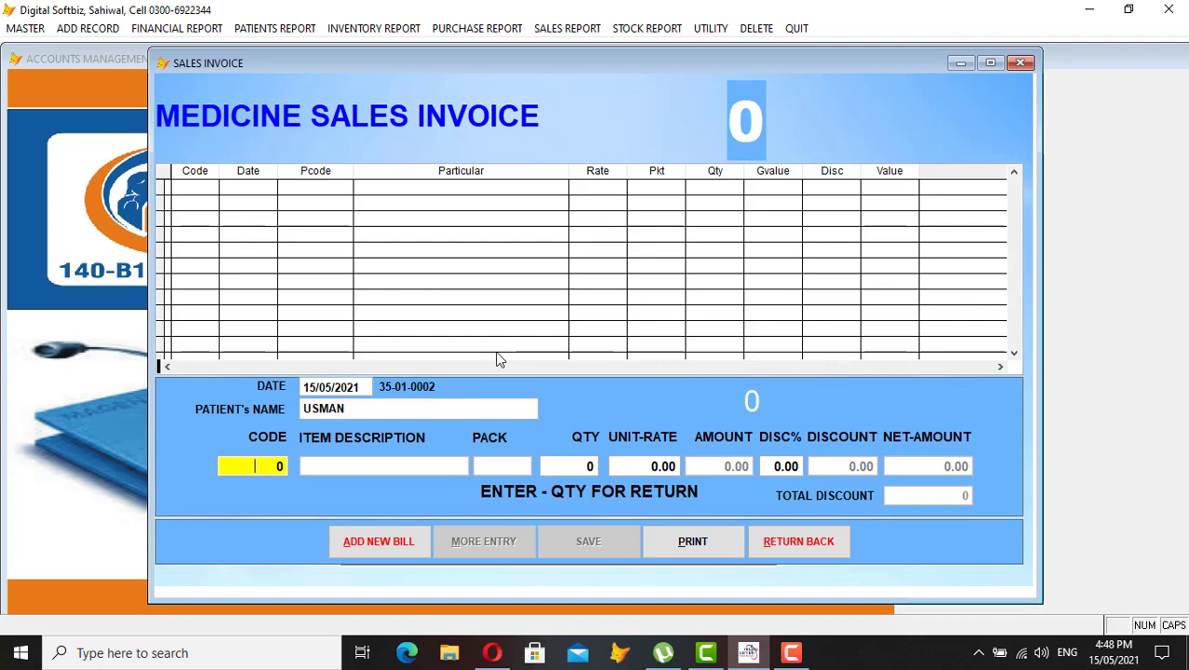
# Add RISEK 20MG CAP, quantity 14 at rate 14.28, for a net 200.00
pyautogui.press('Return')
pyautogui.write('RISEK')
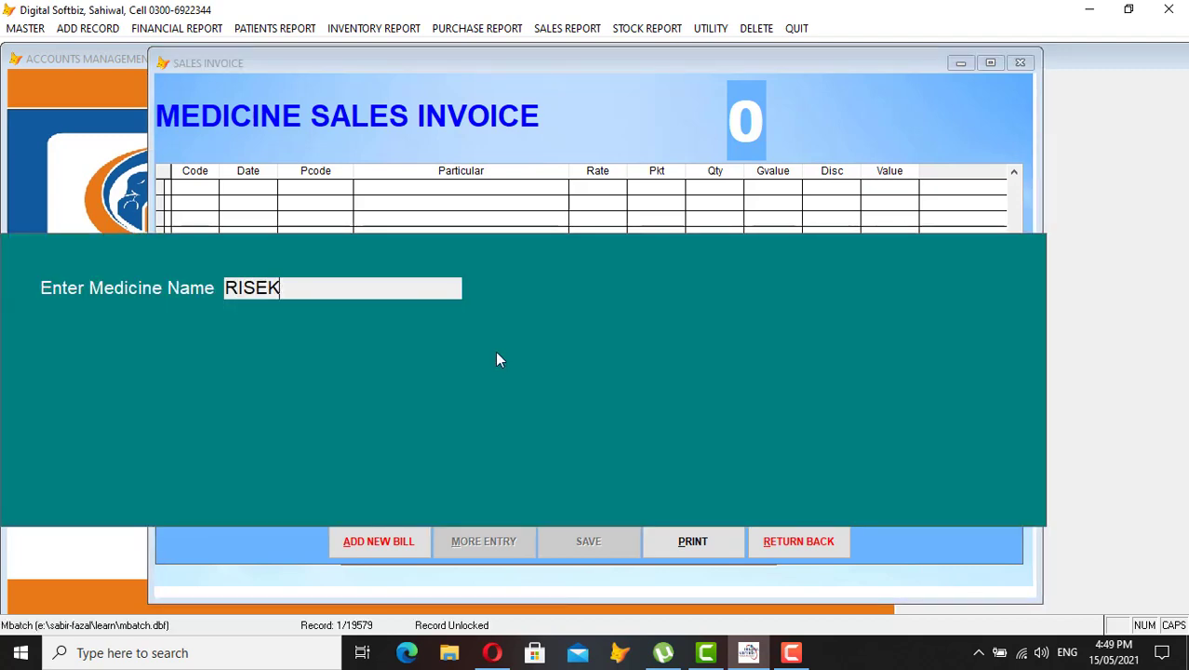
pyautogui.press('Return')
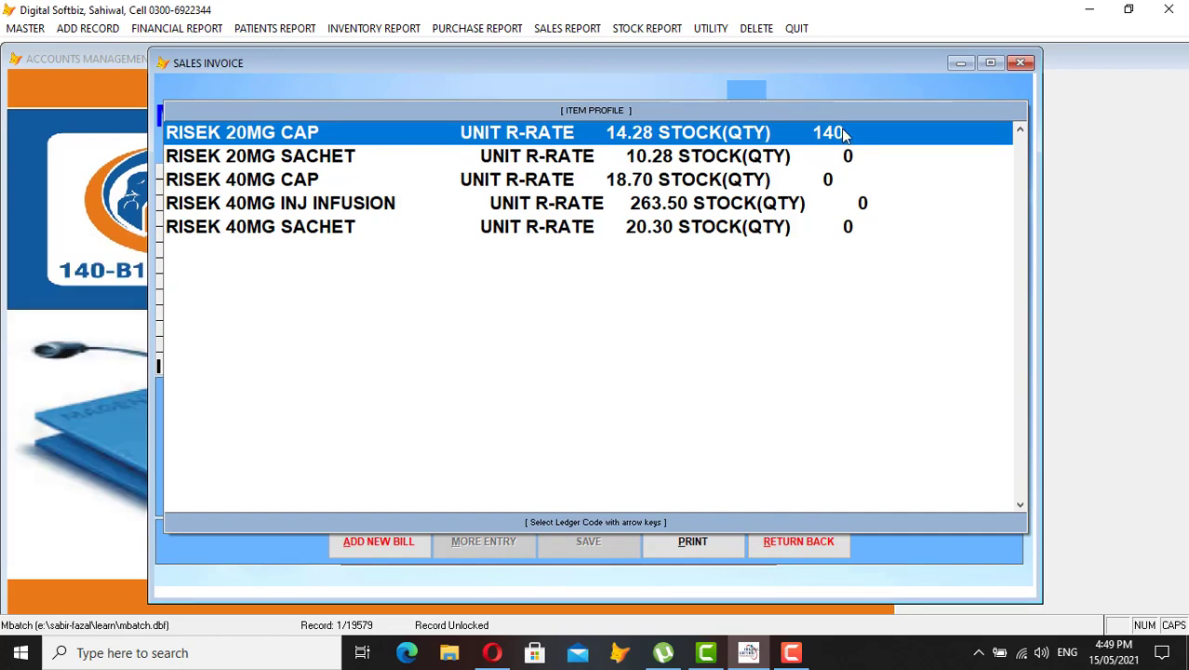
pyautogui.press('Return')
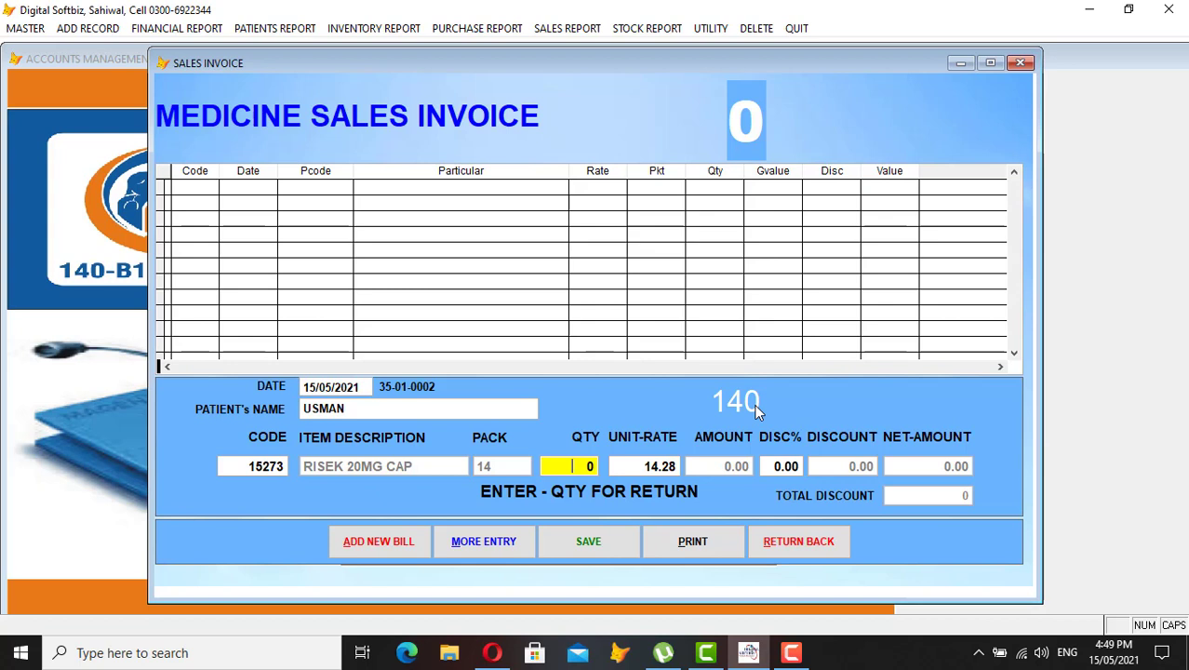
pyautogui.write('1')
pyautogui.press('Return')
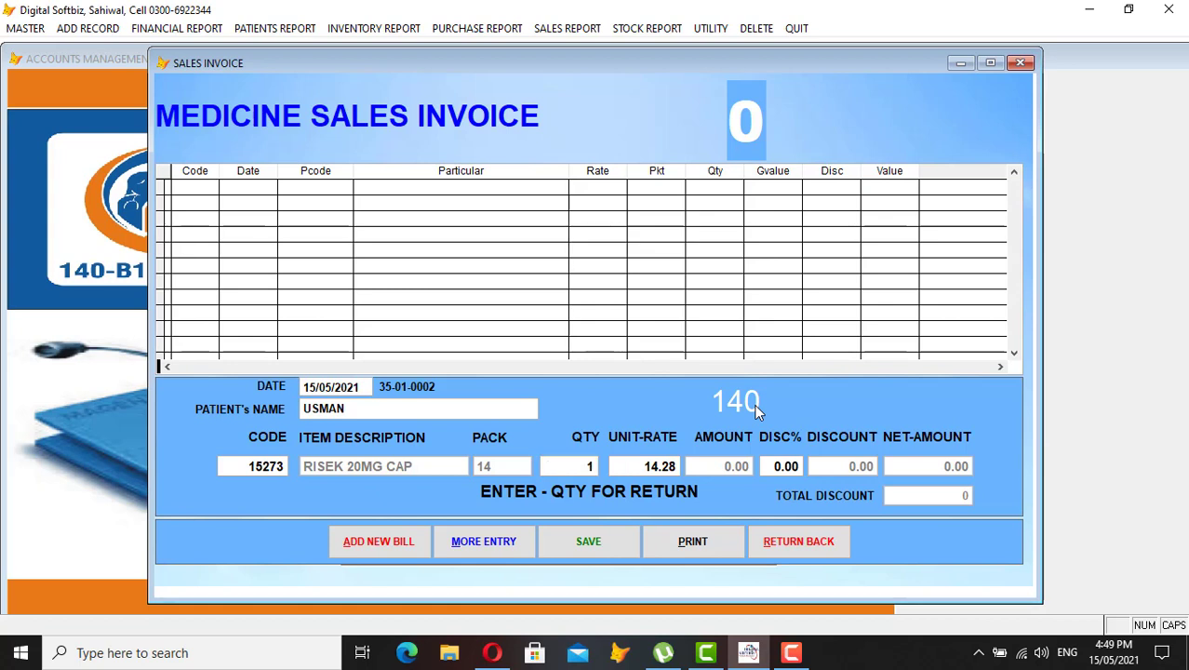
pyautogui.press('Return')
pyautogui.press('Return')
pyautogui.press('Return')
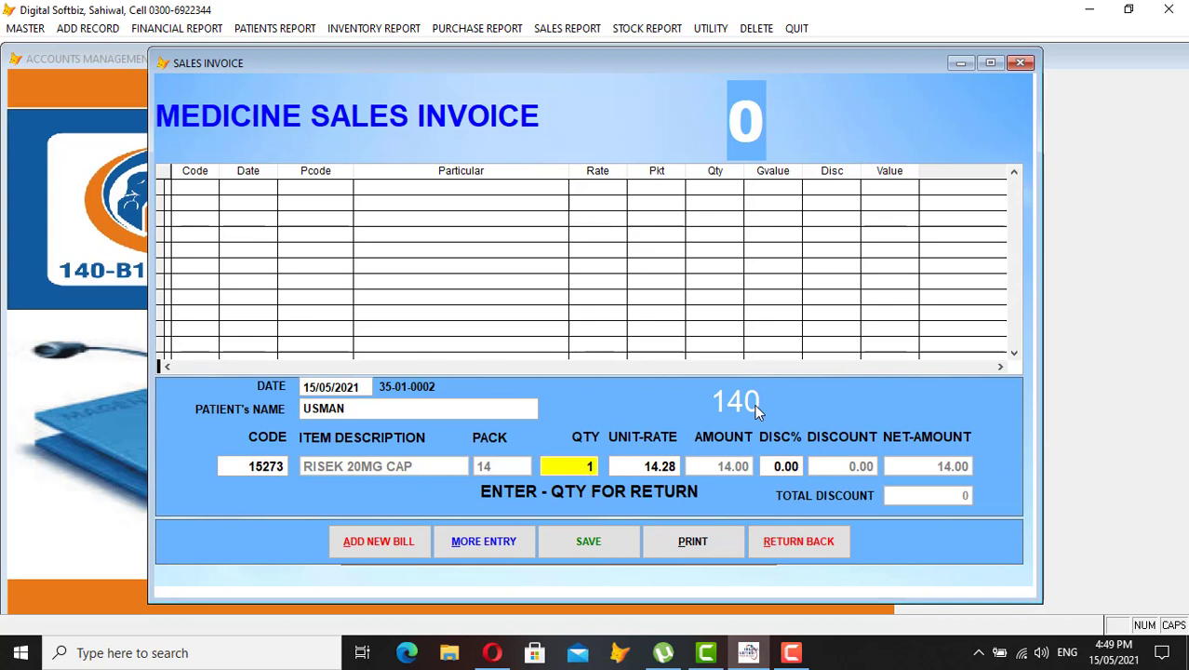
pyautogui.write('14')
pyautogui.press('Return')
pyautogui.press('Return')
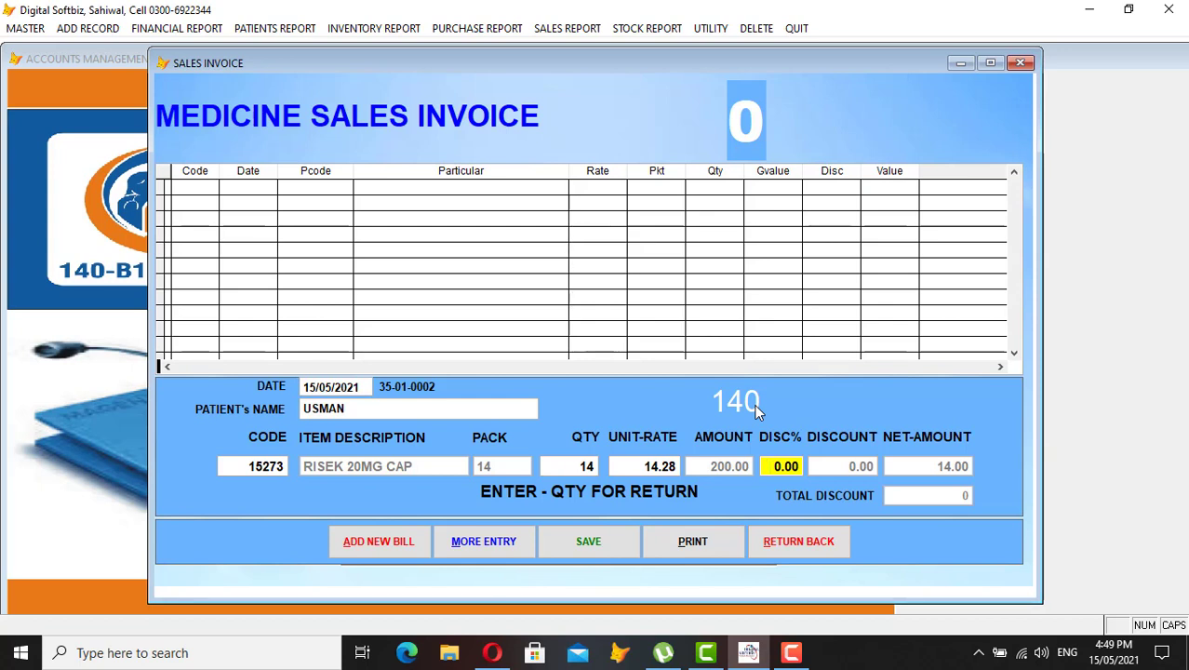
pyautogui.press('Return')
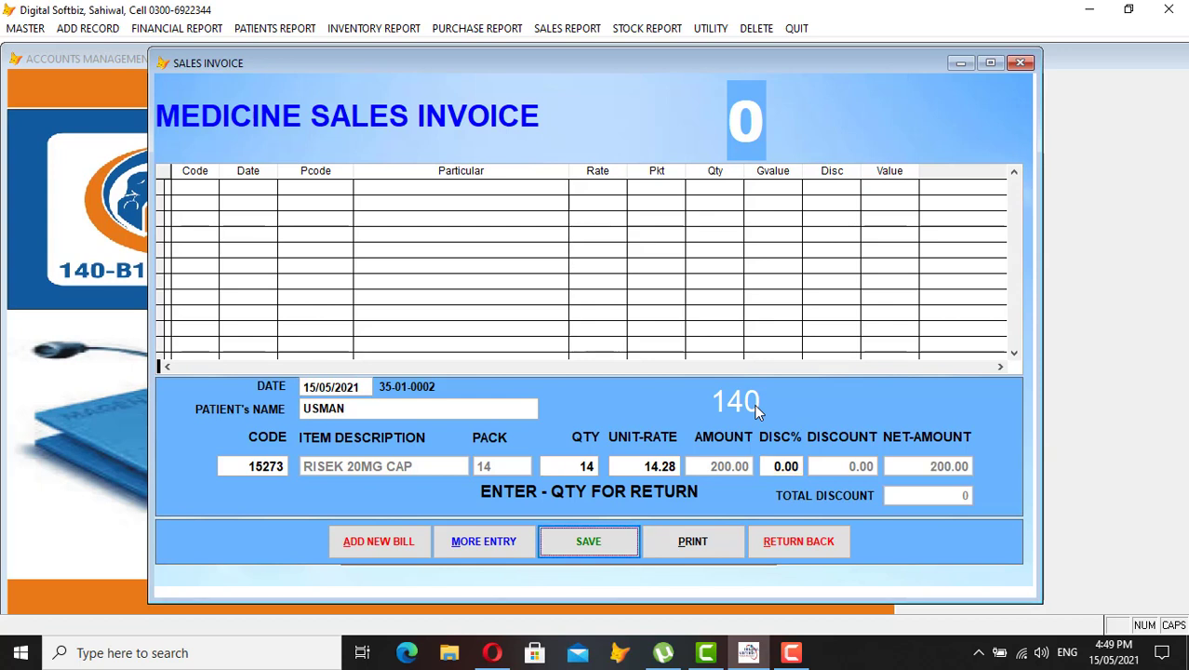
pyautogui.press('Return')
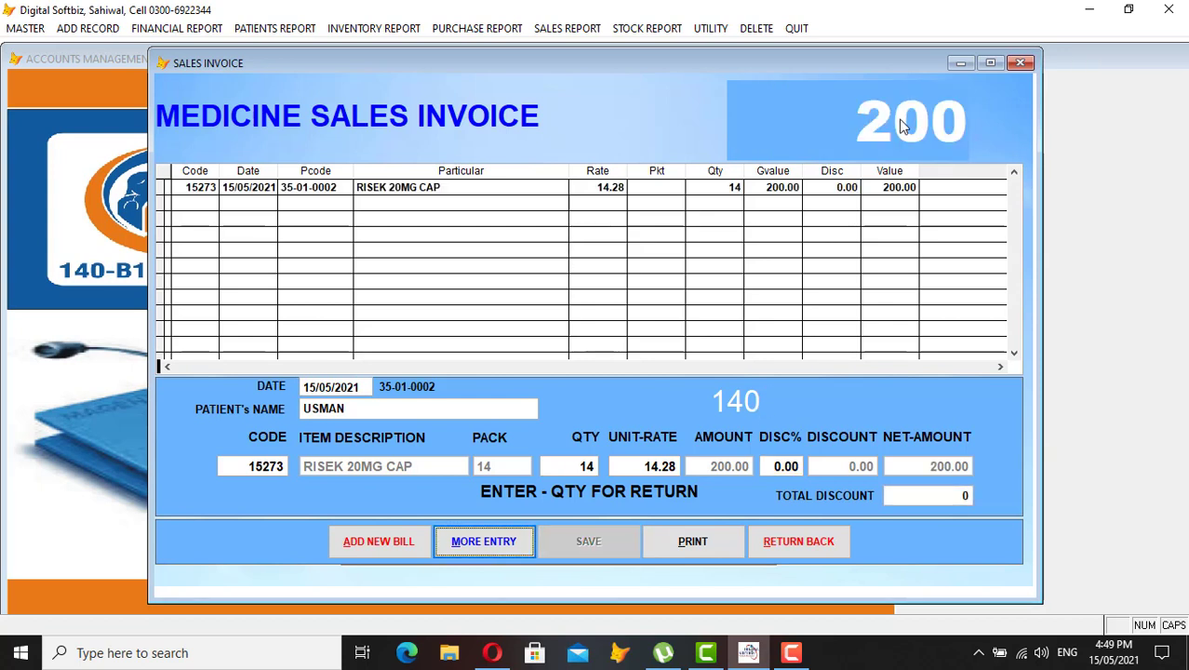
# Add one 1CC BD ULTRAFINE (1S) as the bill's second item
pyautogui.click(499, 556)
pyautogui.press('Return')
pyautogui.write('A')
pyautogui.press('Return')
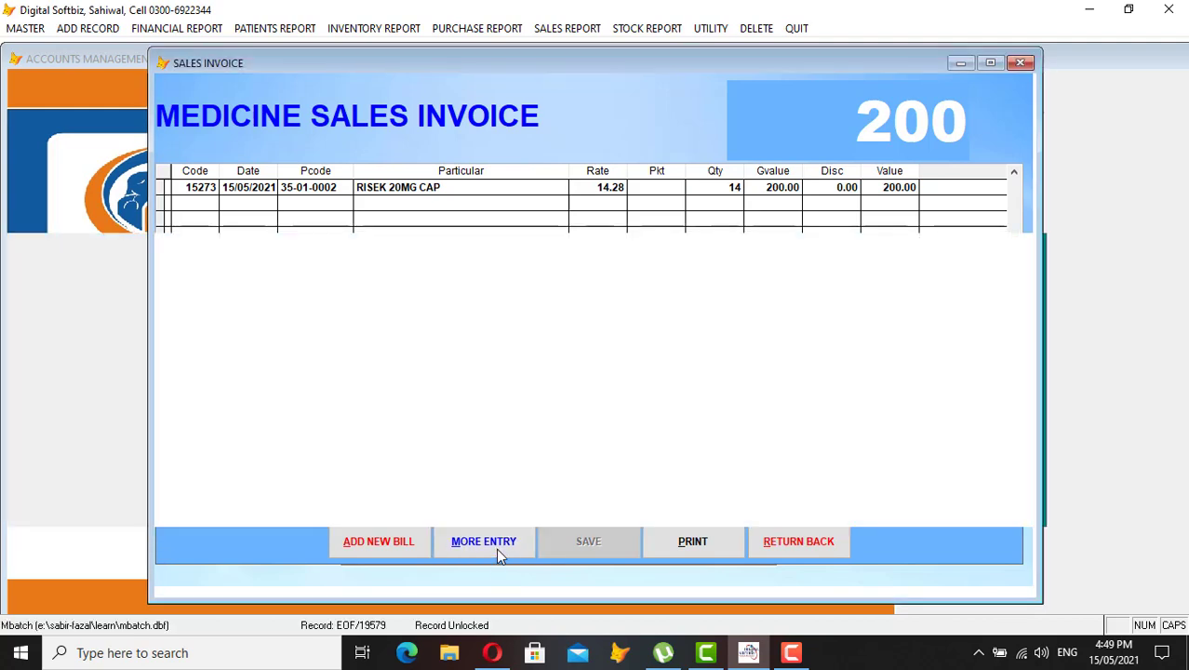
pyautogui.press('Down')
pyautogui.press('Down')
pyautogui.press('Down')
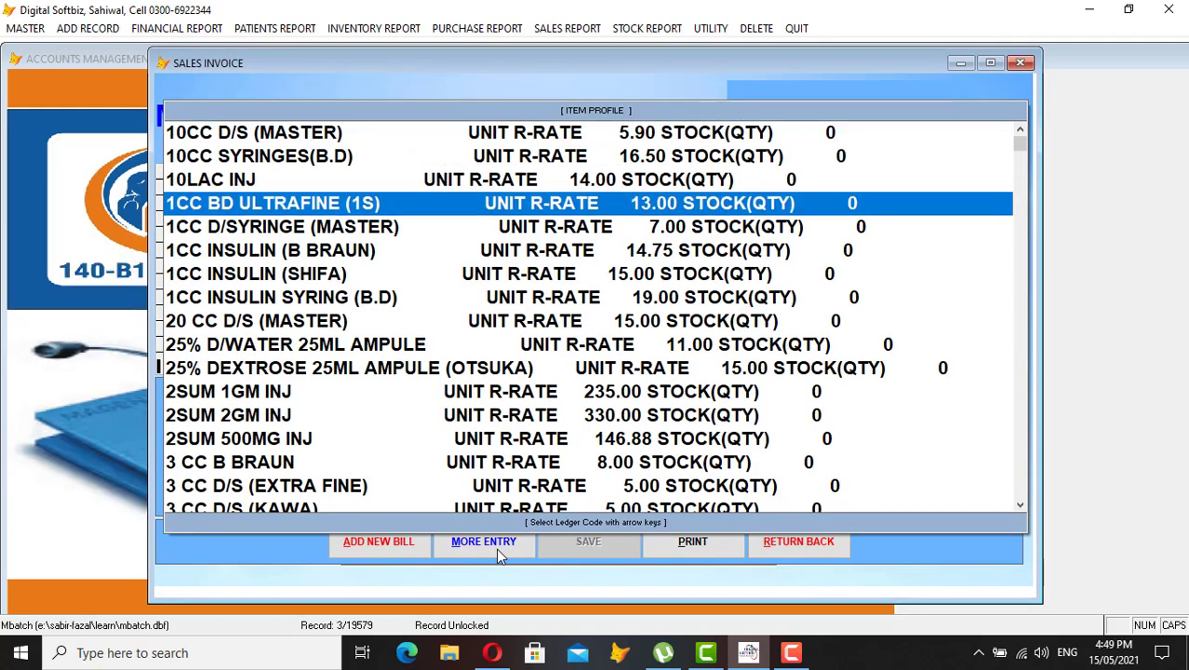
pyautogui.press('Return')
pyautogui.write('1')
pyautogui.press('Return')
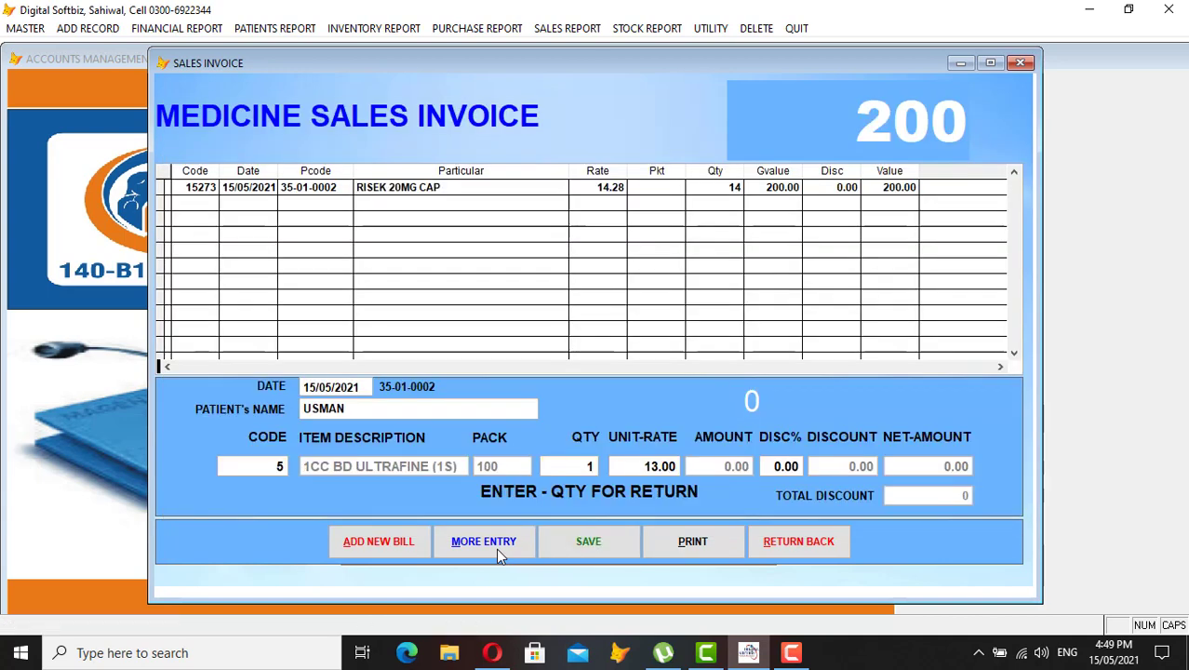
pyautogui.press('Return')
pyautogui.press('Return')
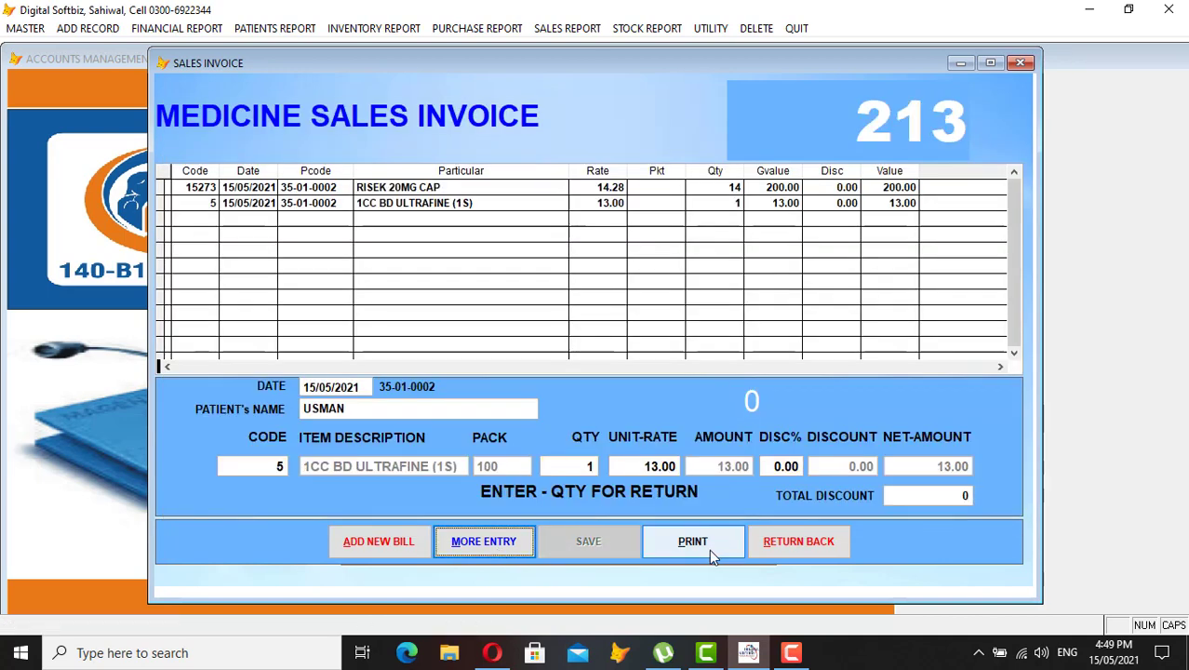
# Print the 213 sales bill, view its full-size preview, and close the invoice
pyautogui.click(713, 551)
pyautogui.press('Return')
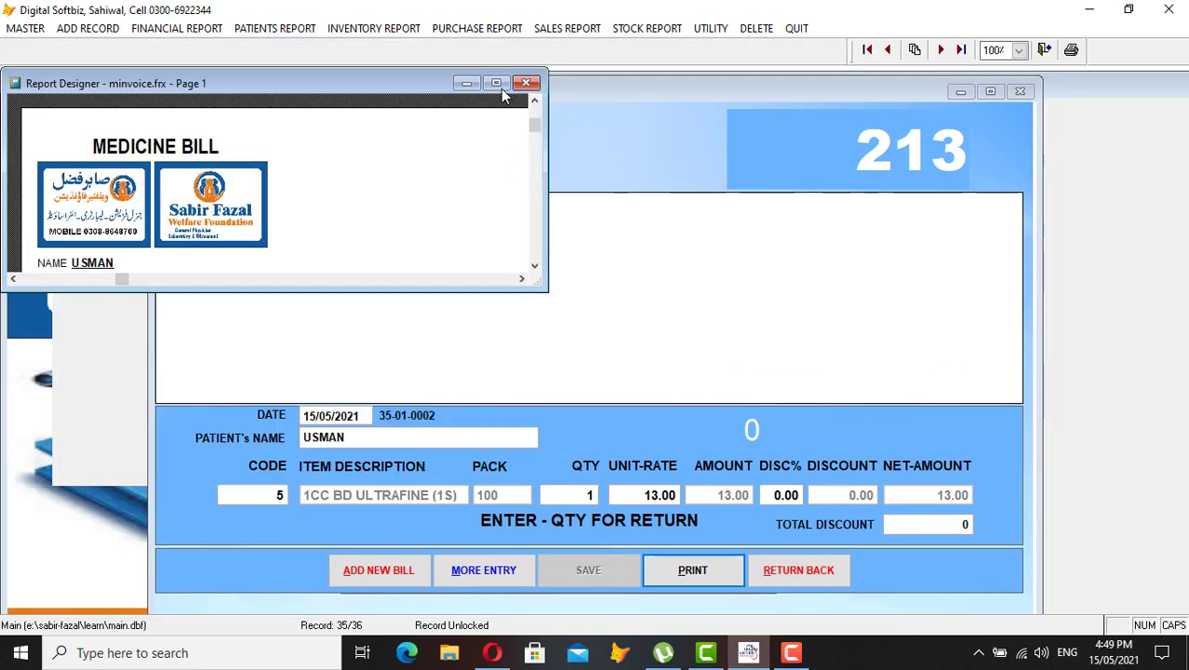
pyautogui.click(497, 84)
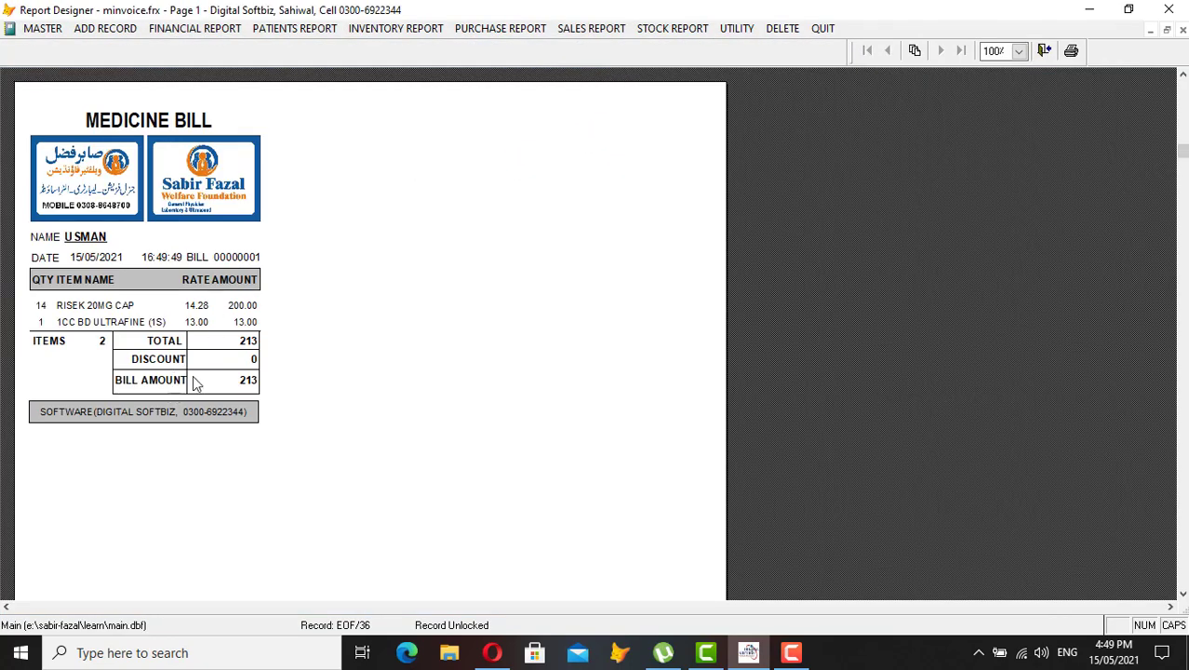
pyautogui.press('Escape')
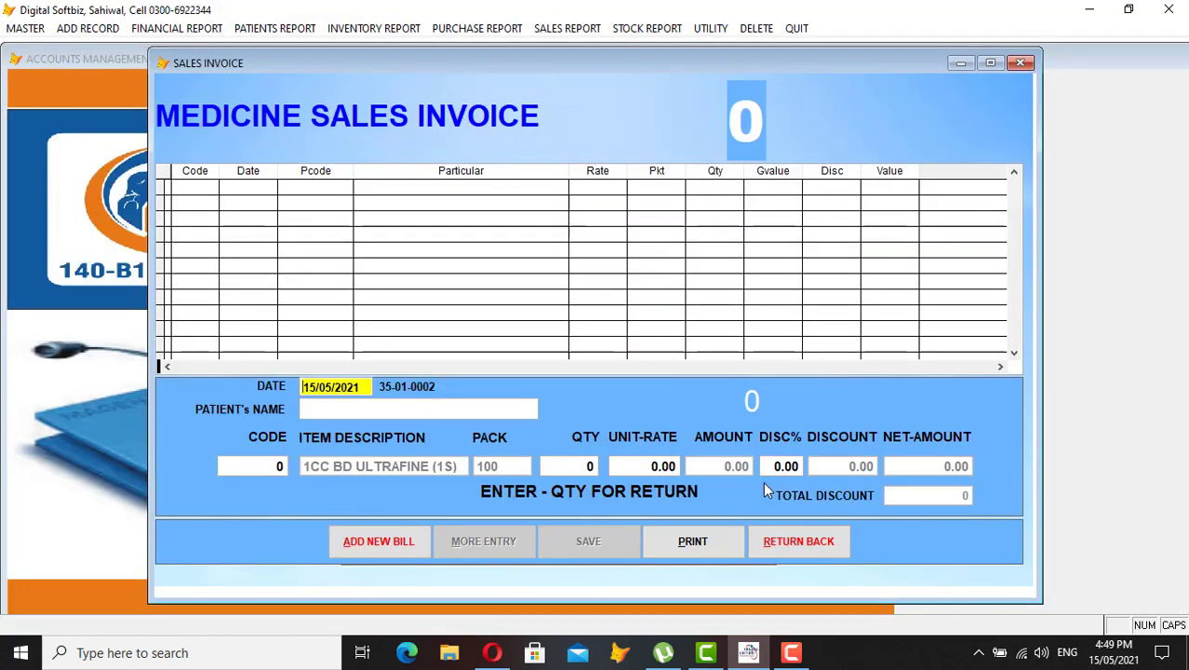
pyautogui.click(782, 540)
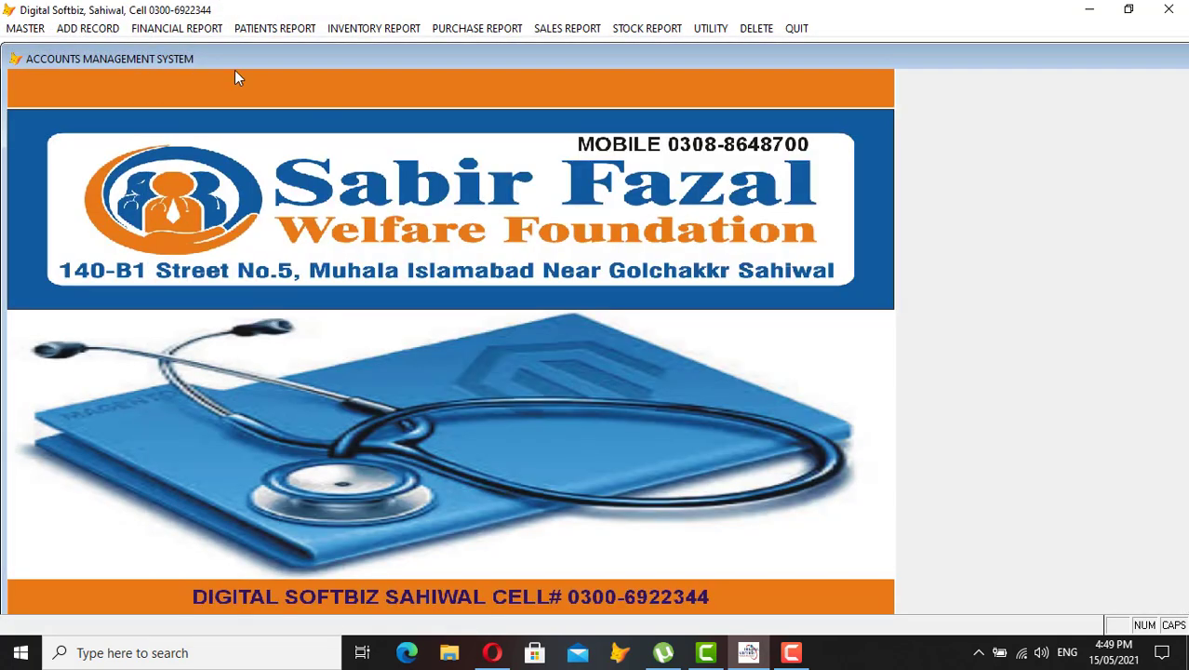
# Regenerate the Stock In Hand report, now RISEK 20MG CAP at 126 units and total 1,516, then close it
pyautogui.click(700, 29)
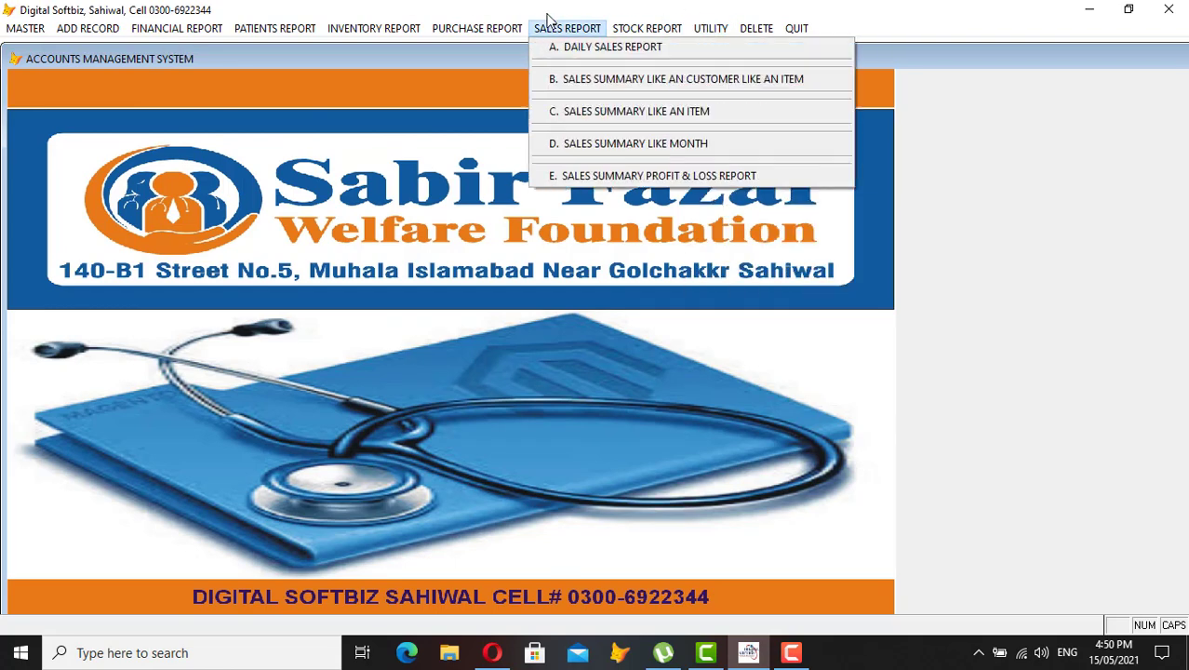
pyautogui.moveTo(642, 28)
pyautogui.click(653, 111)
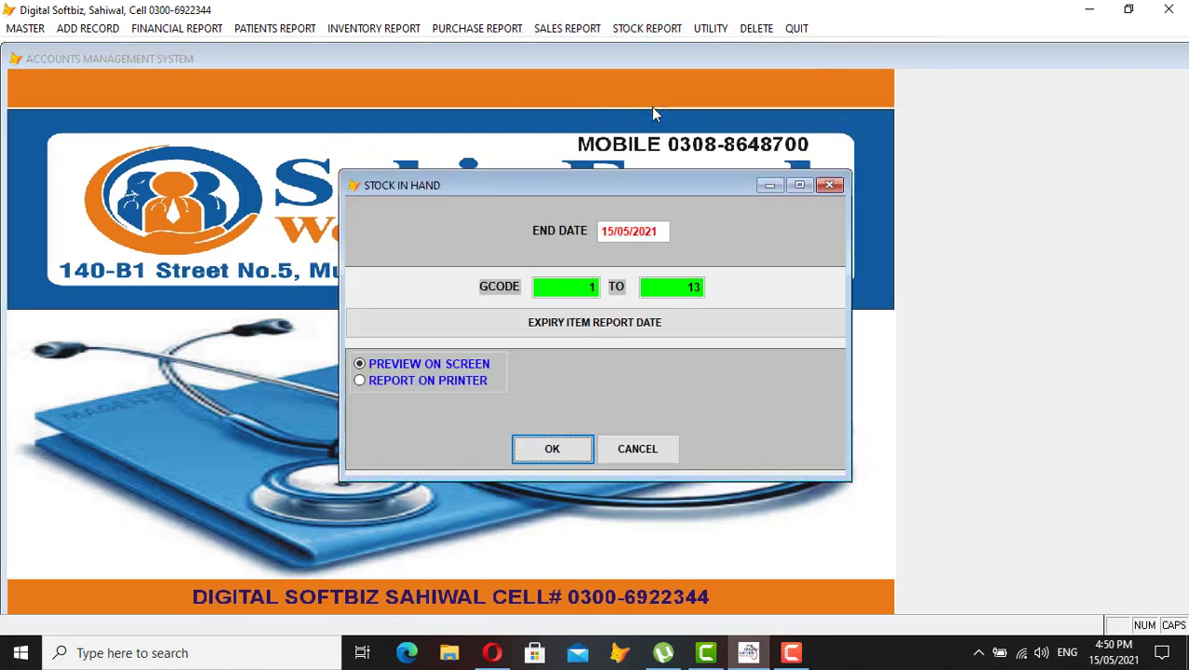
pyautogui.press('Return')
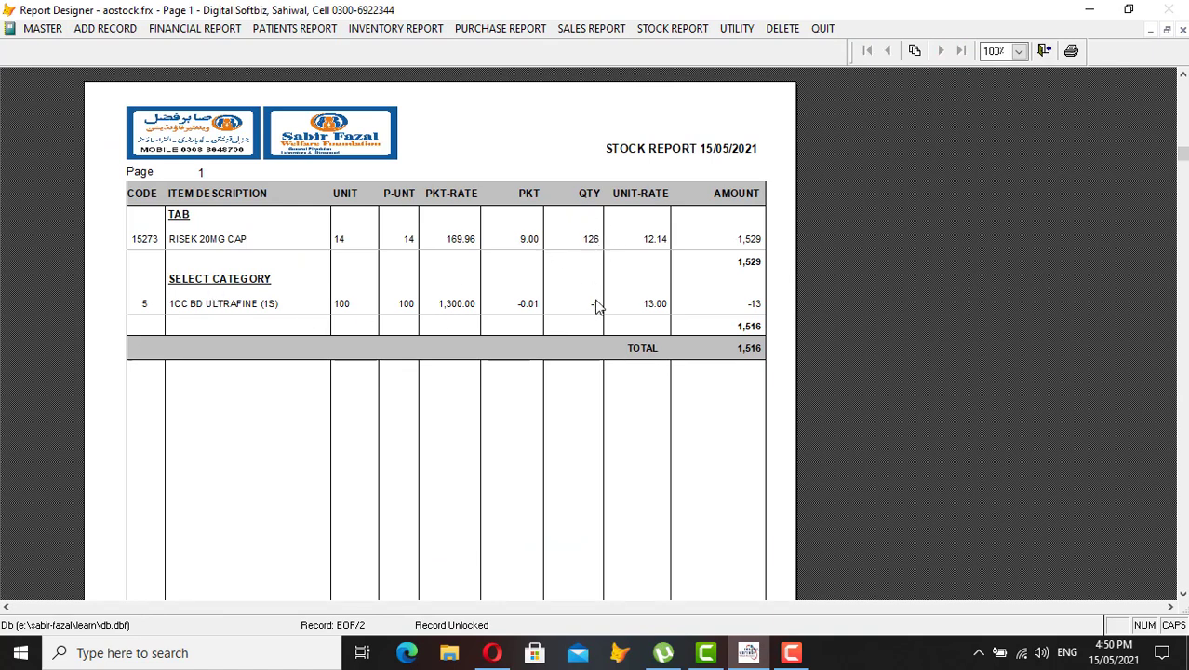
pyautogui.press('Escape')
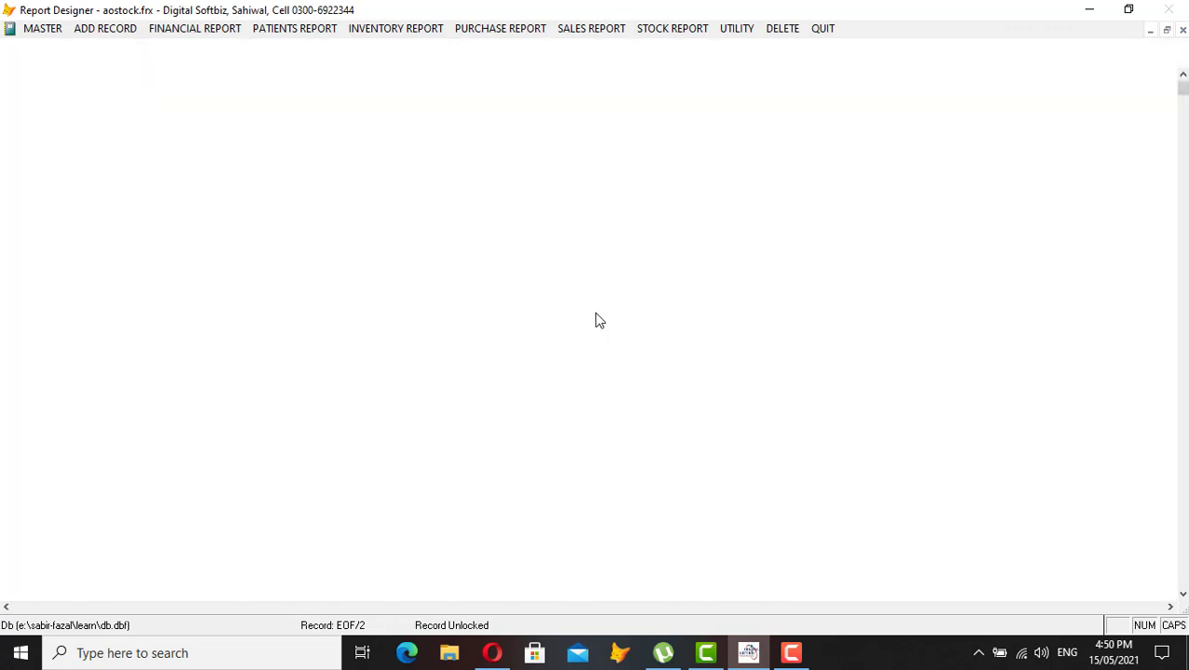
pyautogui.press('Escape')
pyautogui.click(571, 32)
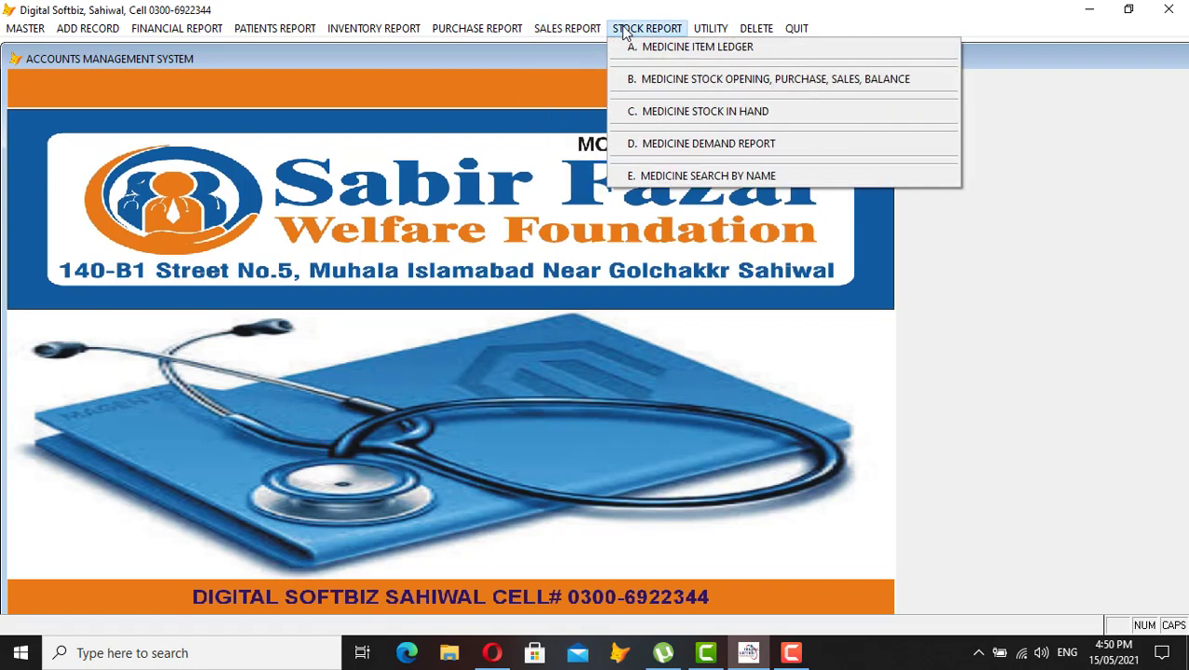
# Preview the 15/05/2021 Daily Sales Report at full size and close it
pyautogui.click(613, 51)
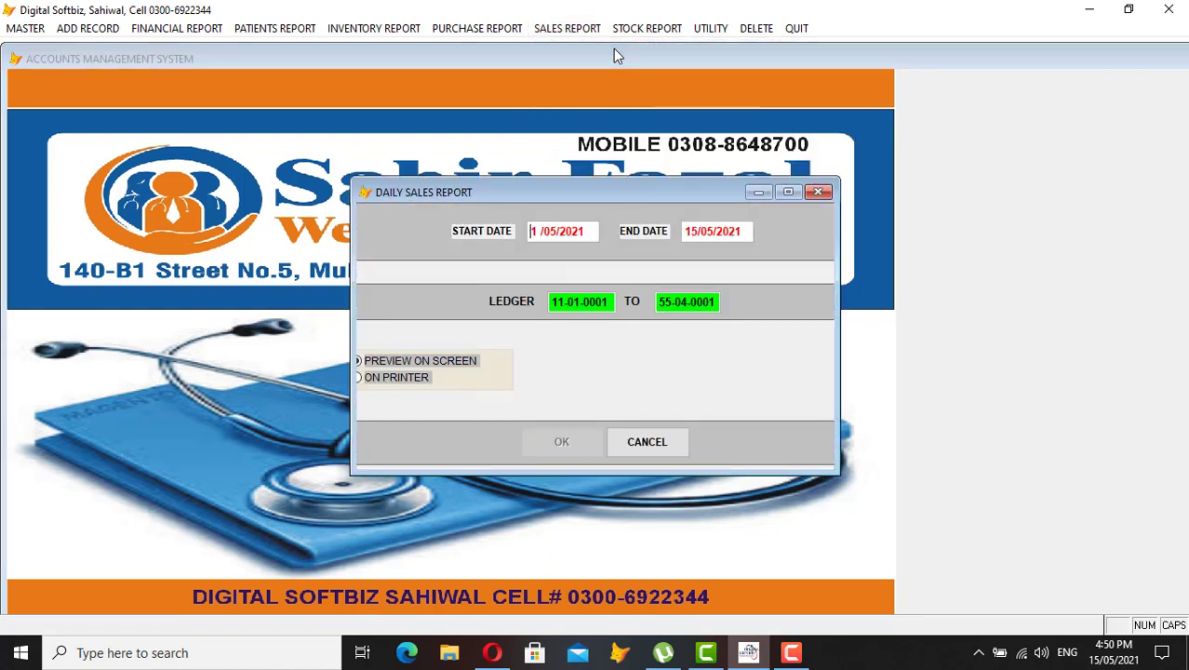
pyautogui.press('Return')
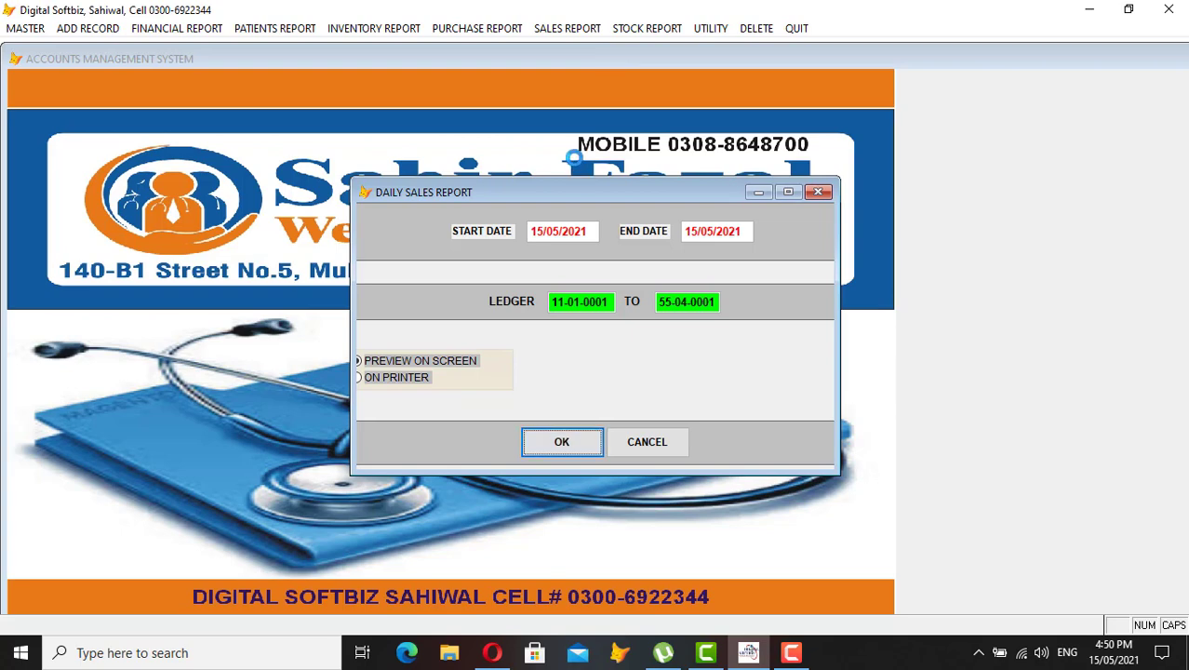
pyautogui.press('Return')
pyautogui.click(498, 83)
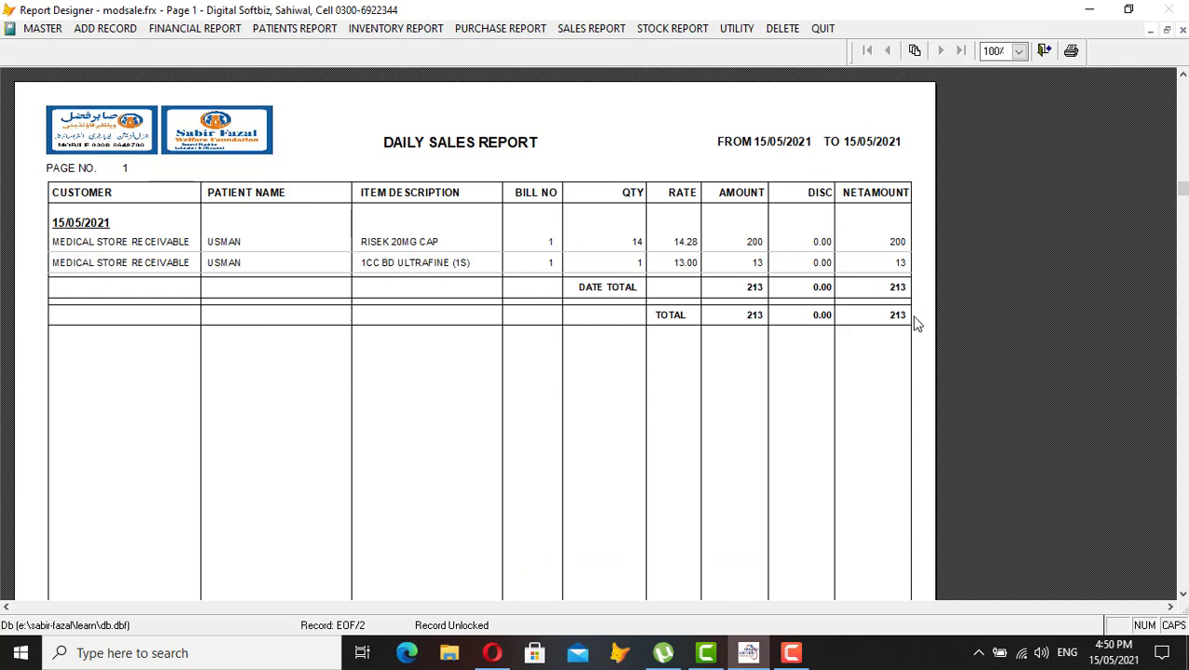
pyautogui.press('Escape')
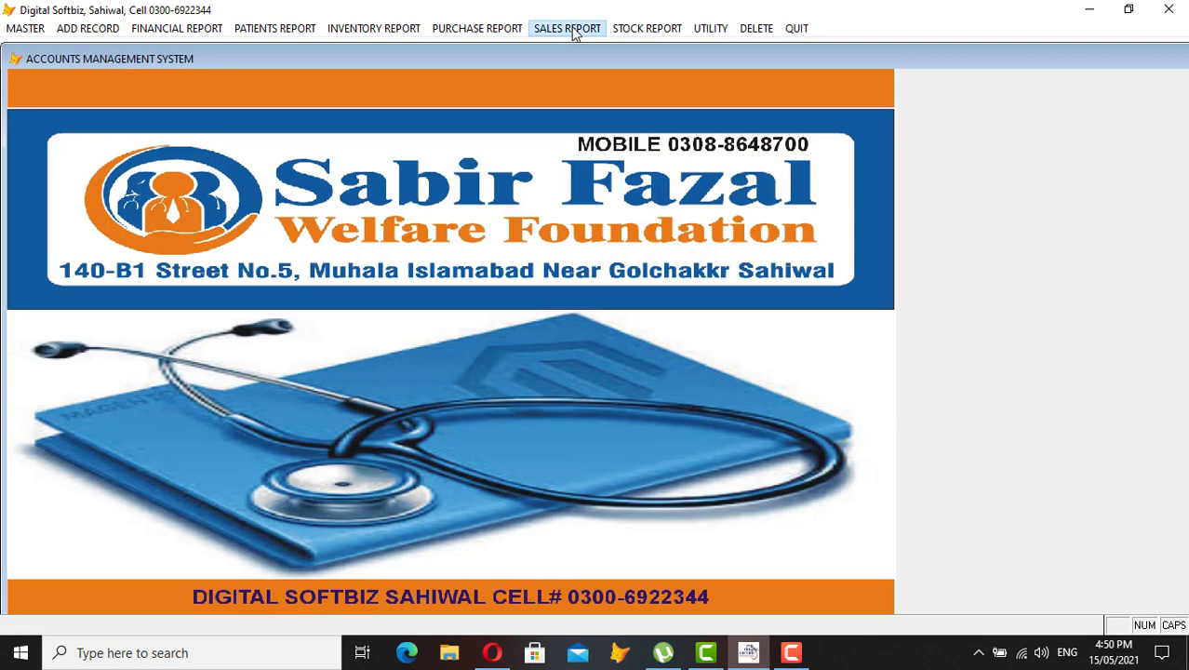
# Preview the 15/05/2021 Sales Profit & Loss report: sales 213, cost 182, profit 30
pyautogui.click(574, 30)
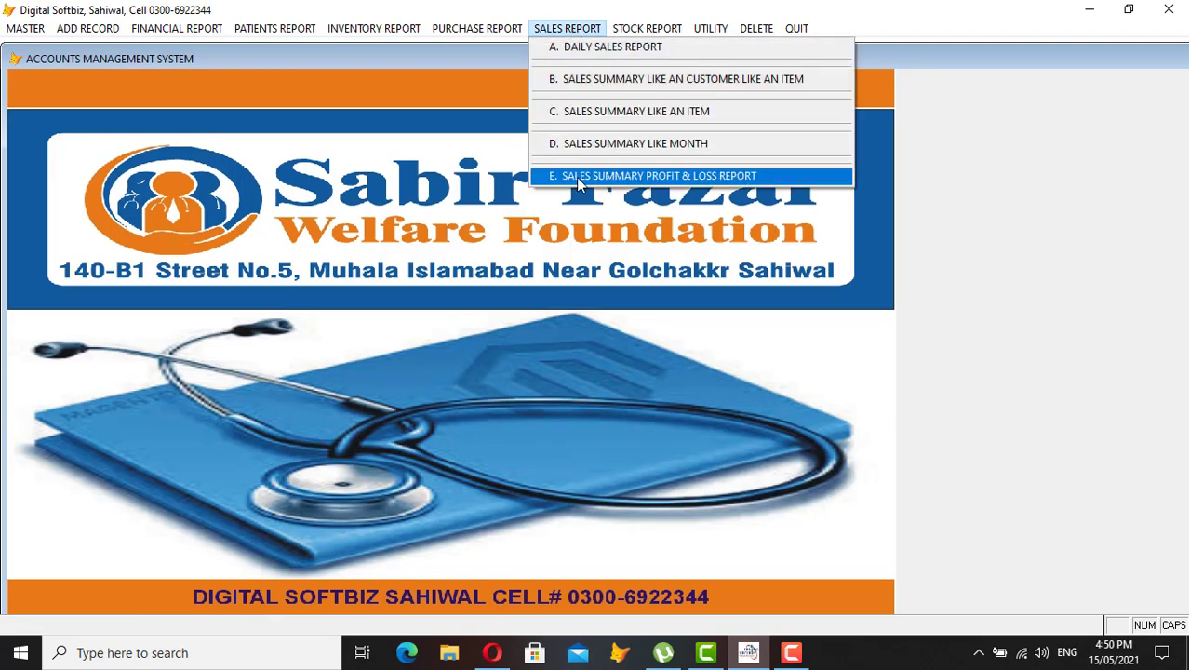
pyautogui.click(686, 177)
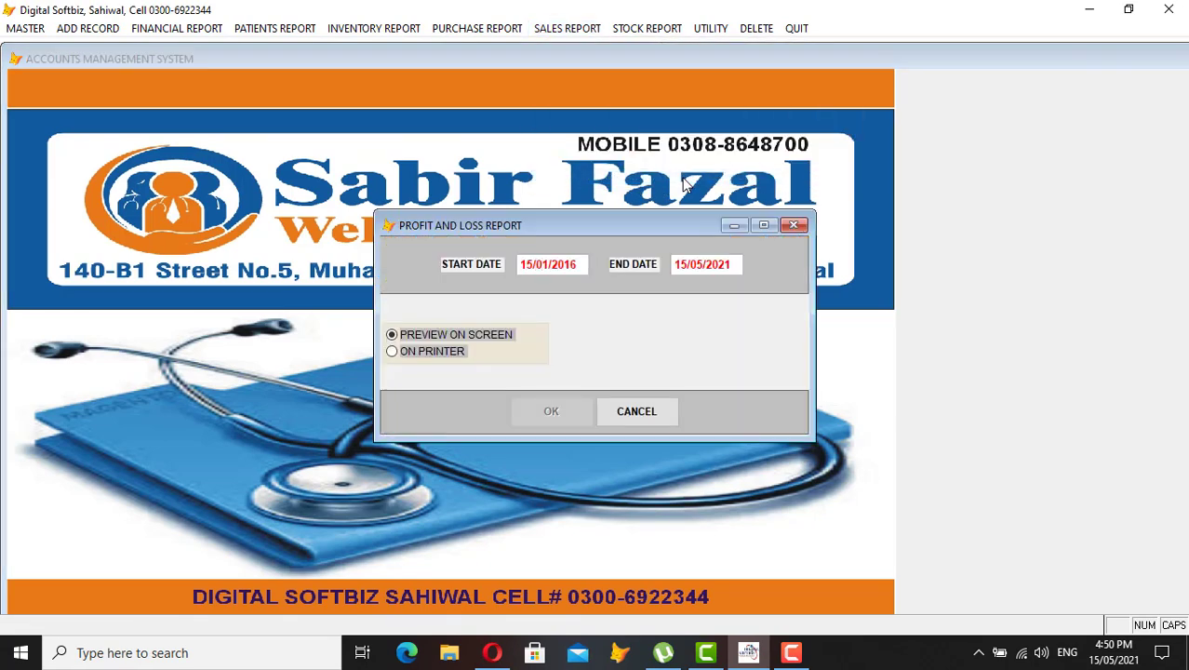
pyautogui.press('Return')
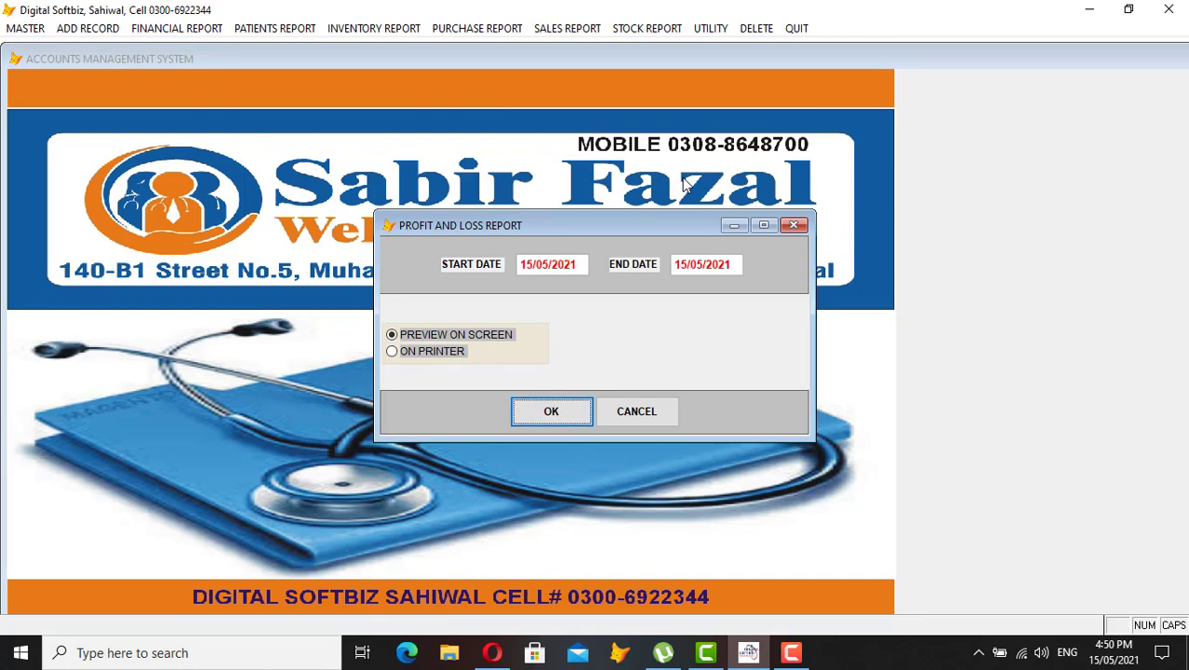
pyautogui.press('Return')
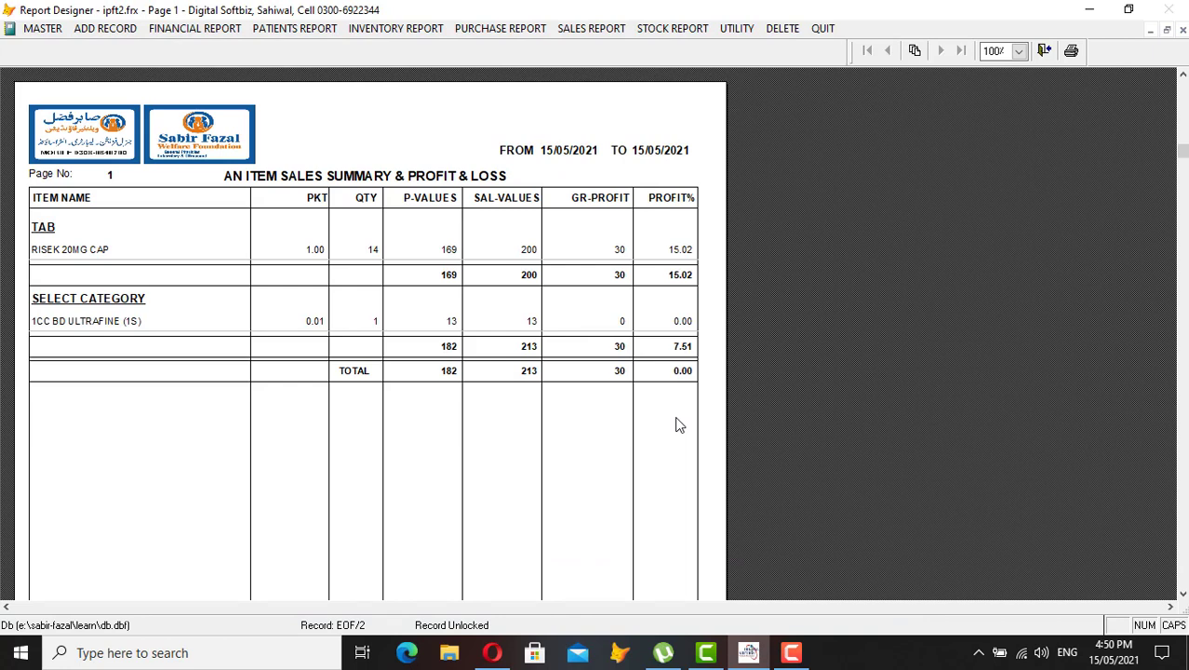
pyautogui.press('Escape')
pyautogui.click(496, 30)
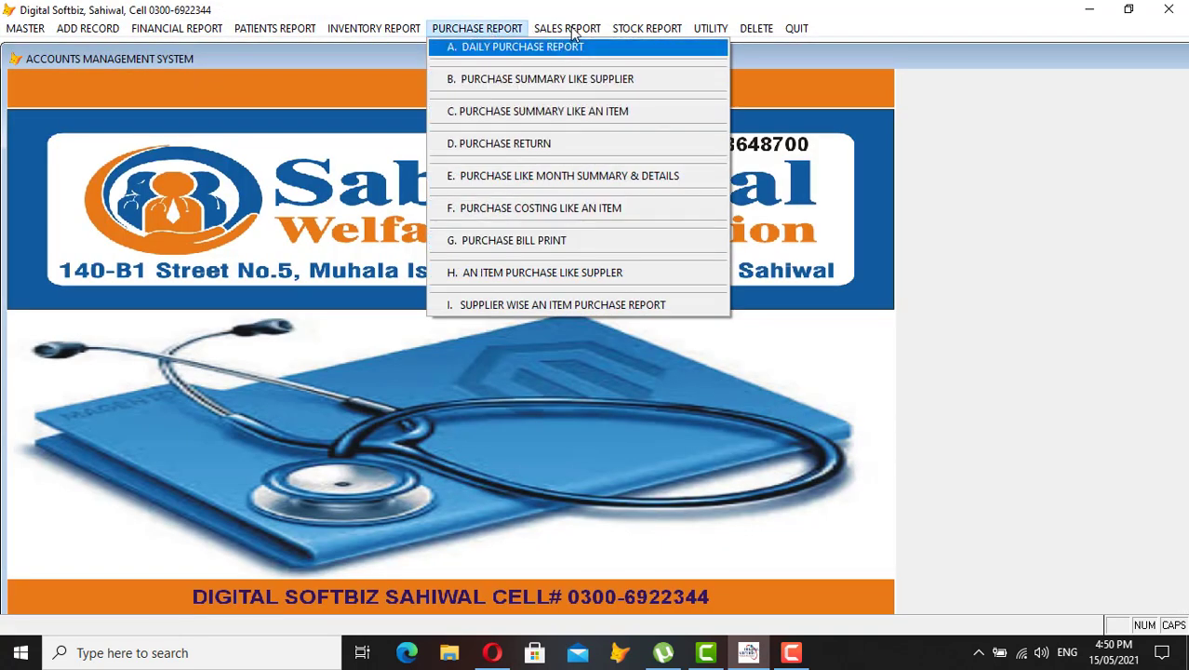
pyautogui.moveTo(638, 32)
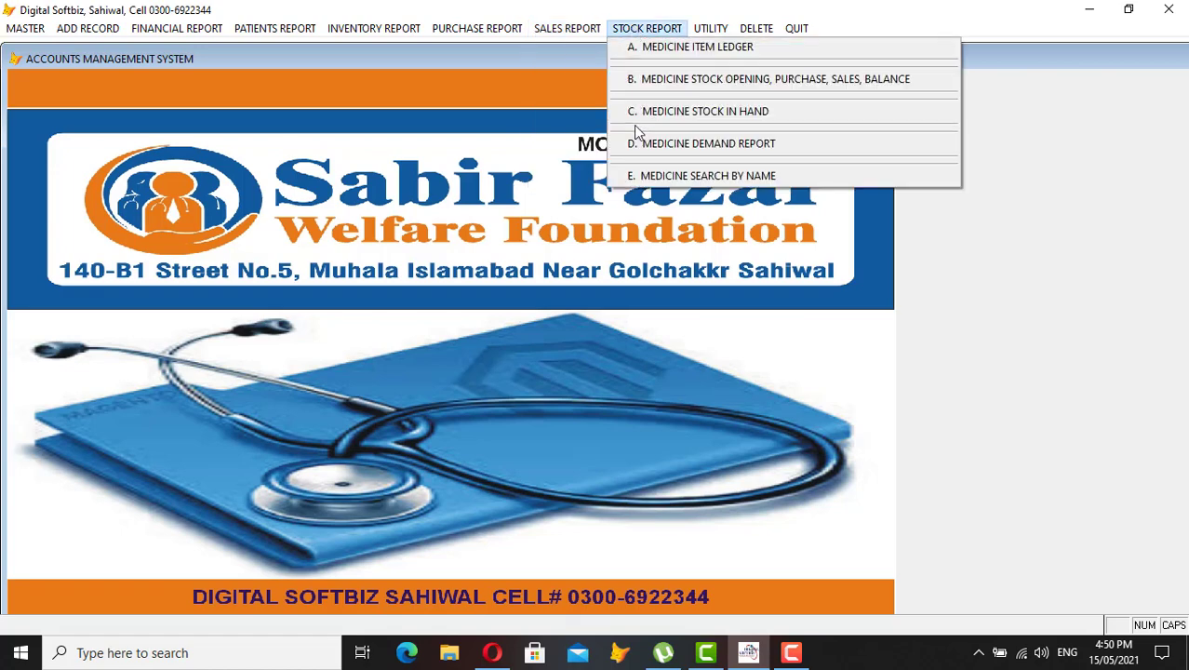
pyautogui.moveTo(74, 28)
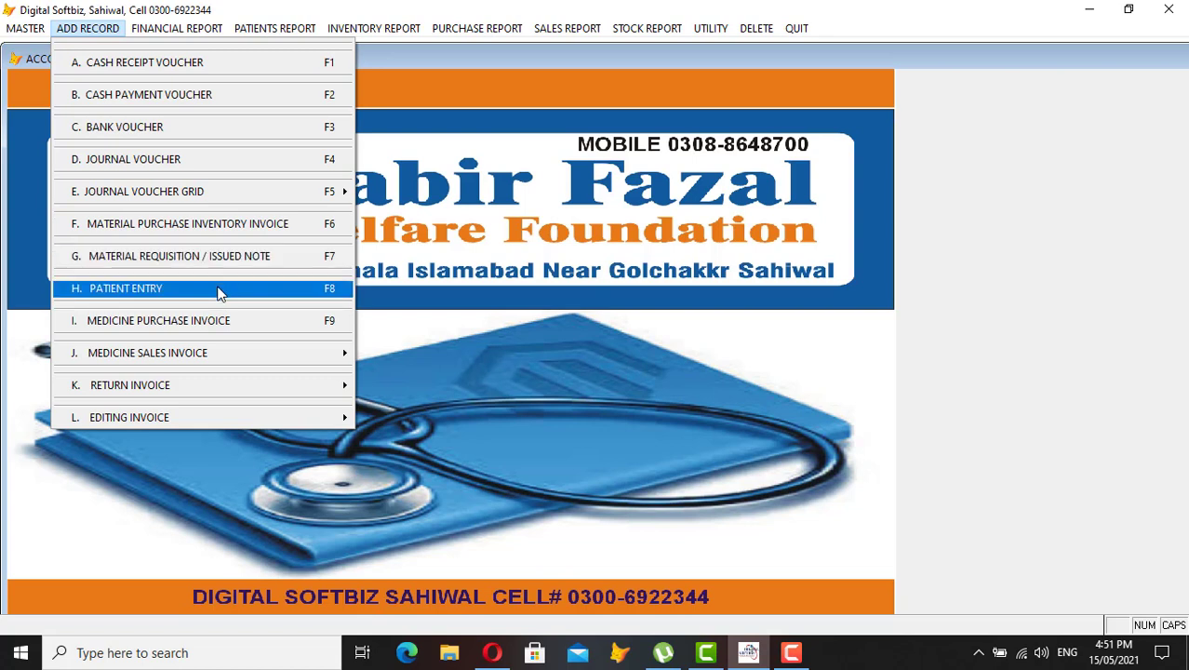
pyautogui.moveTo(222, 353)
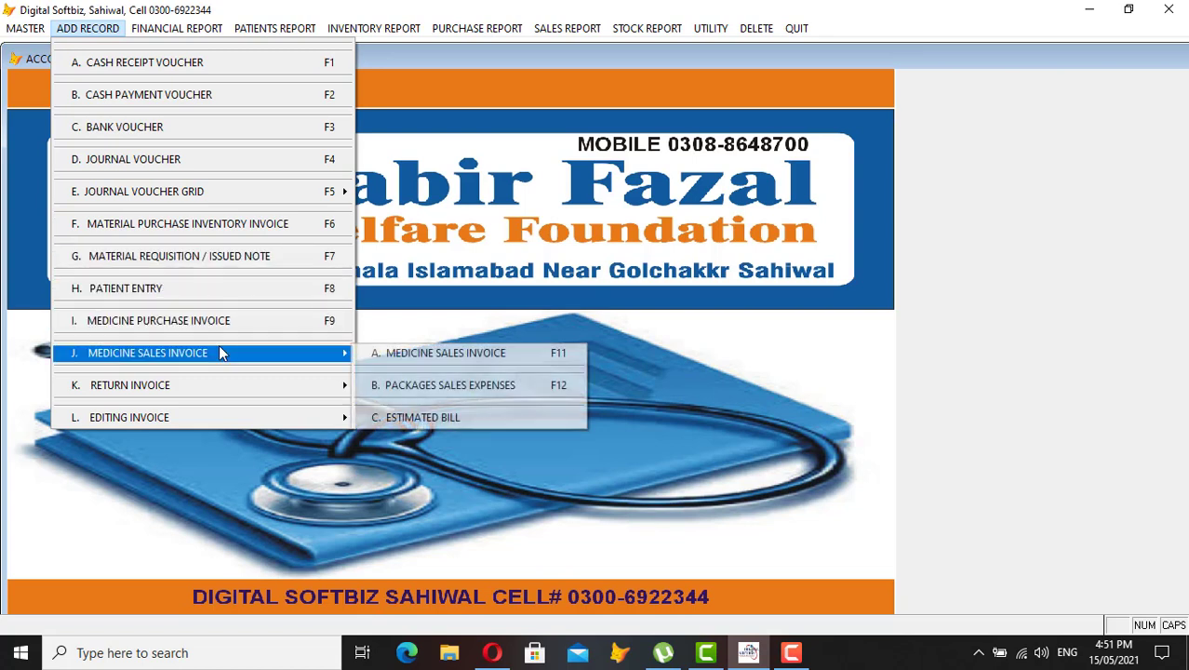
pyautogui.moveTo(226, 385)
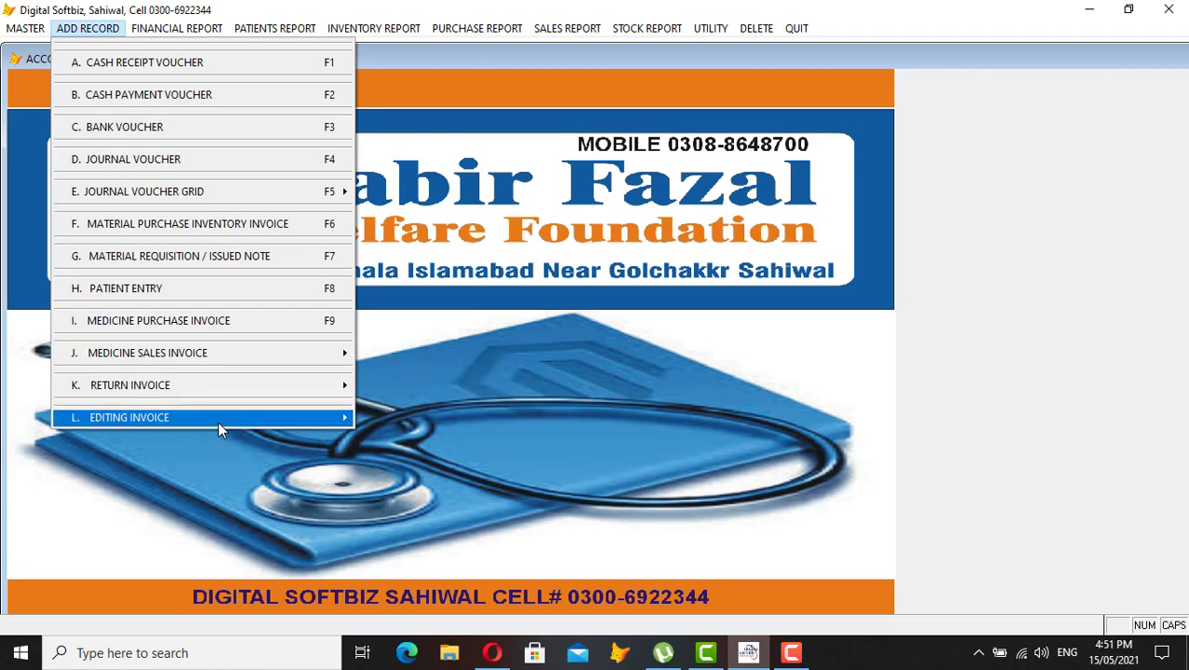
pyautogui.moveTo(219, 424)
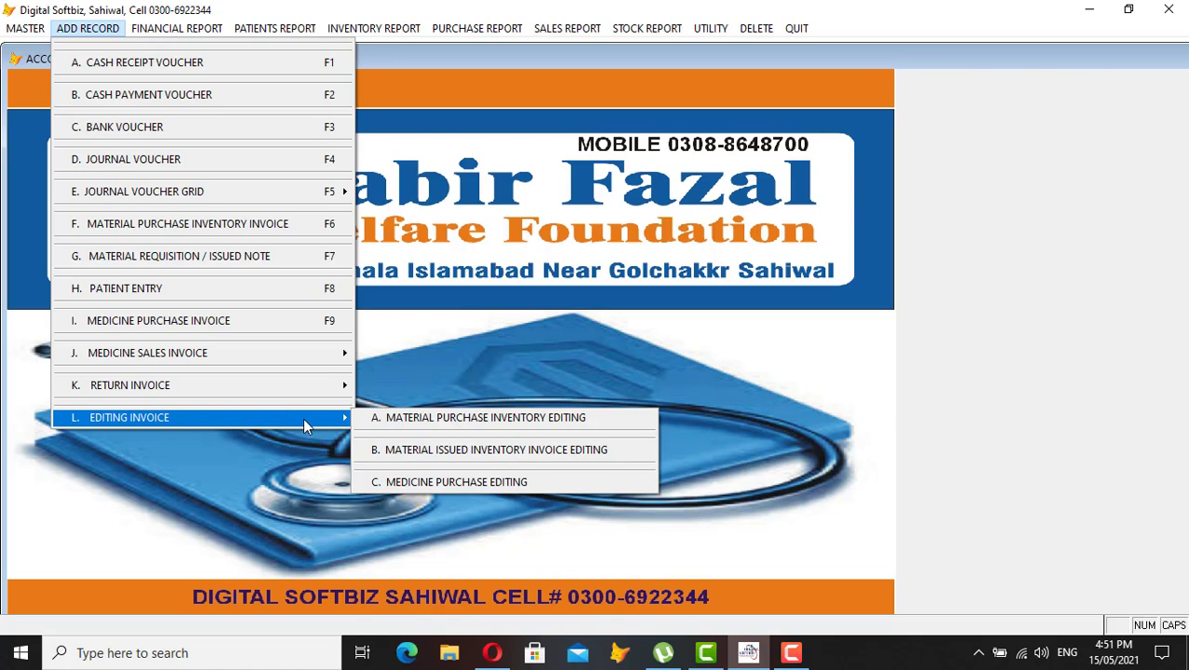
pyautogui.moveTo(178, 36)
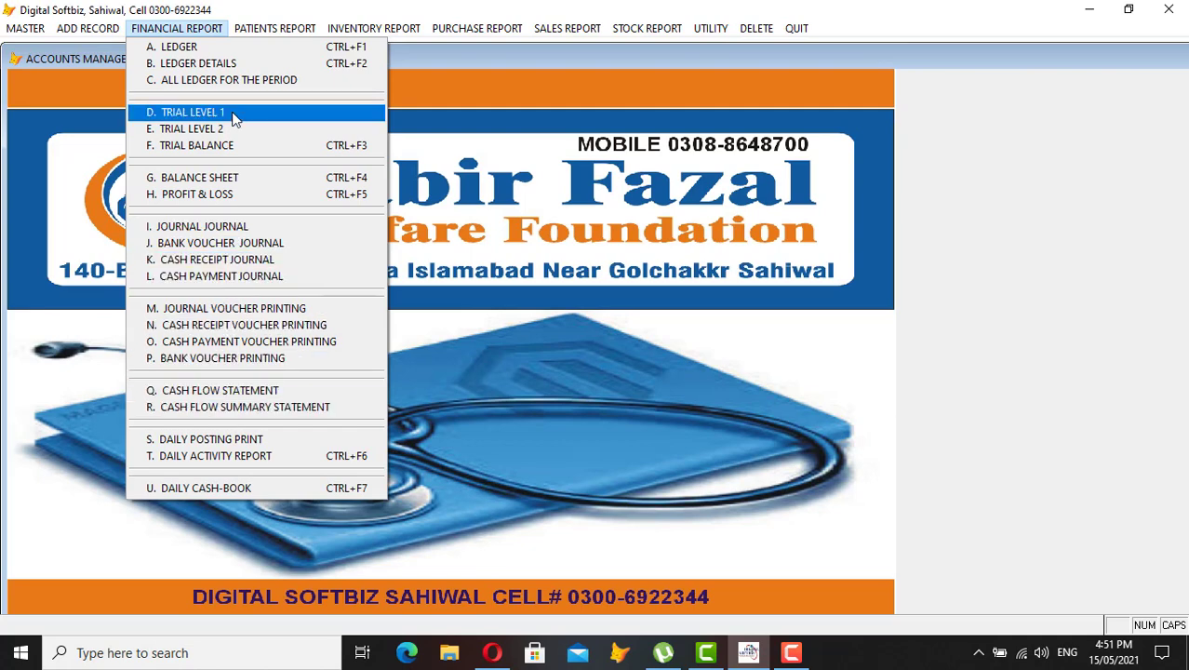
# Preview the trial balance full-size, scrolling down to cash 25,930 and receivables 7,287
pyautogui.click(204, 149)
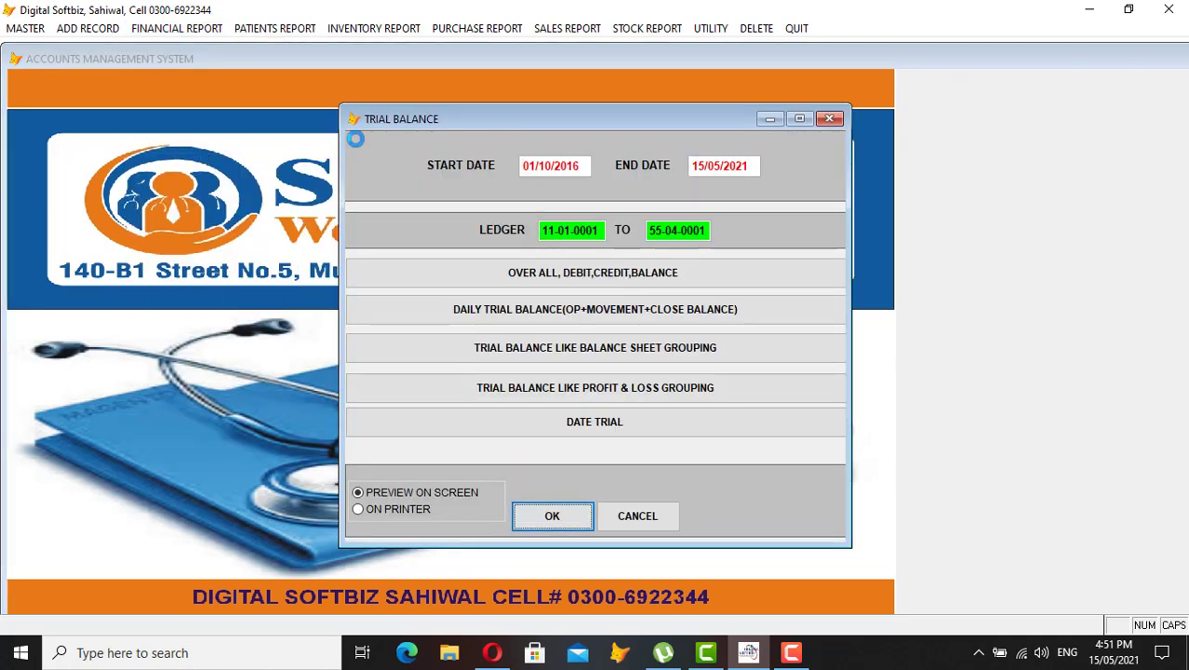
pyautogui.press('Return')
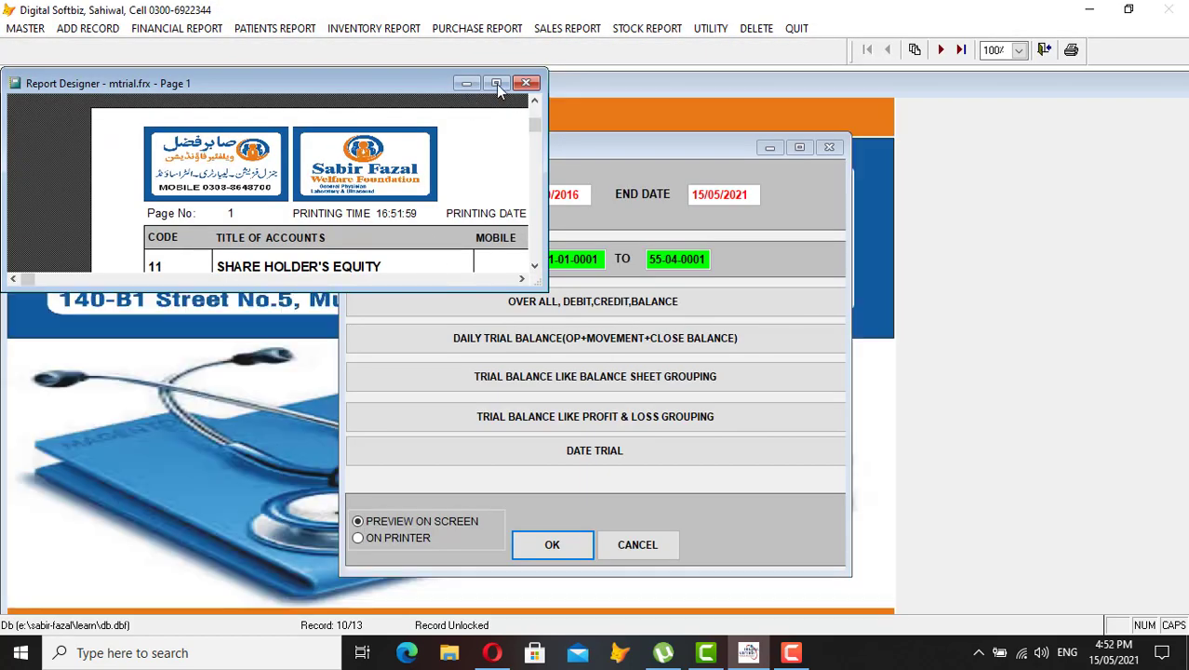
pyautogui.click(496, 83)
pyautogui.scroll(-1, 392, 304)
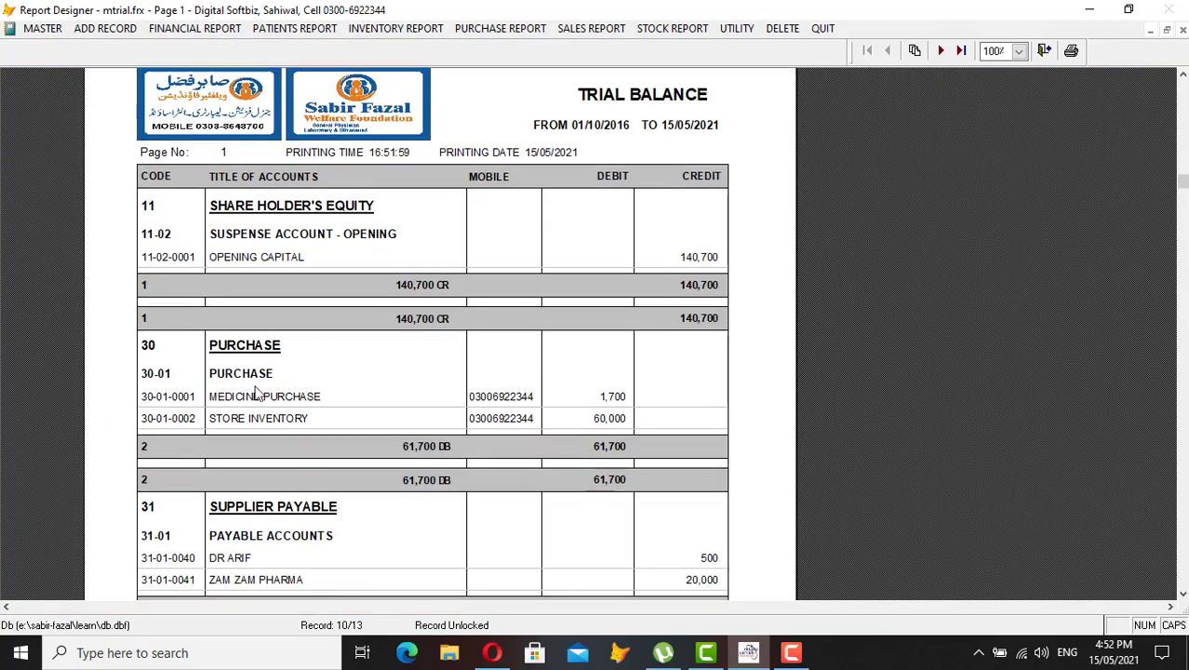
pyautogui.scroll(-3, 318, 424)
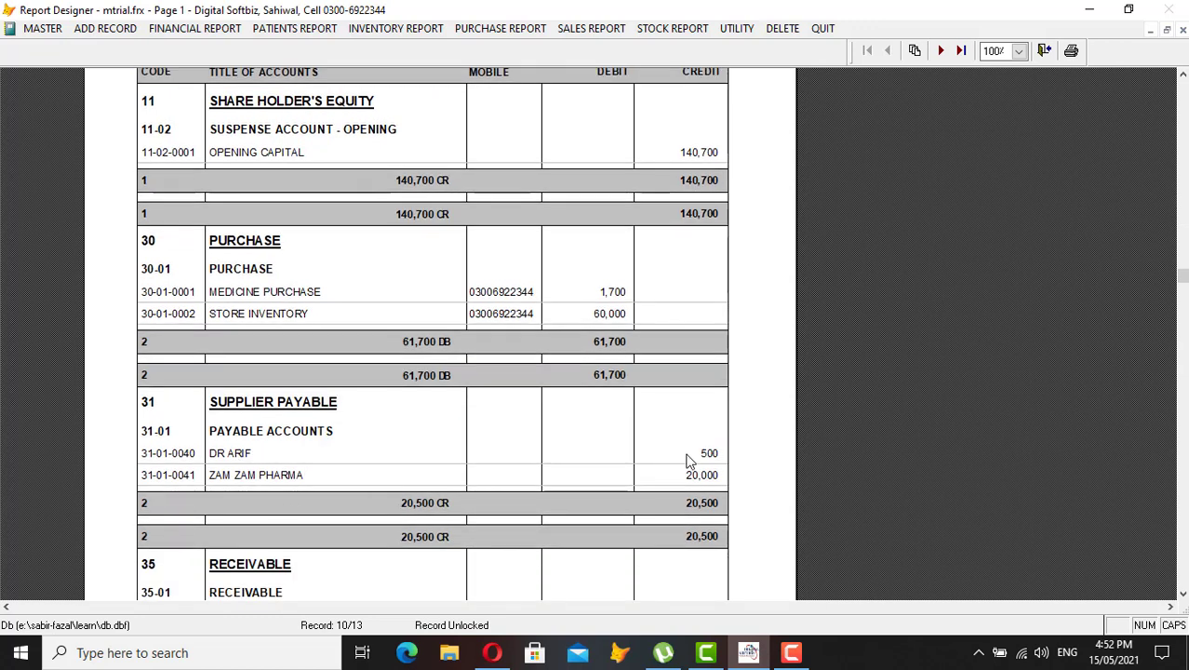
pyautogui.scroll(-4, 693, 481)
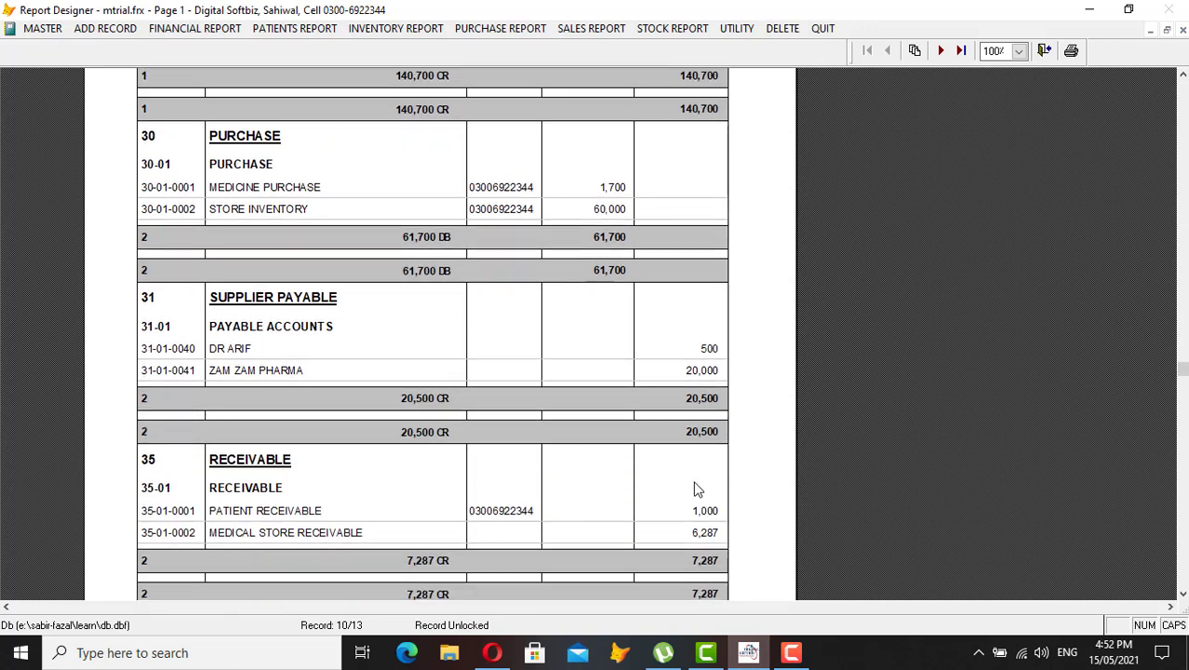
pyautogui.scroll(-3, 382, 518)
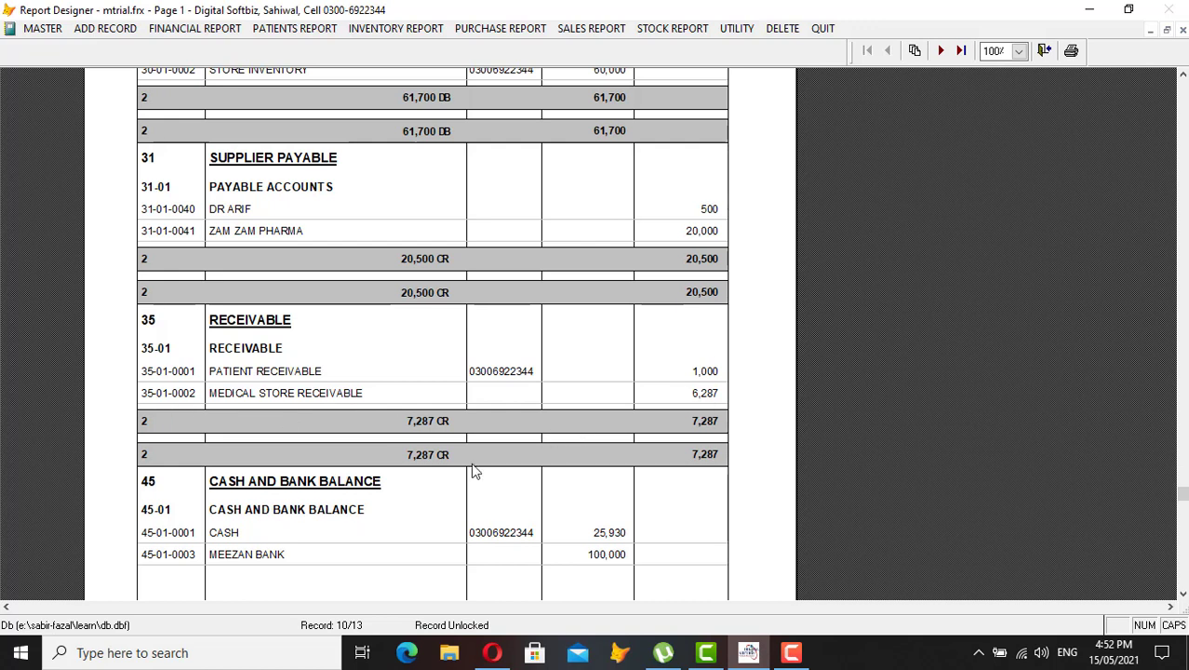
pyautogui.scroll(-1, 471, 469)
pyautogui.scroll(-1, 472, 468)
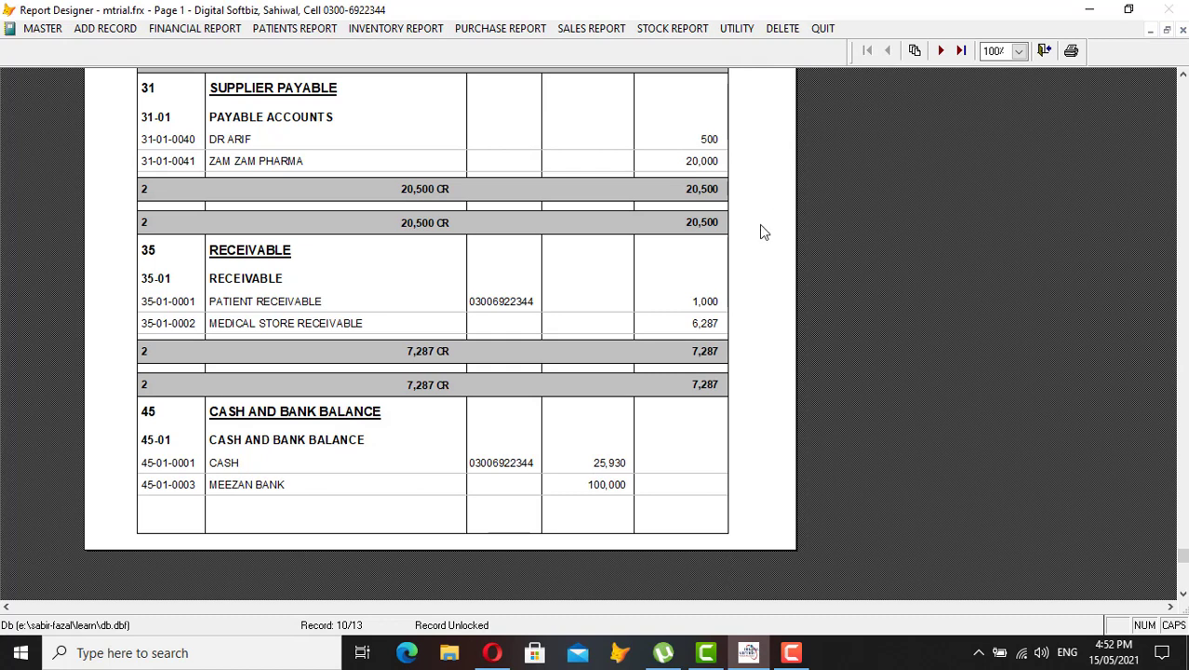
pyautogui.press('Escape')
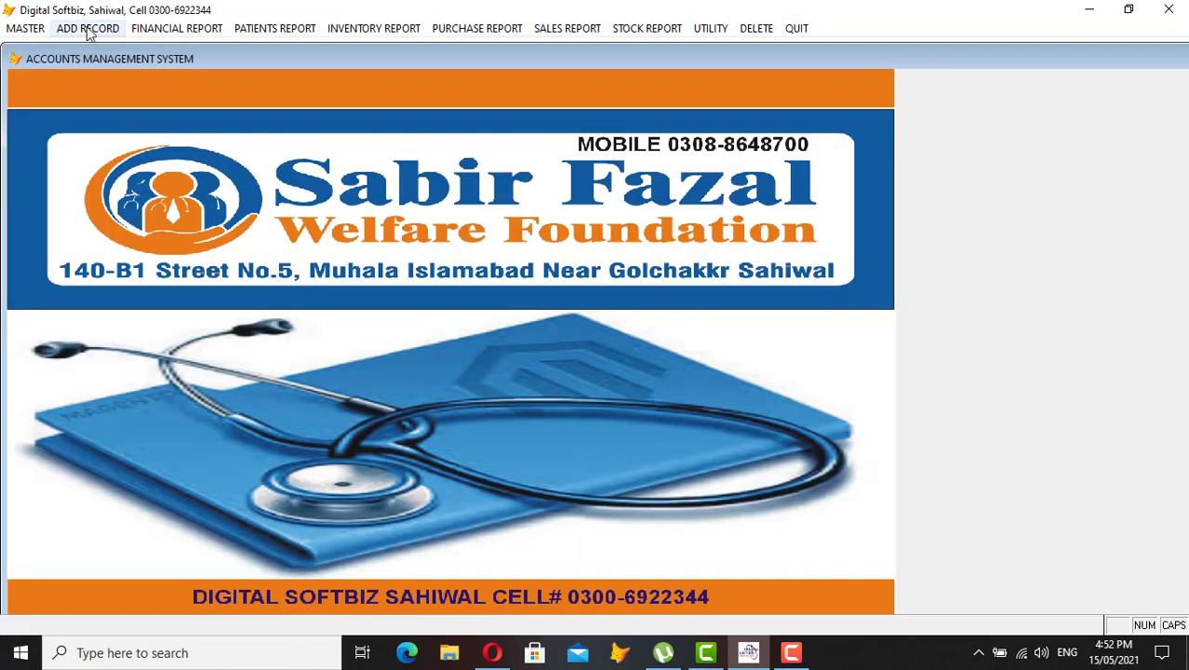
# Look through the ADD RECORD, report and utility menus without choosing anything, then open FINANCIAL REPORT
pyautogui.click(96, 29)
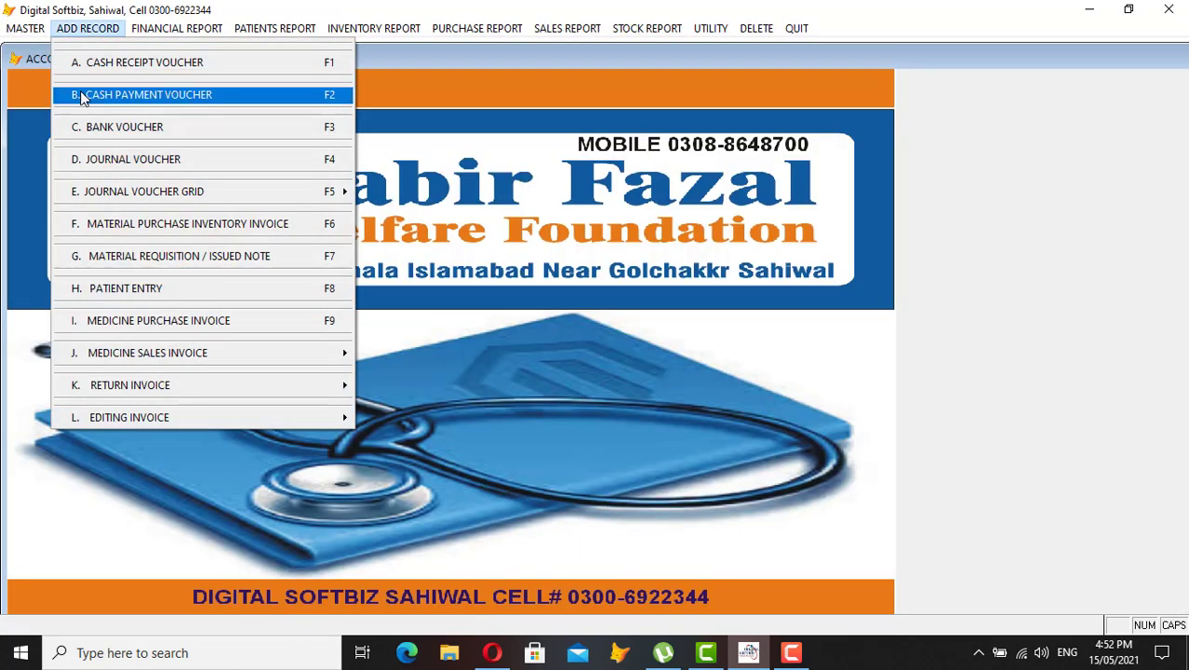
pyautogui.moveTo(275, 33)
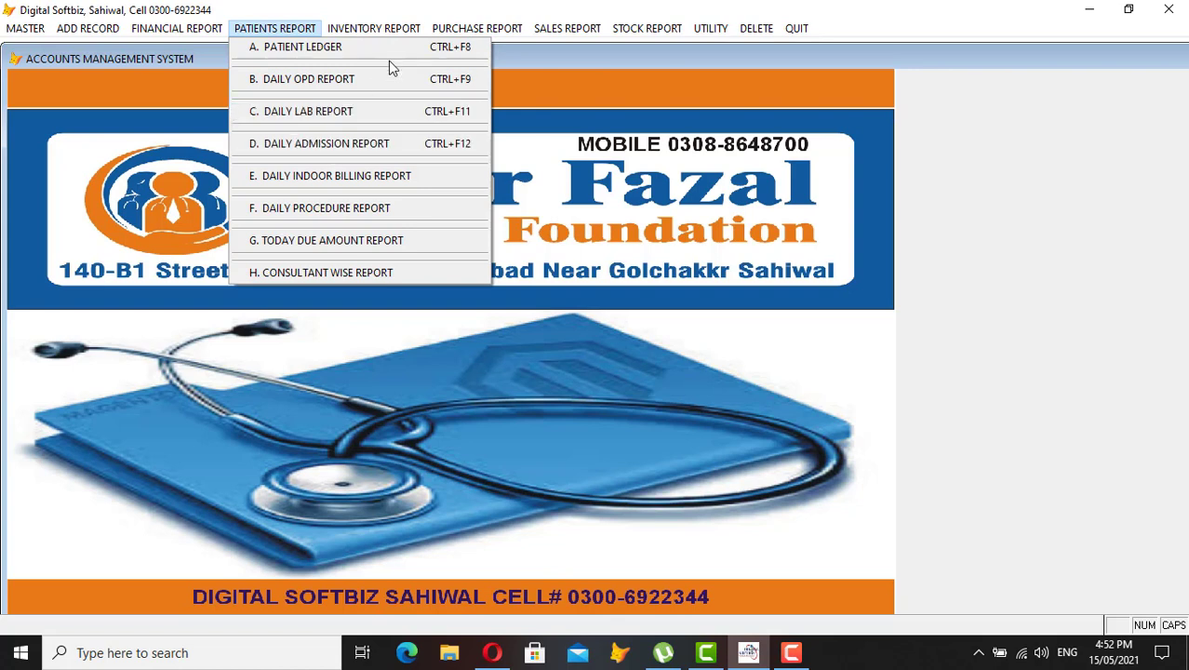
pyautogui.moveTo(389, 28)
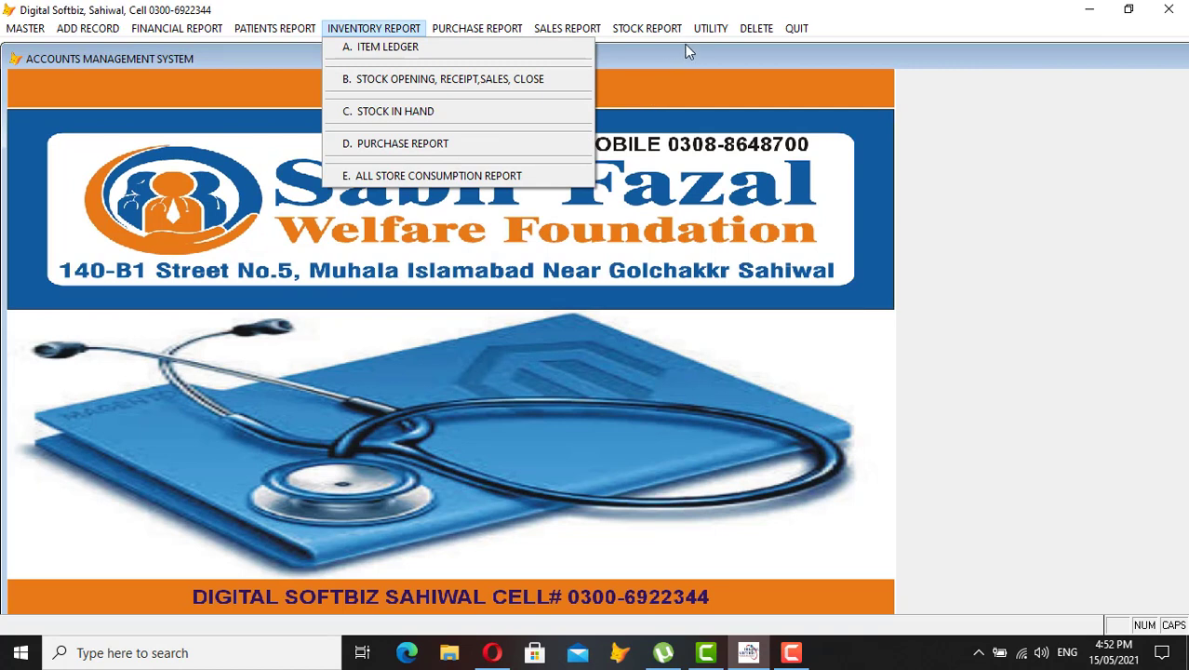
pyautogui.moveTo(718, 29)
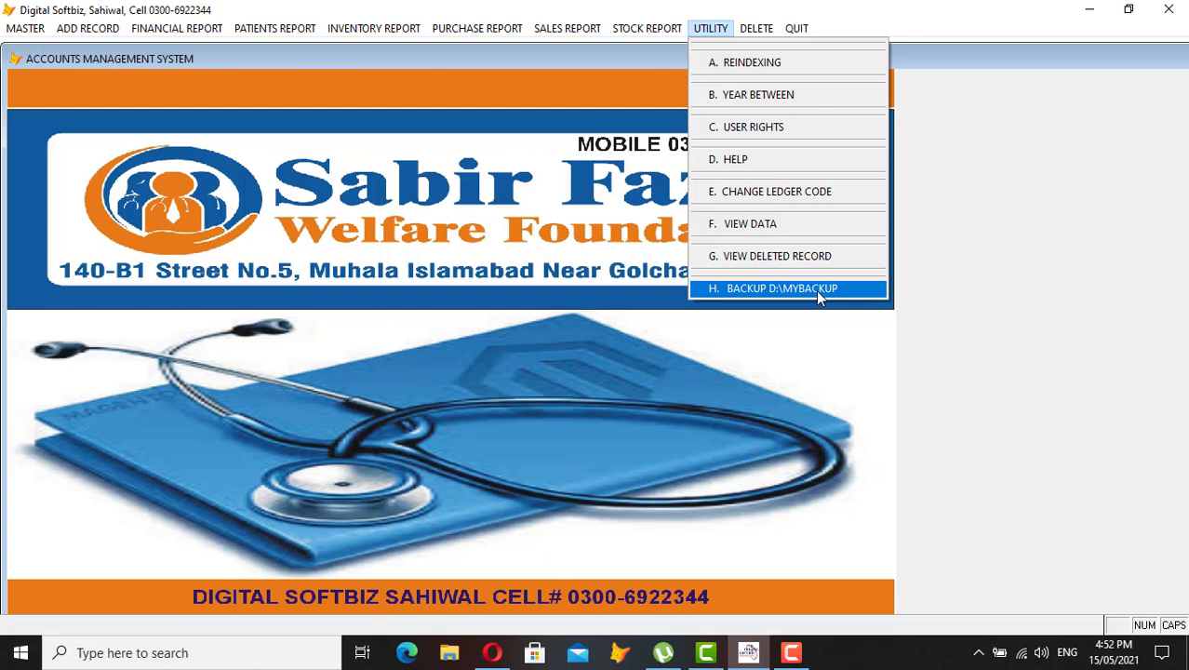
pyautogui.click(950, 162)
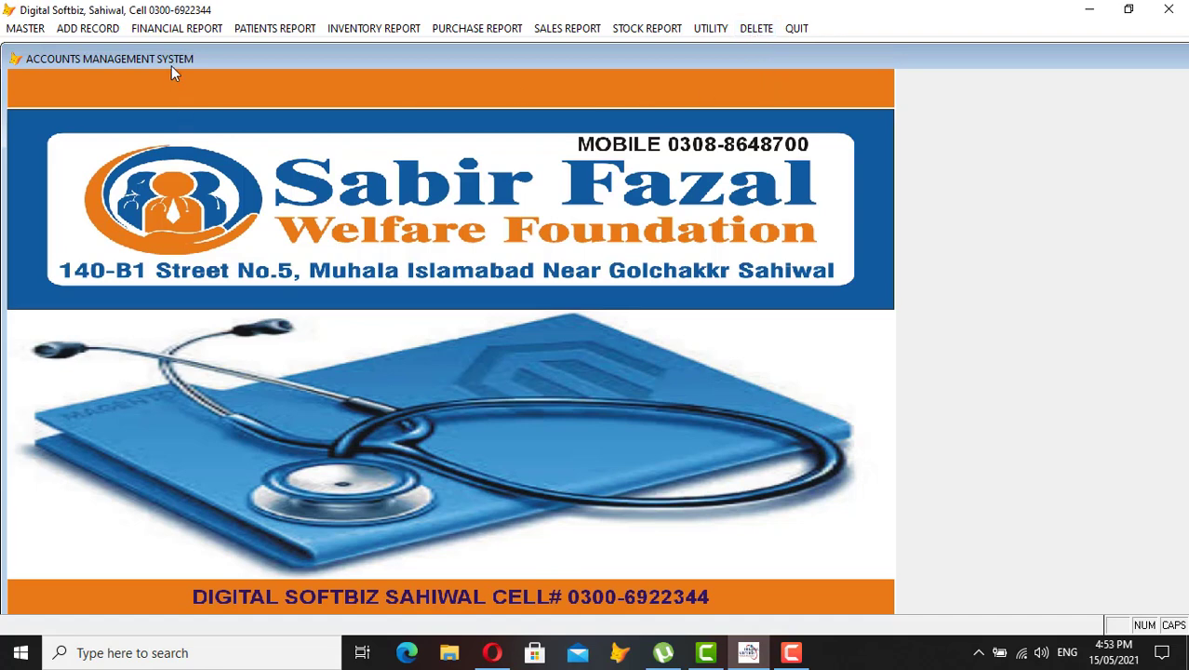
pyautogui.click(197, 29)
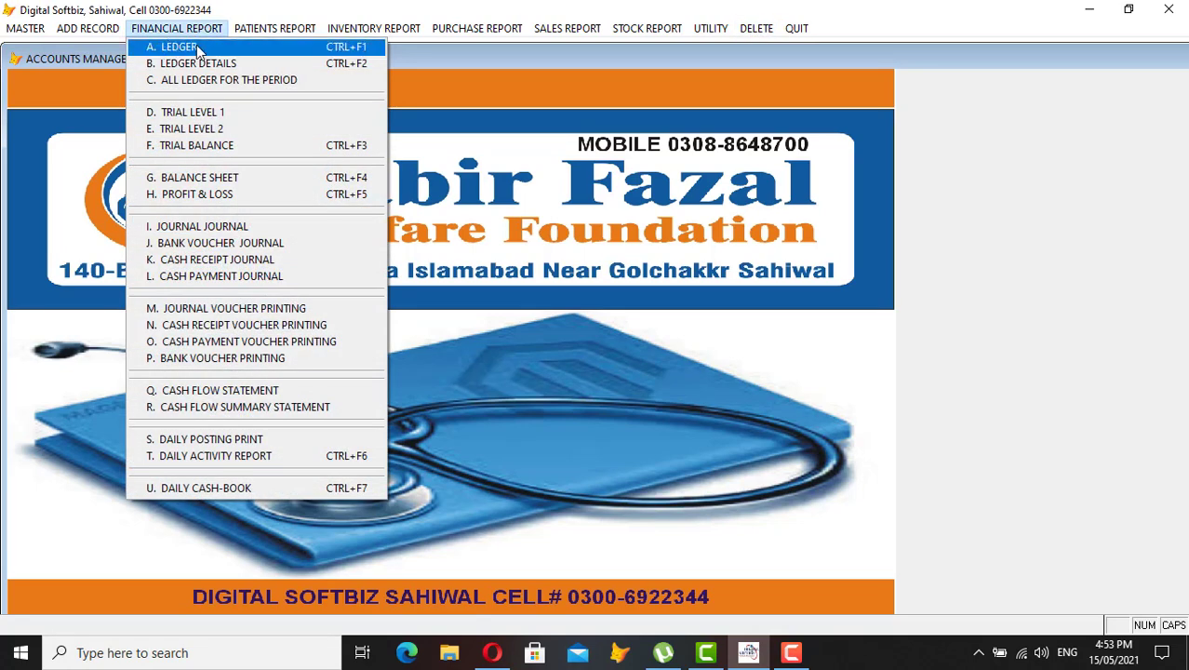
# Preview the doctor's ledger full-size: 500 cash paid against 1,000 opening credit, balance 500 CR
pyautogui.click(198, 48)
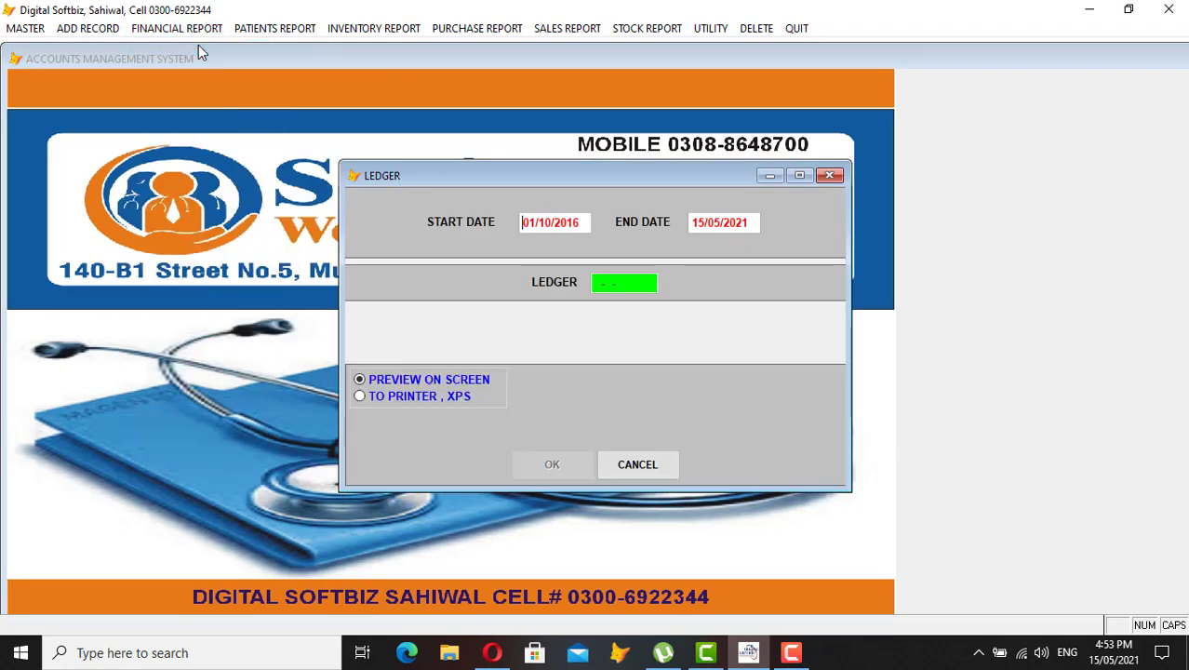
pyautogui.press('Return')
pyautogui.press('Return')
pyautogui.press('Return')
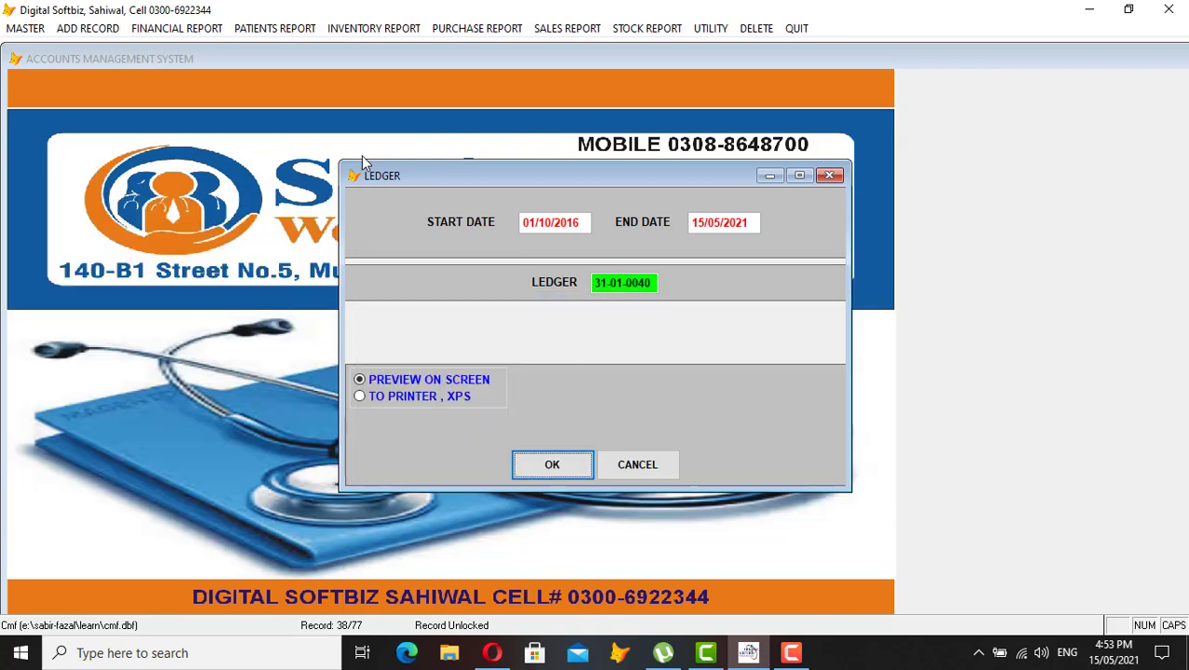
pyautogui.press('Return')
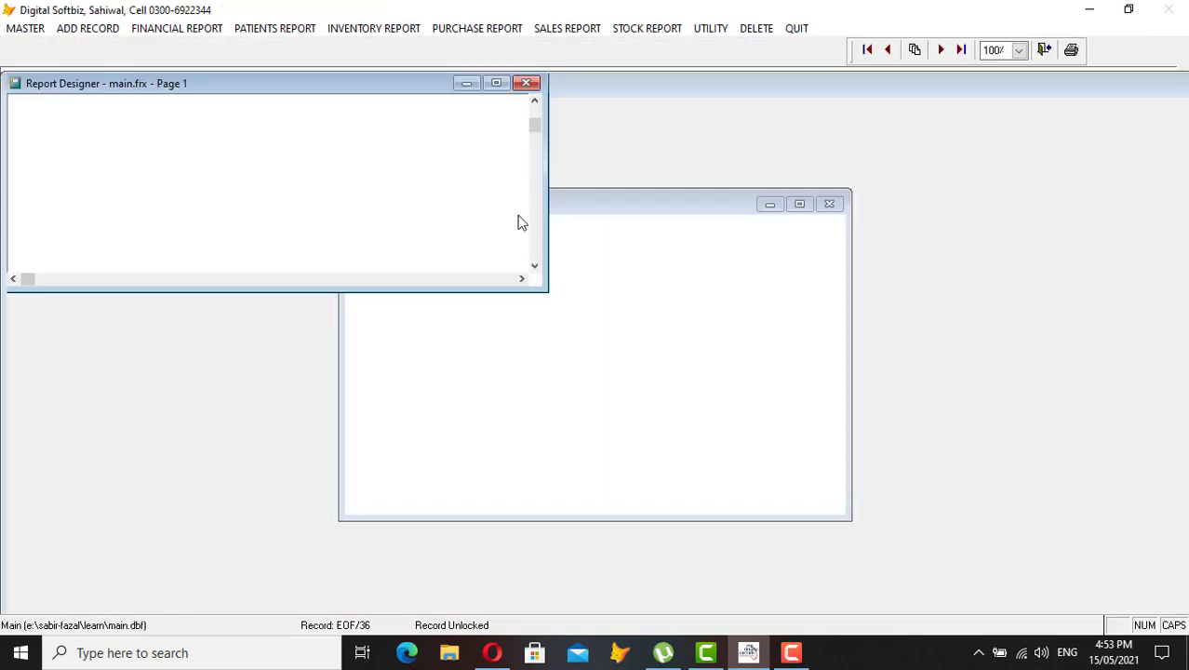
pyautogui.click(501, 90)
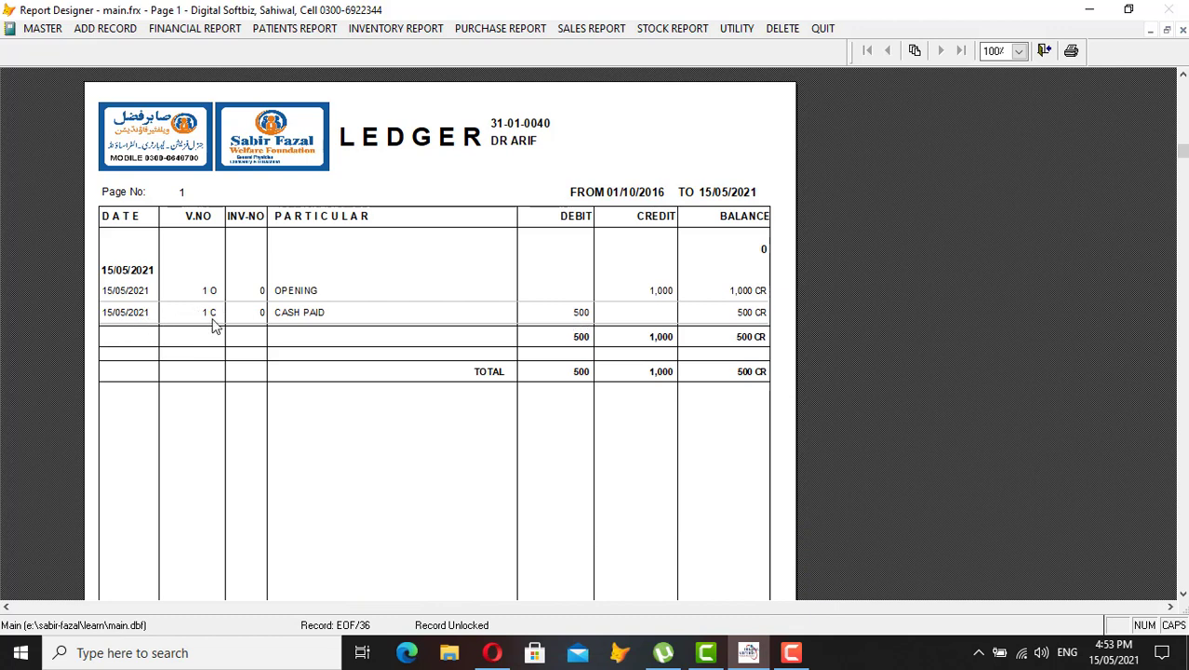
pyautogui.press('Escape')
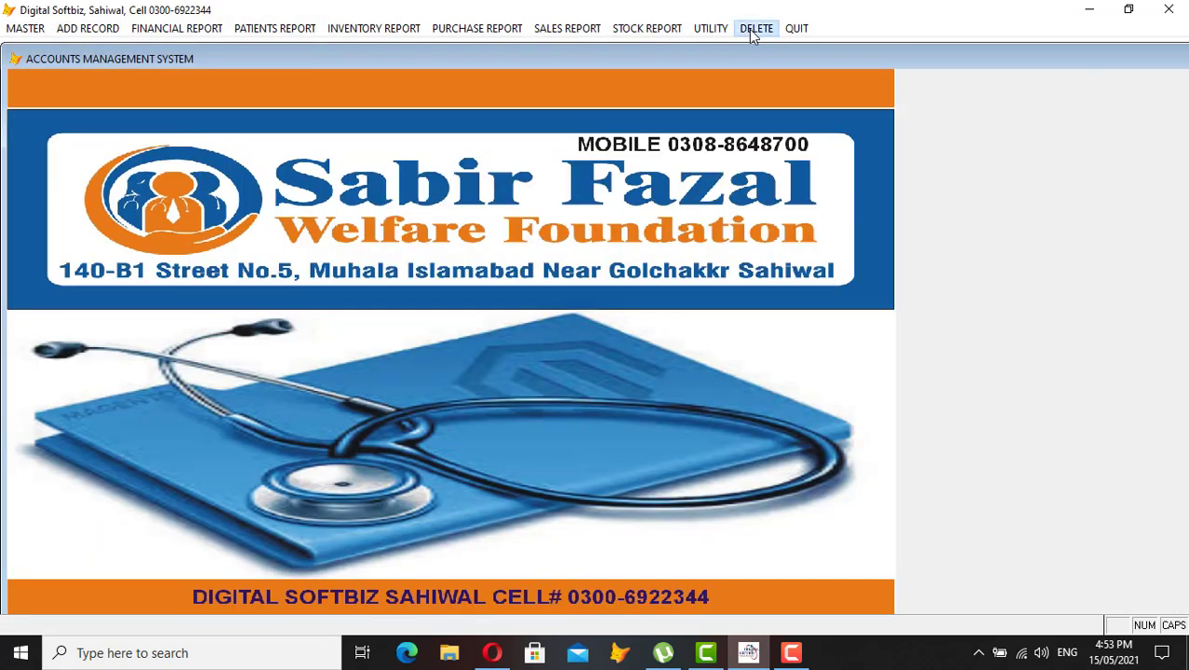
# Look up cash voucher type C number 1 of 15/05/2021, check its entries, and delete it
pyautogui.click(749, 28)
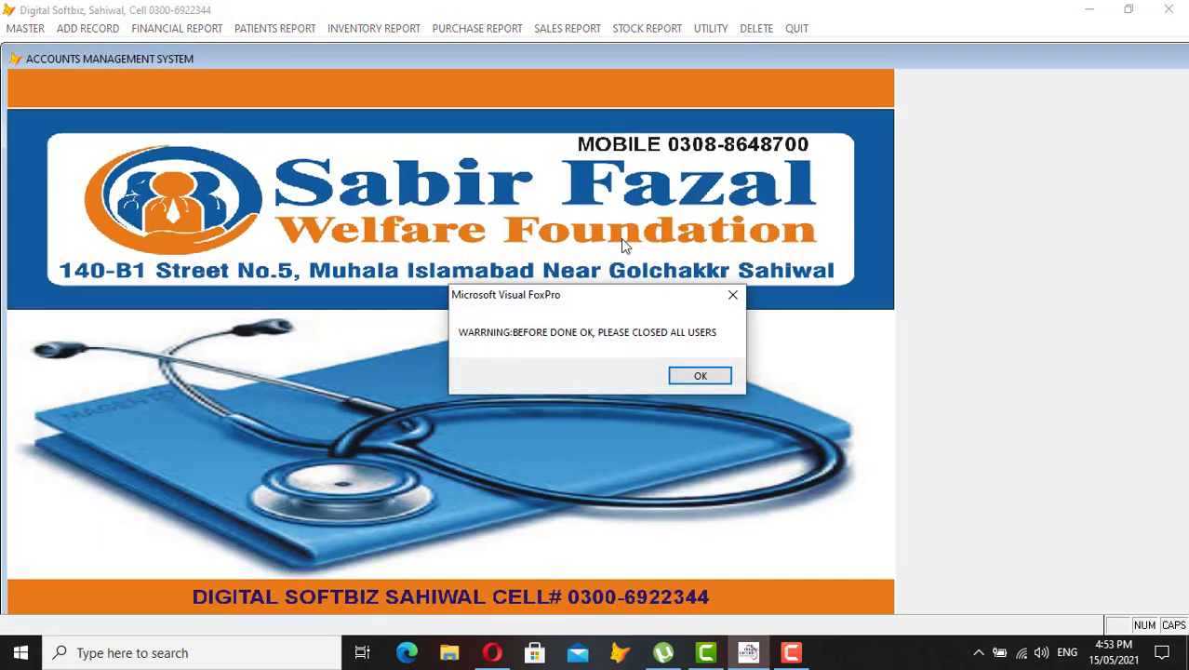
pyautogui.click(700, 375)
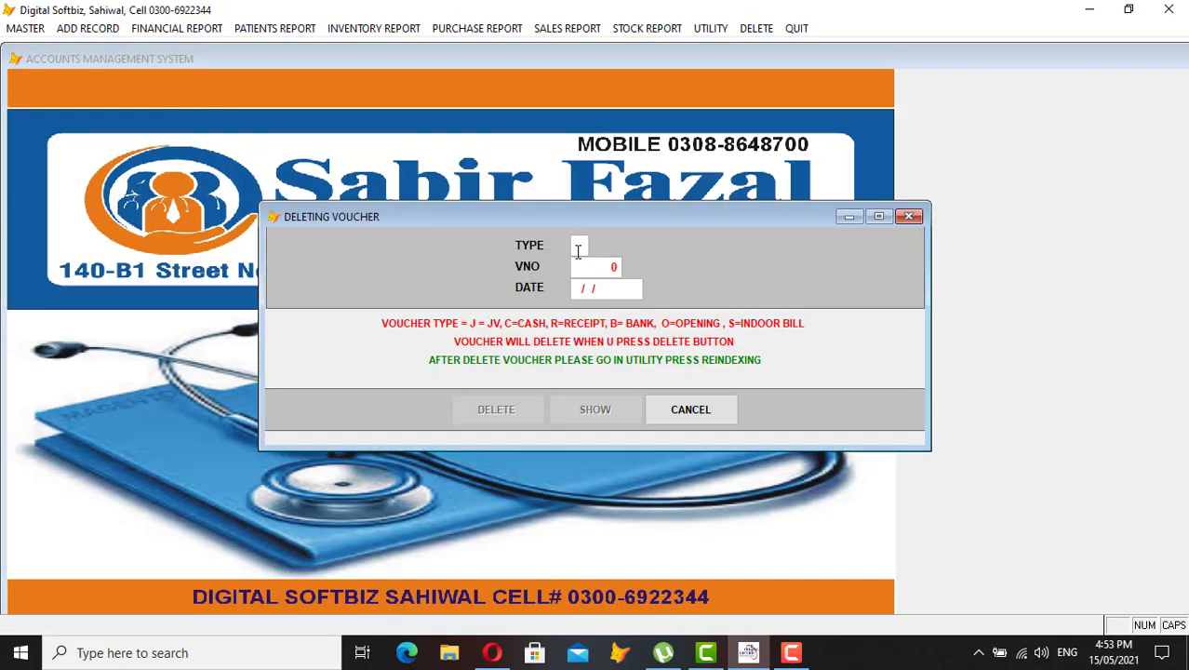
pyautogui.write('C')
pyautogui.press('Return')
pyautogui.press('Return')
pyautogui.write('15/05/2021')
pyautogui.press('Return')
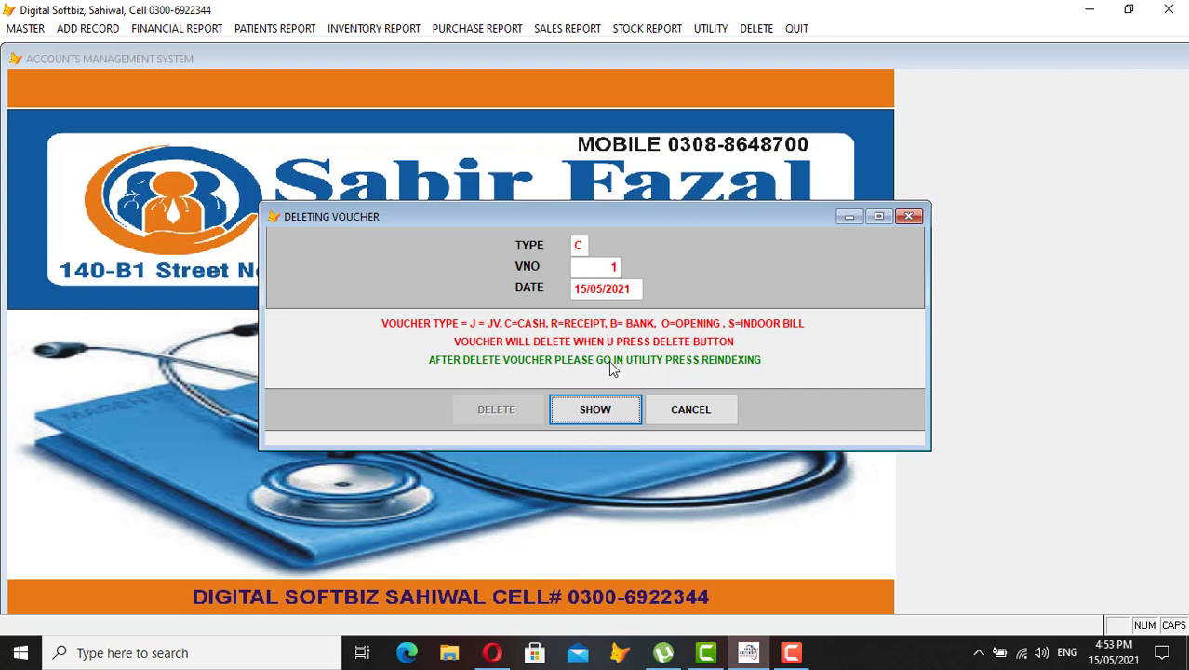
pyautogui.click(604, 411)
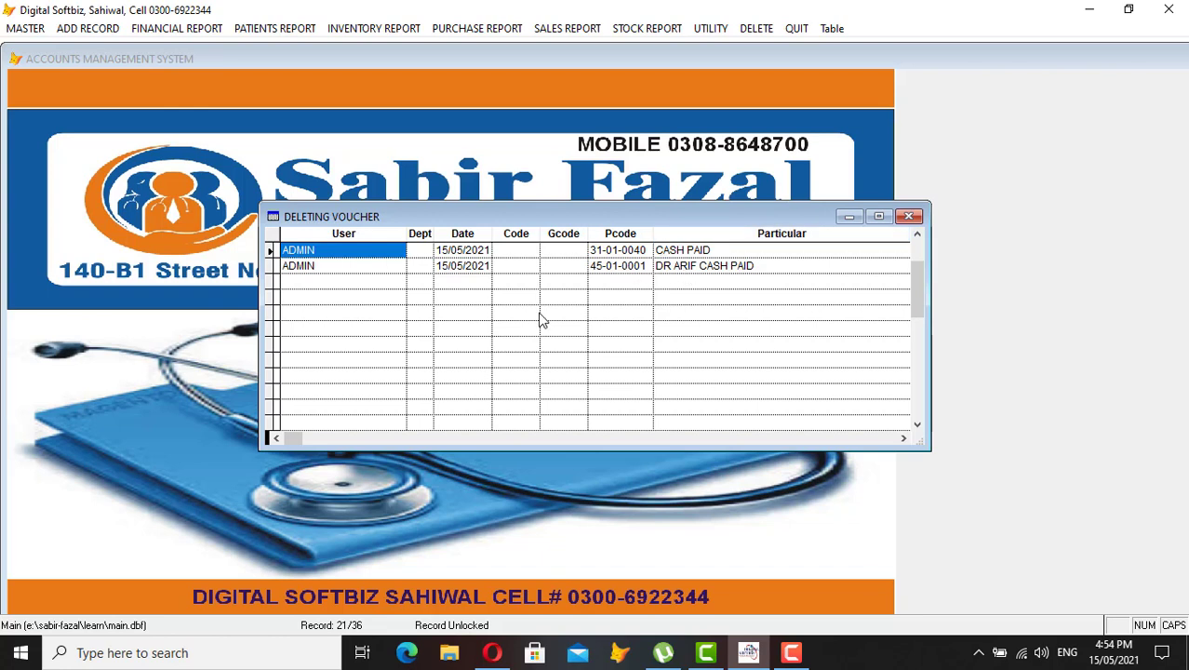
pyautogui.press('Escape')
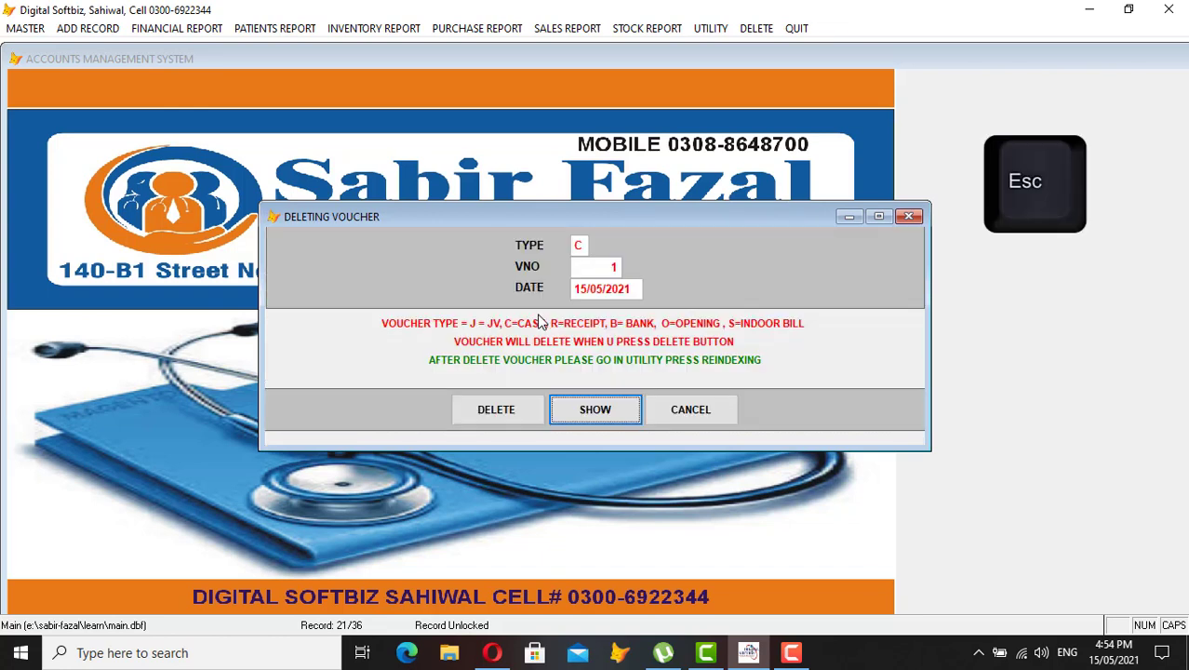
pyautogui.click(510, 418)
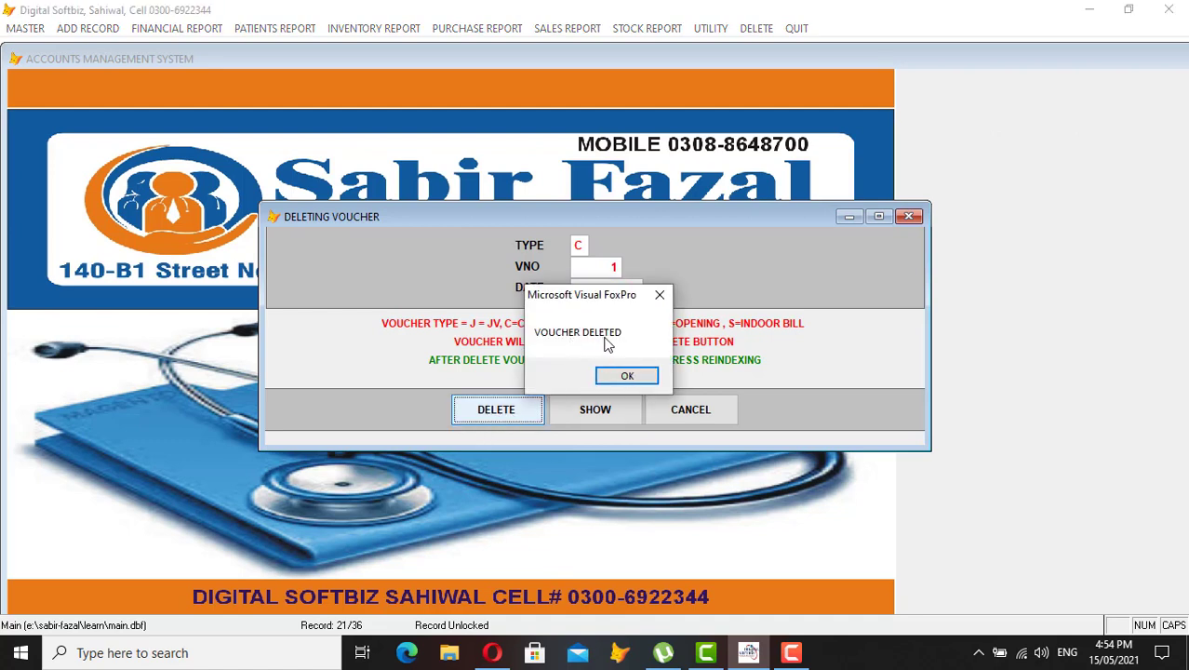
pyautogui.click(625, 374)
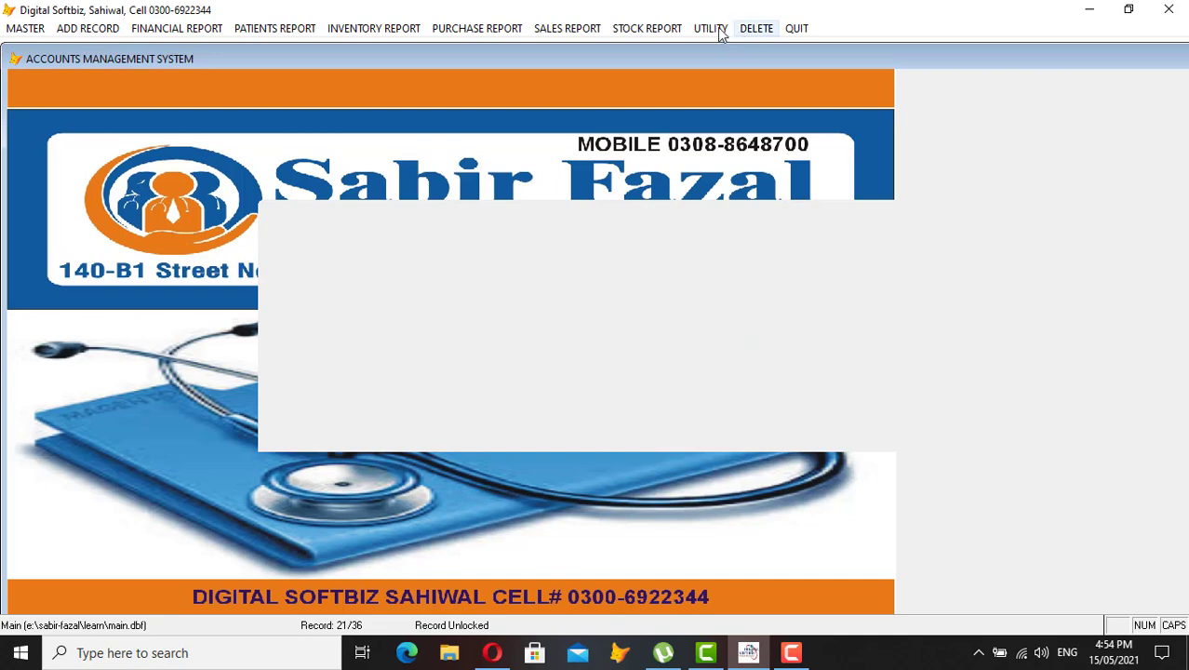
# Reindex the data from the Utility menu, accepting the warning
pyautogui.click(719, 30)
pyautogui.click(770, 59)
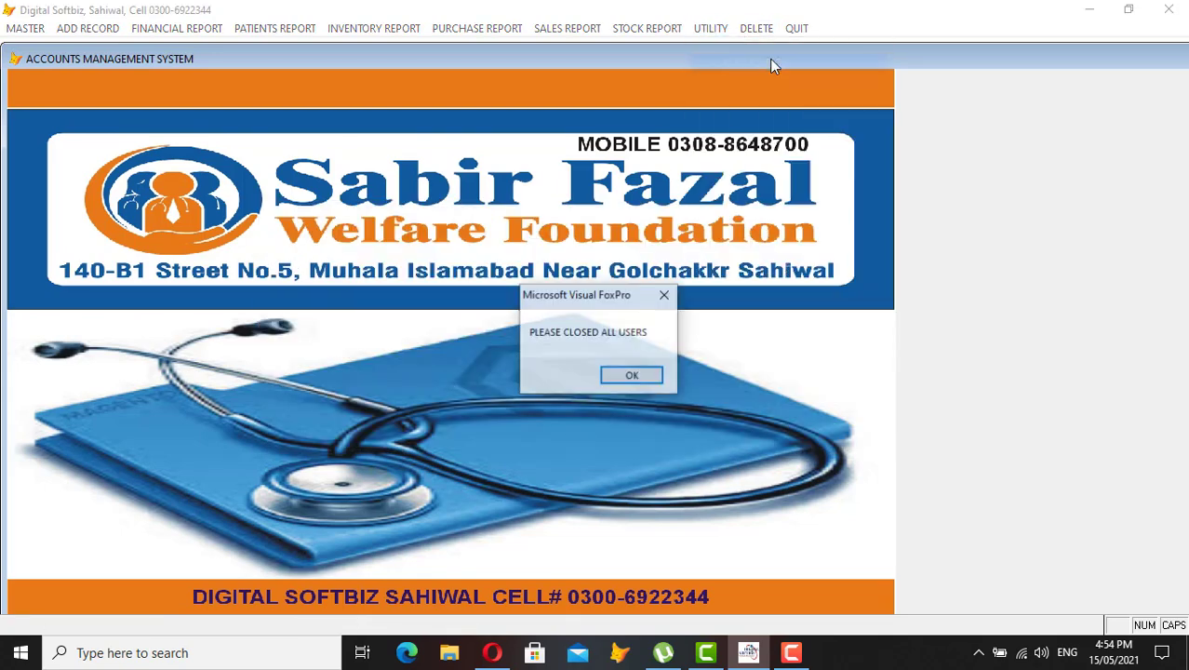
pyautogui.click(631, 372)
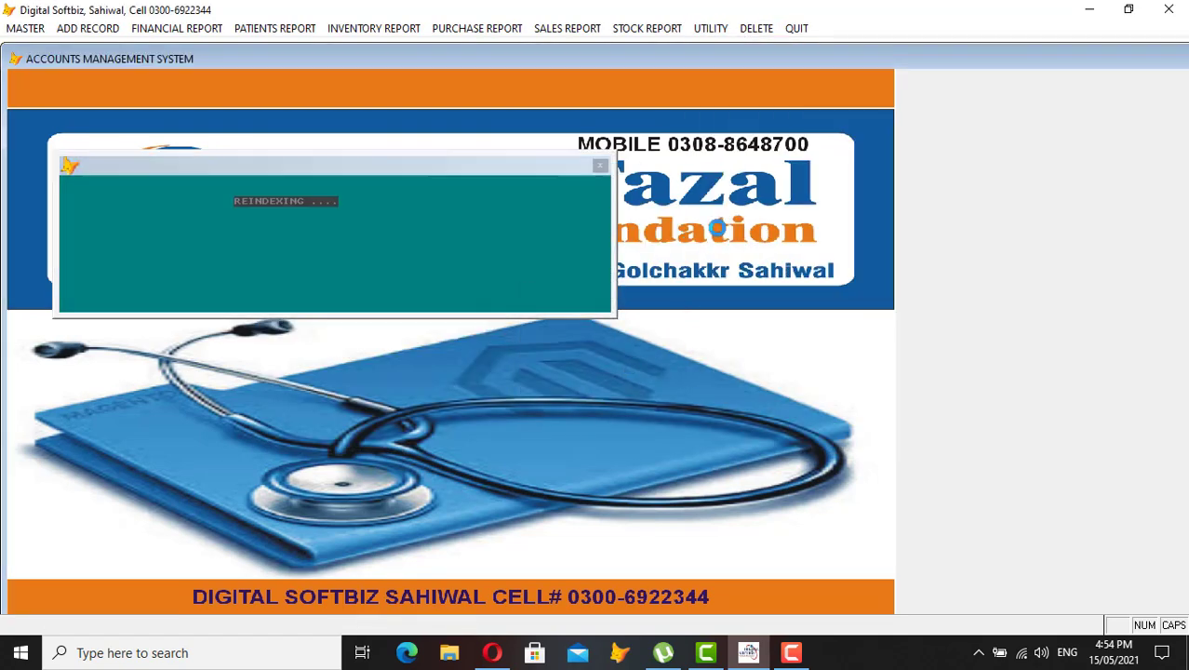
# Preview the doctor's ledger again, now showing only the 1,000 CR opening balance
pyautogui.click(174, 32)
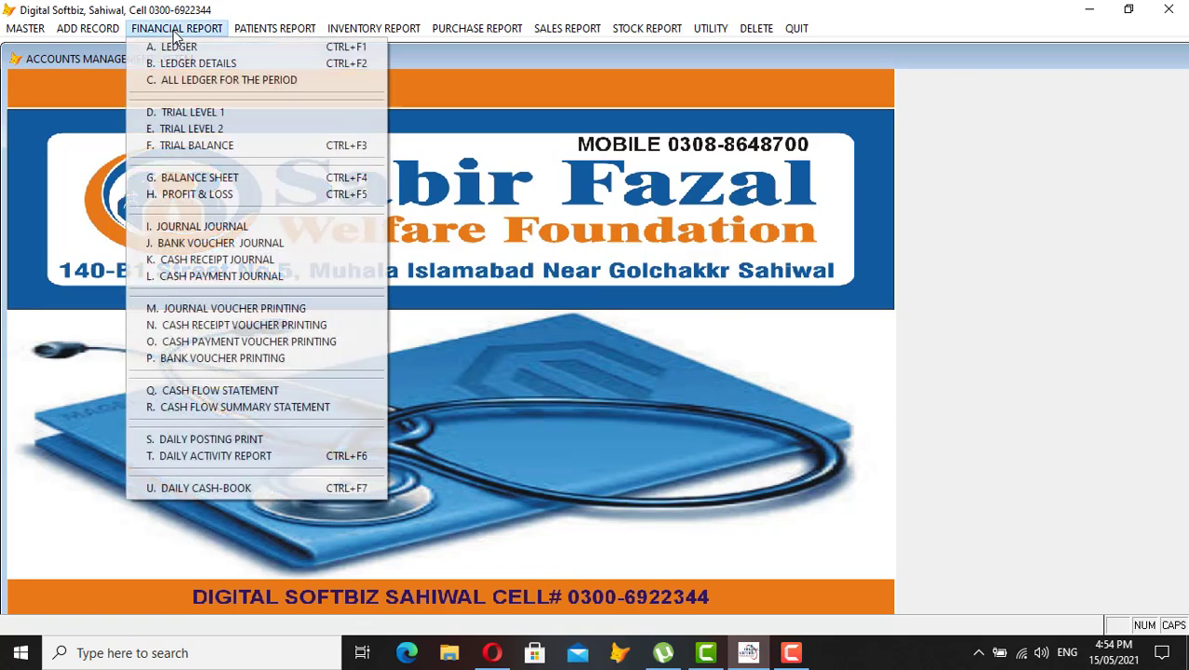
pyautogui.click(183, 47)
pyautogui.write('D')
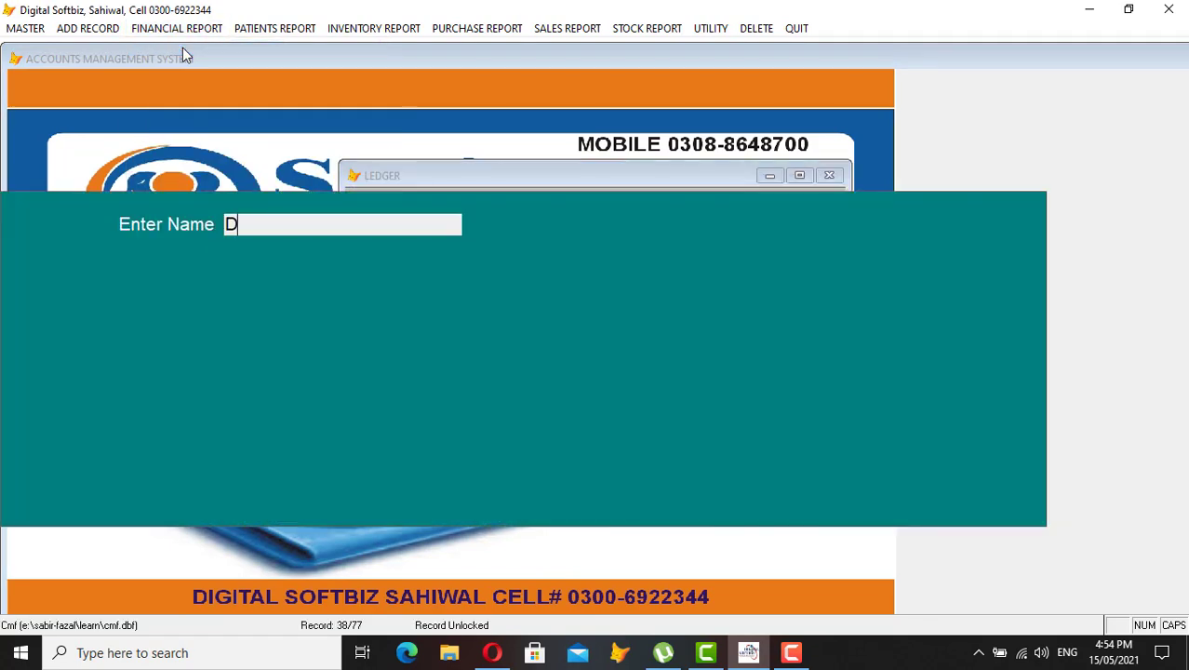
pyautogui.press('Return')
pyautogui.press('Return')
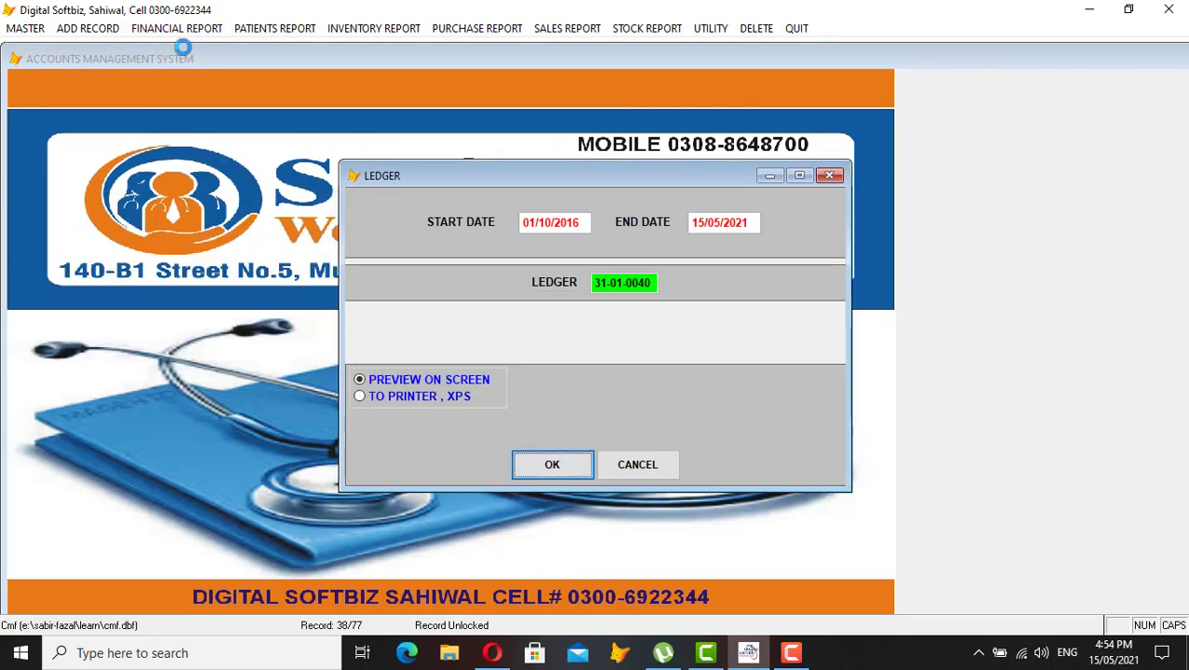
pyautogui.press('Return')
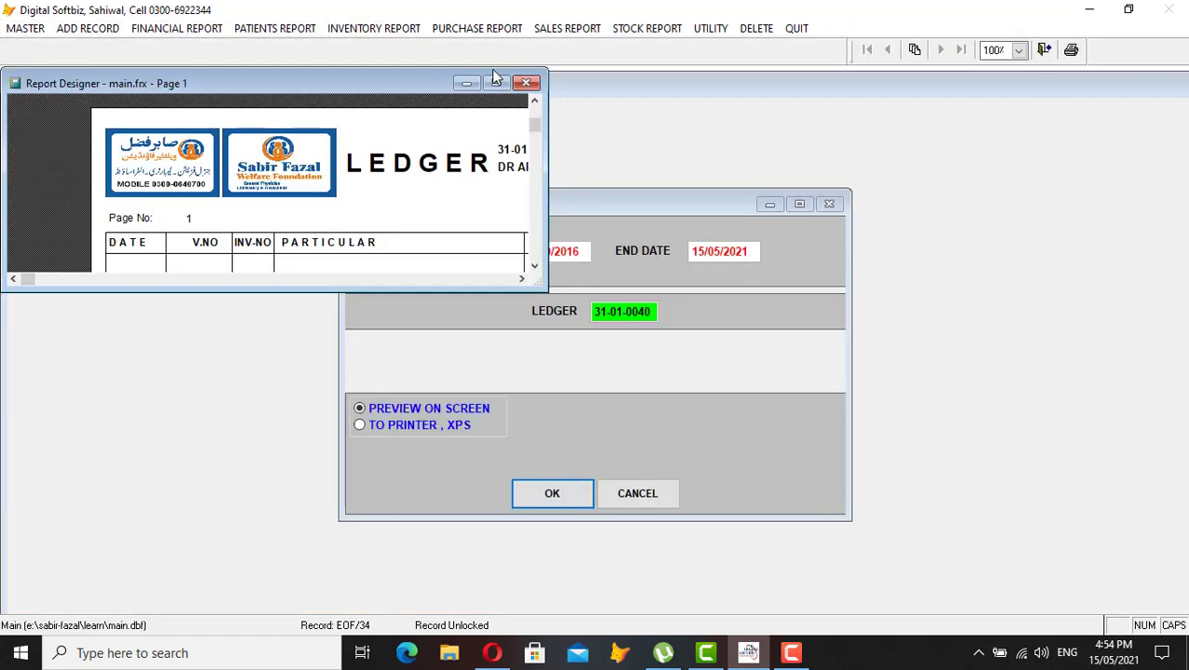
pyautogui.click(496, 83)
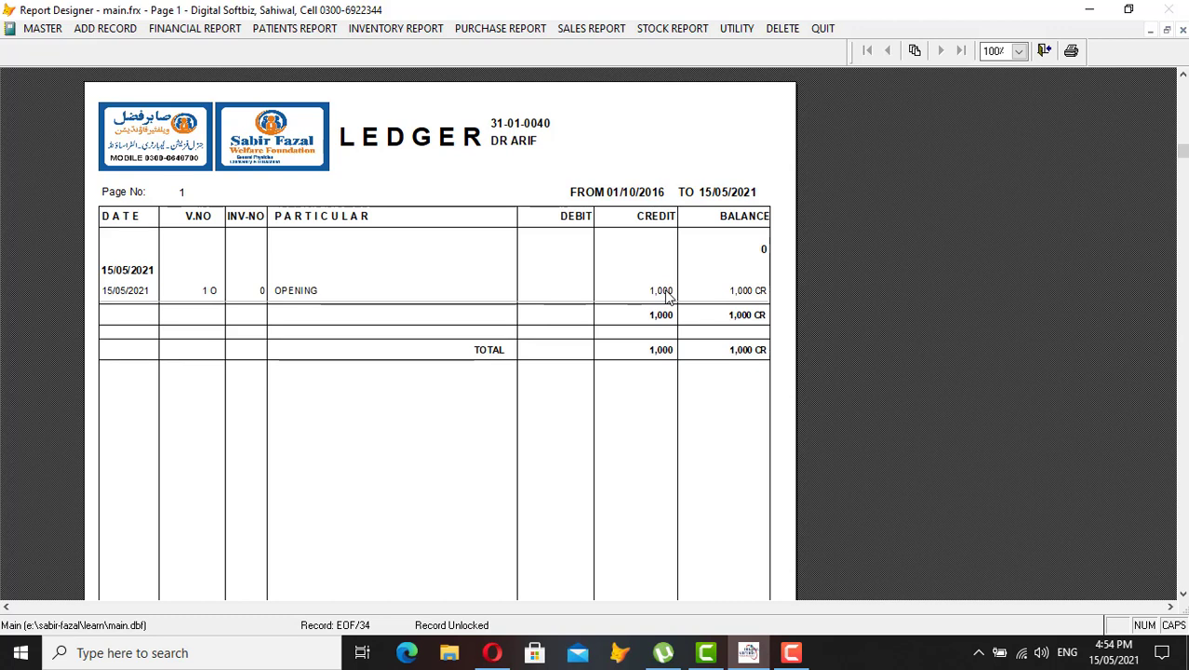
pyautogui.press('Escape')
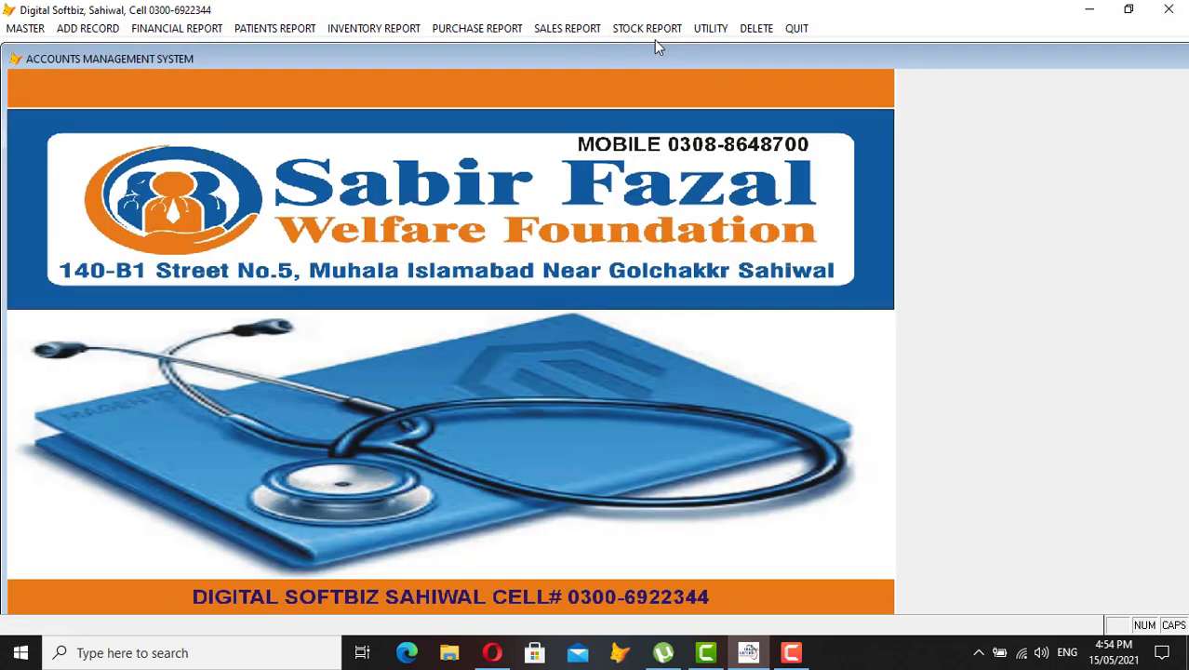
# Open the Medicine Item Ledger report and pick RISEK 20MG CAP from a search for 'RISE'
pyautogui.click(652, 31)
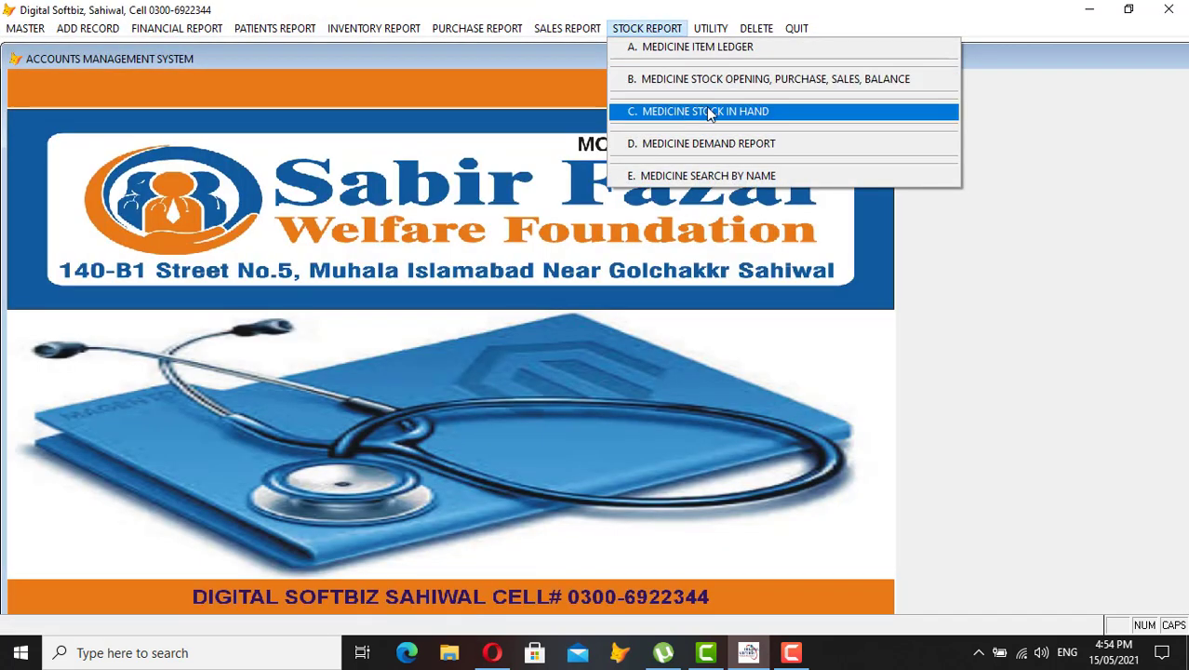
pyautogui.click(728, 49)
pyautogui.press('Return')
pyautogui.write('R')
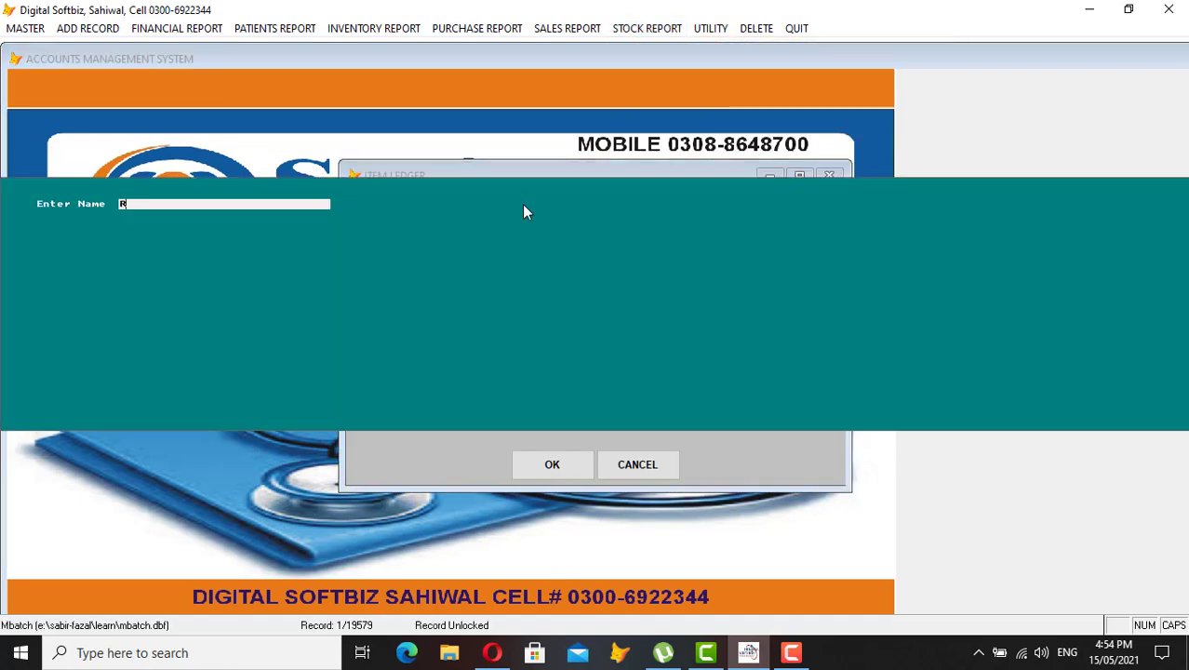
pyautogui.write('ISE')
pyautogui.press('Return')
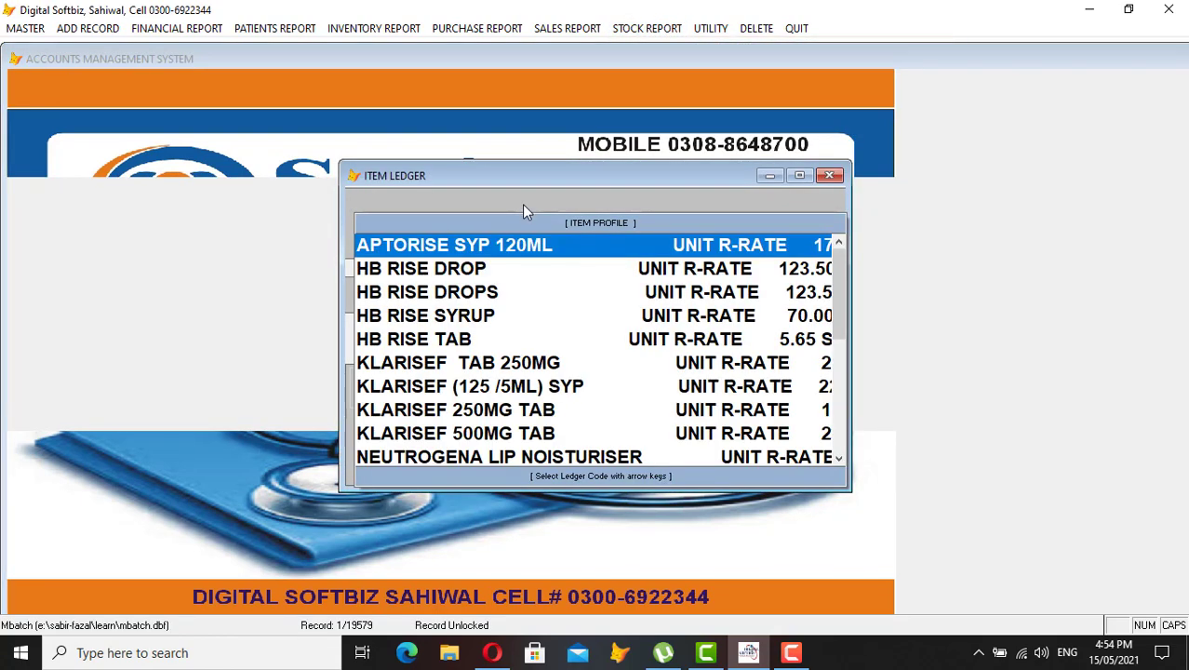
pyautogui.press('Down')
pyautogui.press('Down')
pyautogui.press('Down')
pyautogui.press('Down')
pyautogui.press('Down')
pyautogui.press('Down')
pyautogui.press('Down')
pyautogui.press('Down')
pyautogui.press('Down')
pyautogui.press('Down')
pyautogui.press('Down')
pyautogui.press('Down')
pyautogui.press('Down')
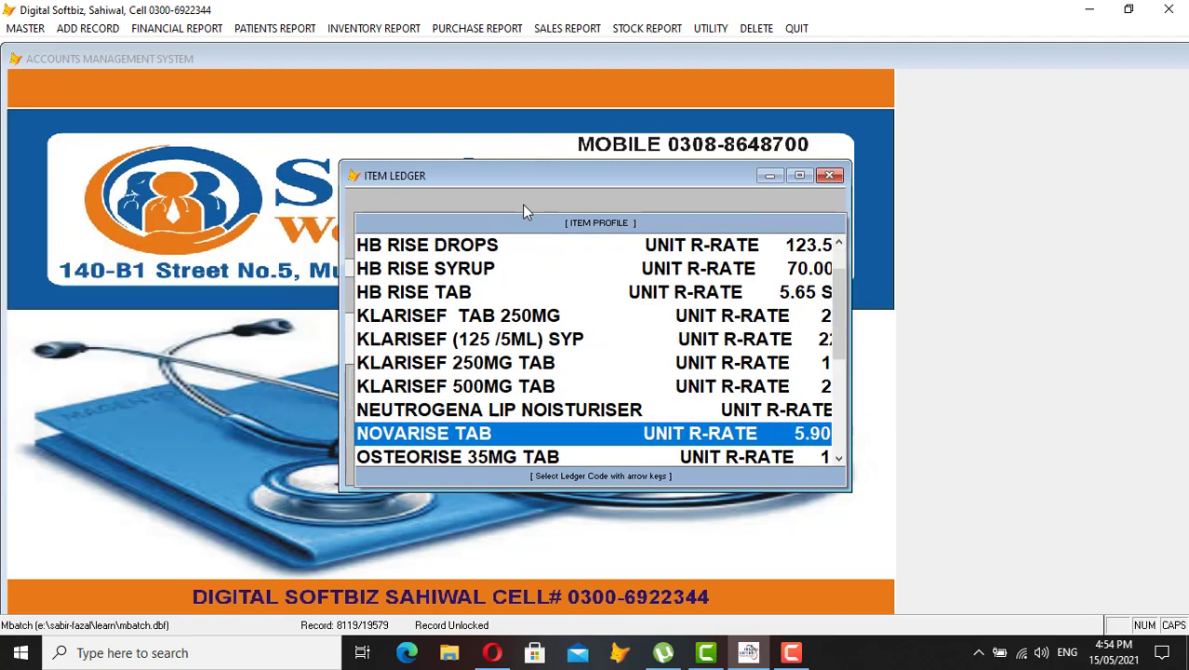
pyautogui.press('Up')
pyautogui.press('Return')
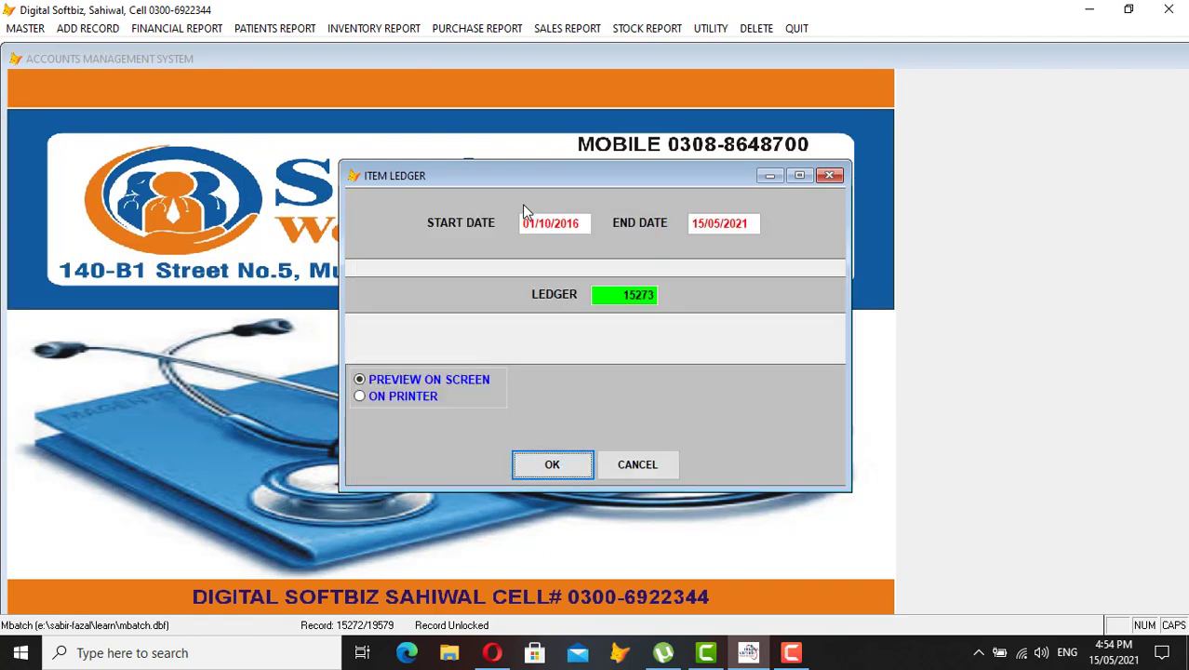
# Preview the ledger full screen, checking 140 purchased, 14 sold and 126 balance, then close it
pyautogui.press('Return')
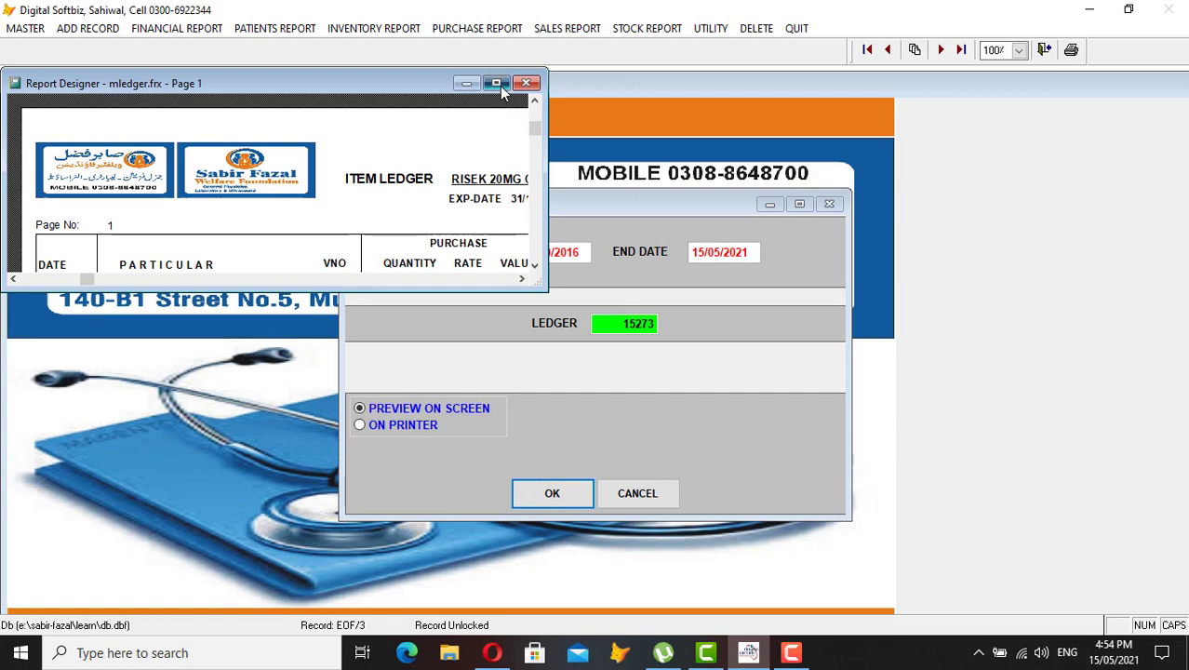
pyautogui.click(502, 83)
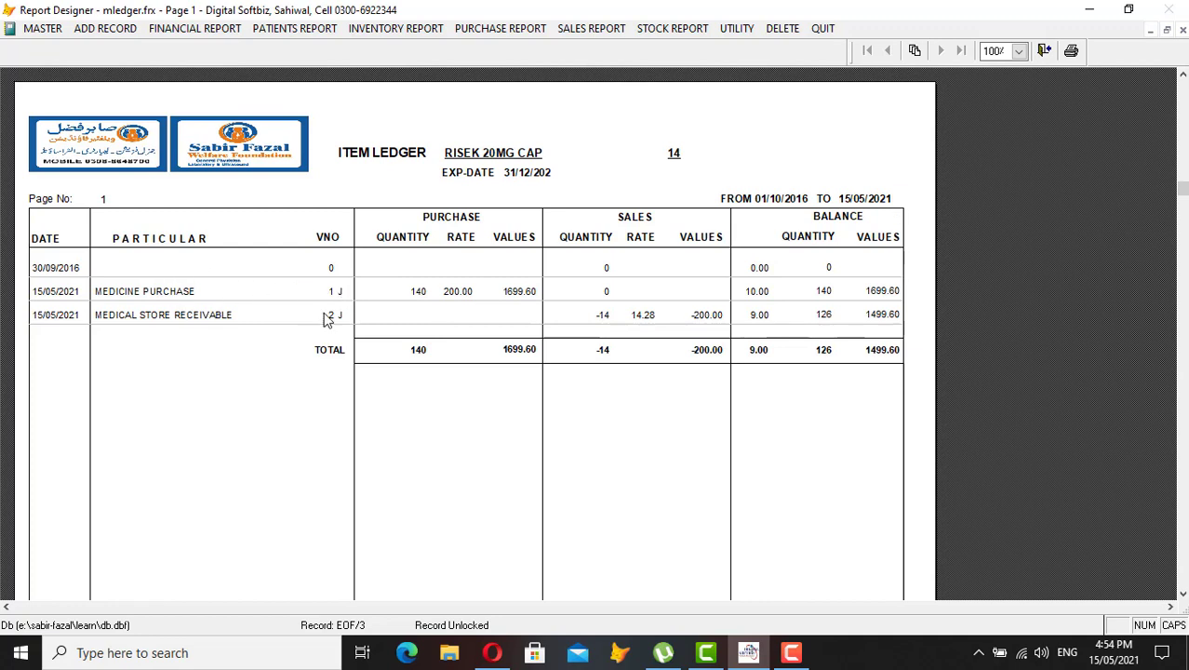
pyautogui.press('Escape')
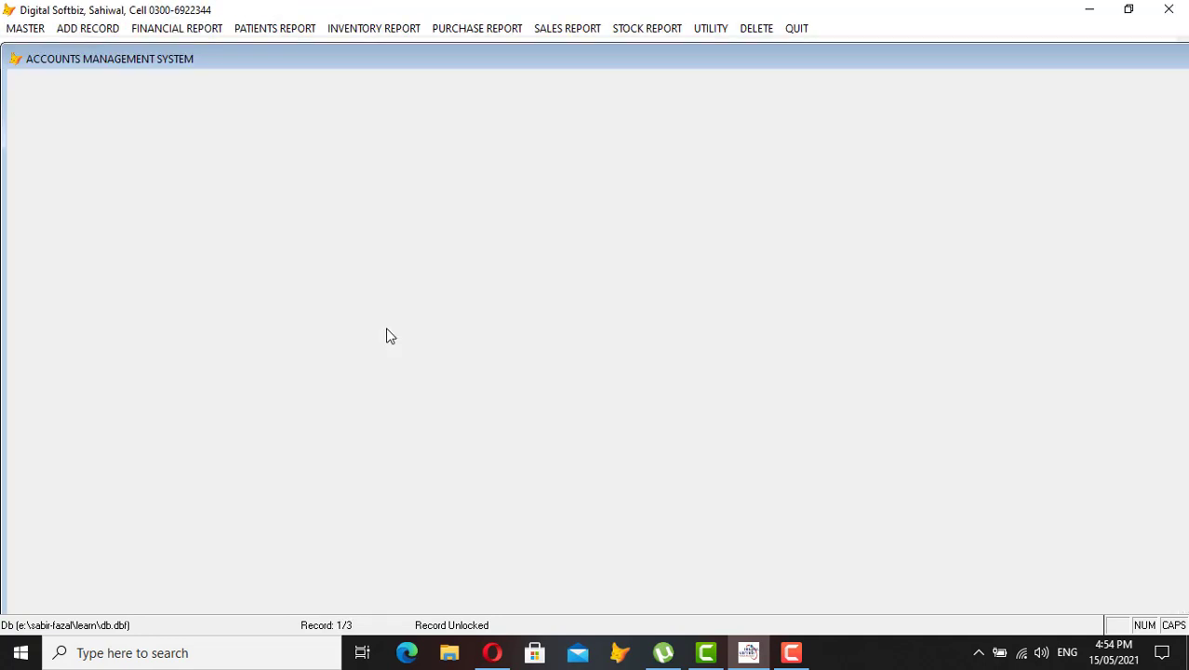